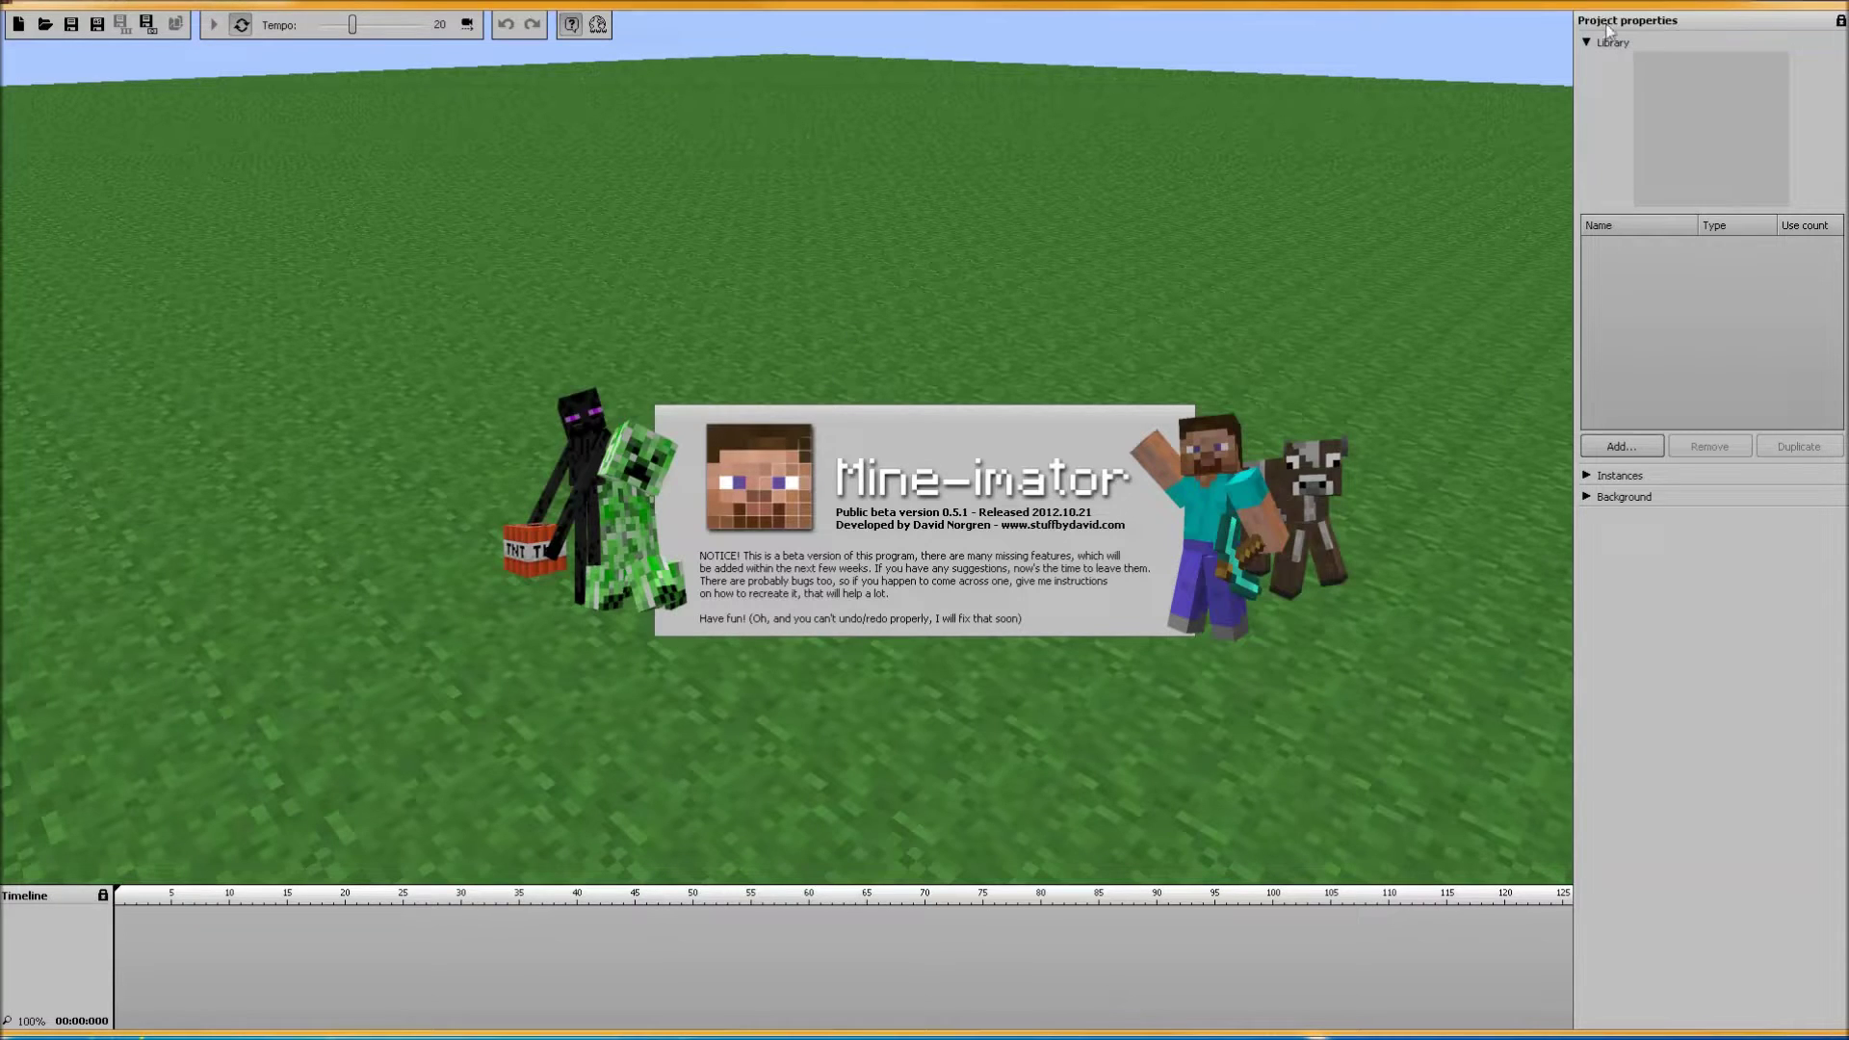
# - Add a block to the project library and set its block to Cauldron
pyautogui.click(1630, 448)
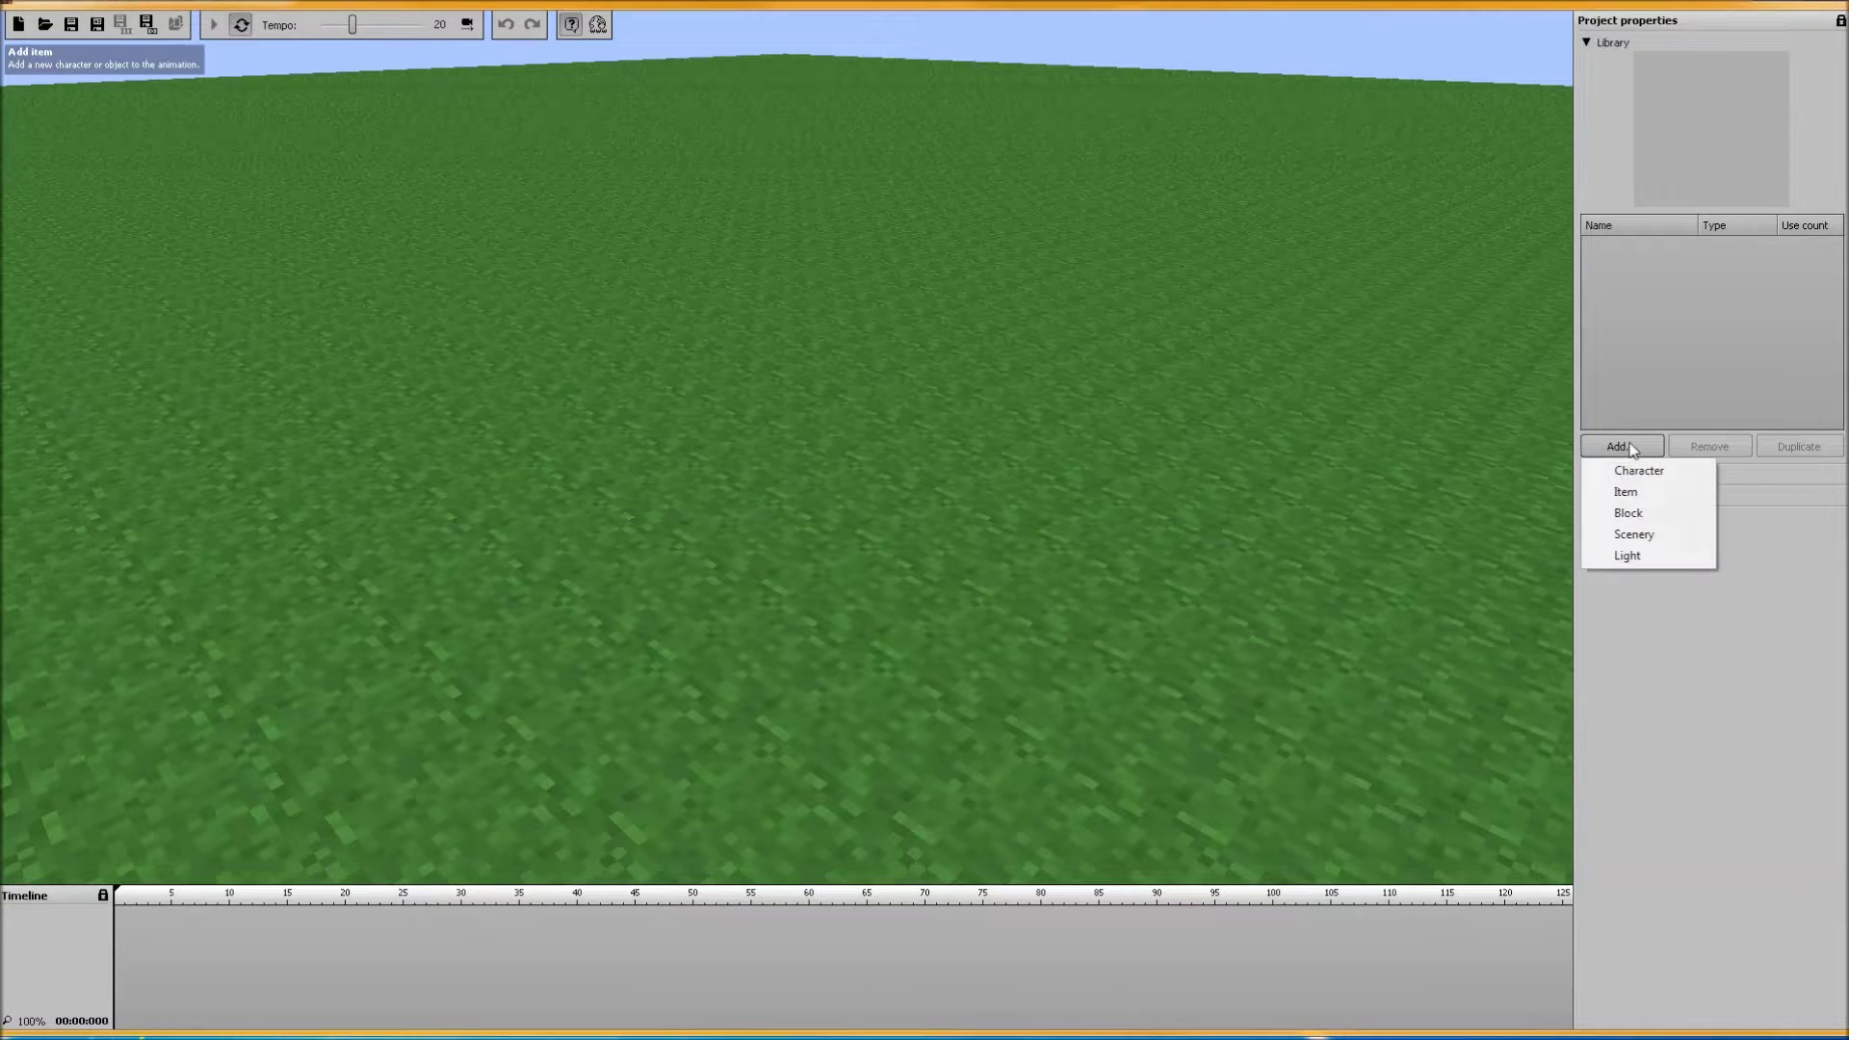
pyautogui.click(1643, 513)
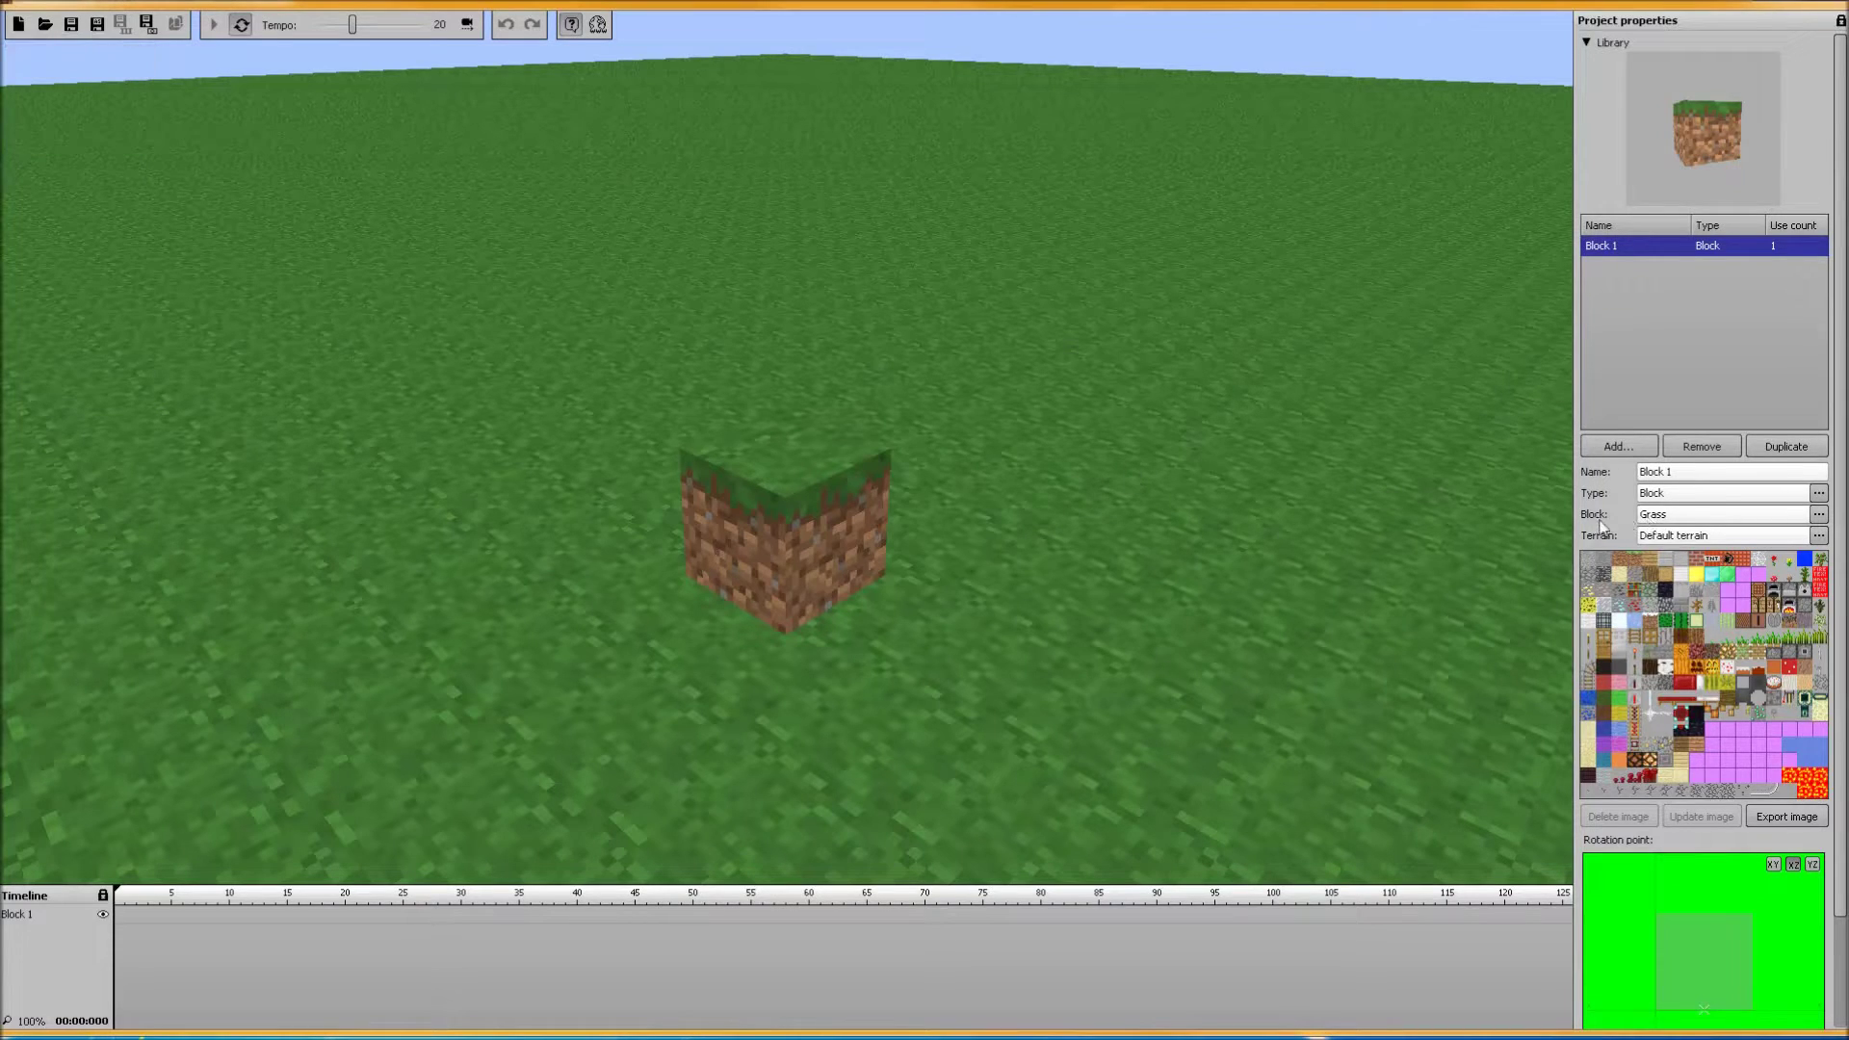
pyautogui.click(1661, 521)
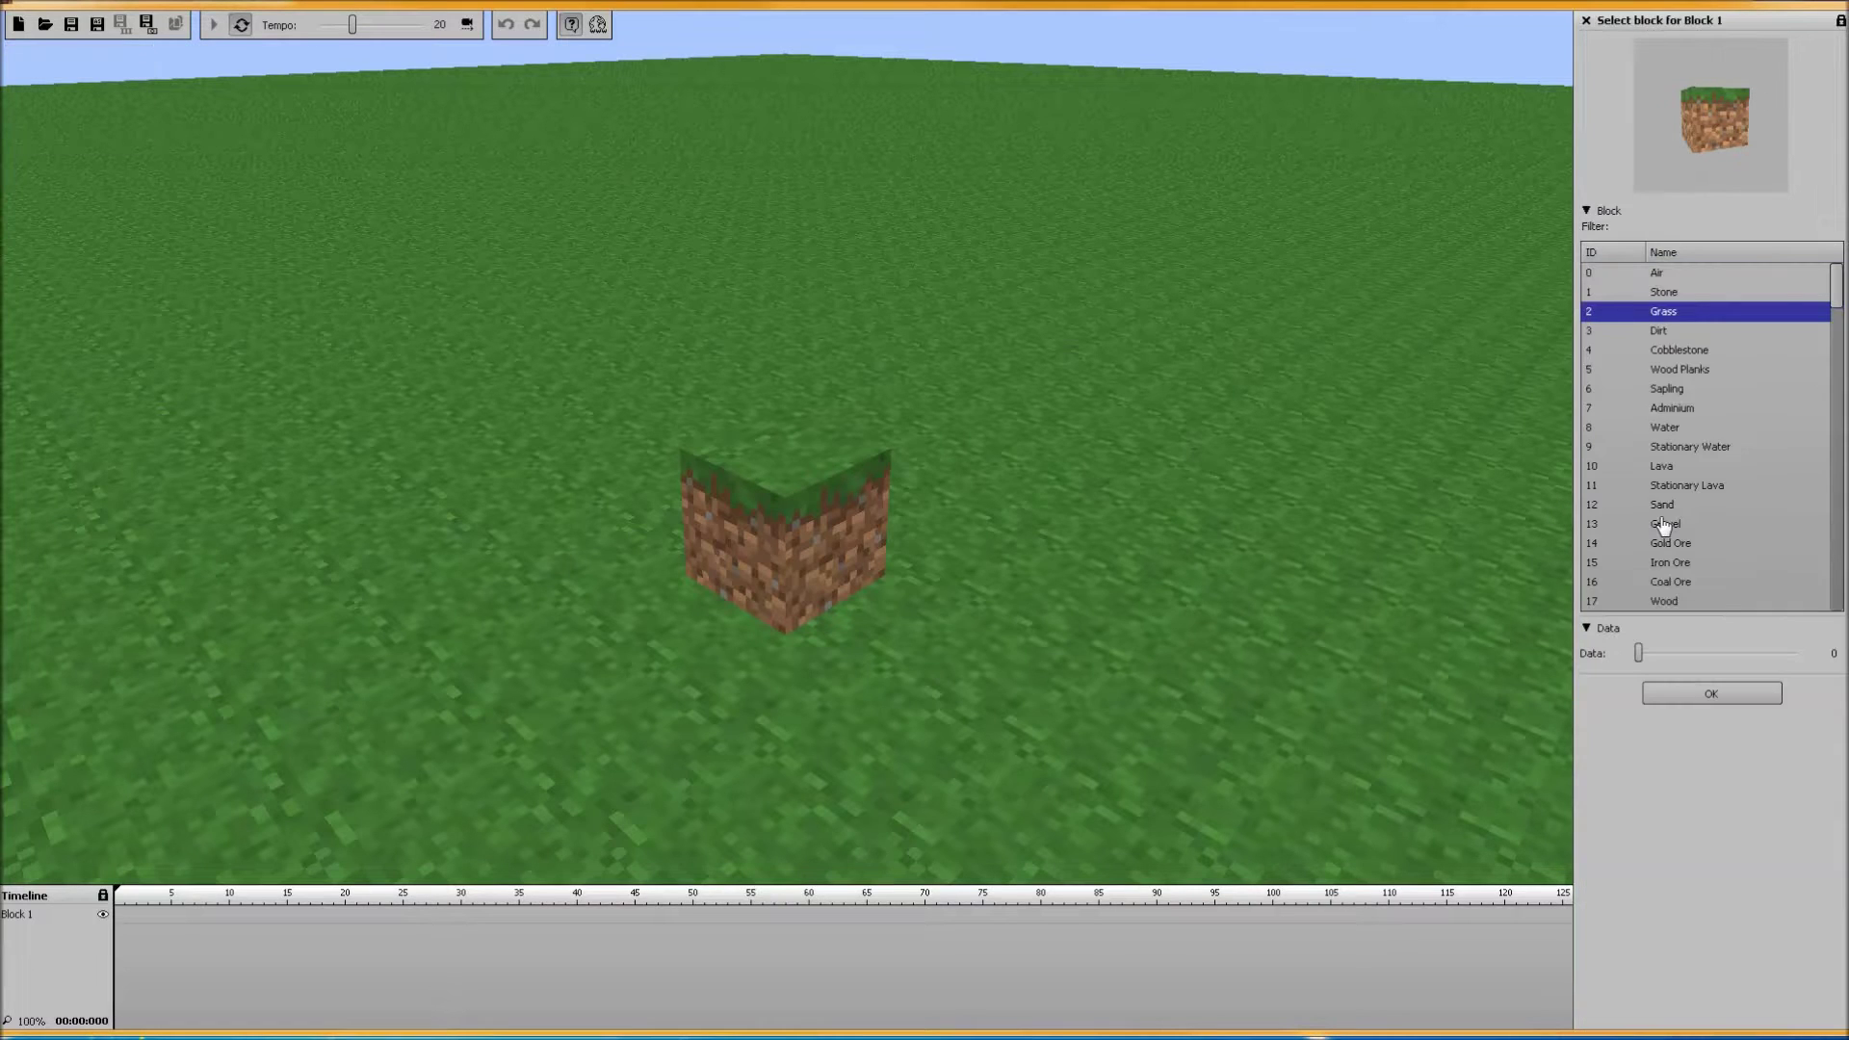
pyautogui.moveTo(1837, 289); pyautogui.dragTo(1829, 516)
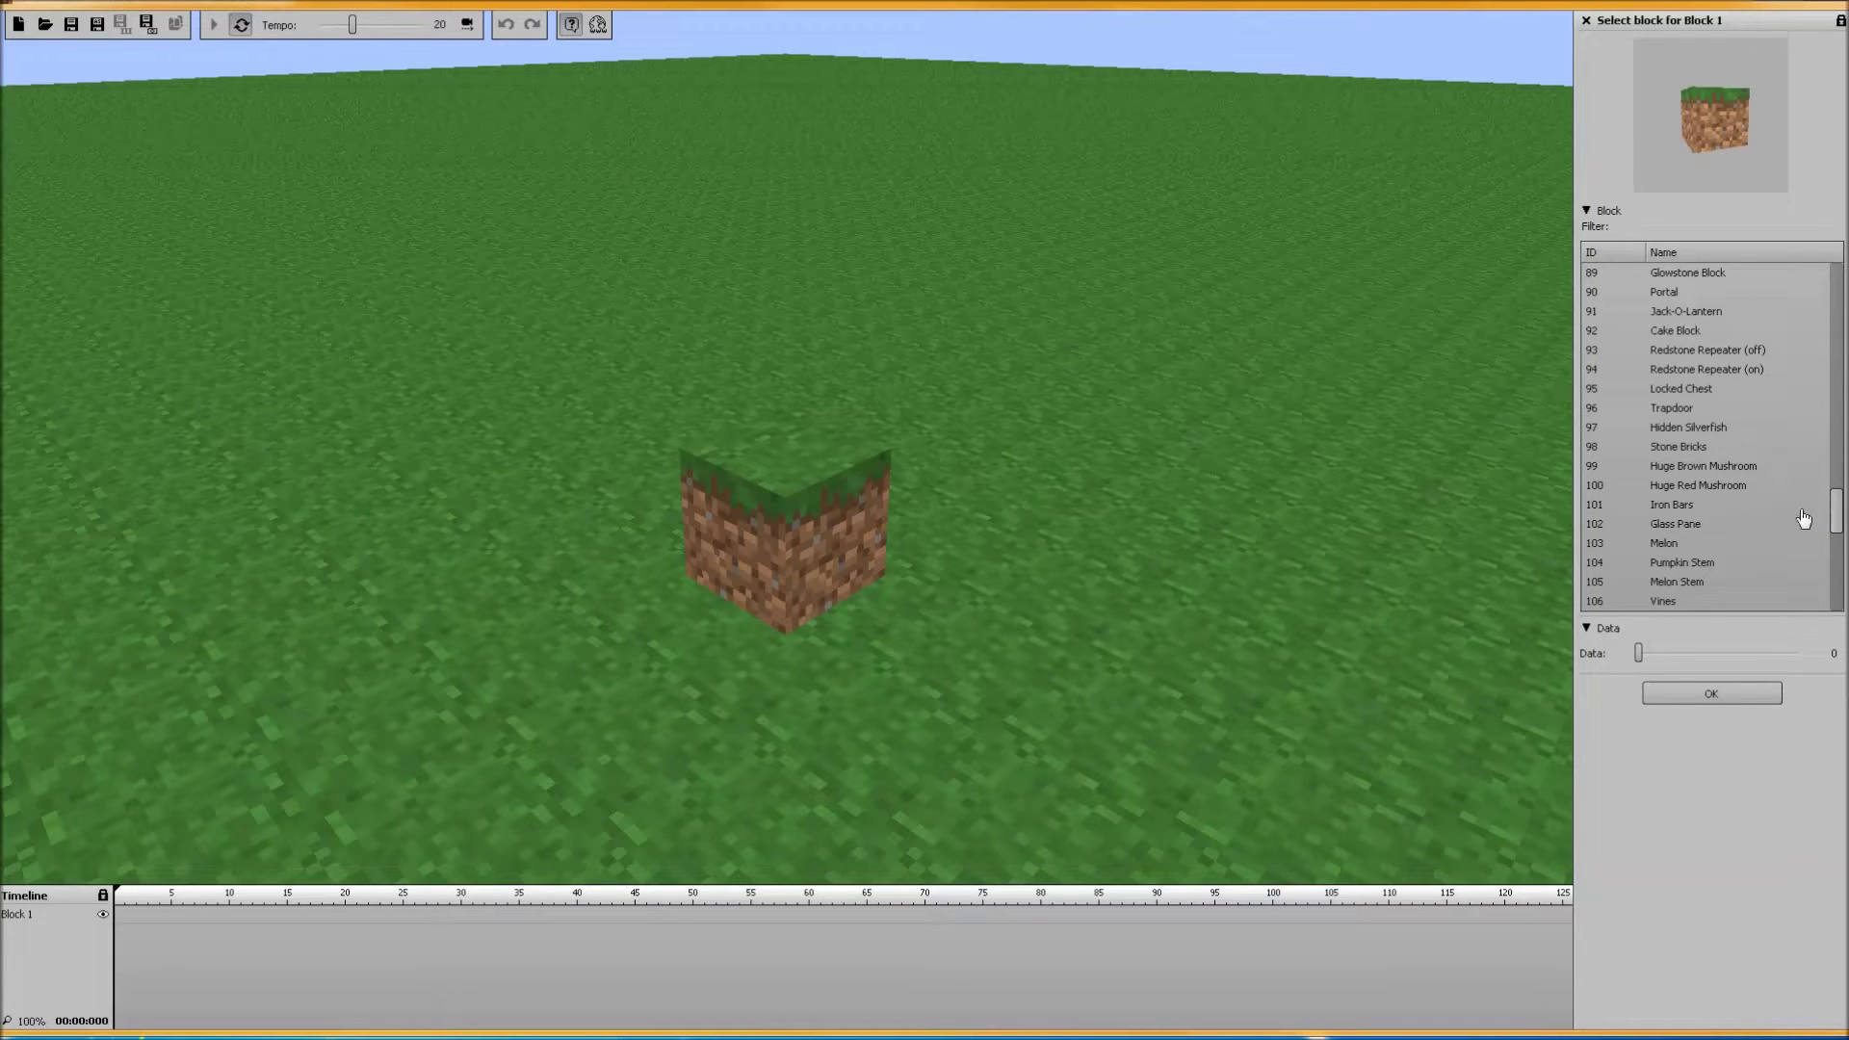
pyautogui.moveTo(1837, 509); pyautogui.dragTo(1840, 566)
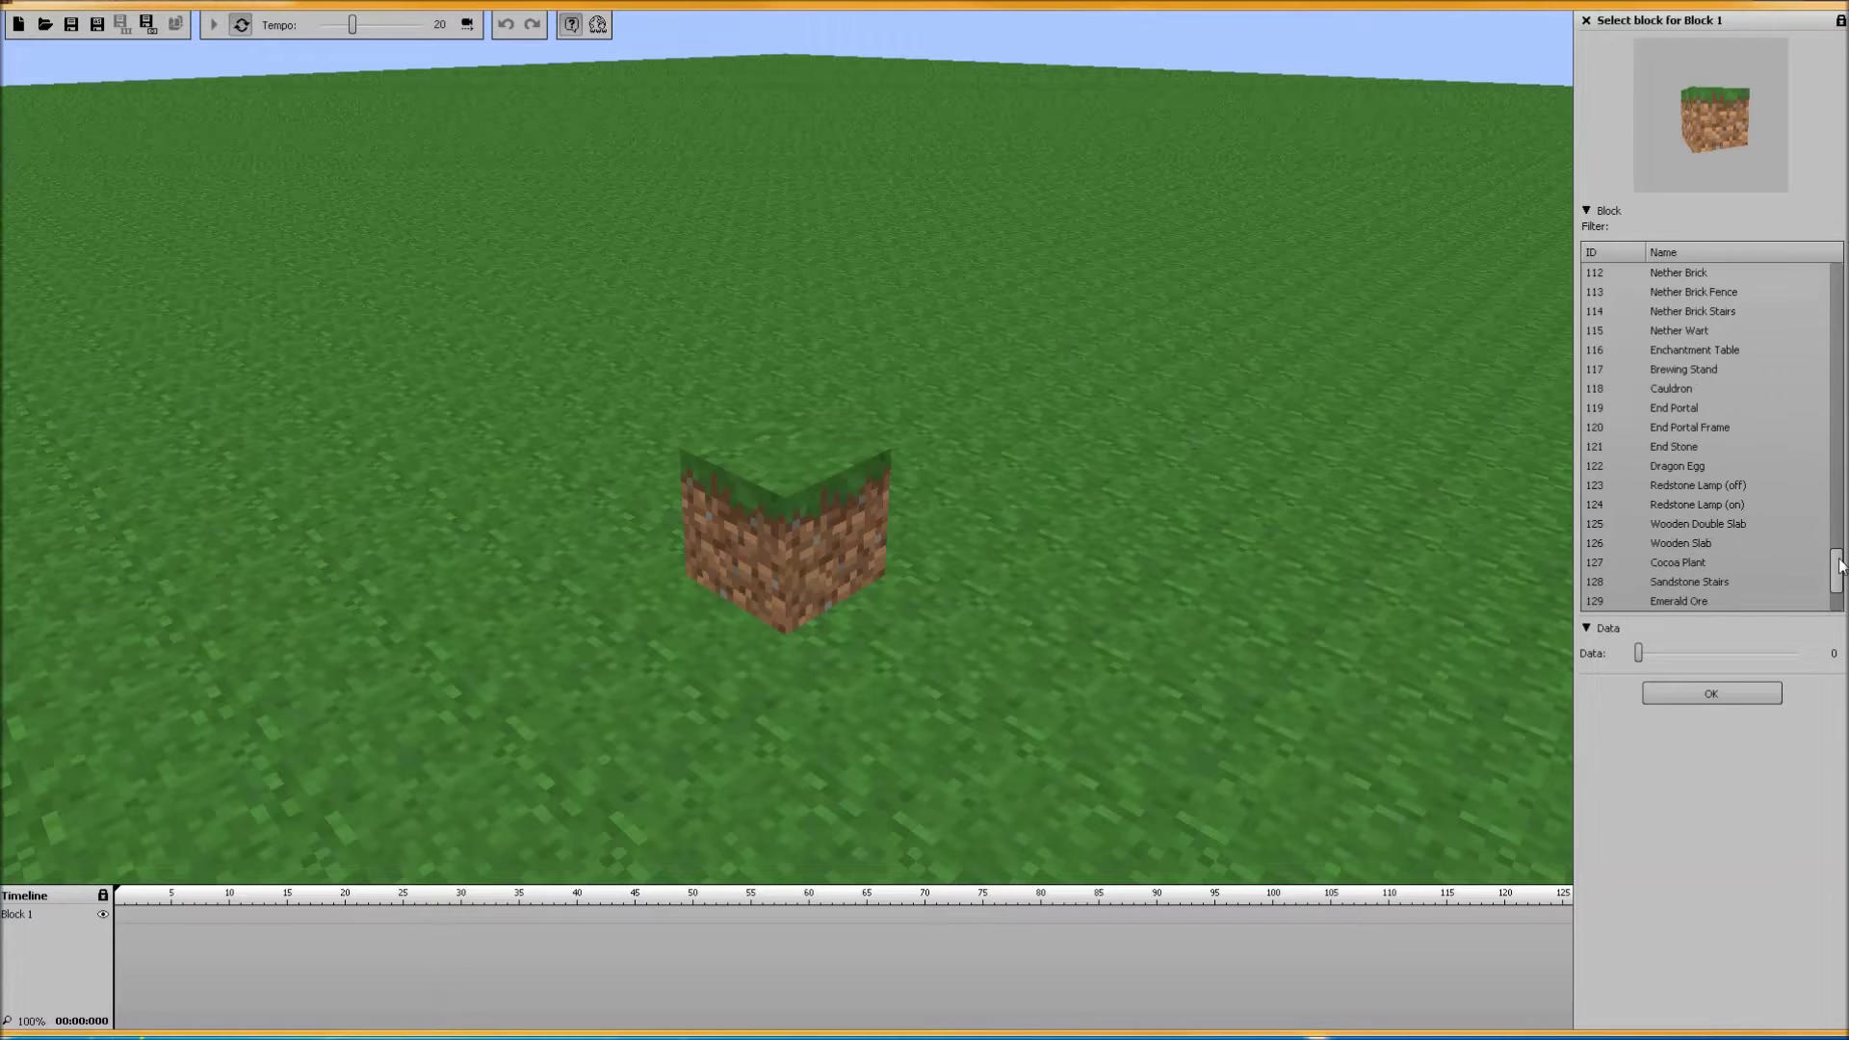
pyautogui.click(1686, 391)
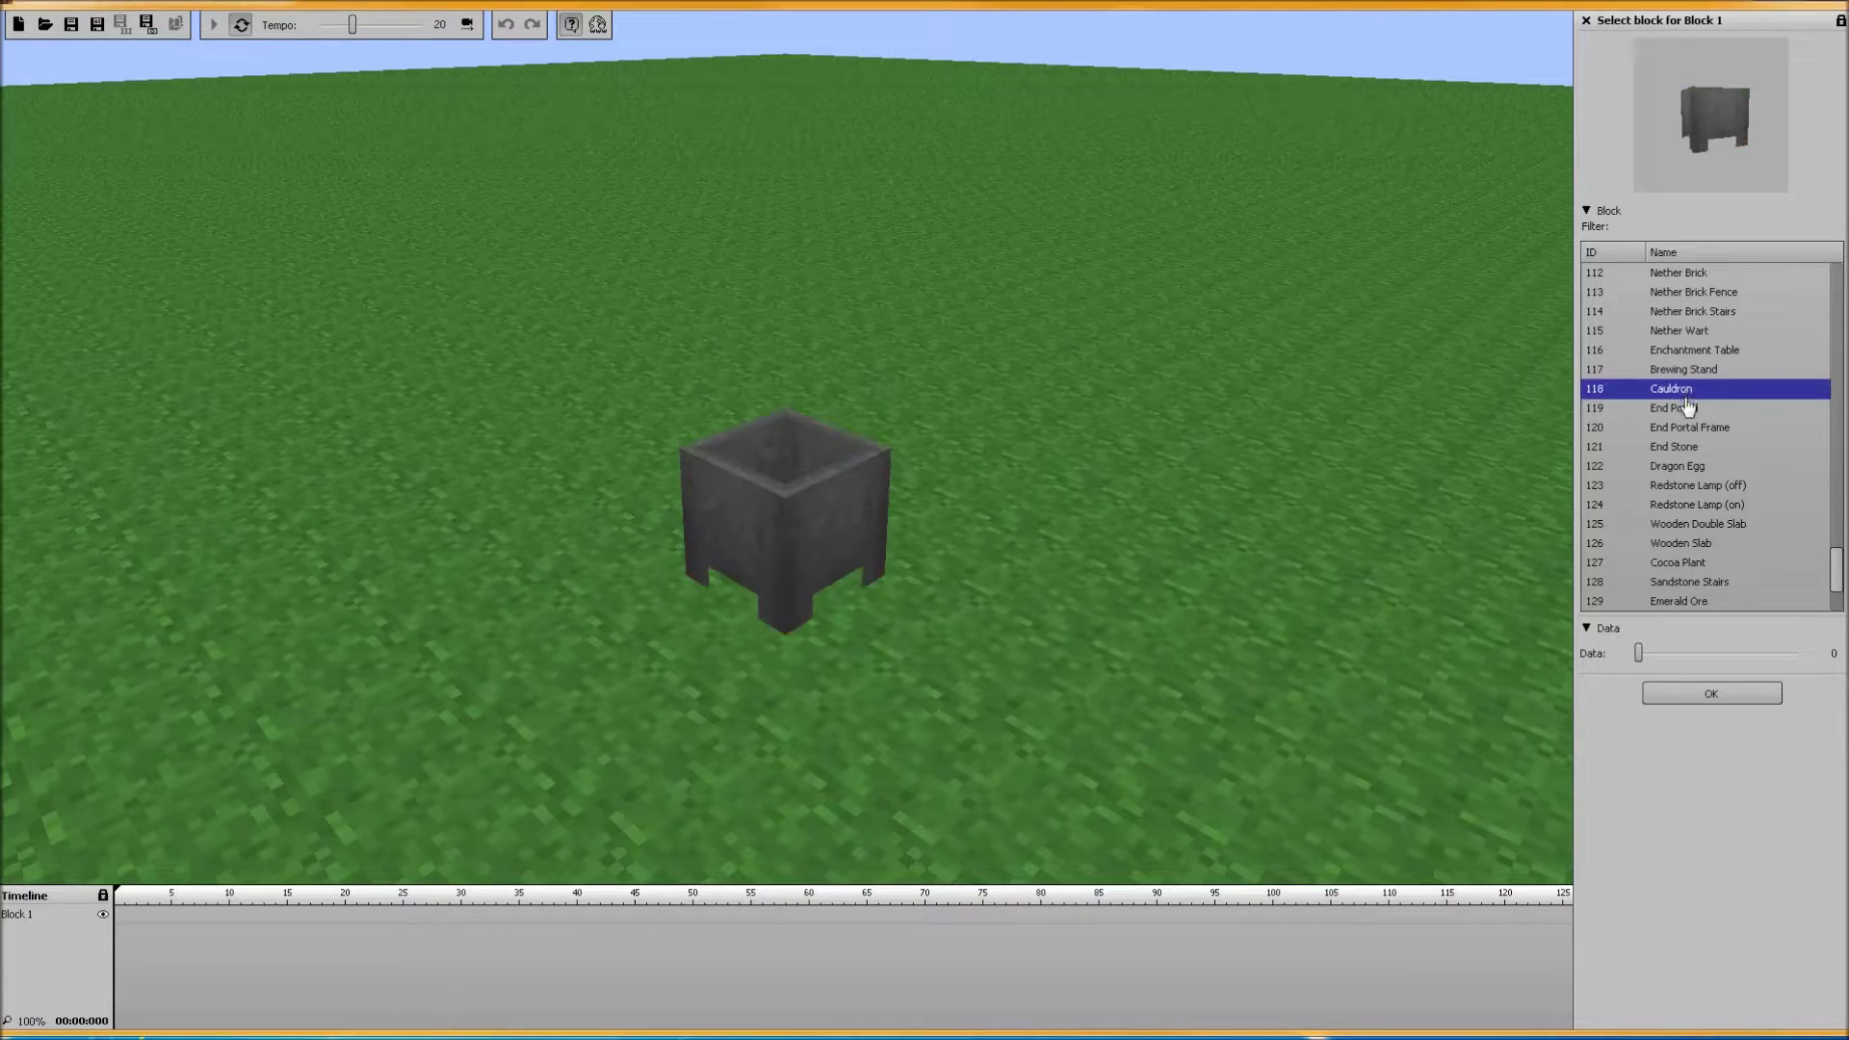
pyautogui.click(1685, 410)
pyautogui.click(1681, 431)
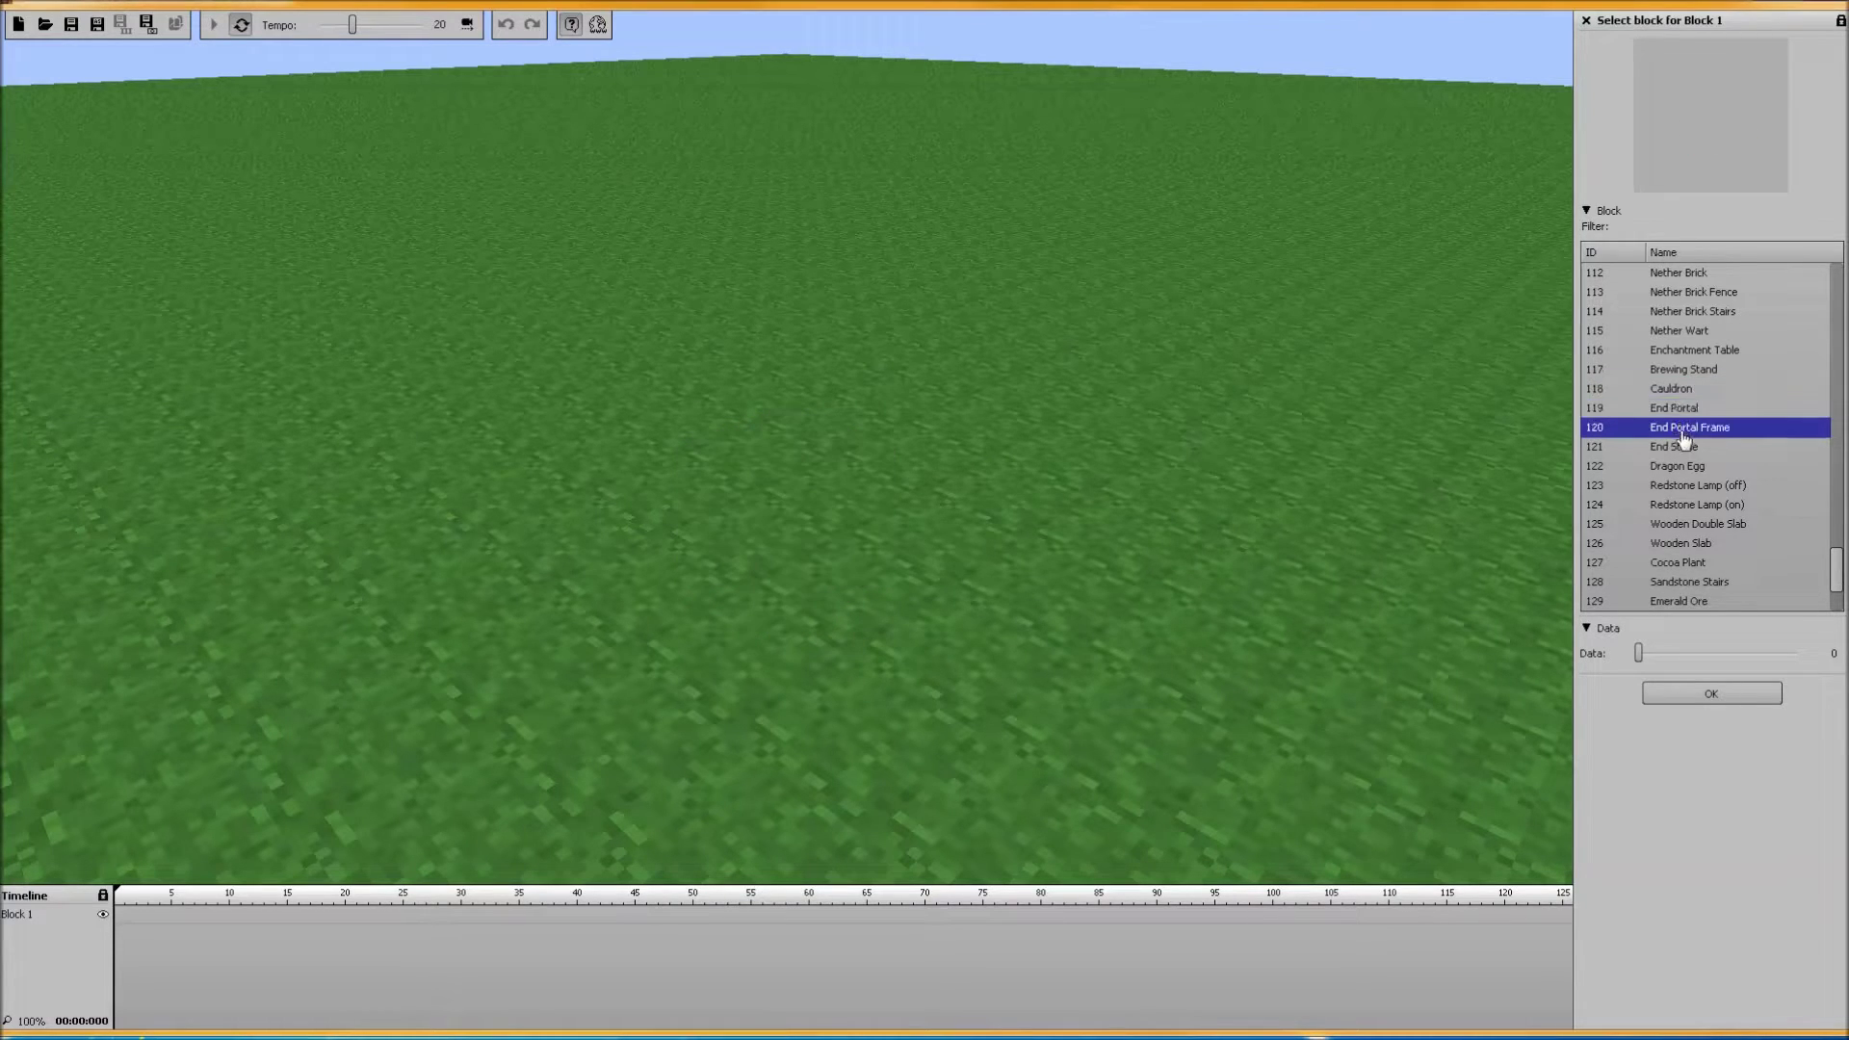
pyautogui.click(1680, 391)
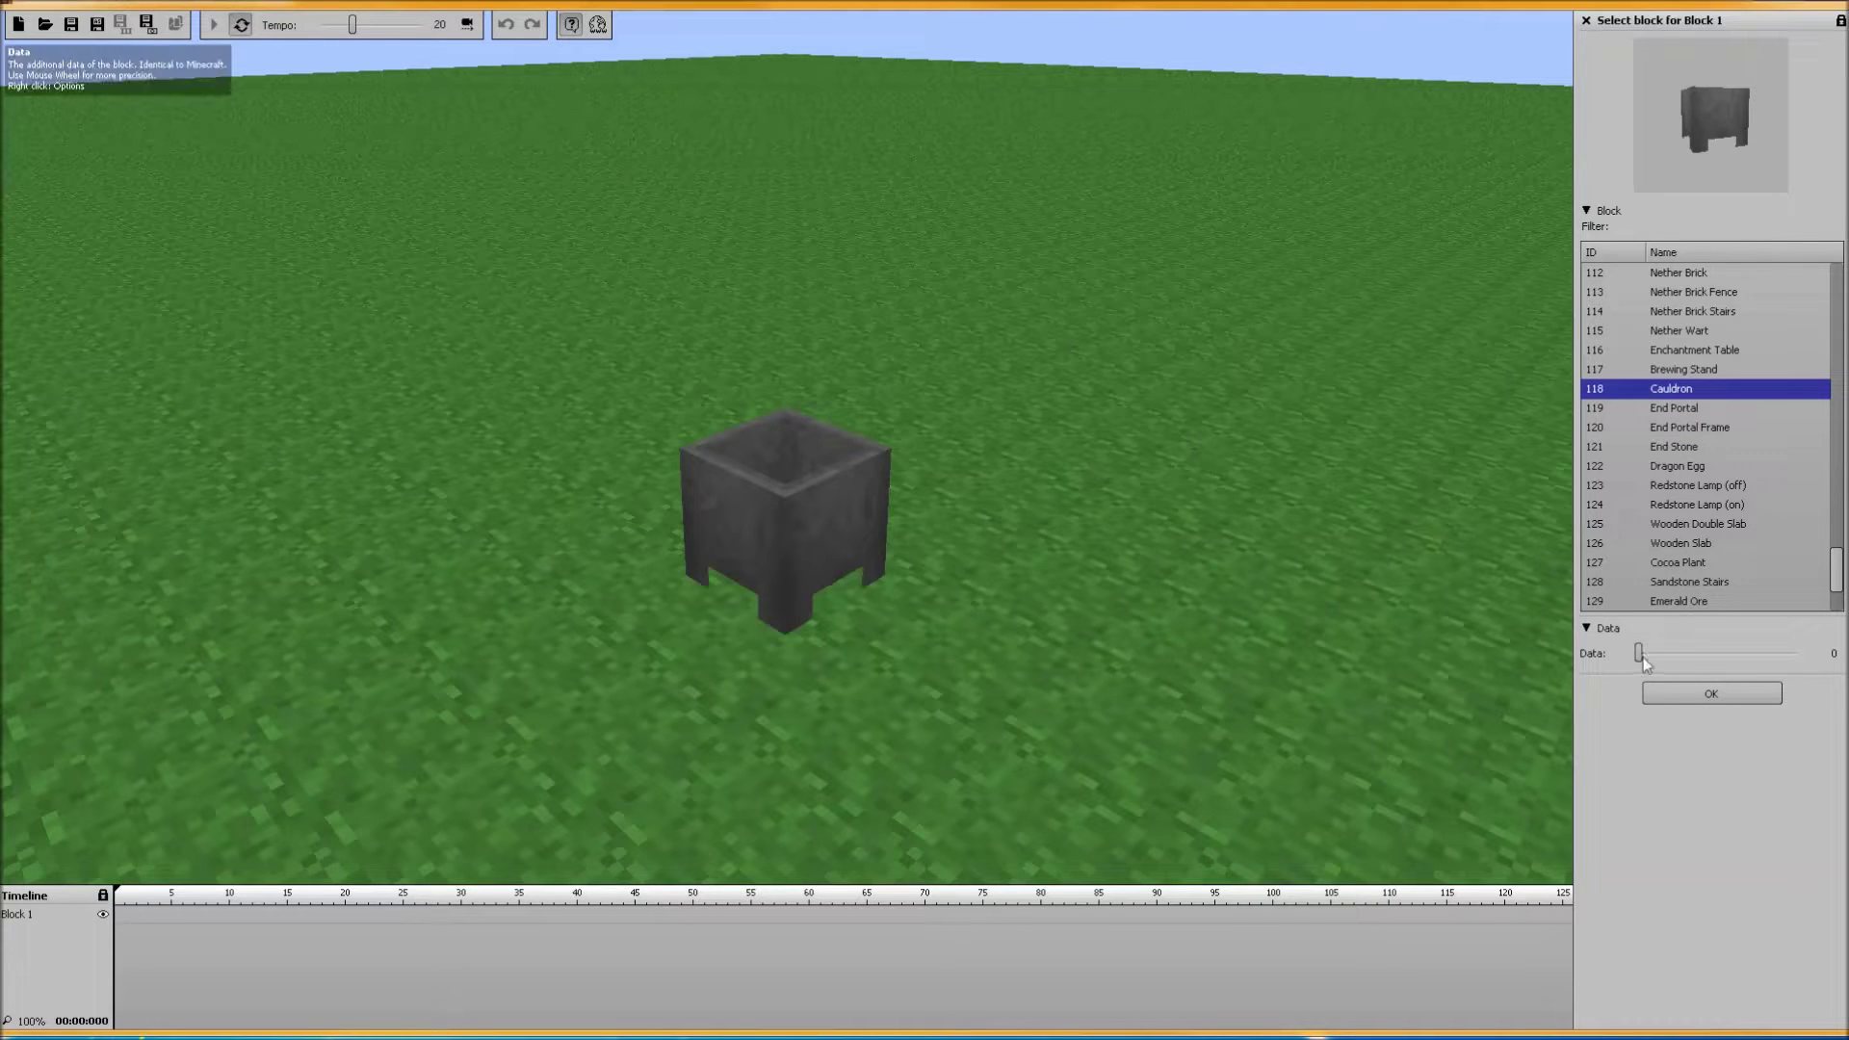
# - Try adjusting the cauldron's data value, leave it at 0 and accept the block selection
pyautogui.moveTo(1749, 666); pyautogui.dragTo(1606, 661)
pyautogui.rightClick(1639, 655)
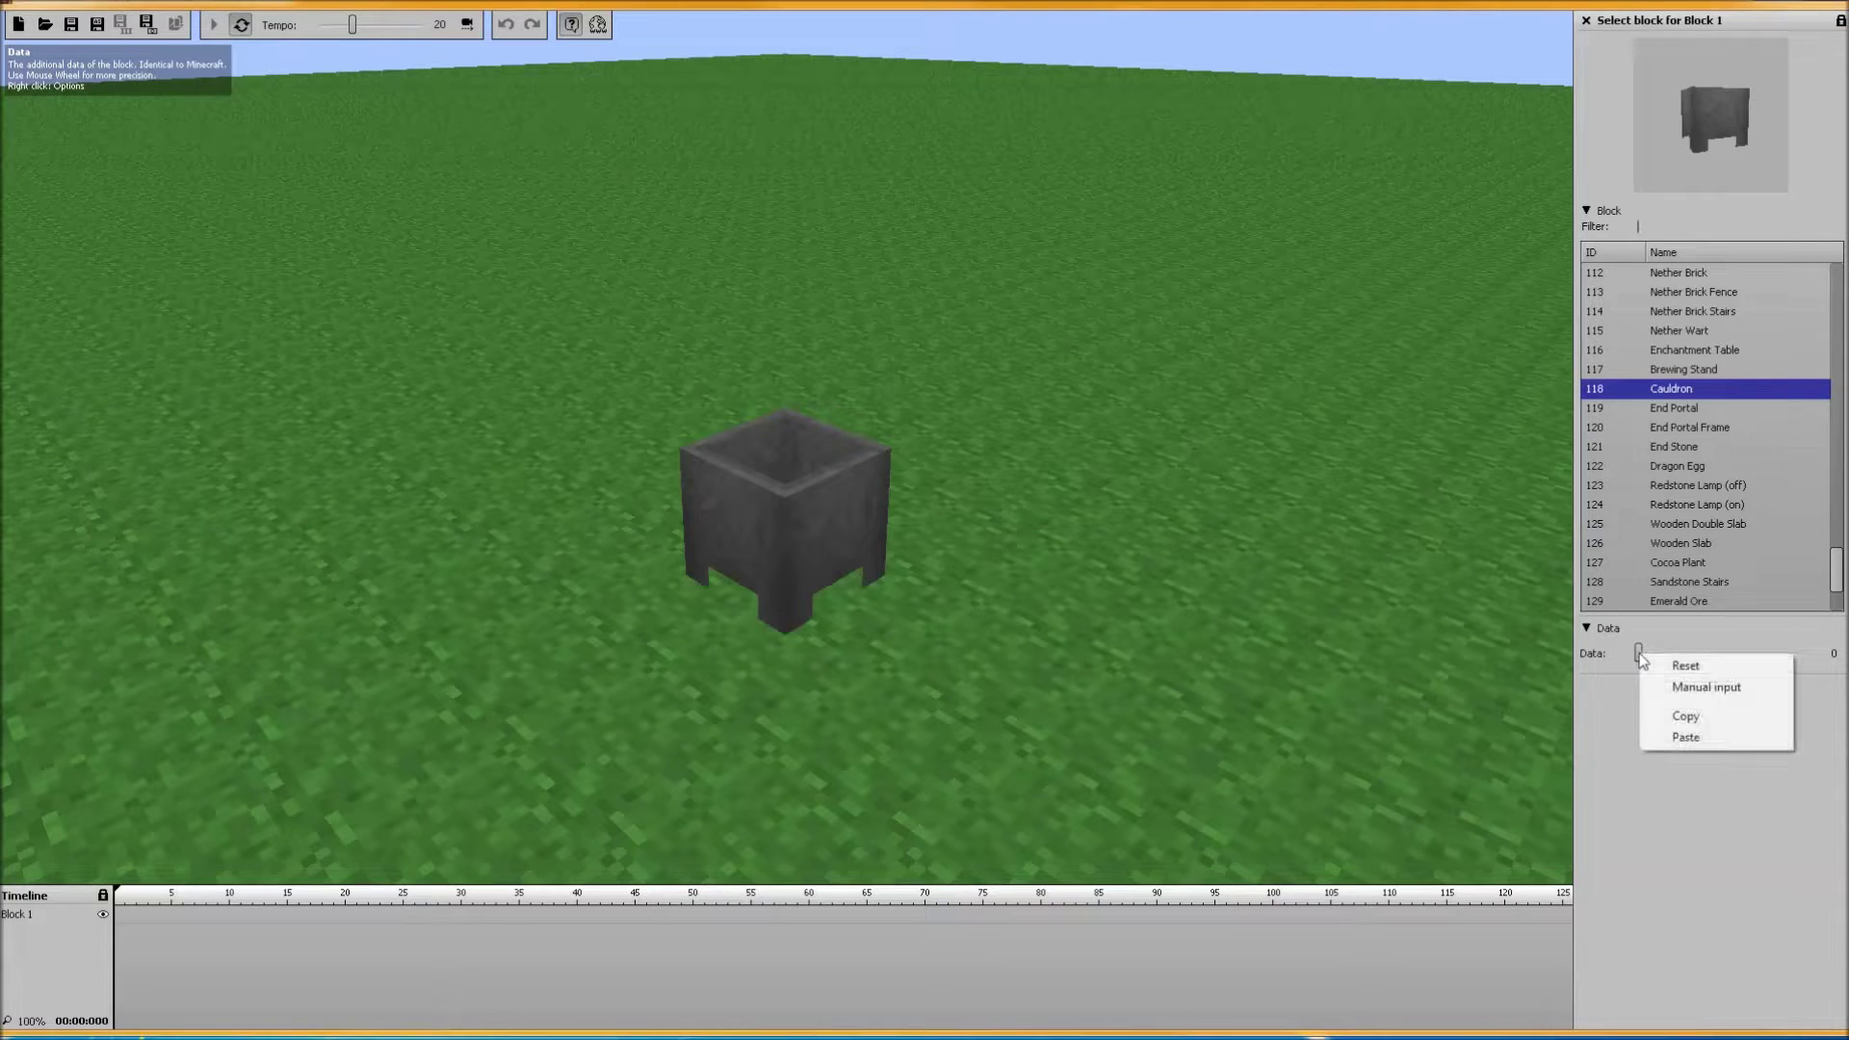
pyautogui.click(1667, 651)
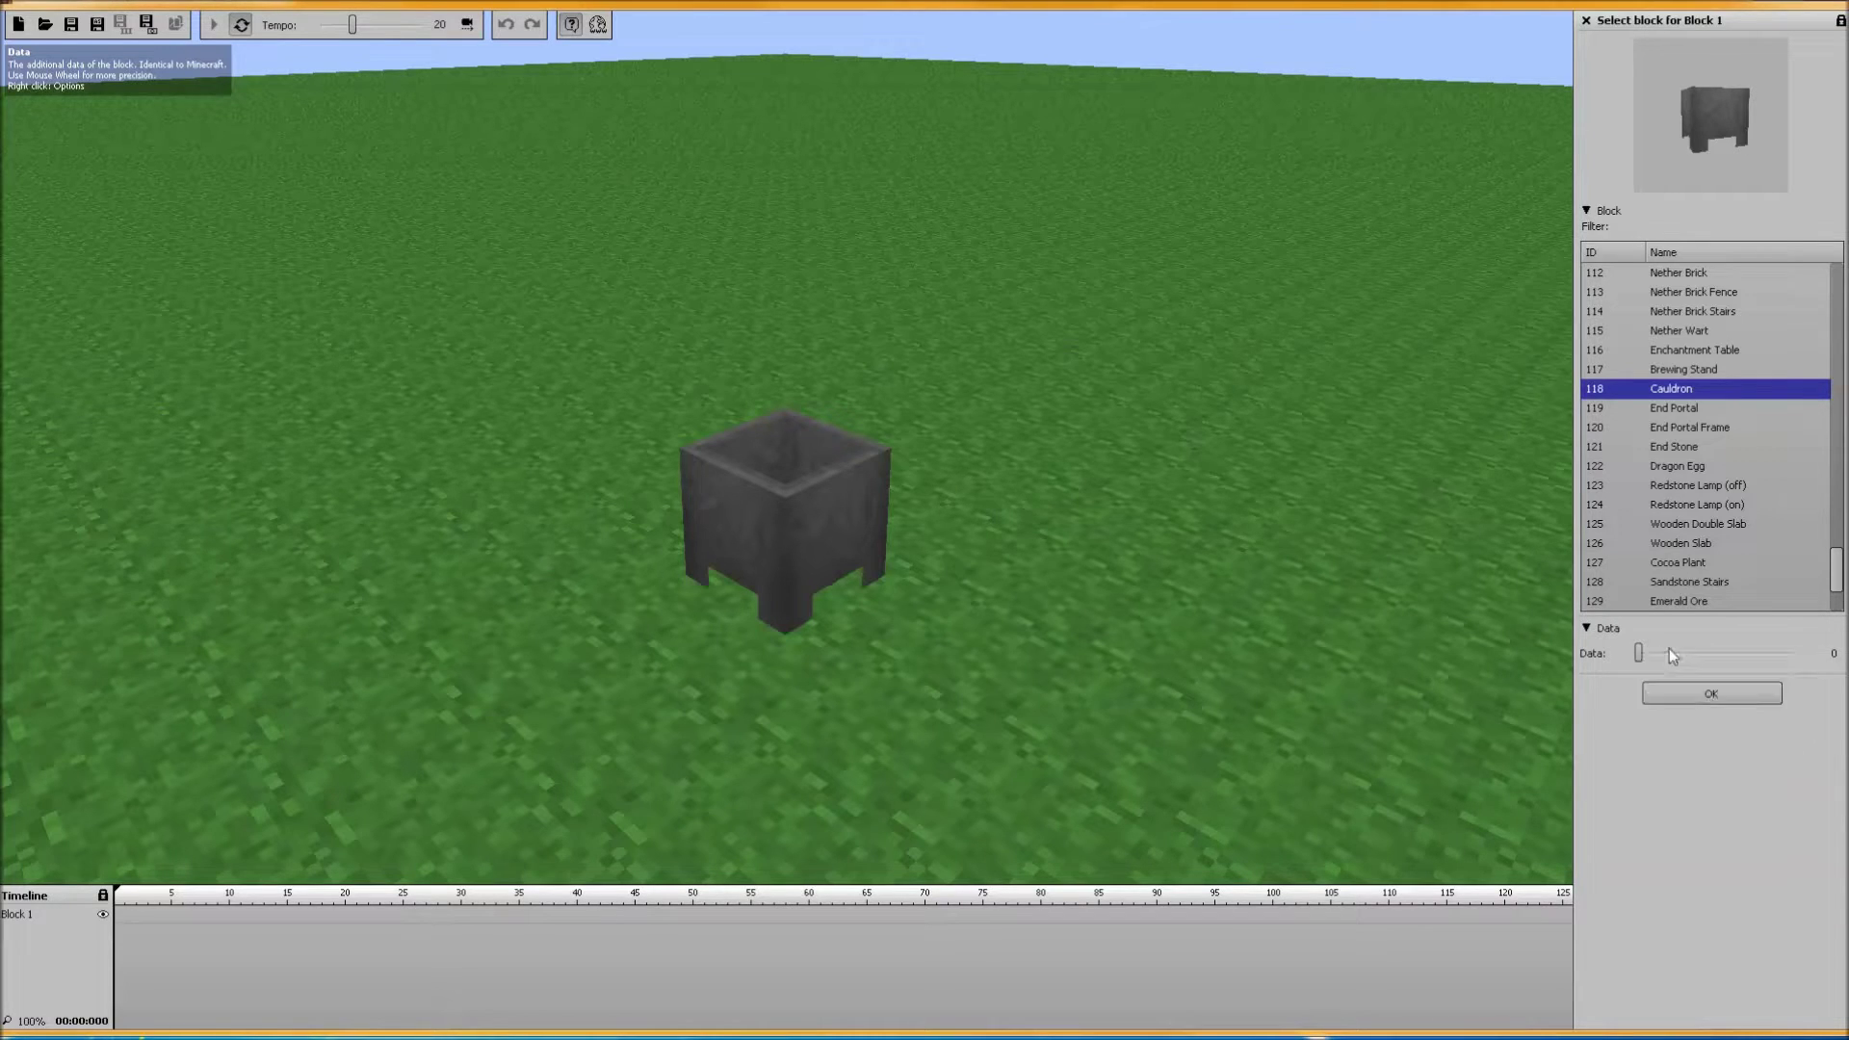
pyautogui.click(1695, 695)
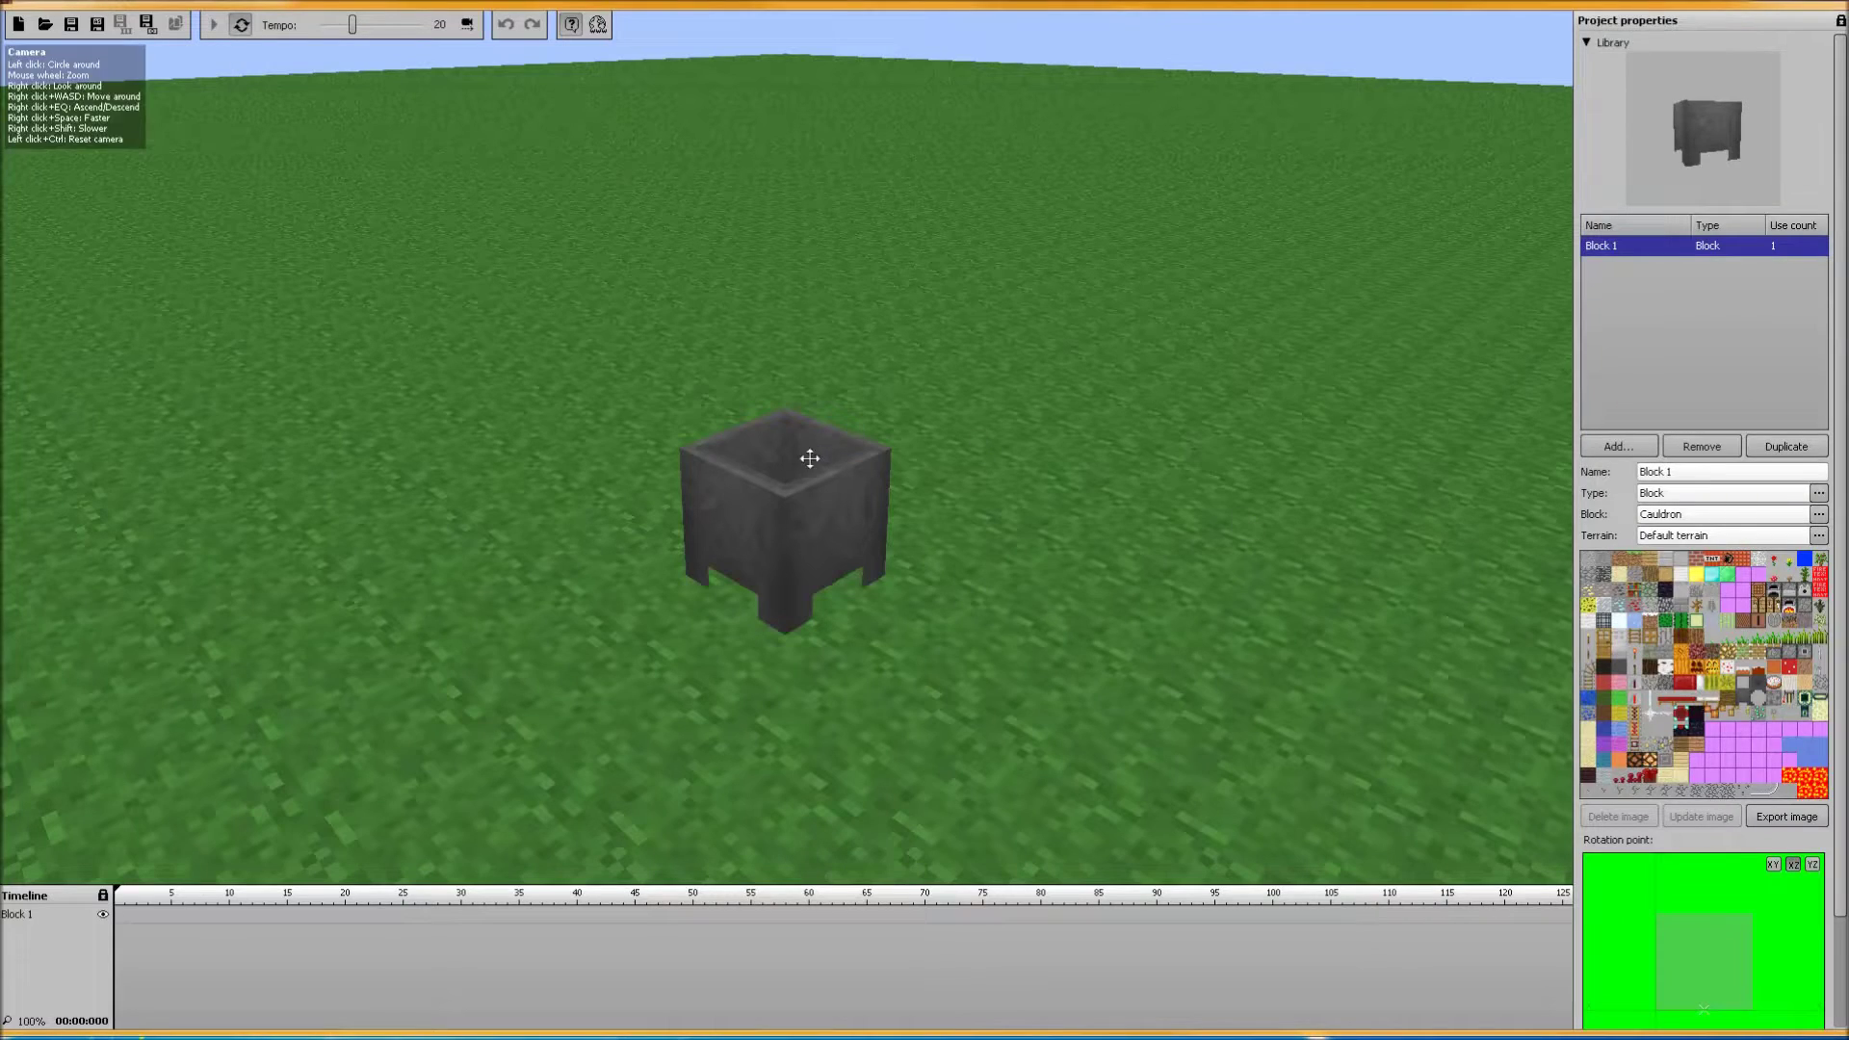
# - Change the library object's type to Item and keep the default items image
pyautogui.moveTo(816, 470); pyautogui.dragTo(937, 413)
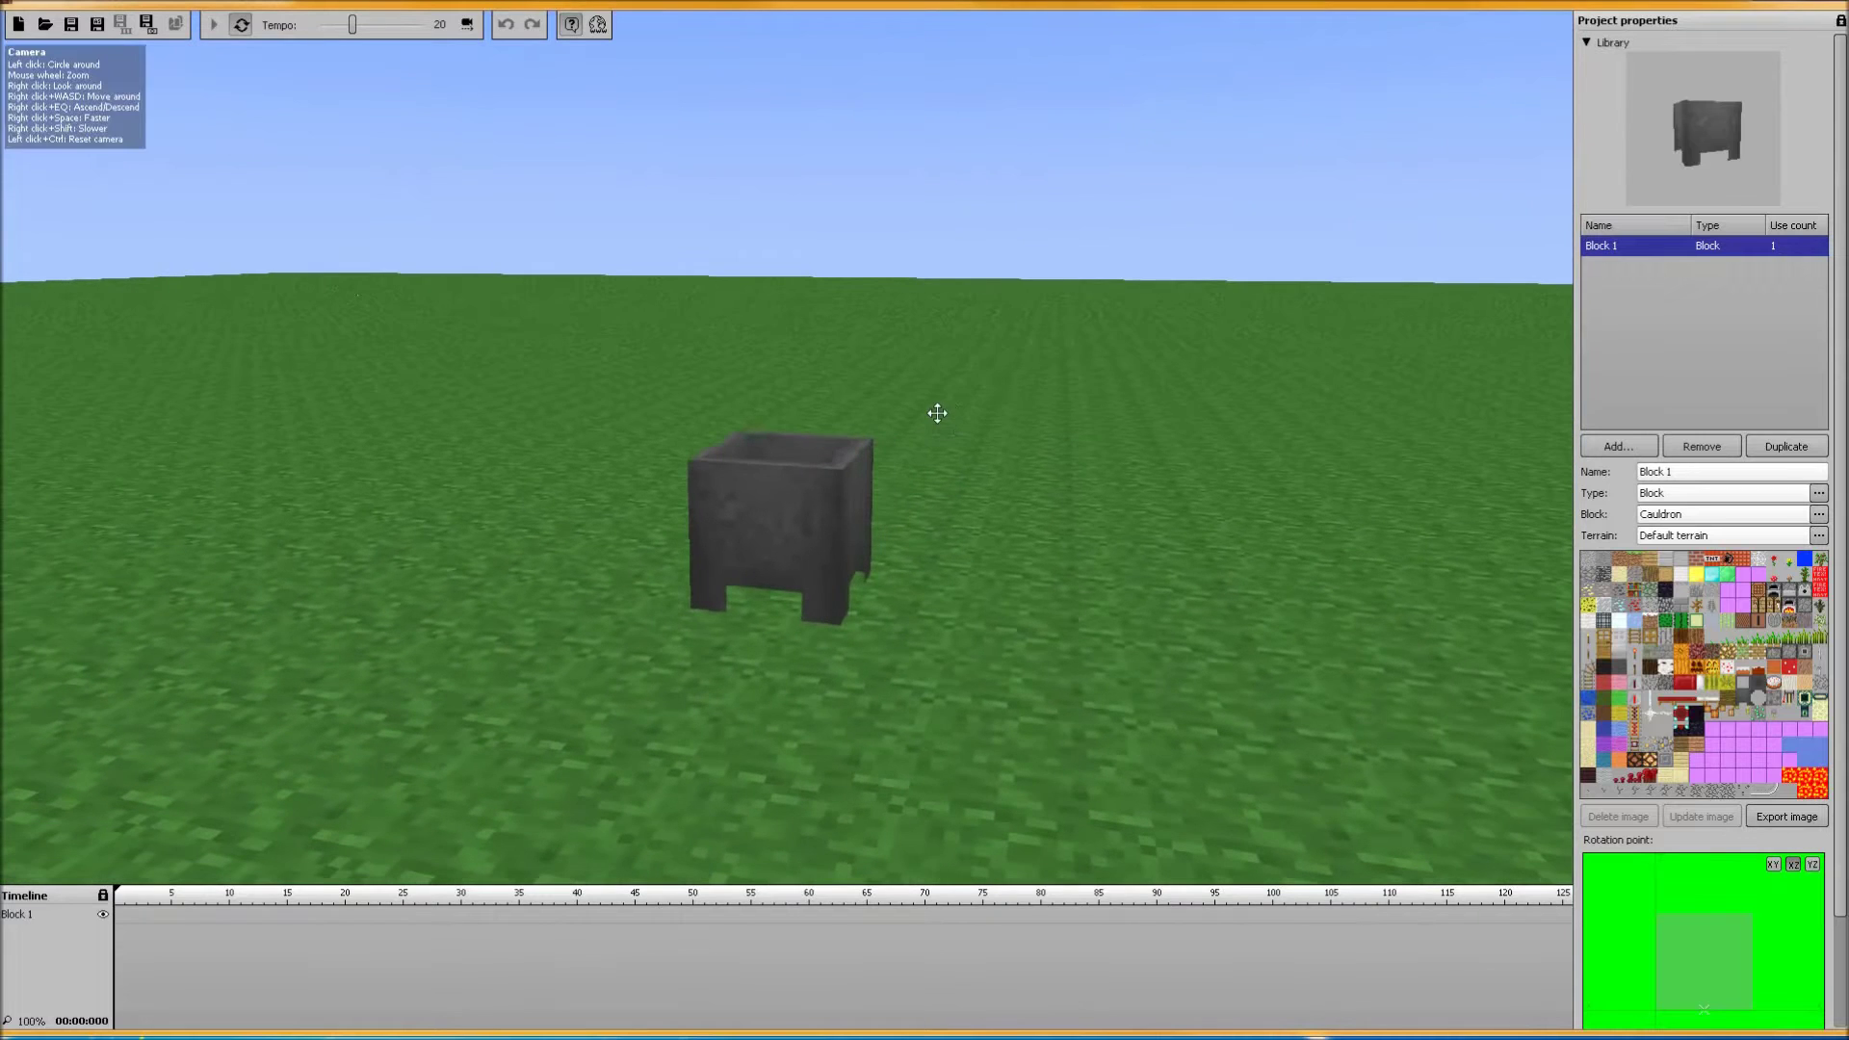
pyautogui.click(1663, 495)
pyautogui.click(1666, 517)
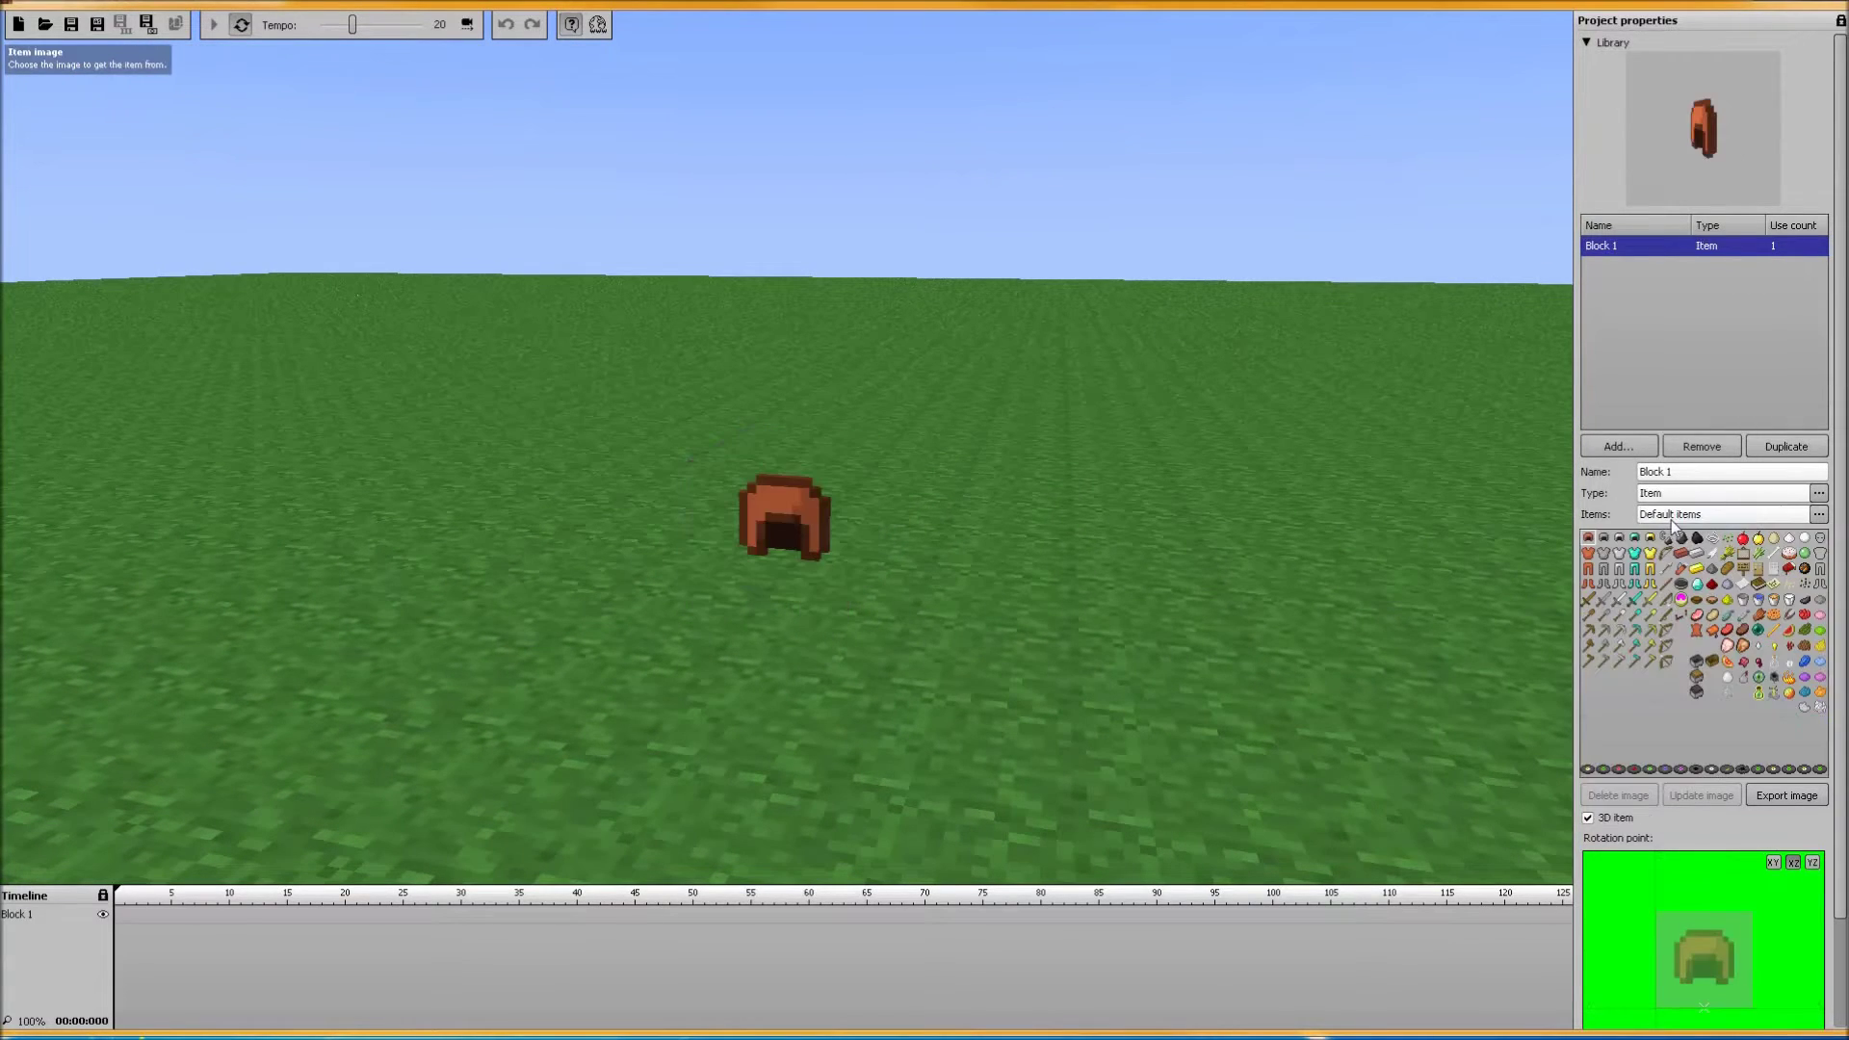
pyautogui.click(1667, 517)
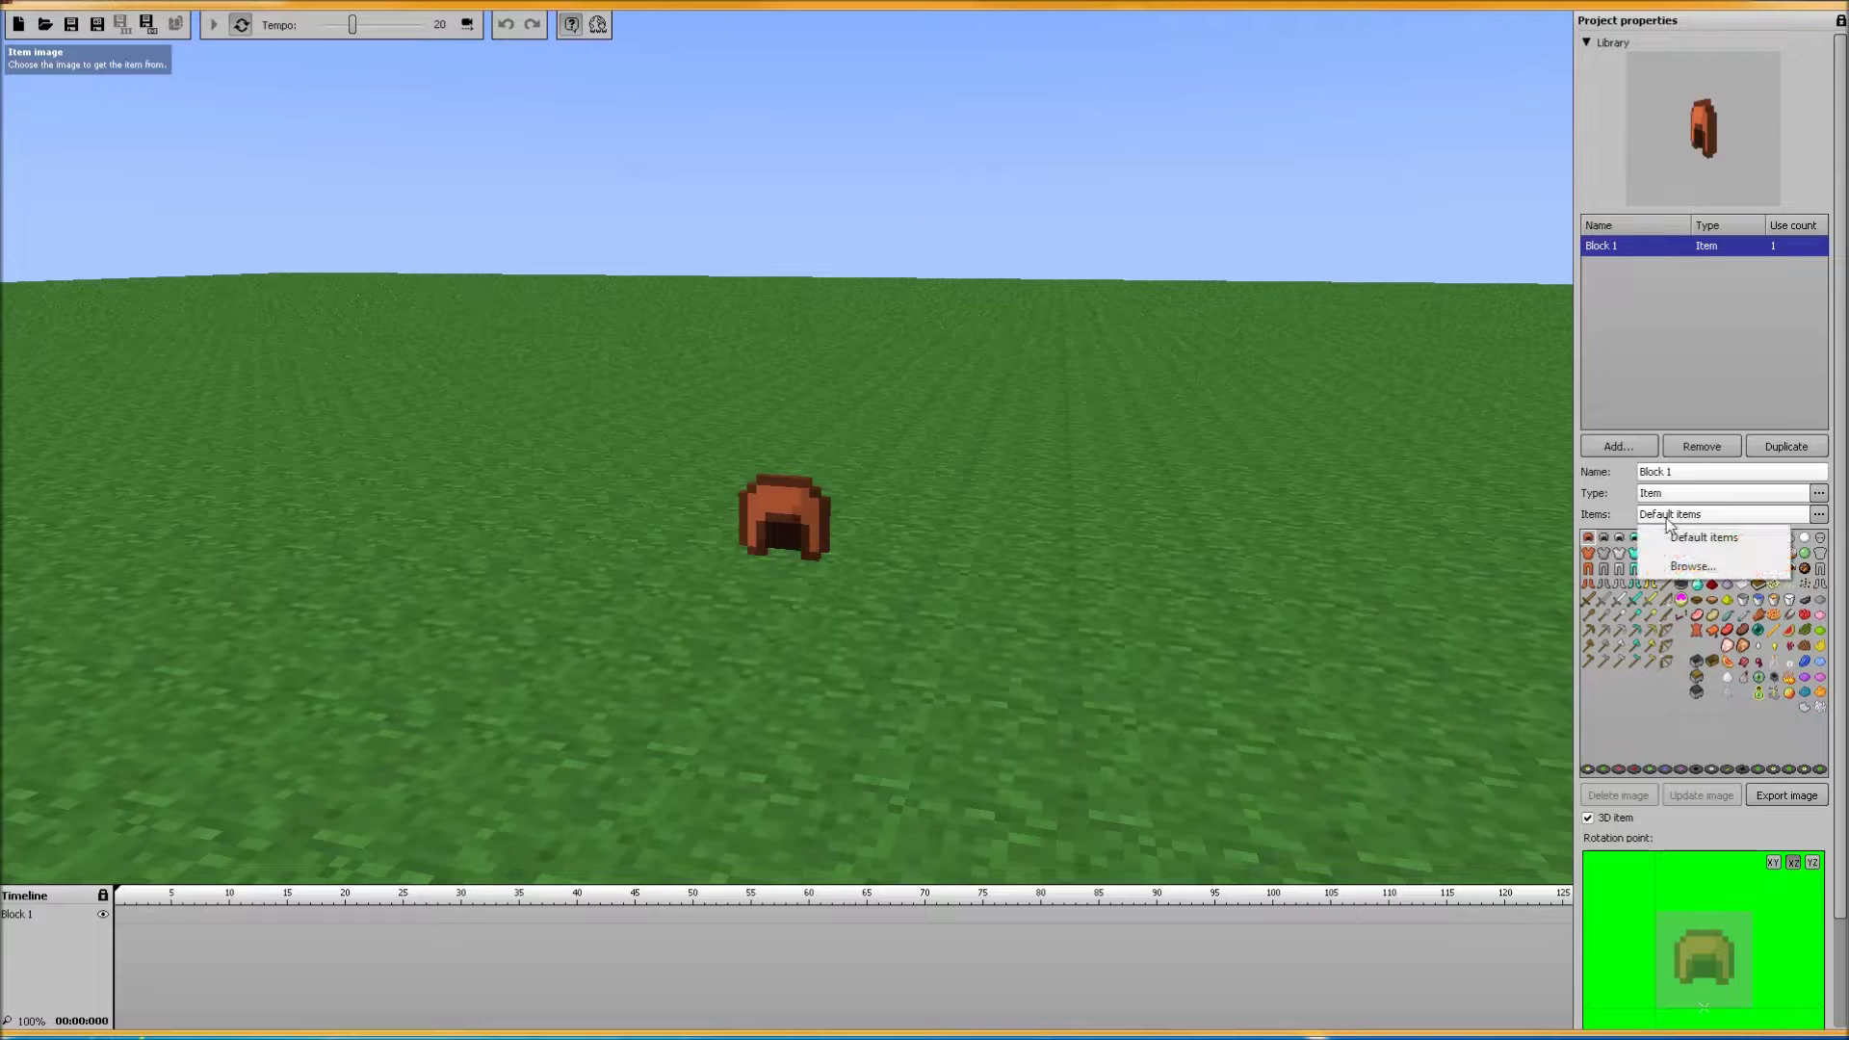
pyautogui.click(1629, 711)
# - Try several default item images on the object, including the diamond hoe, leather and melon slice
pyautogui.click(1636, 661)
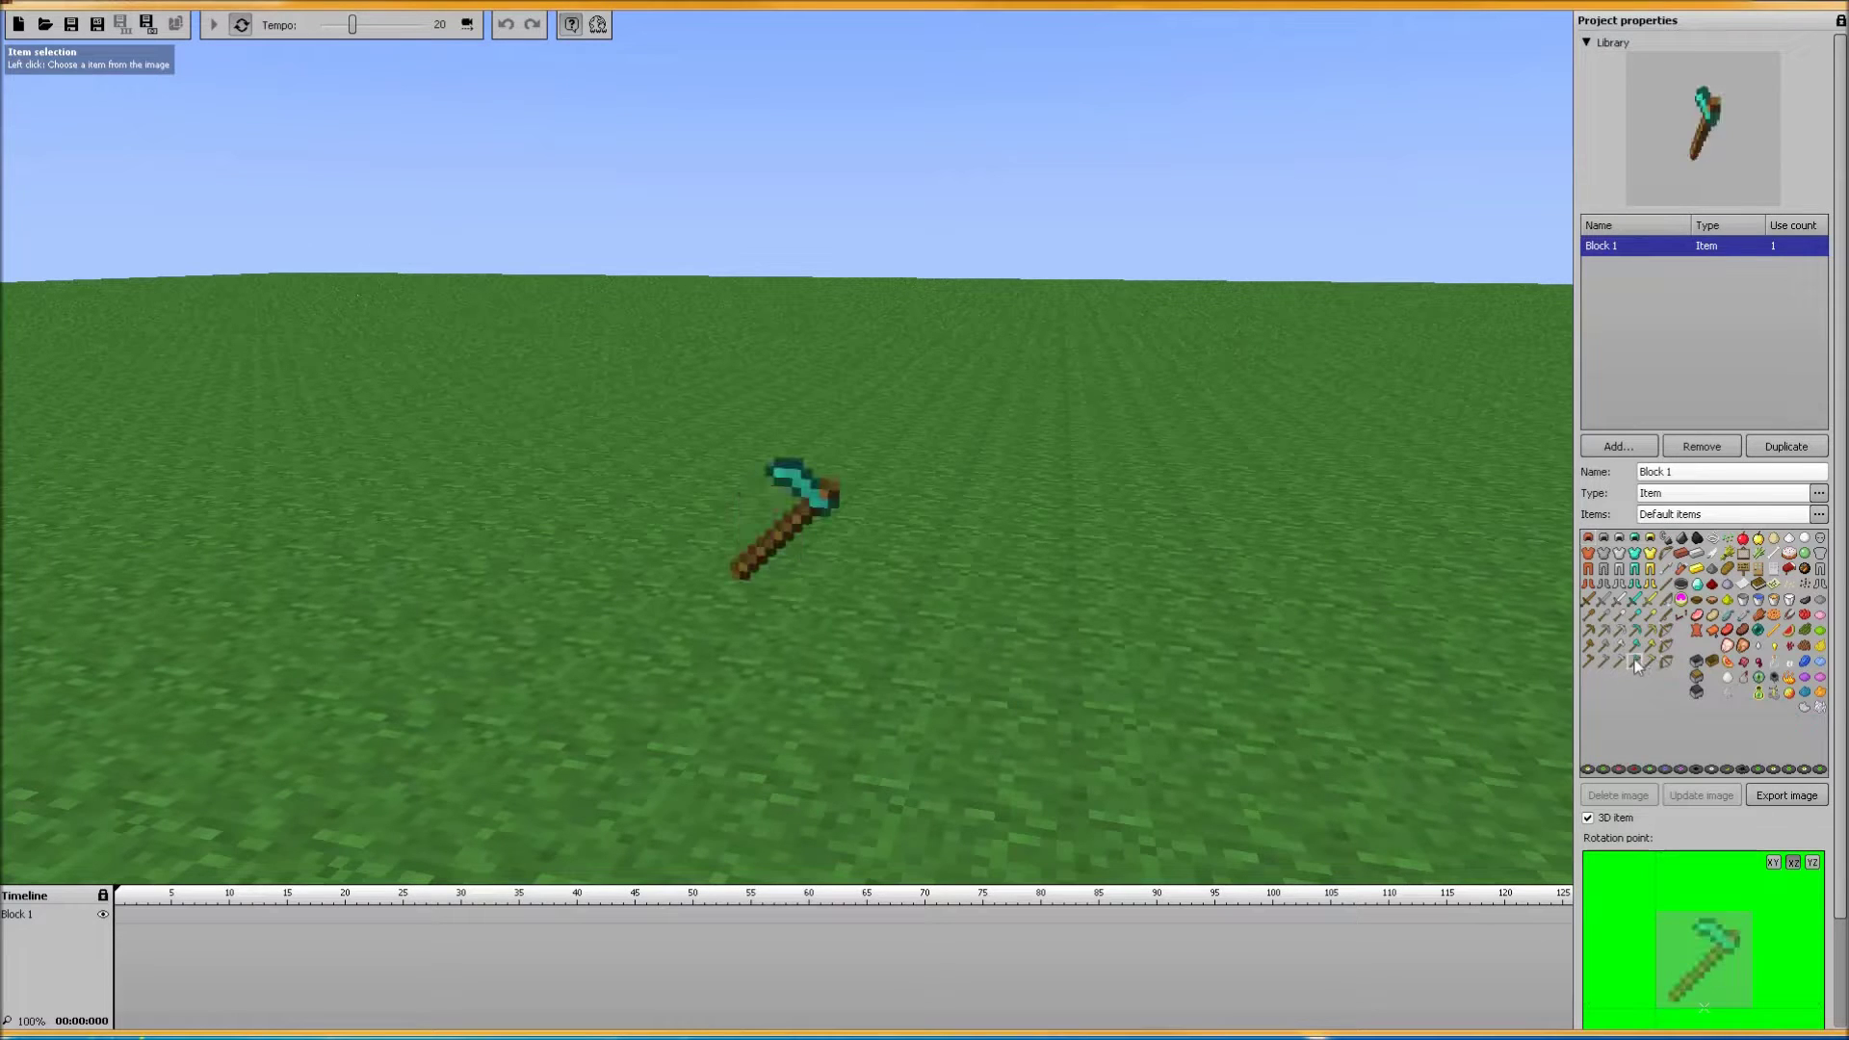
pyautogui.click(1650, 662)
pyautogui.click(1695, 630)
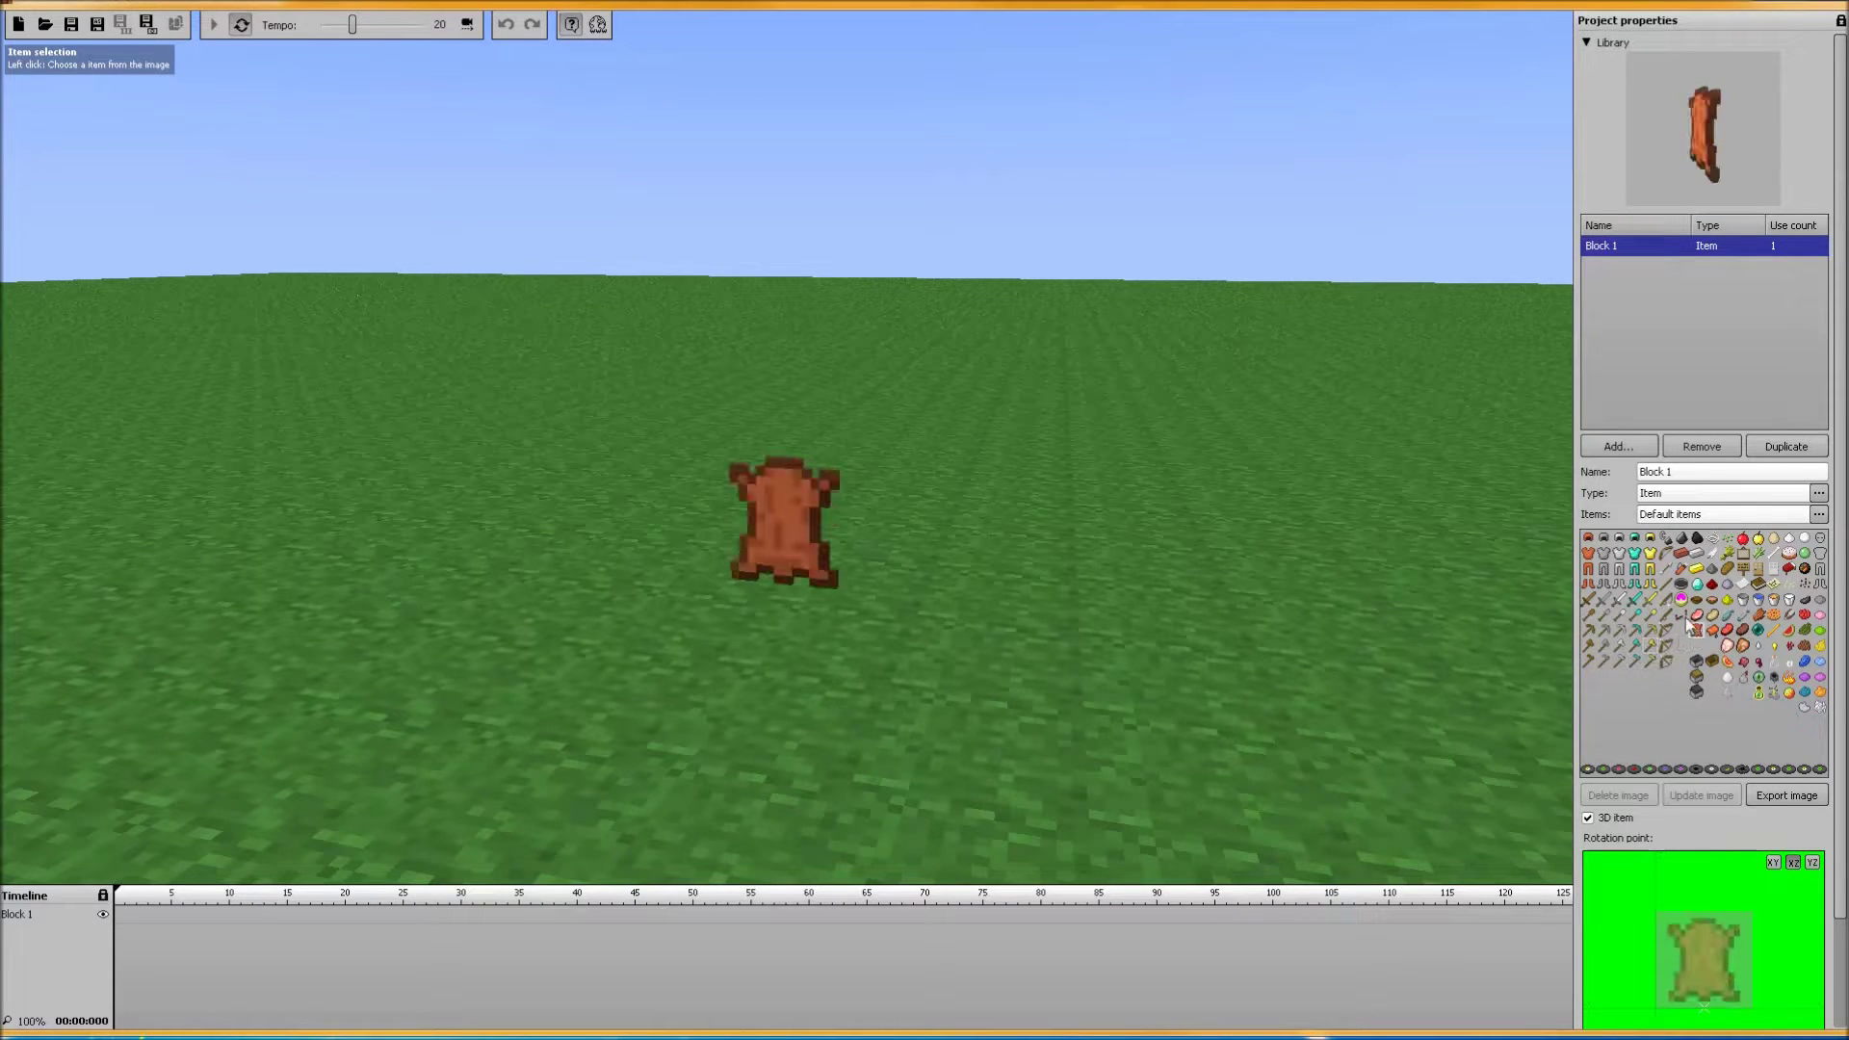
pyautogui.click(1701, 628)
pyautogui.click(1719, 628)
pyautogui.click(1790, 628)
pyautogui.click(1729, 556)
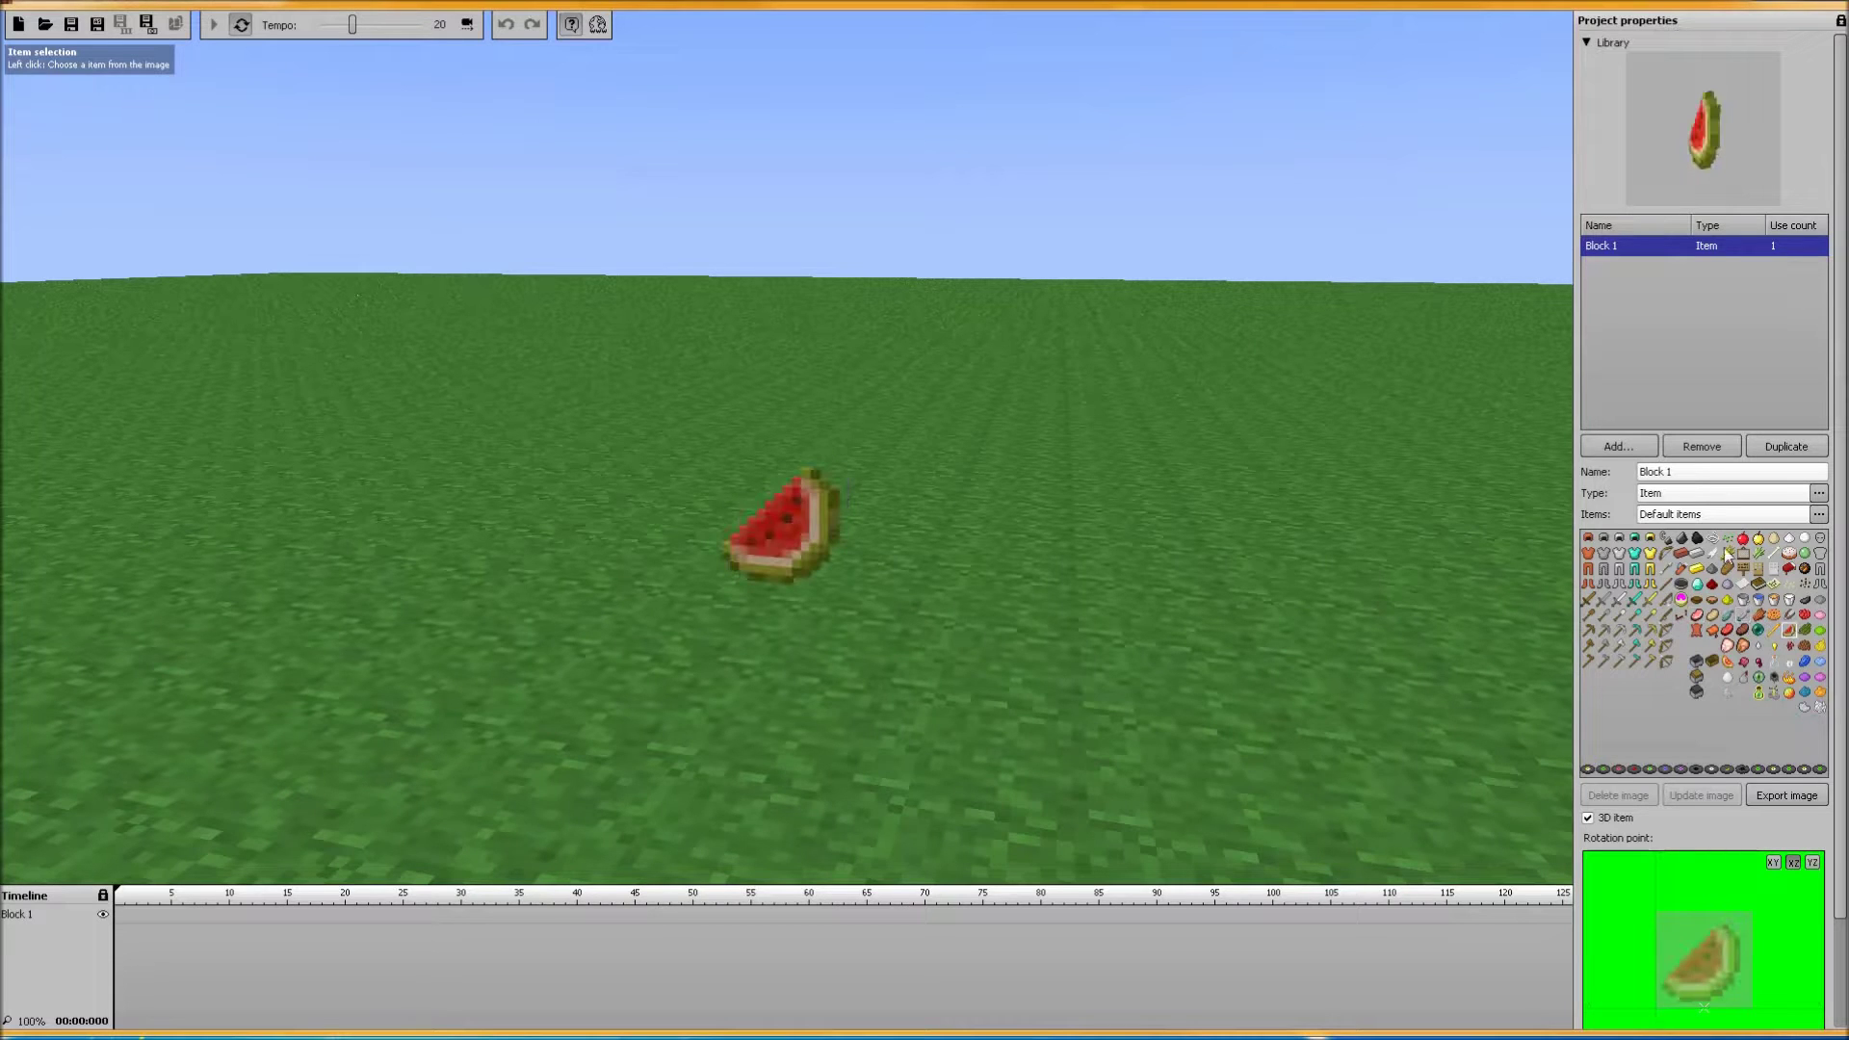
# - Change the object's type to Scenery and load Trees.schematic from the Schematics folder
pyautogui.click(1706, 513)
pyautogui.click(1687, 495)
pyautogui.click(1686, 495)
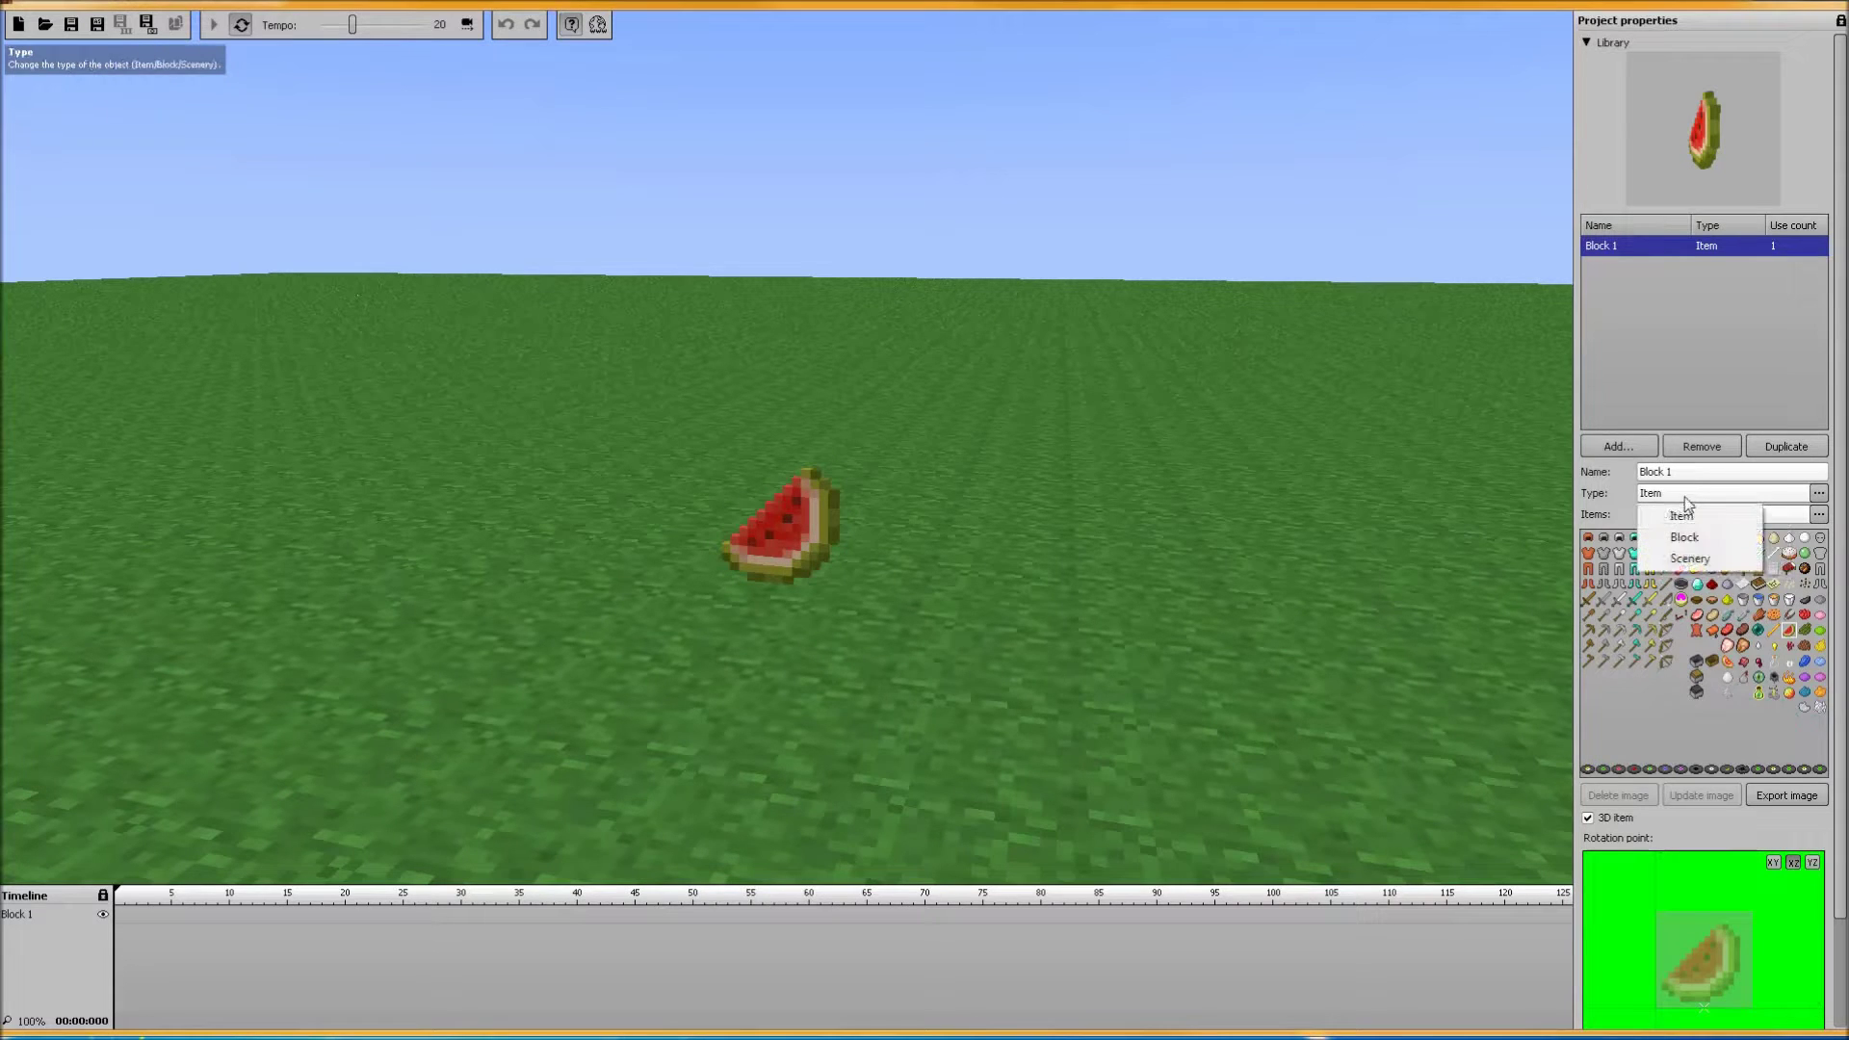
pyautogui.click(1689, 559)
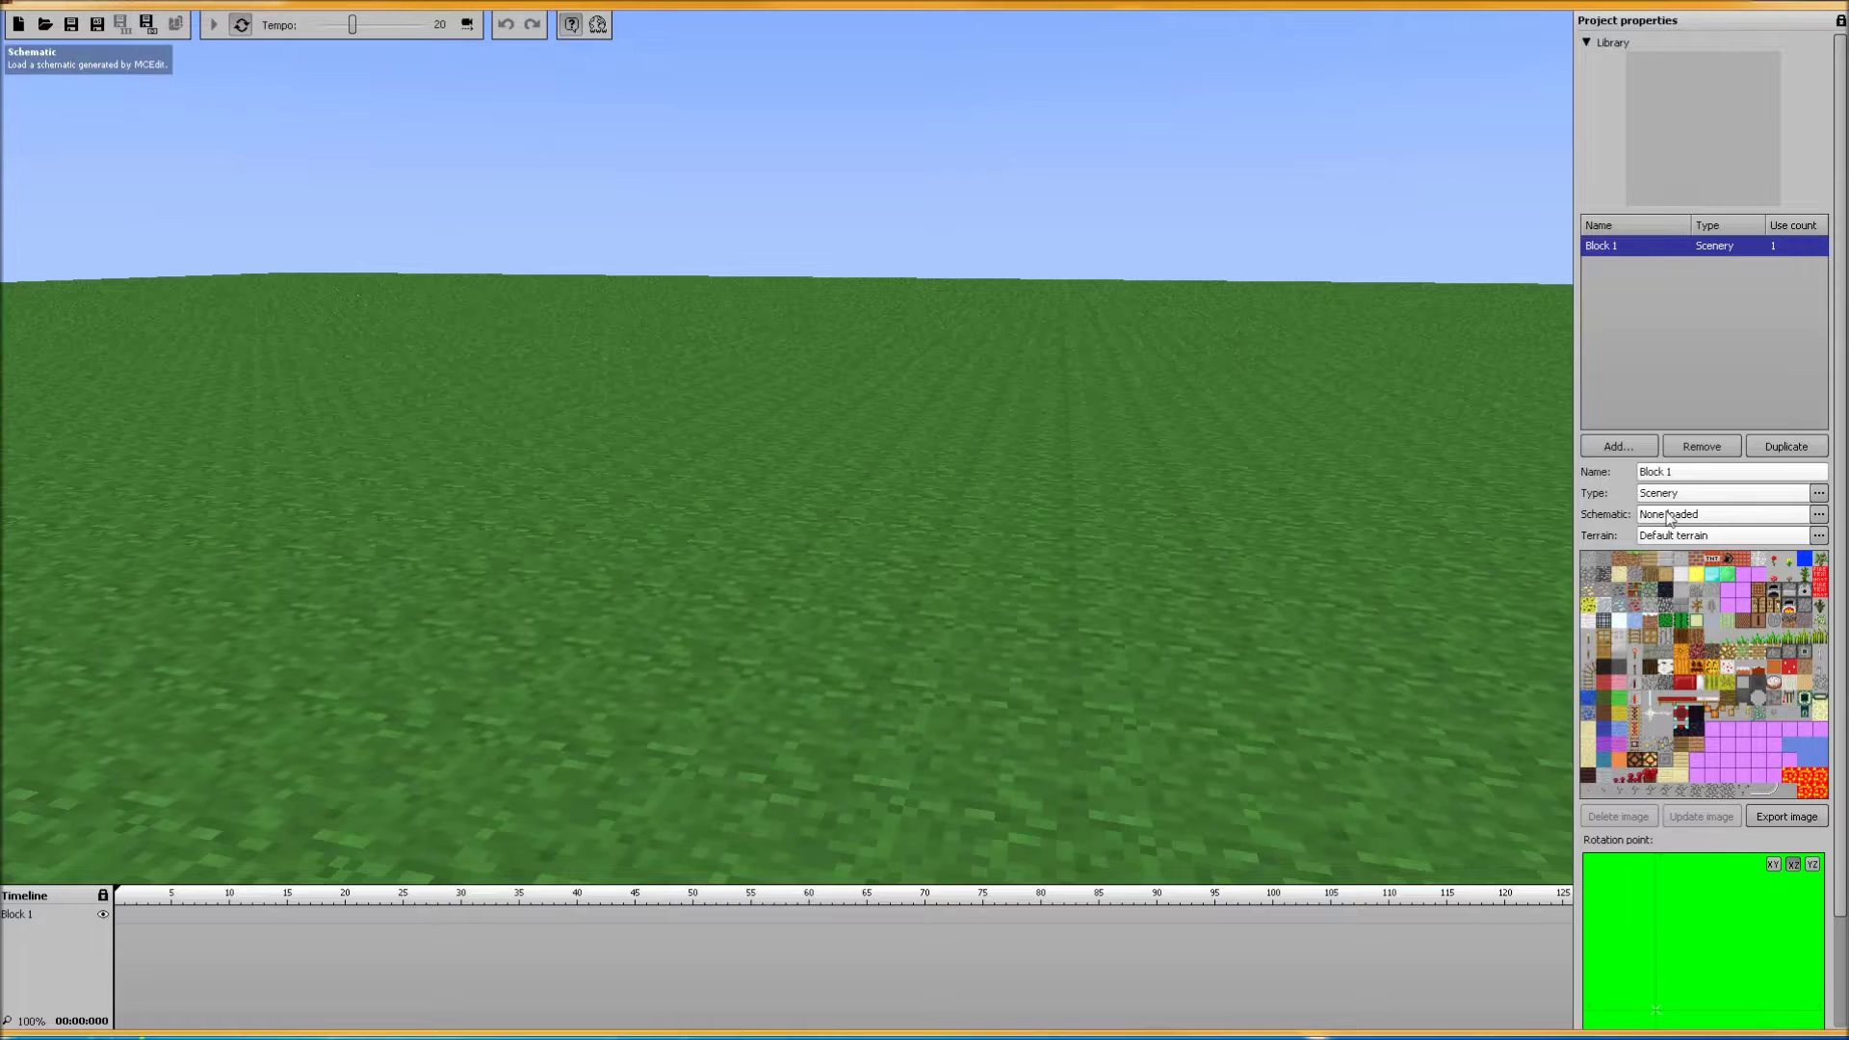
pyautogui.click(1669, 518)
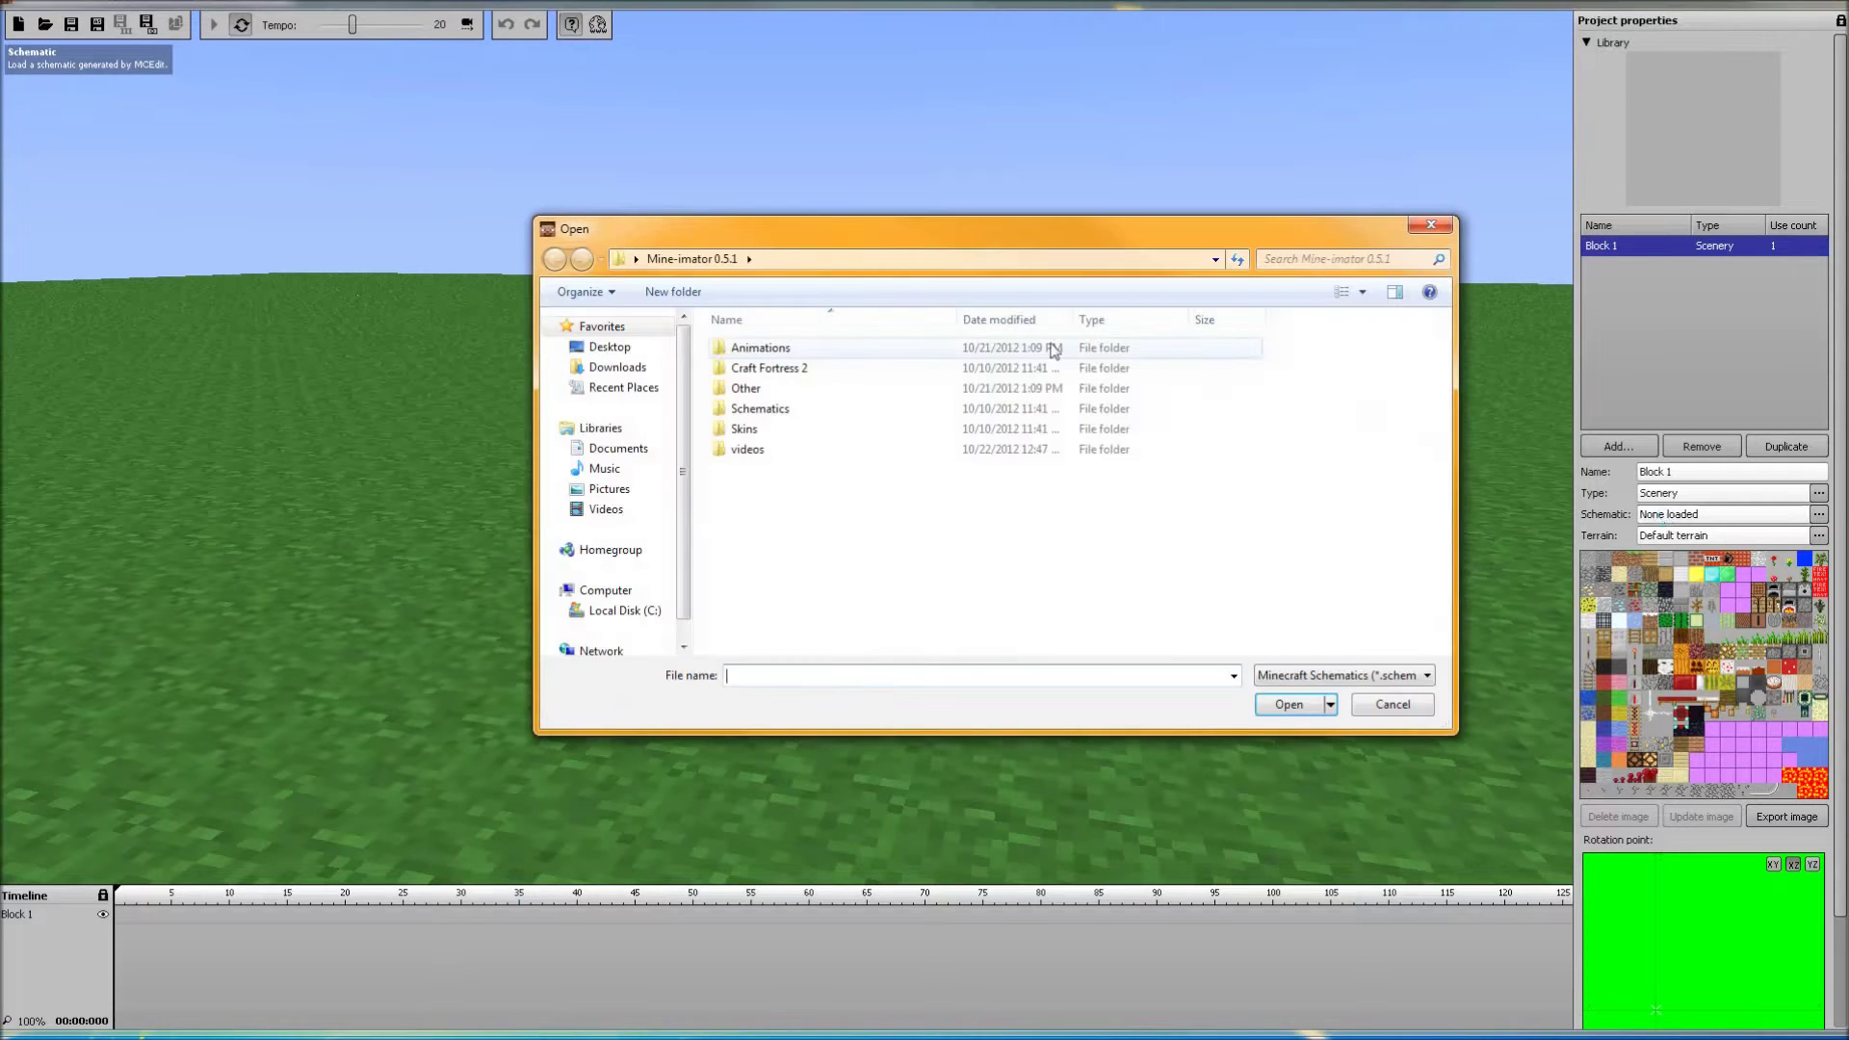
pyautogui.doubleClick(762, 410)
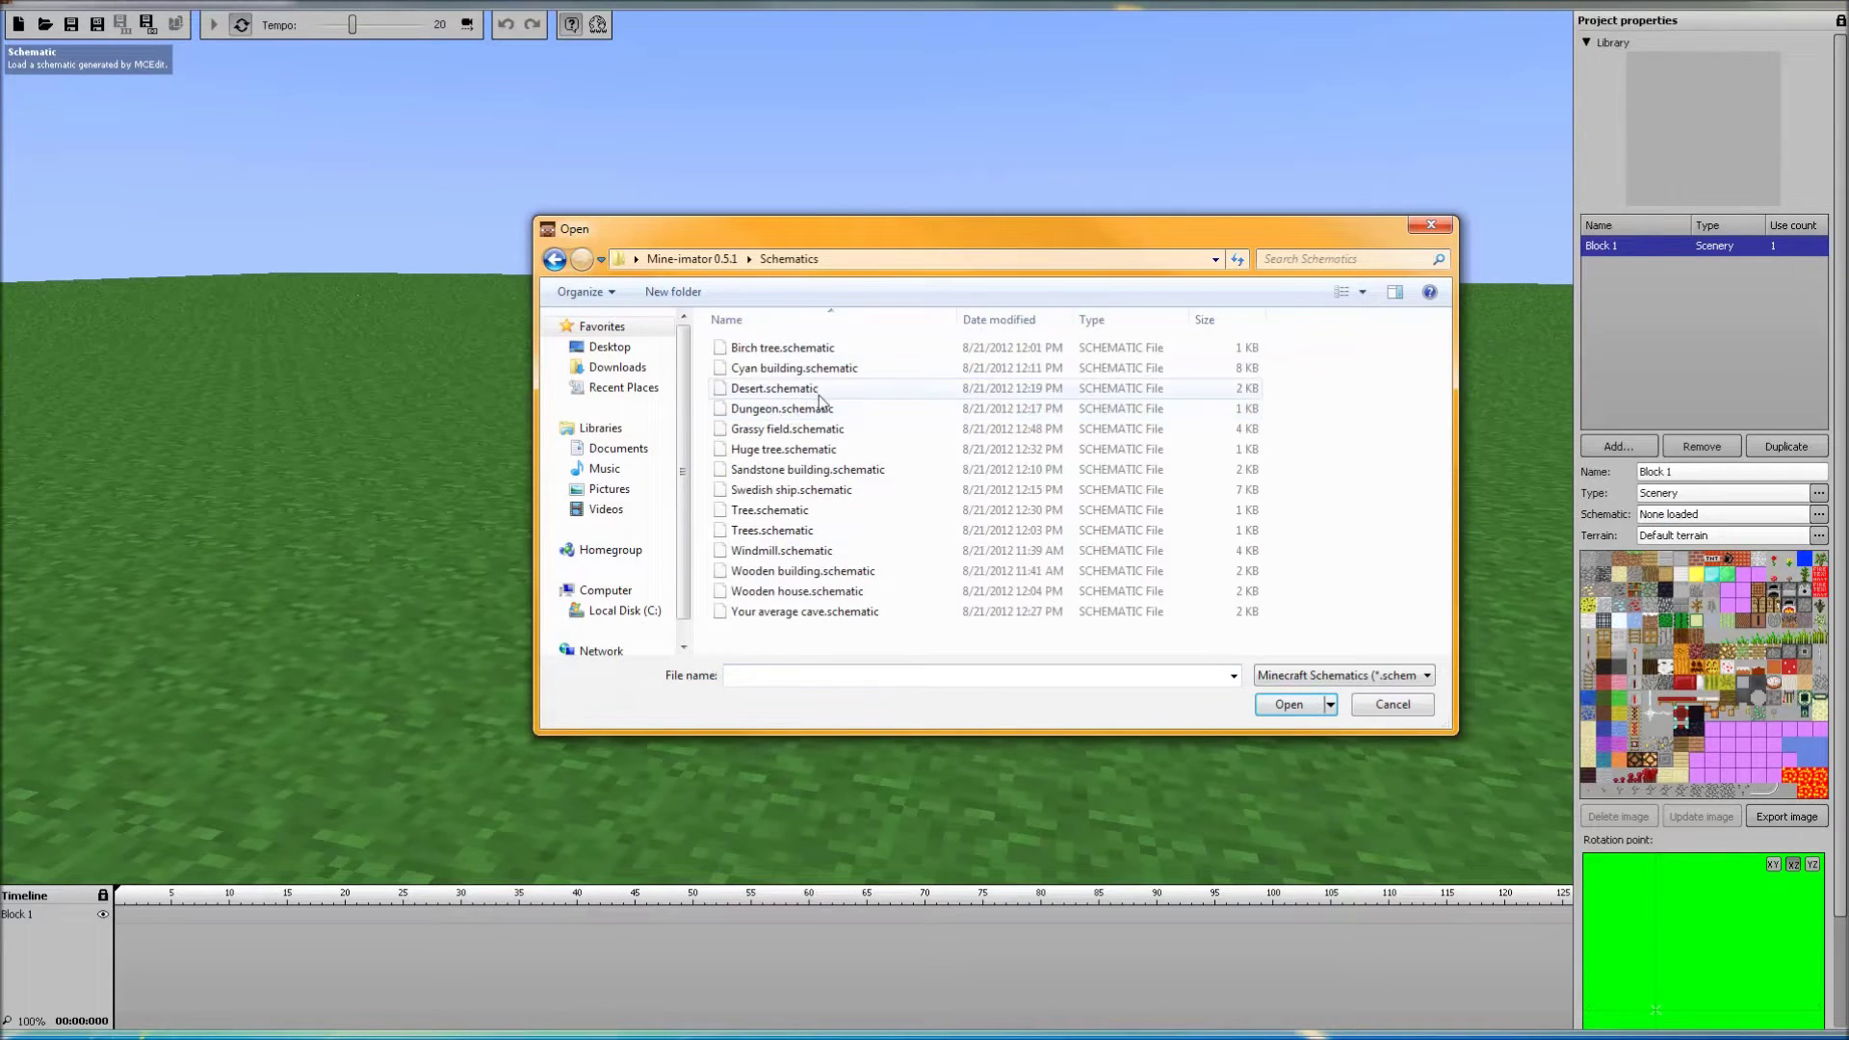
pyautogui.click(811, 530)
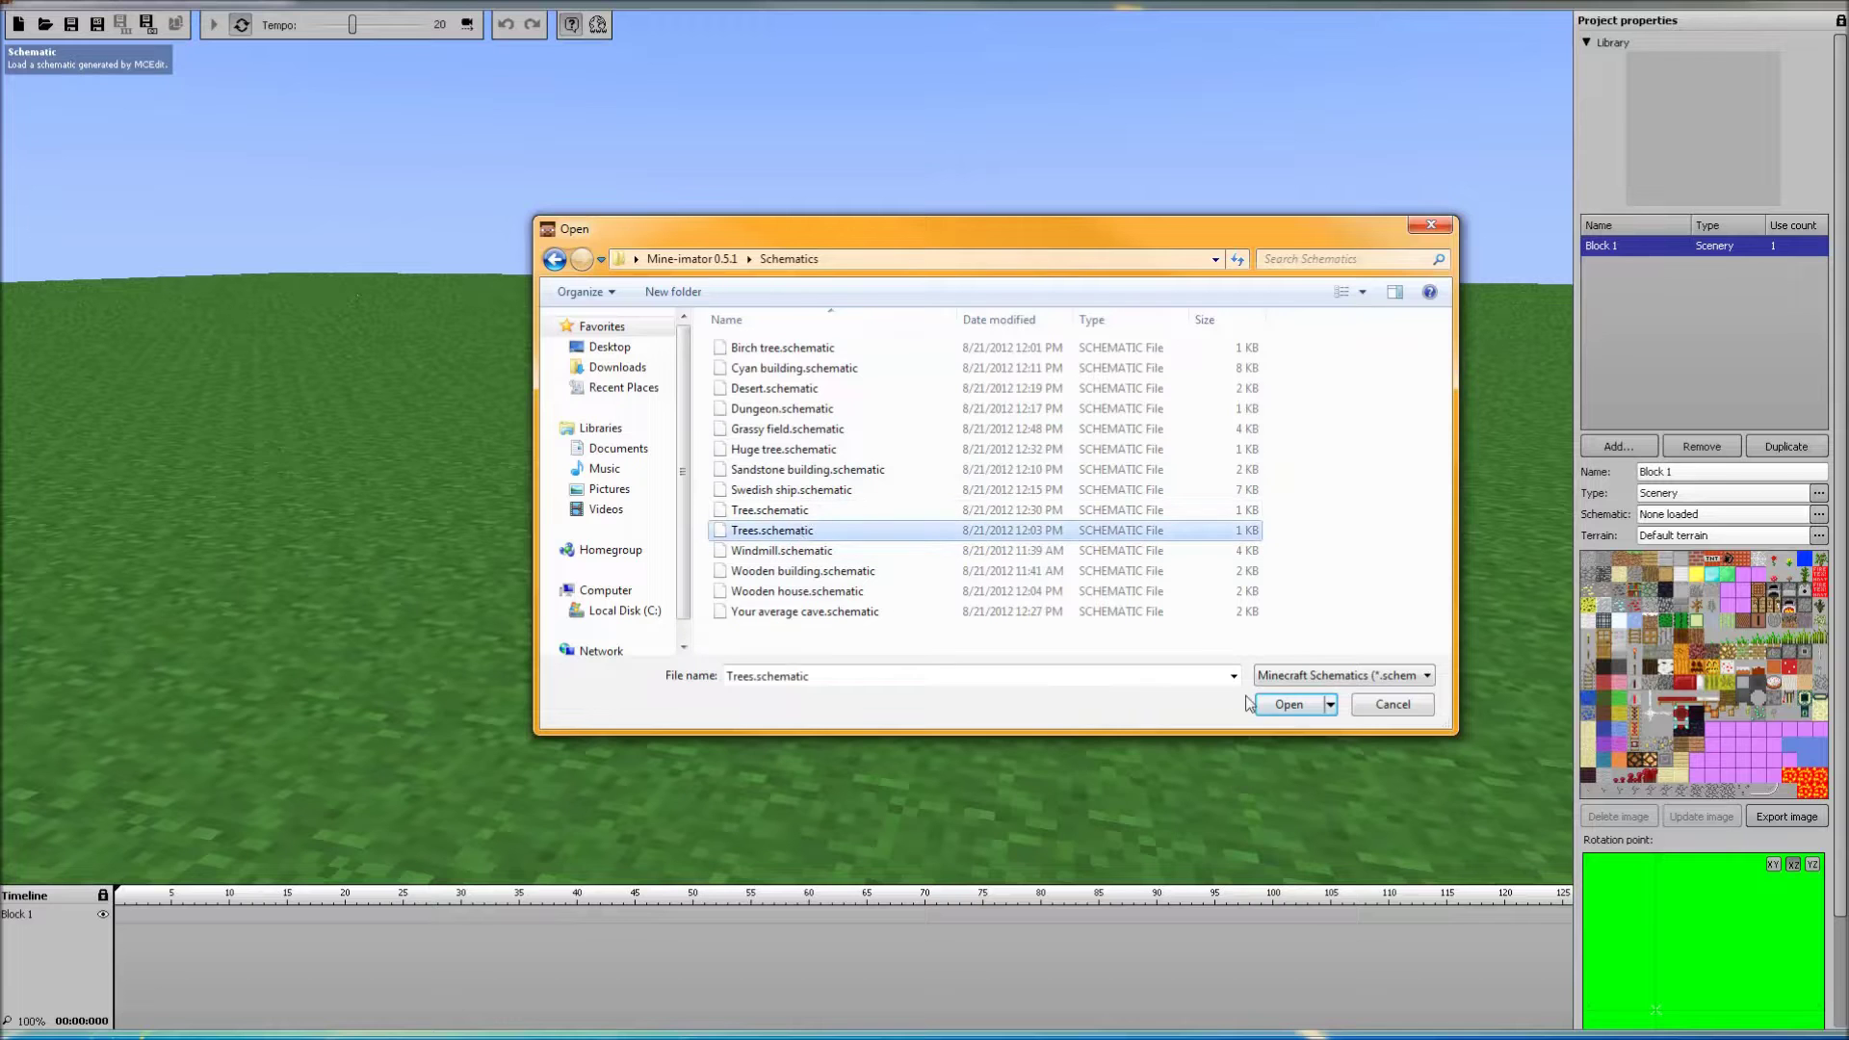
pyautogui.click(1287, 705)
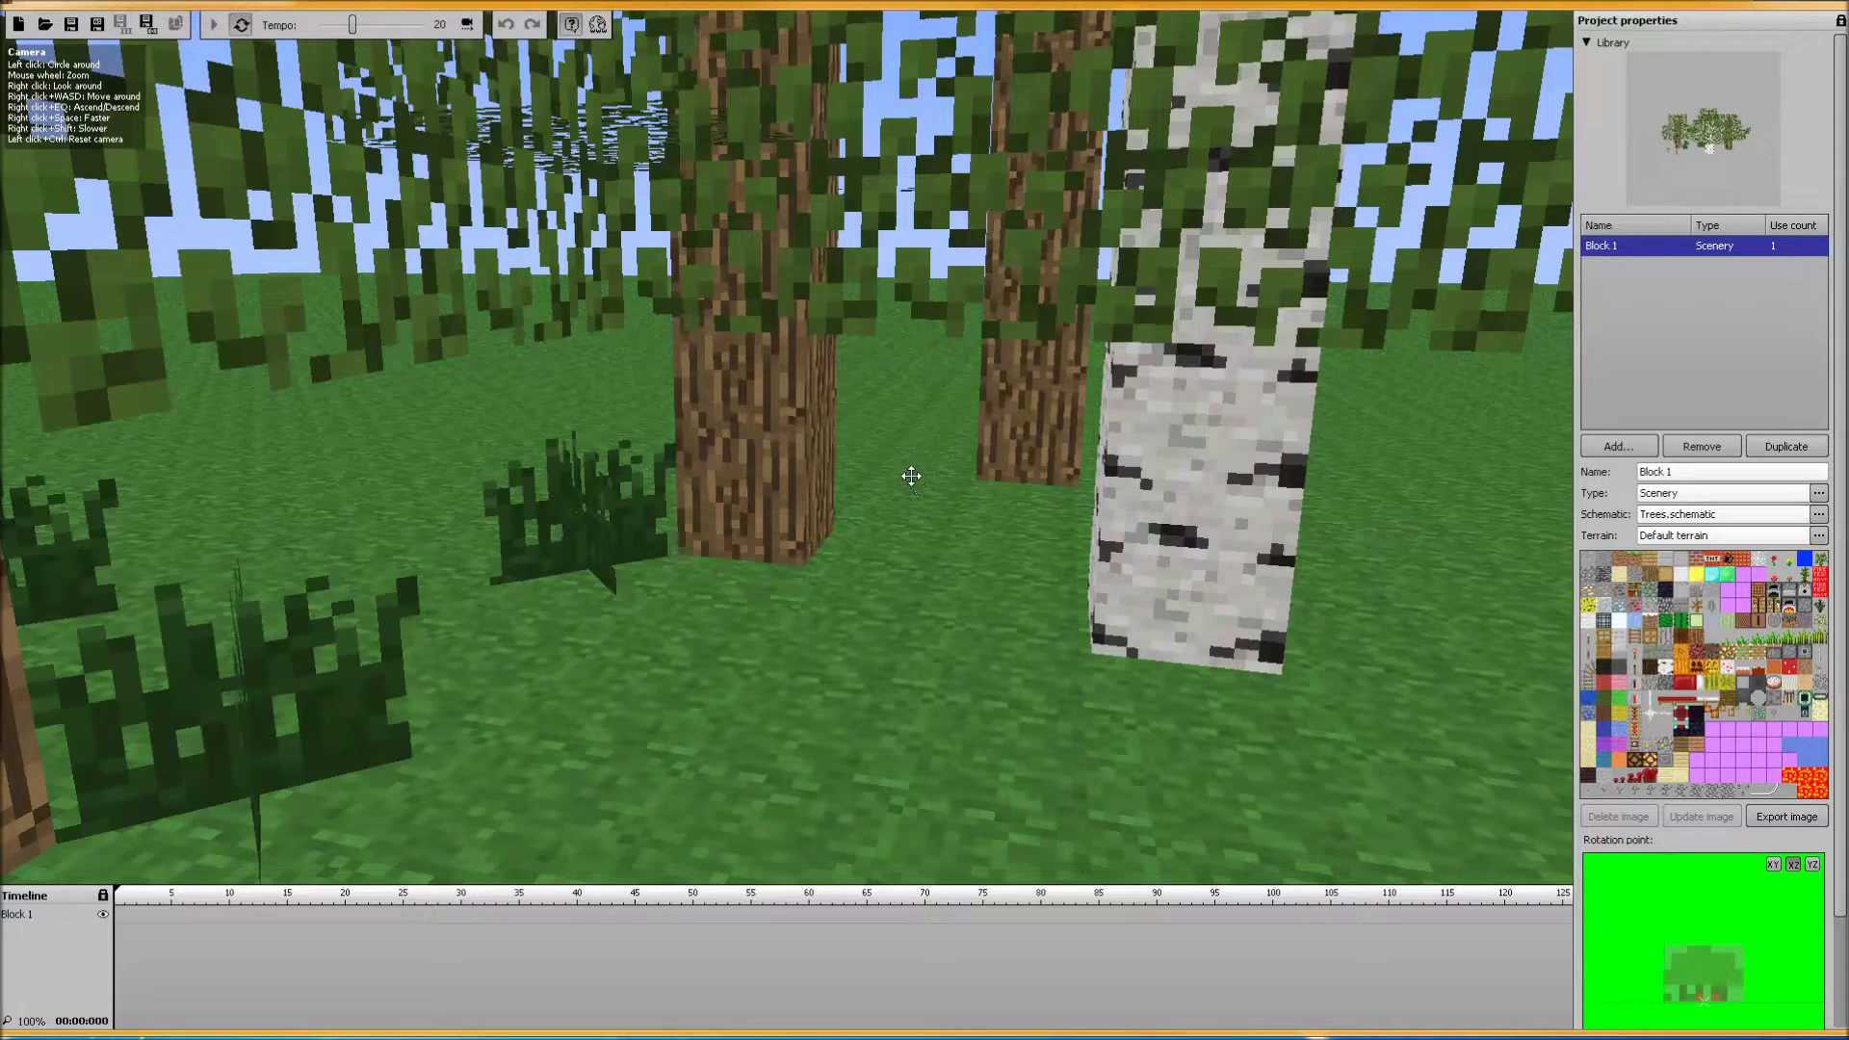
# - Examine the tree scenery from farther back and several angles, and view its terrain image options
pyautogui.press('s')
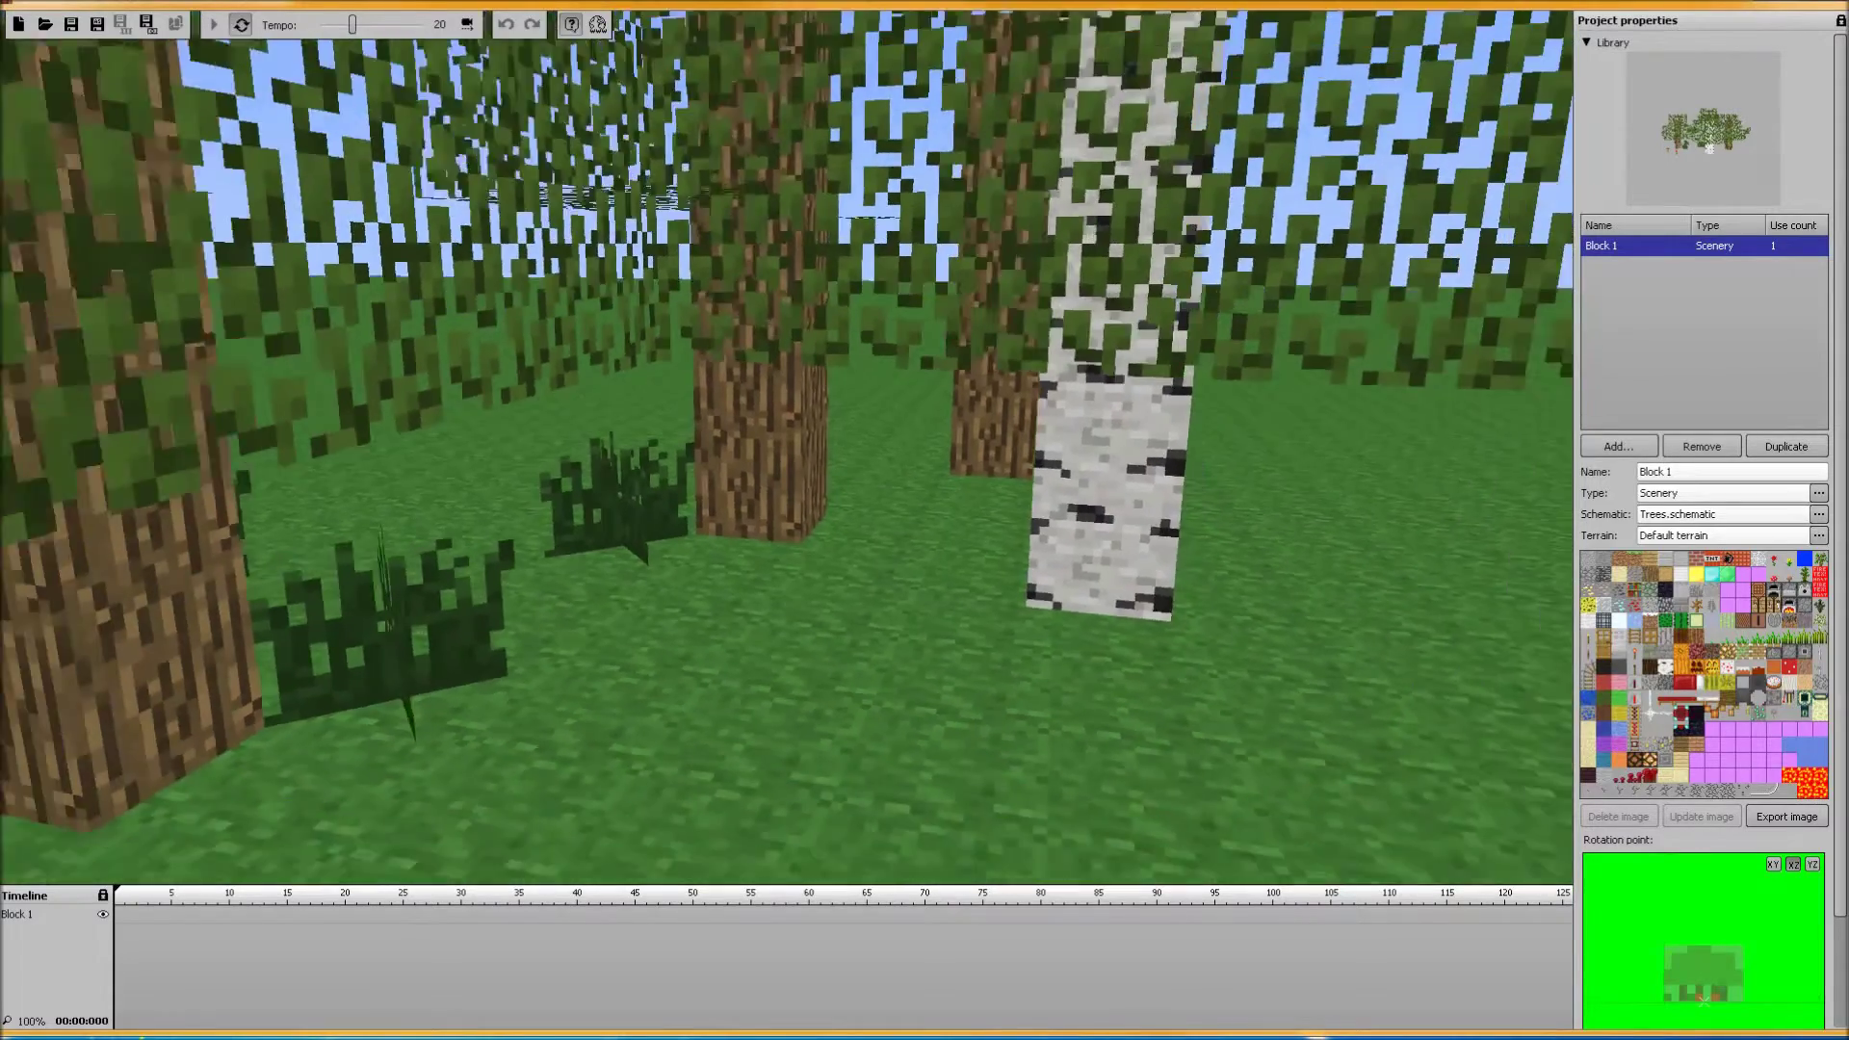
pyautogui.press('s')
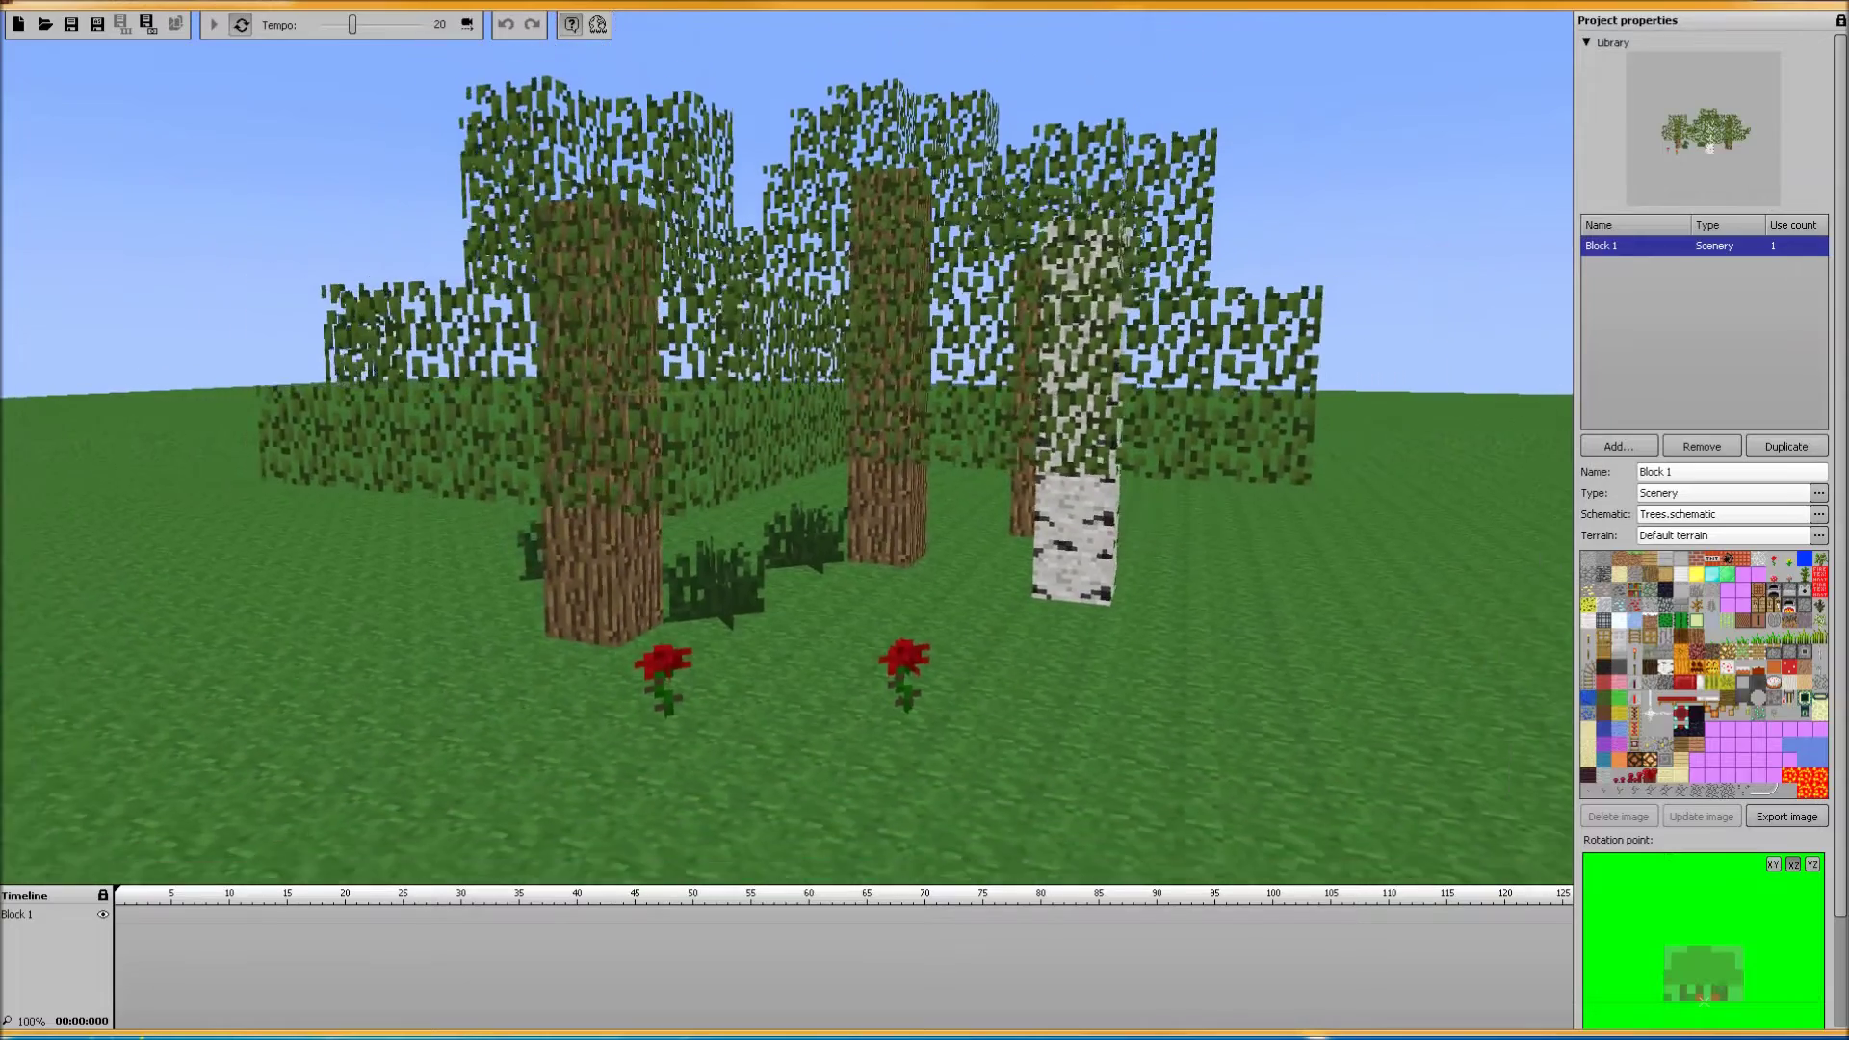
pyautogui.press('a')
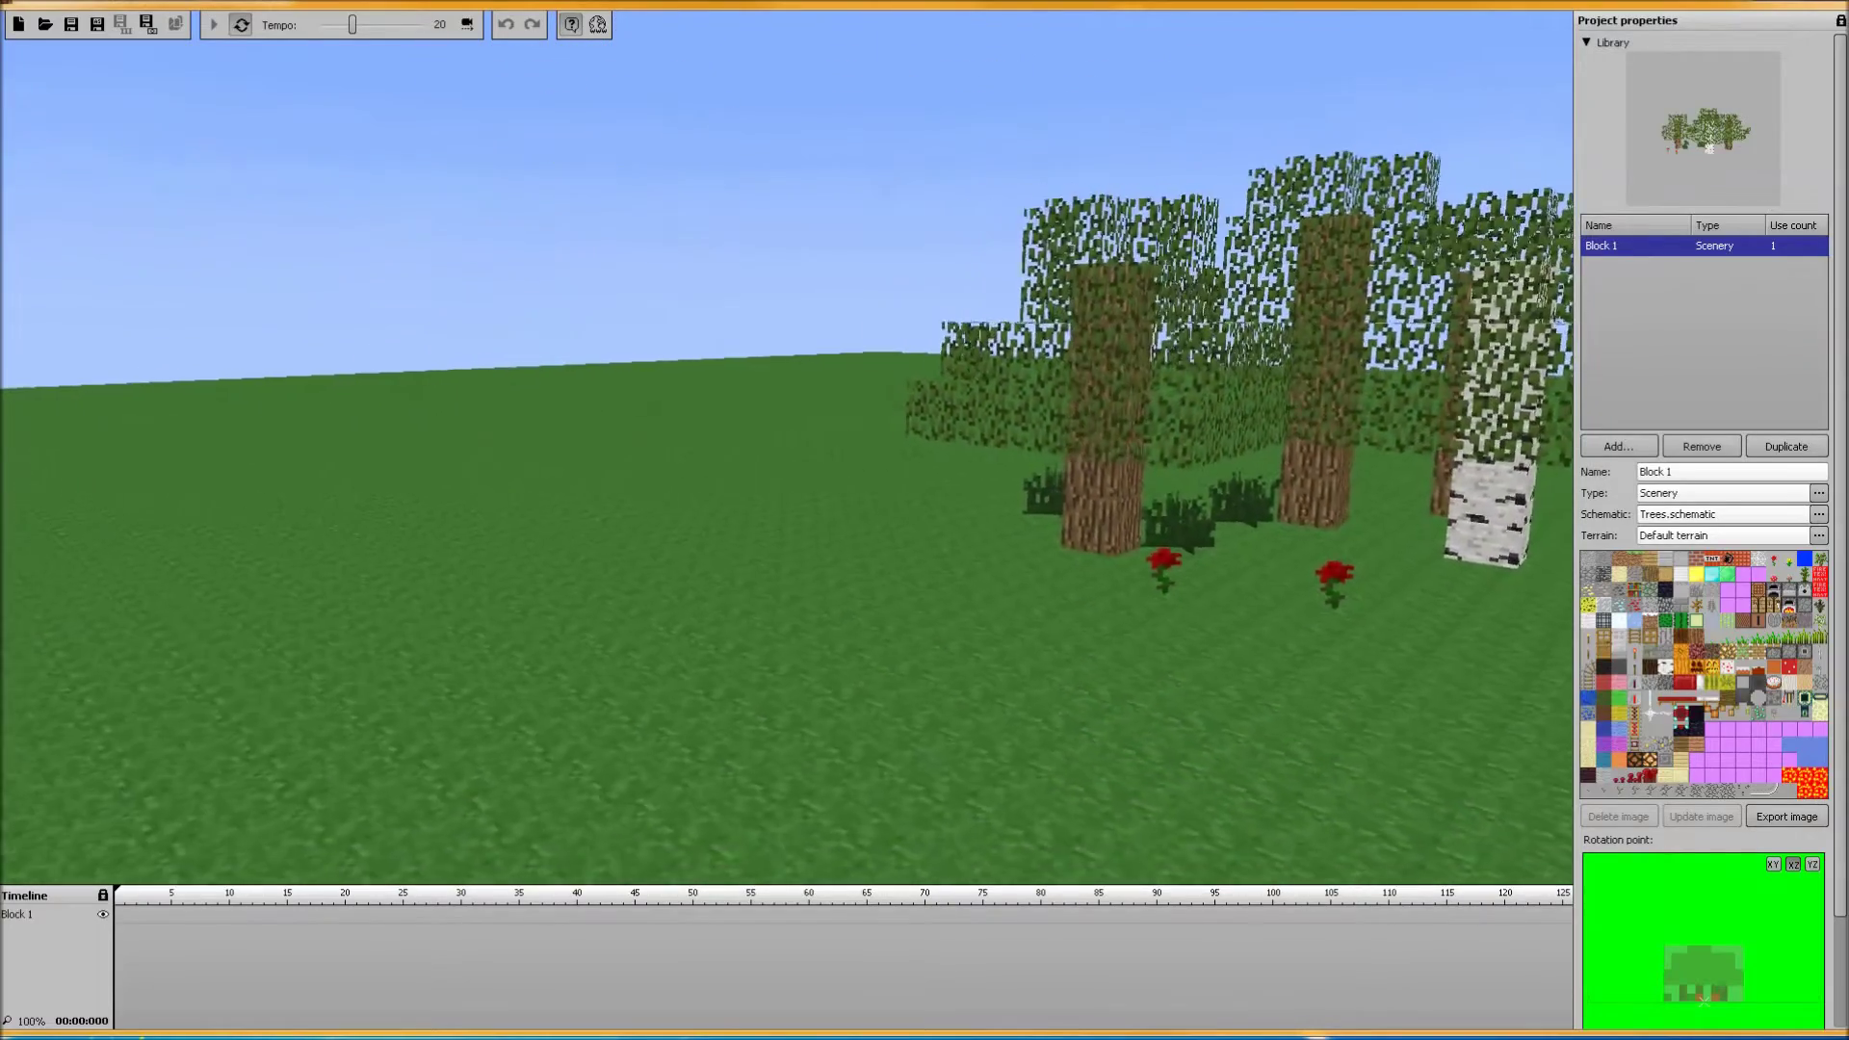
pyautogui.press('s')
pyautogui.press('w')
pyautogui.press('w')
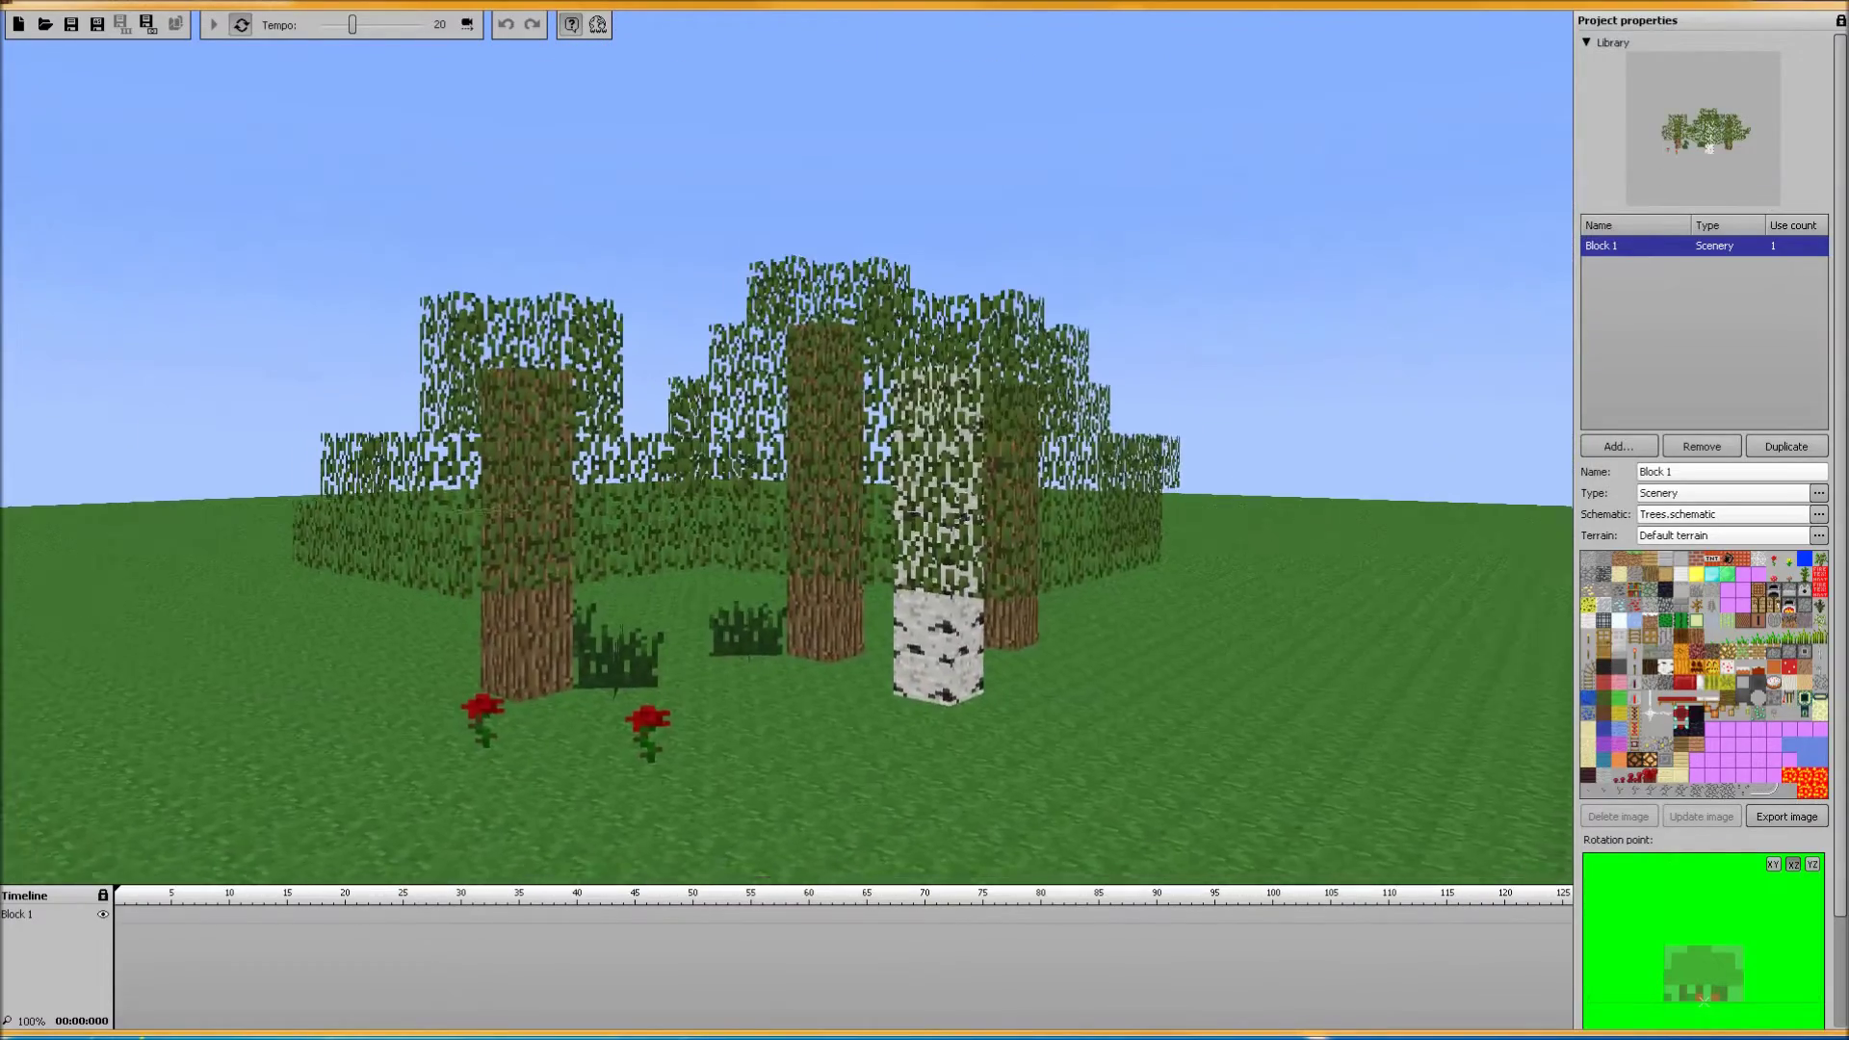
pyautogui.click(1672, 537)
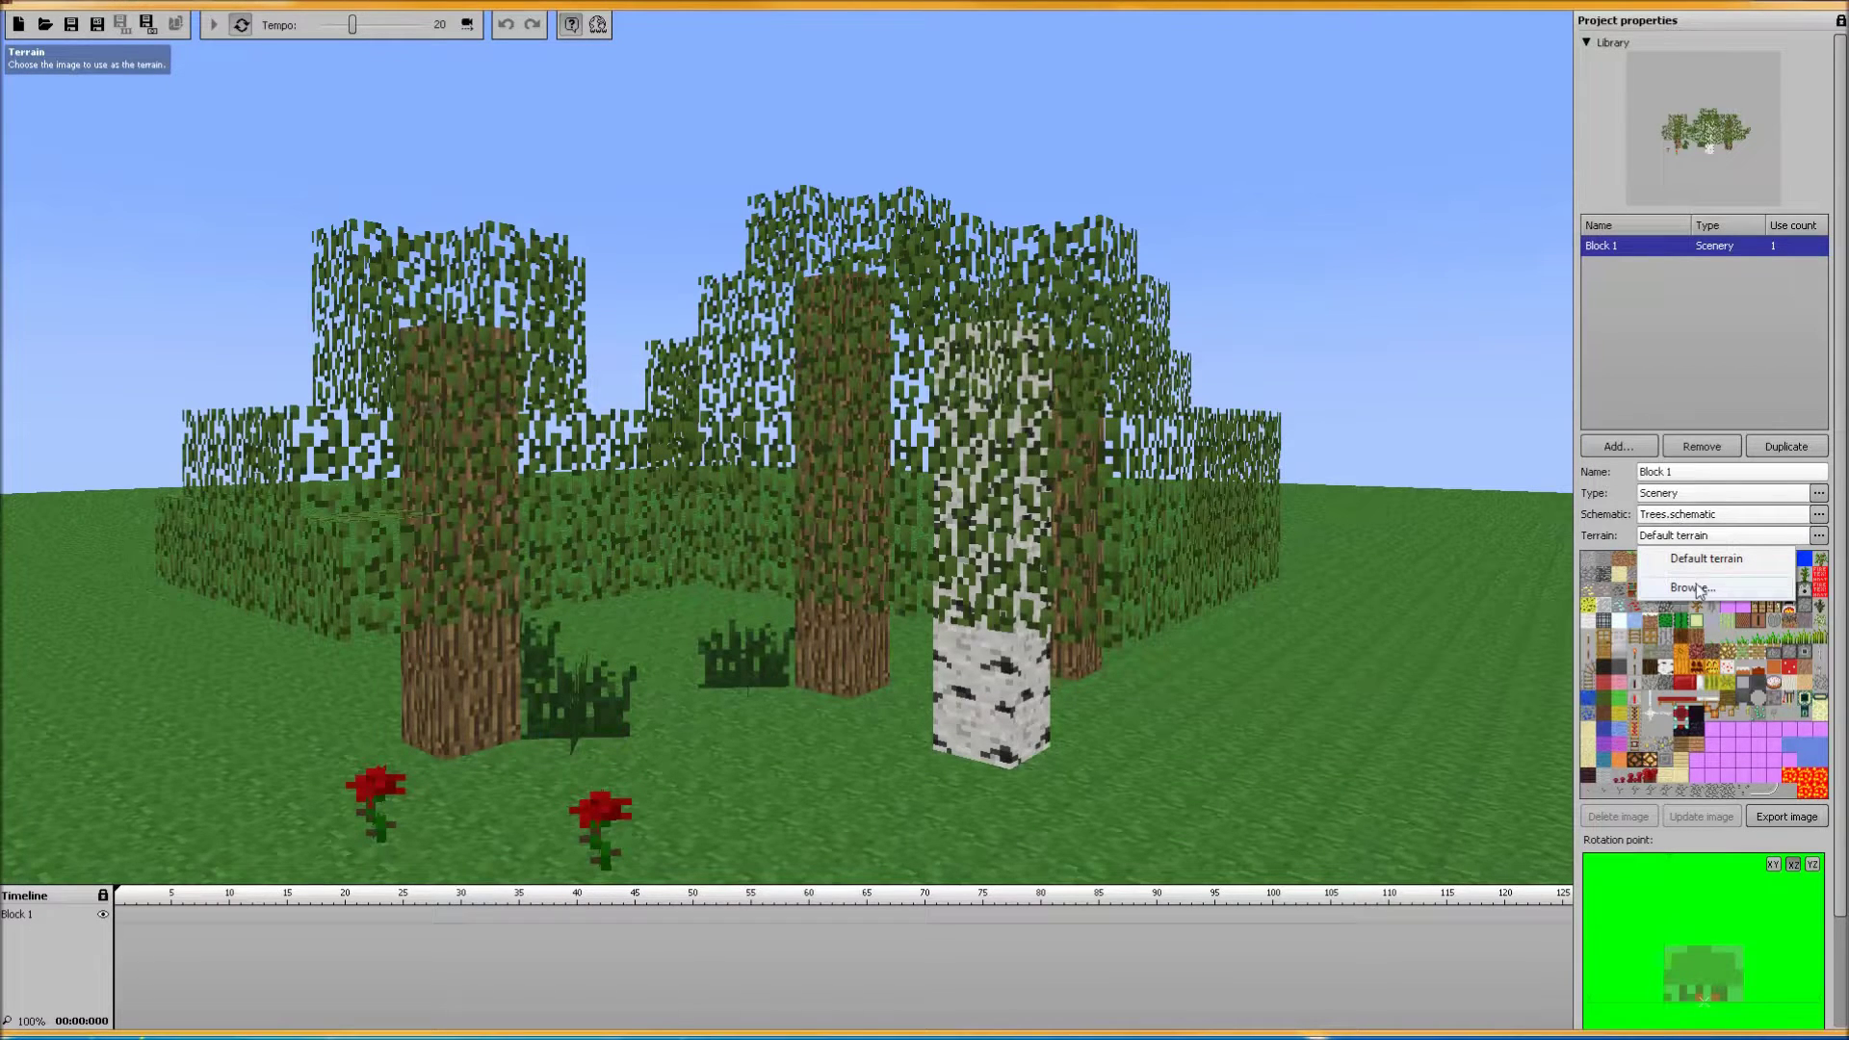
pyautogui.click(1702, 543)
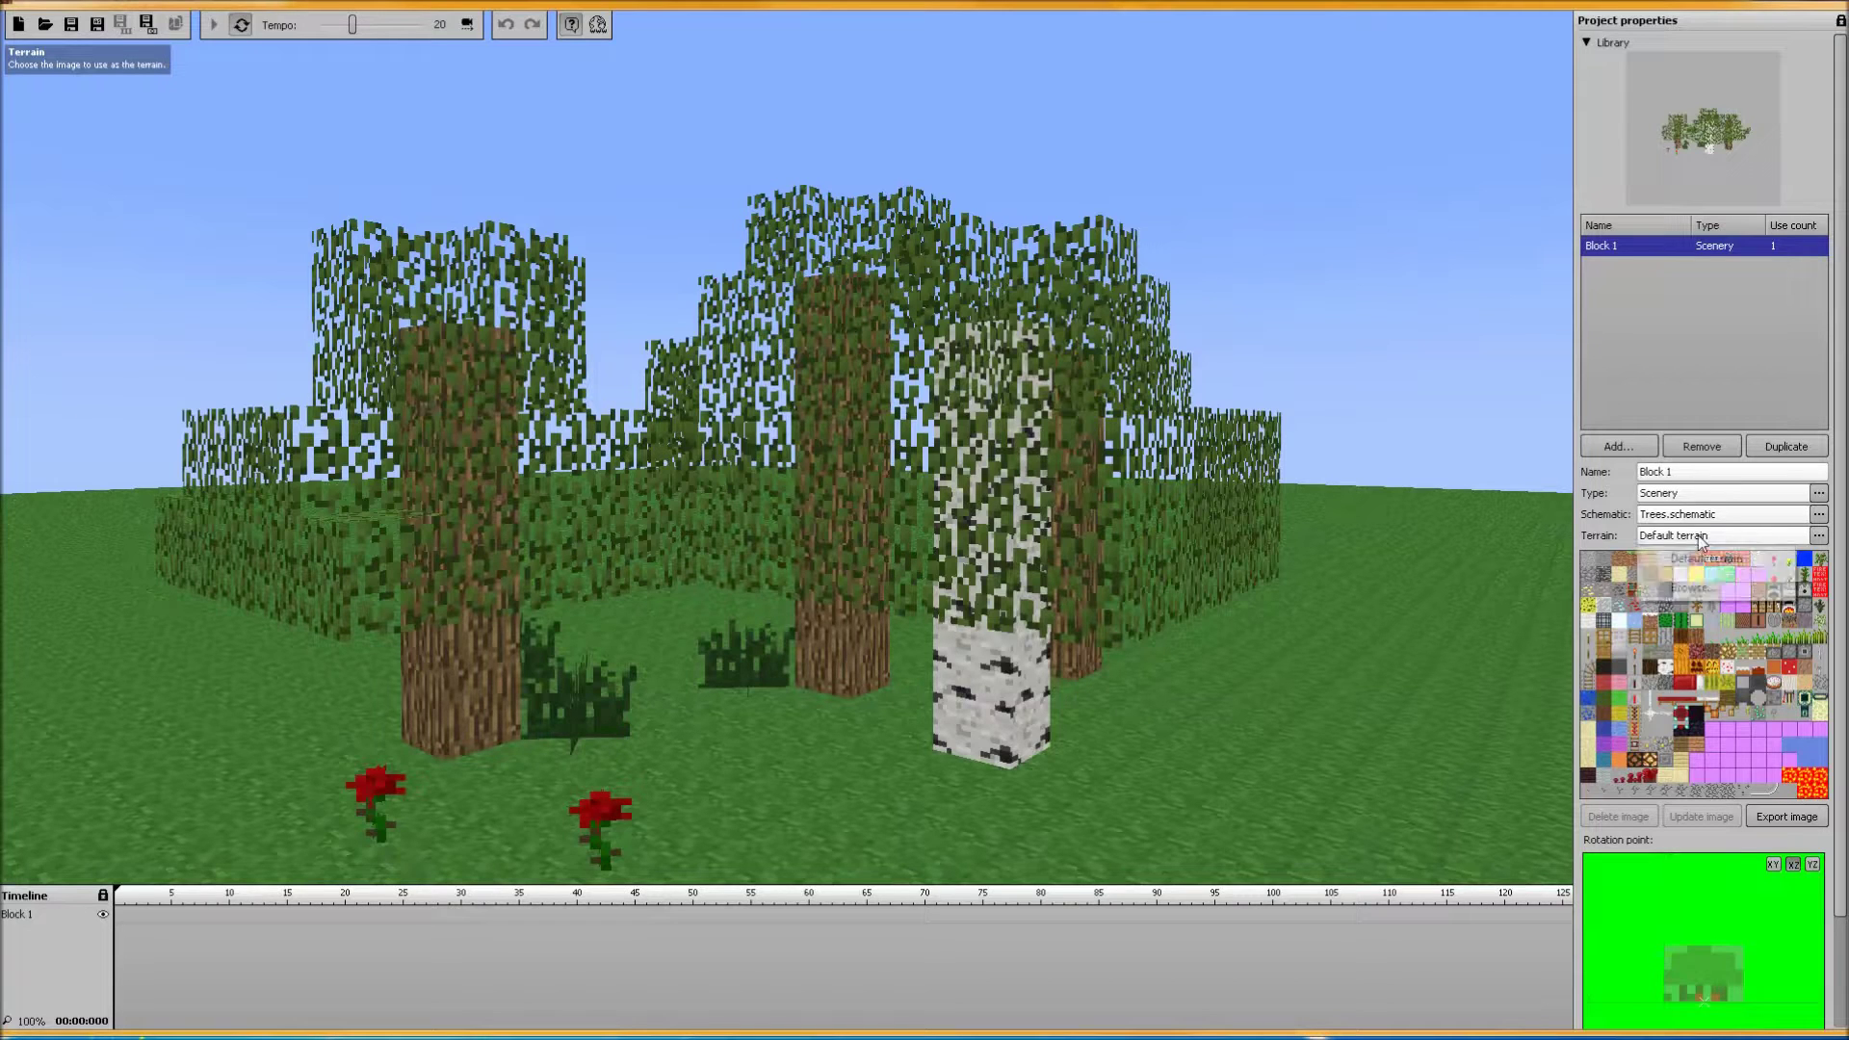
pyautogui.click(1702, 542)
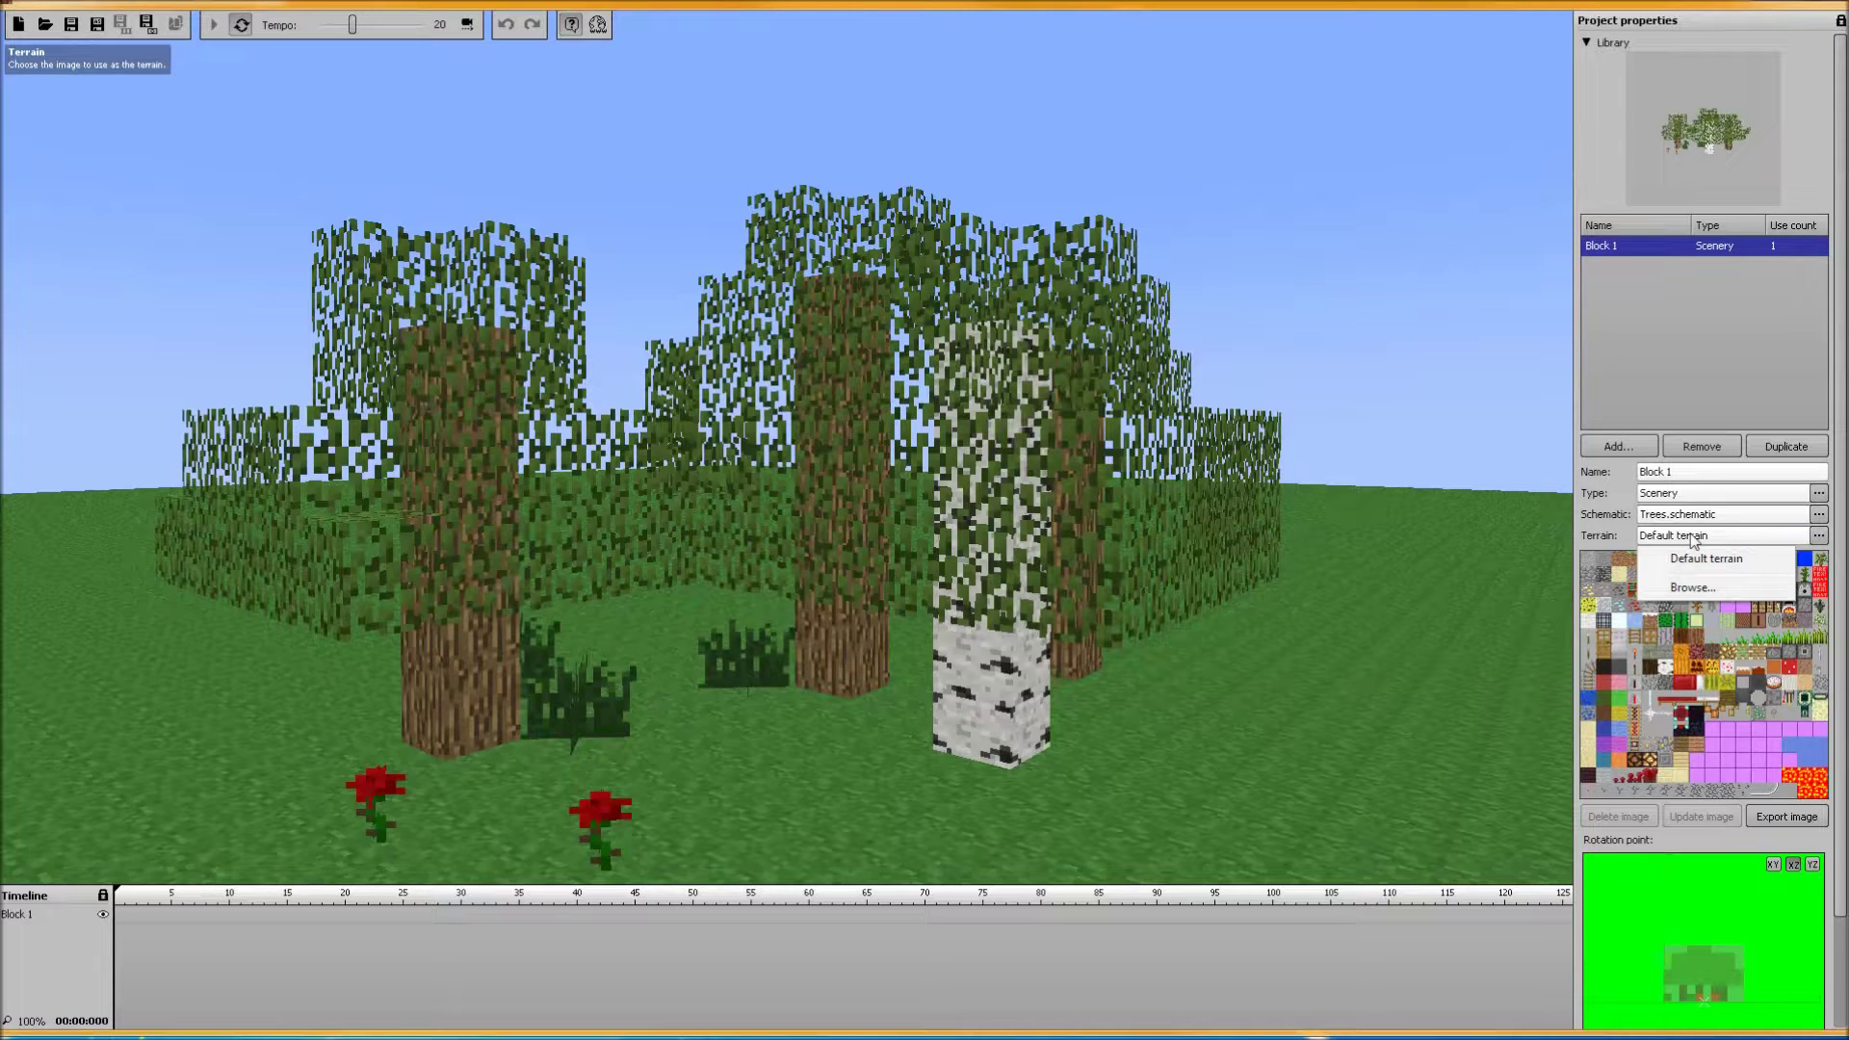
pyautogui.click(1641, 250)
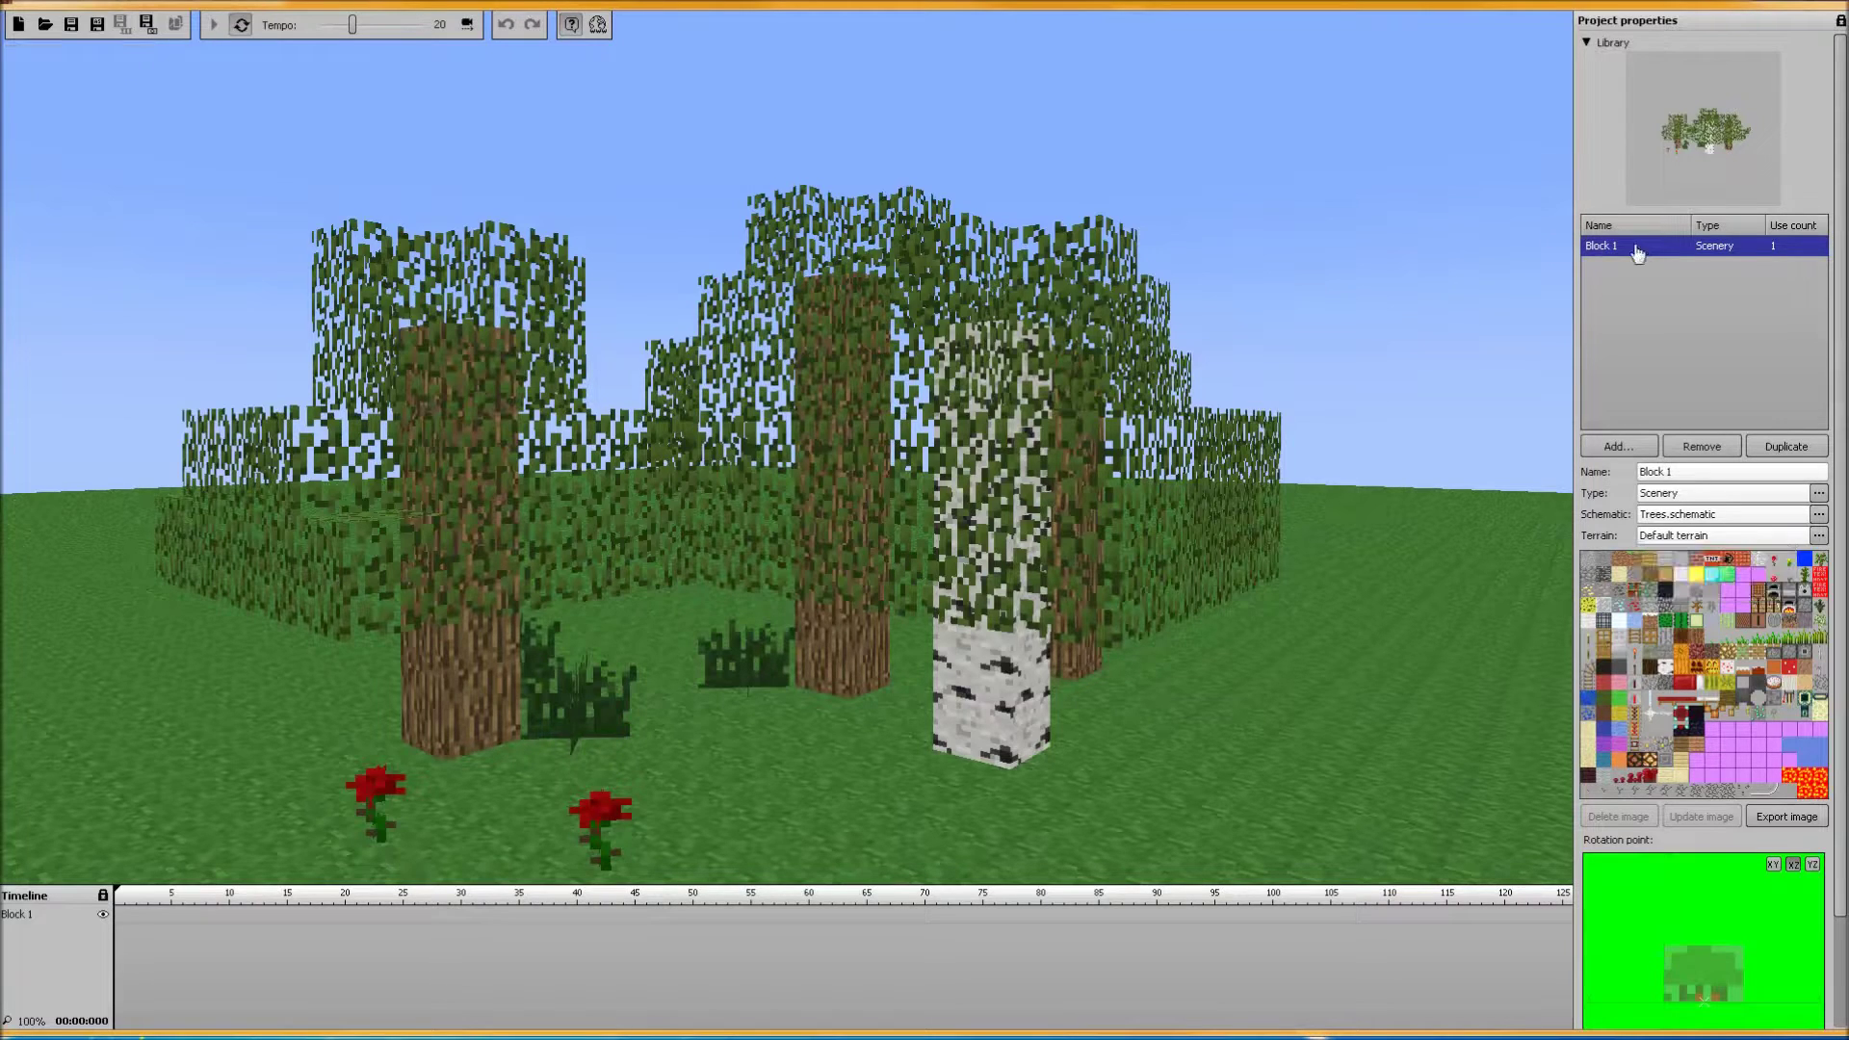
# - Change the library object's type from Scenery to Block and try the Fire block on it
pyautogui.click(1659, 495)
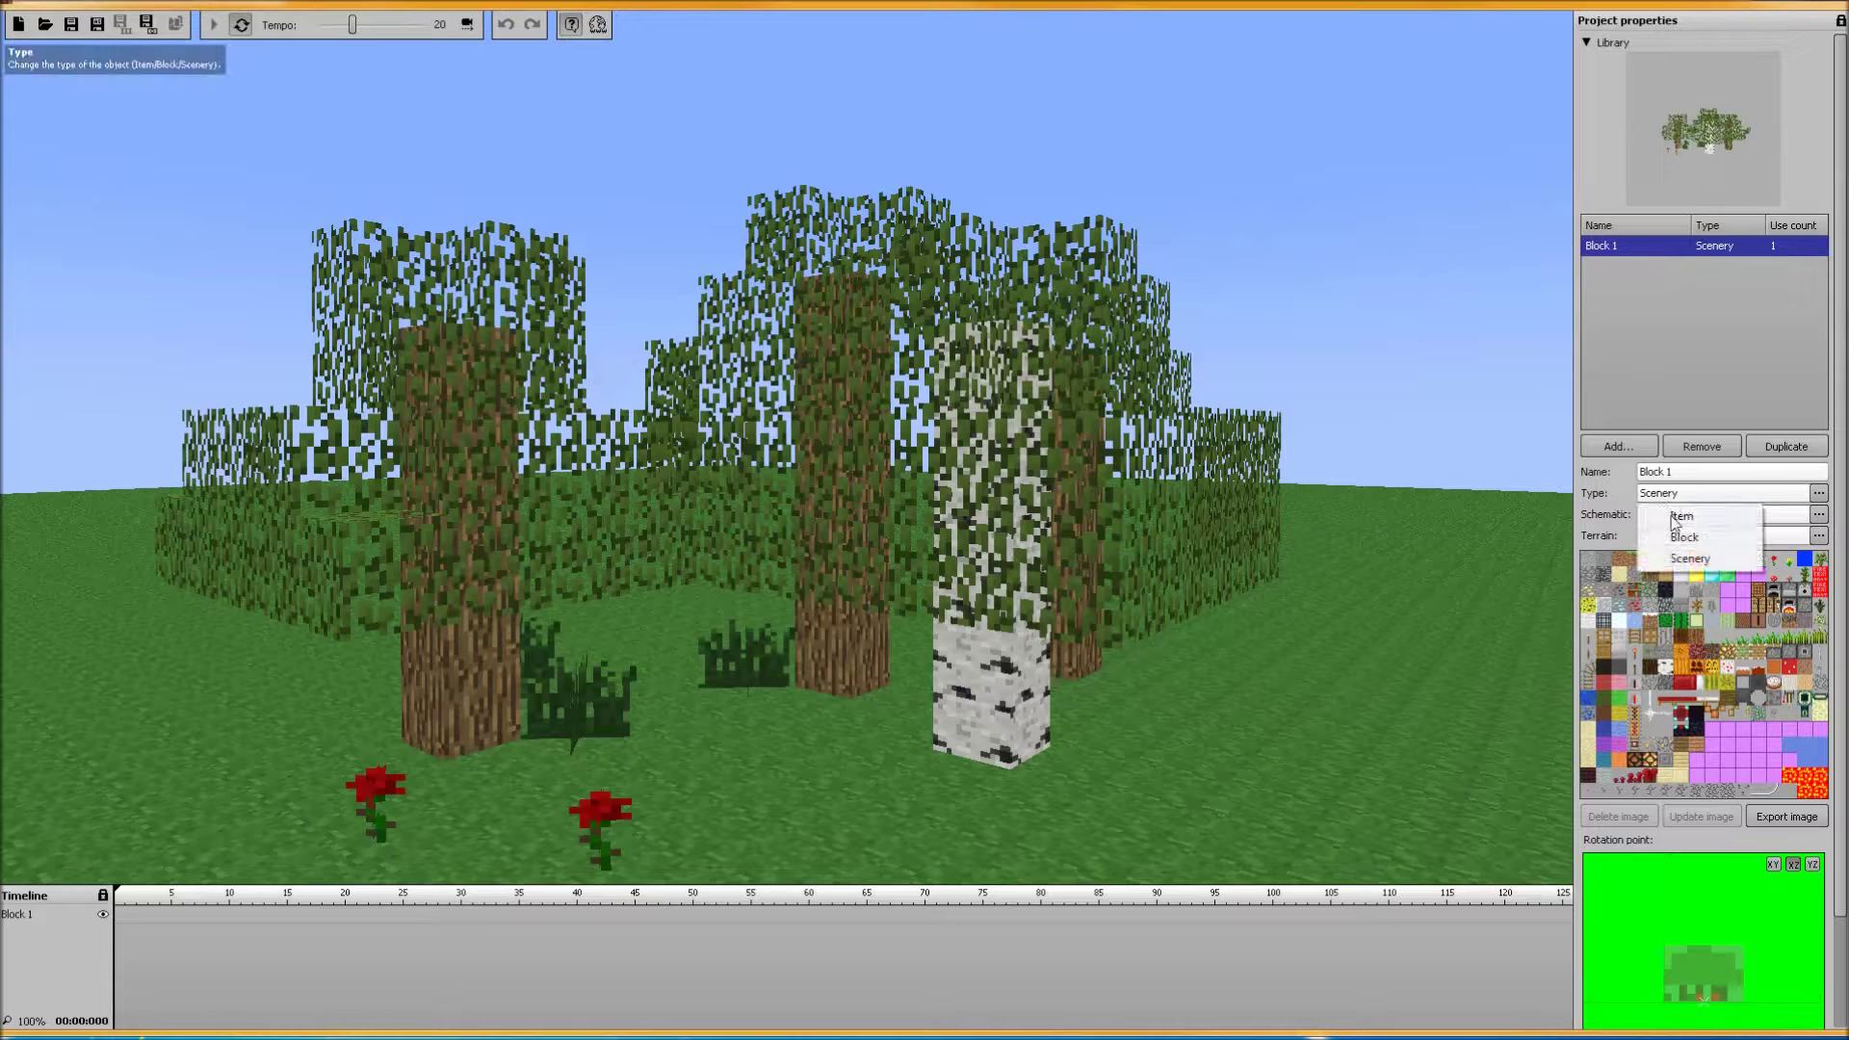
pyautogui.click(1683, 536)
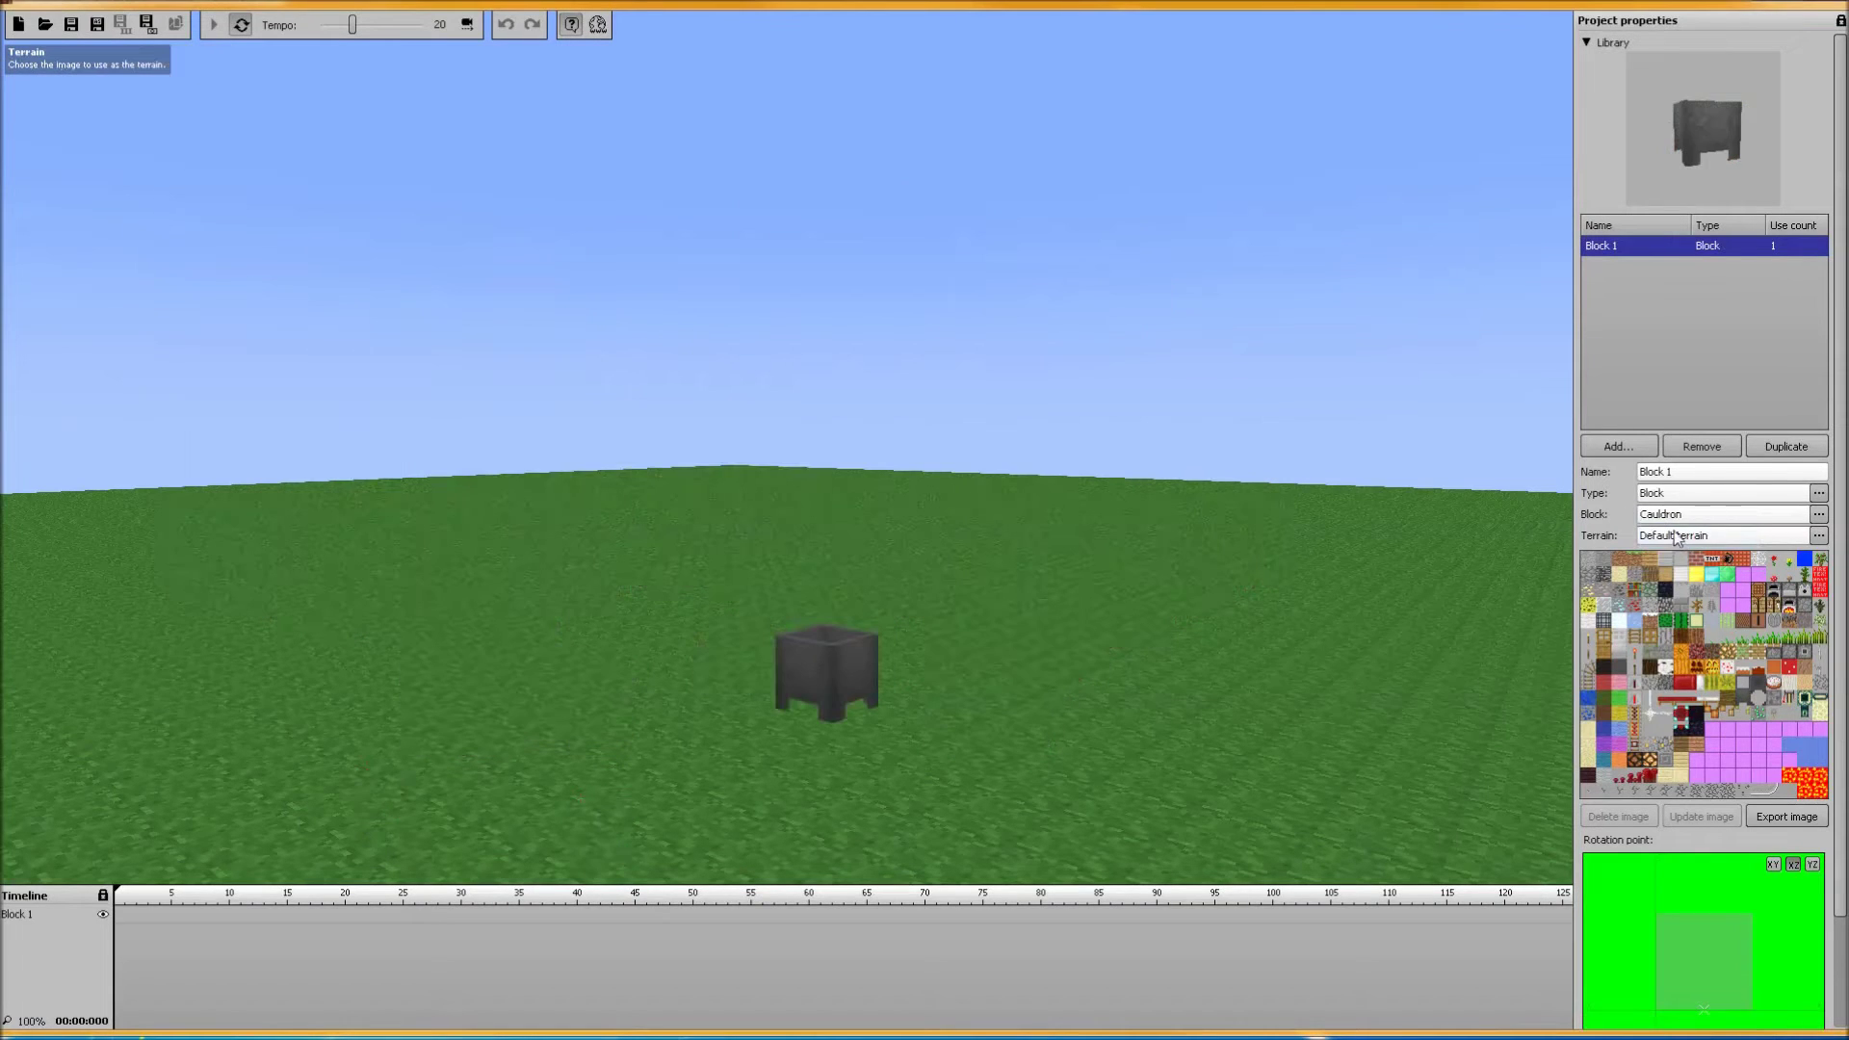
pyautogui.click(1797, 517)
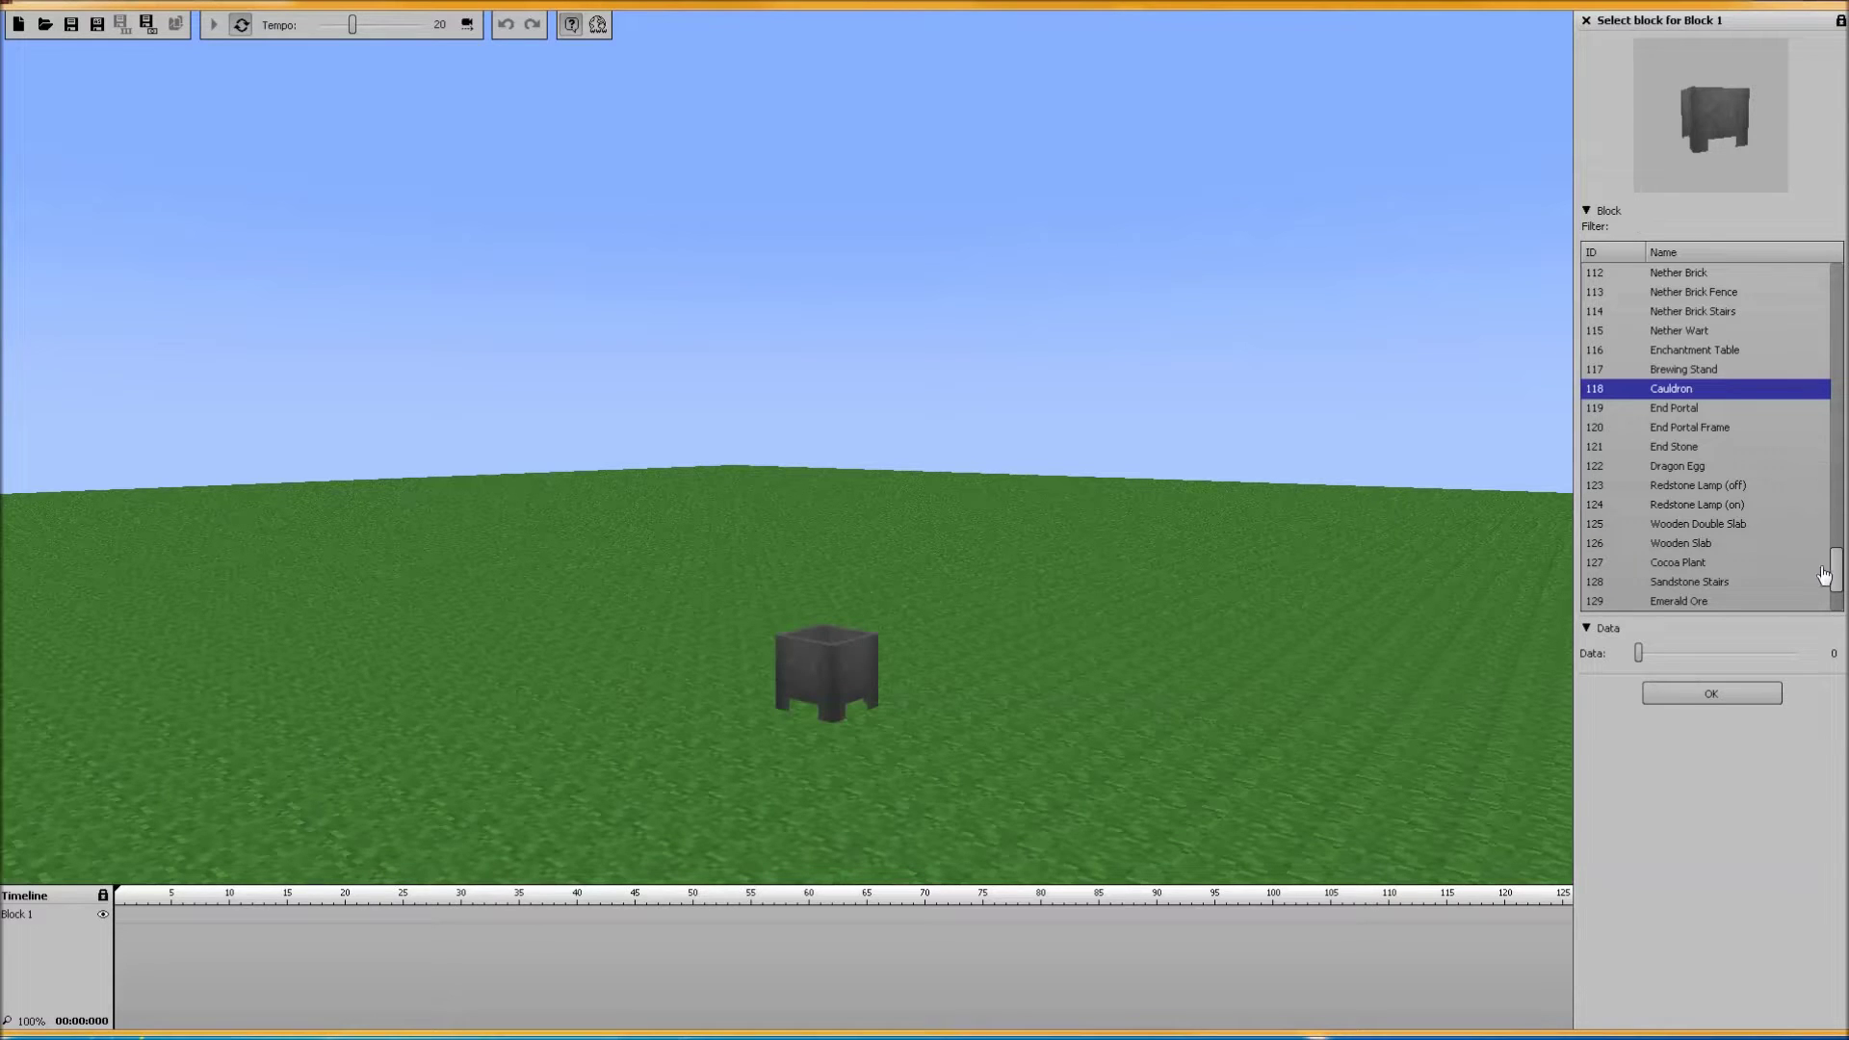
pyautogui.scroll(3, 1830, 520)
pyautogui.scroll(15, 1834, 494)
pyautogui.scroll(3, 1715, 438)
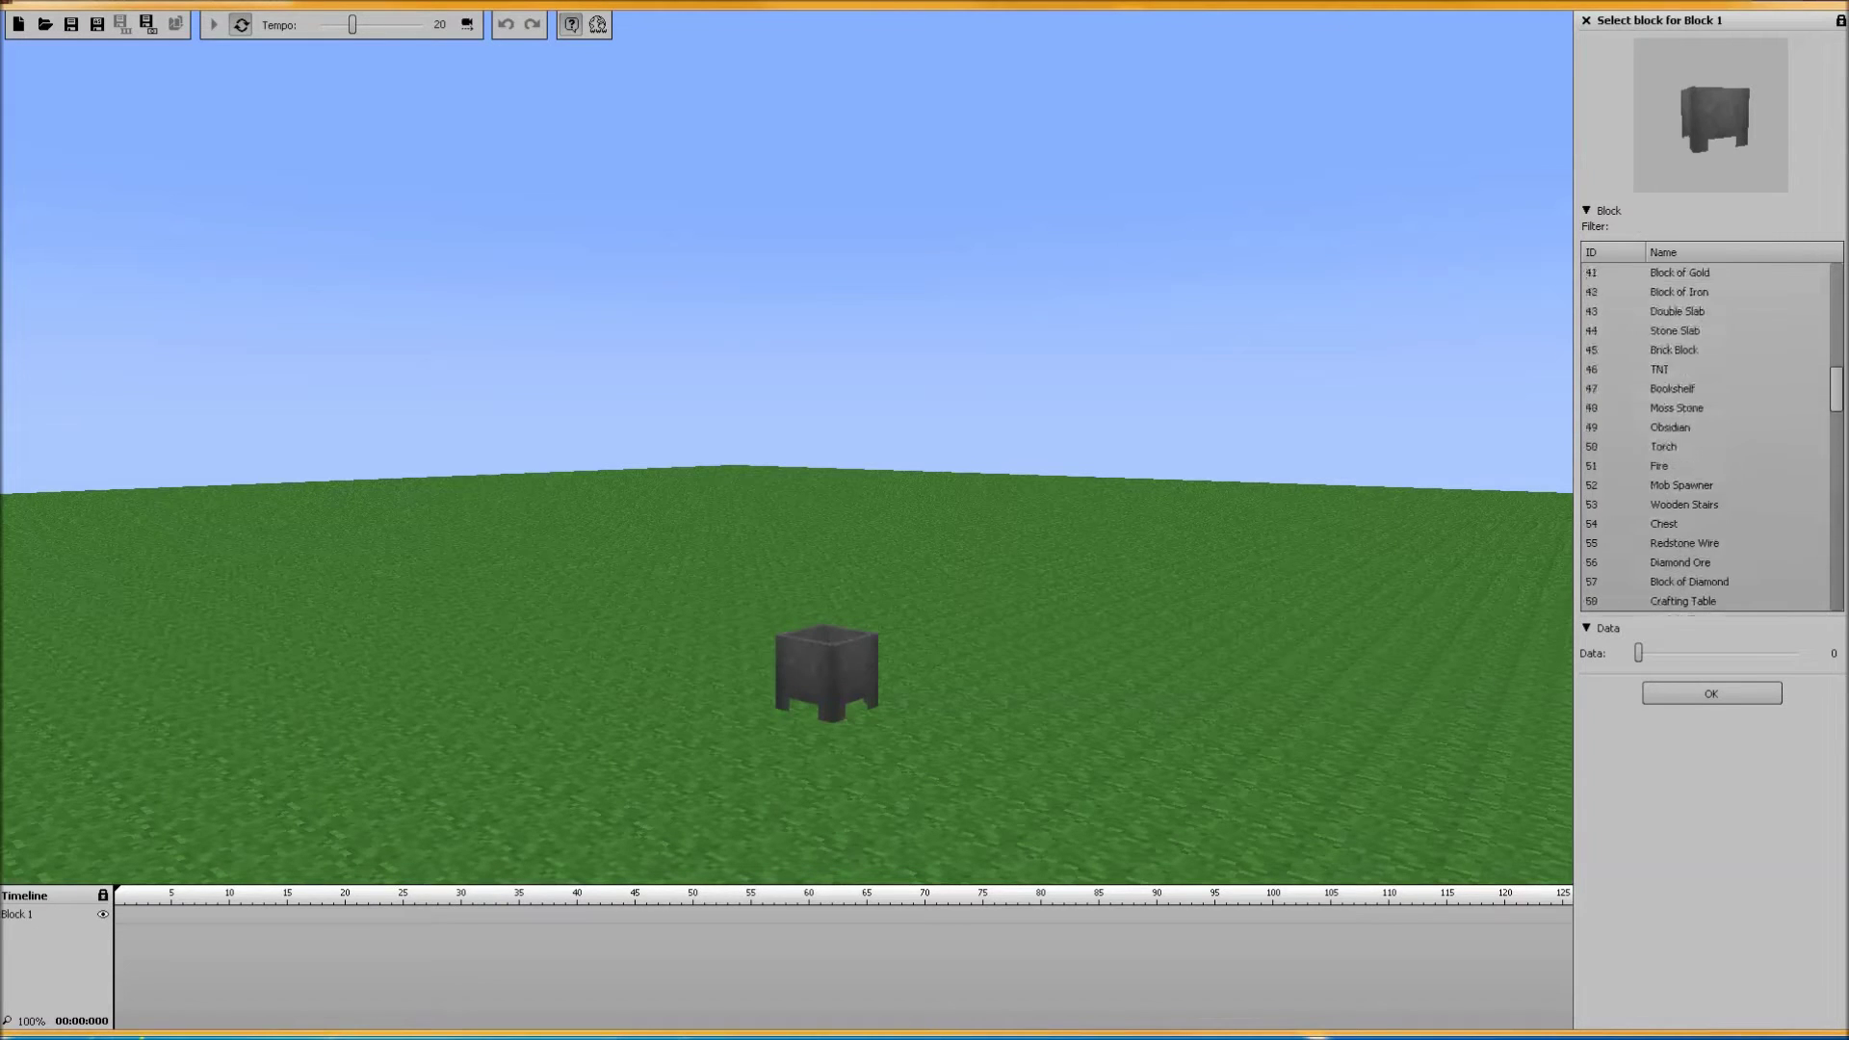
pyautogui.click(1666, 466)
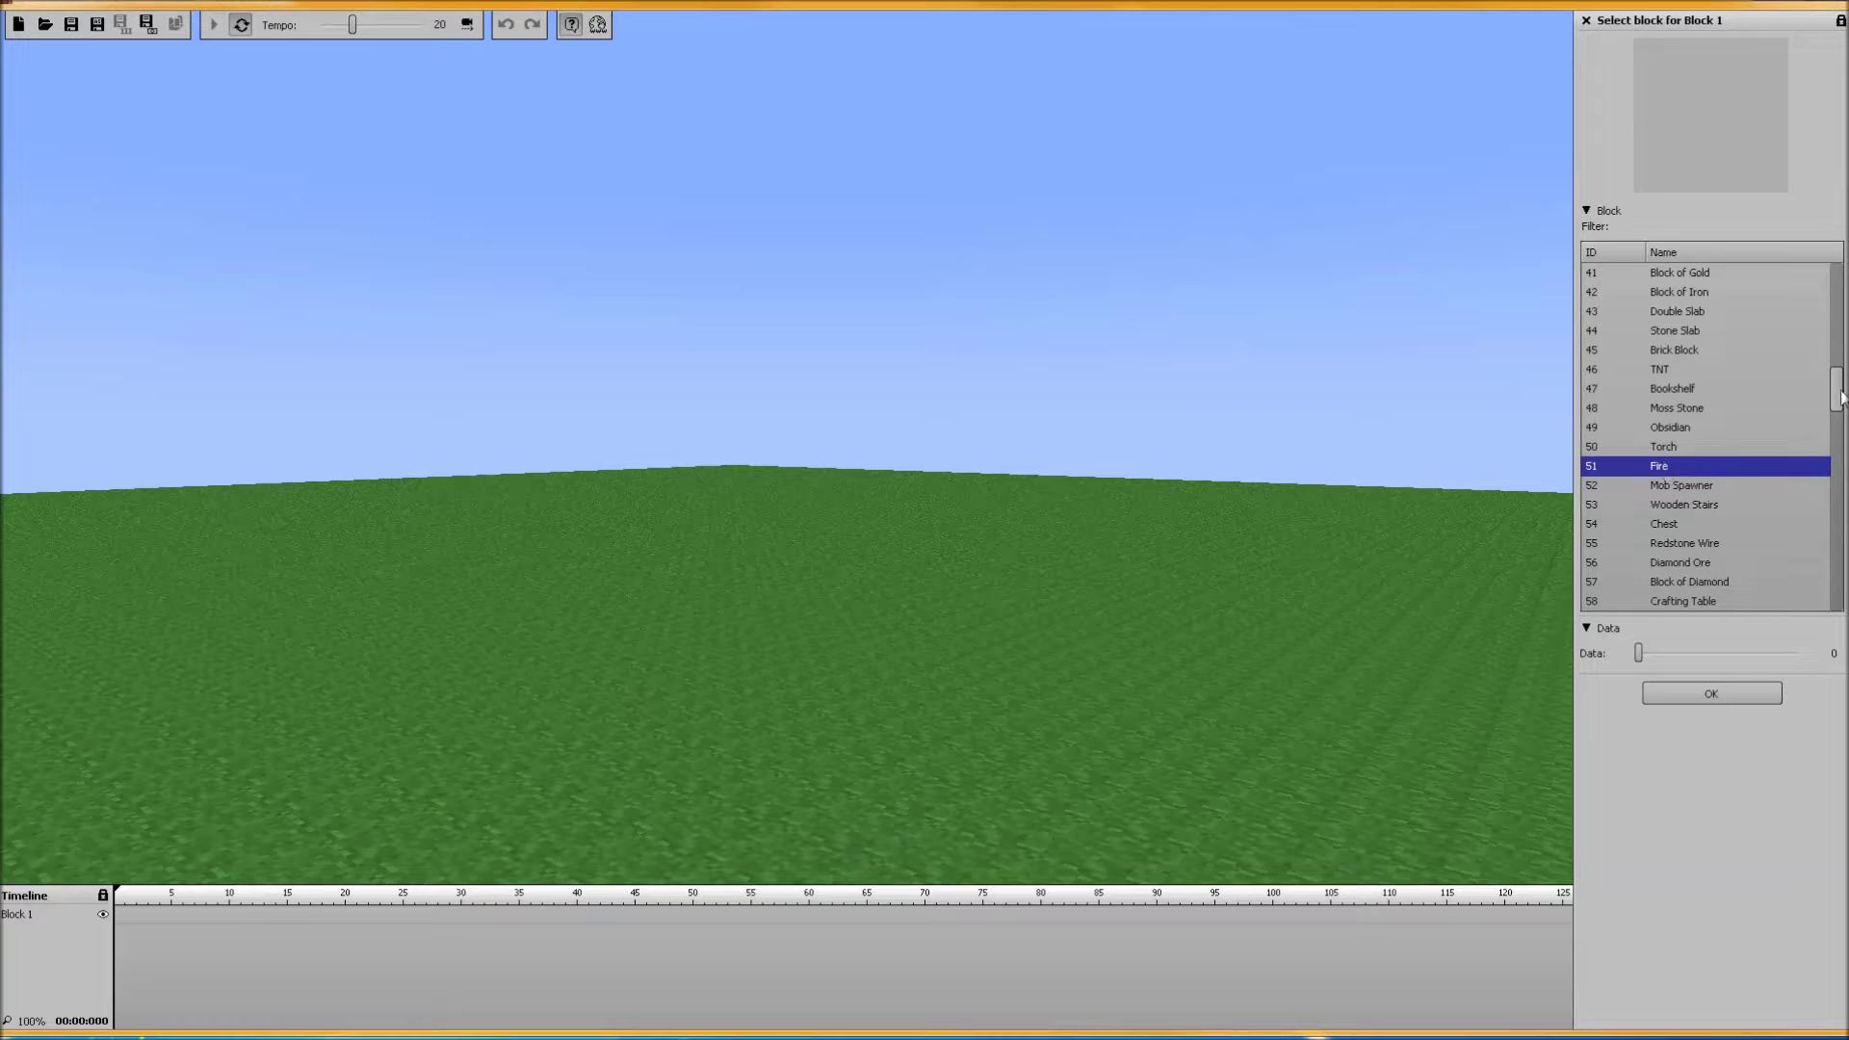
# - Set the object's block to Gold Ore and confirm the selection
pyautogui.scroll(1, 1839, 395)
pyautogui.moveTo(1840, 391); pyautogui.dragTo(1843, 321)
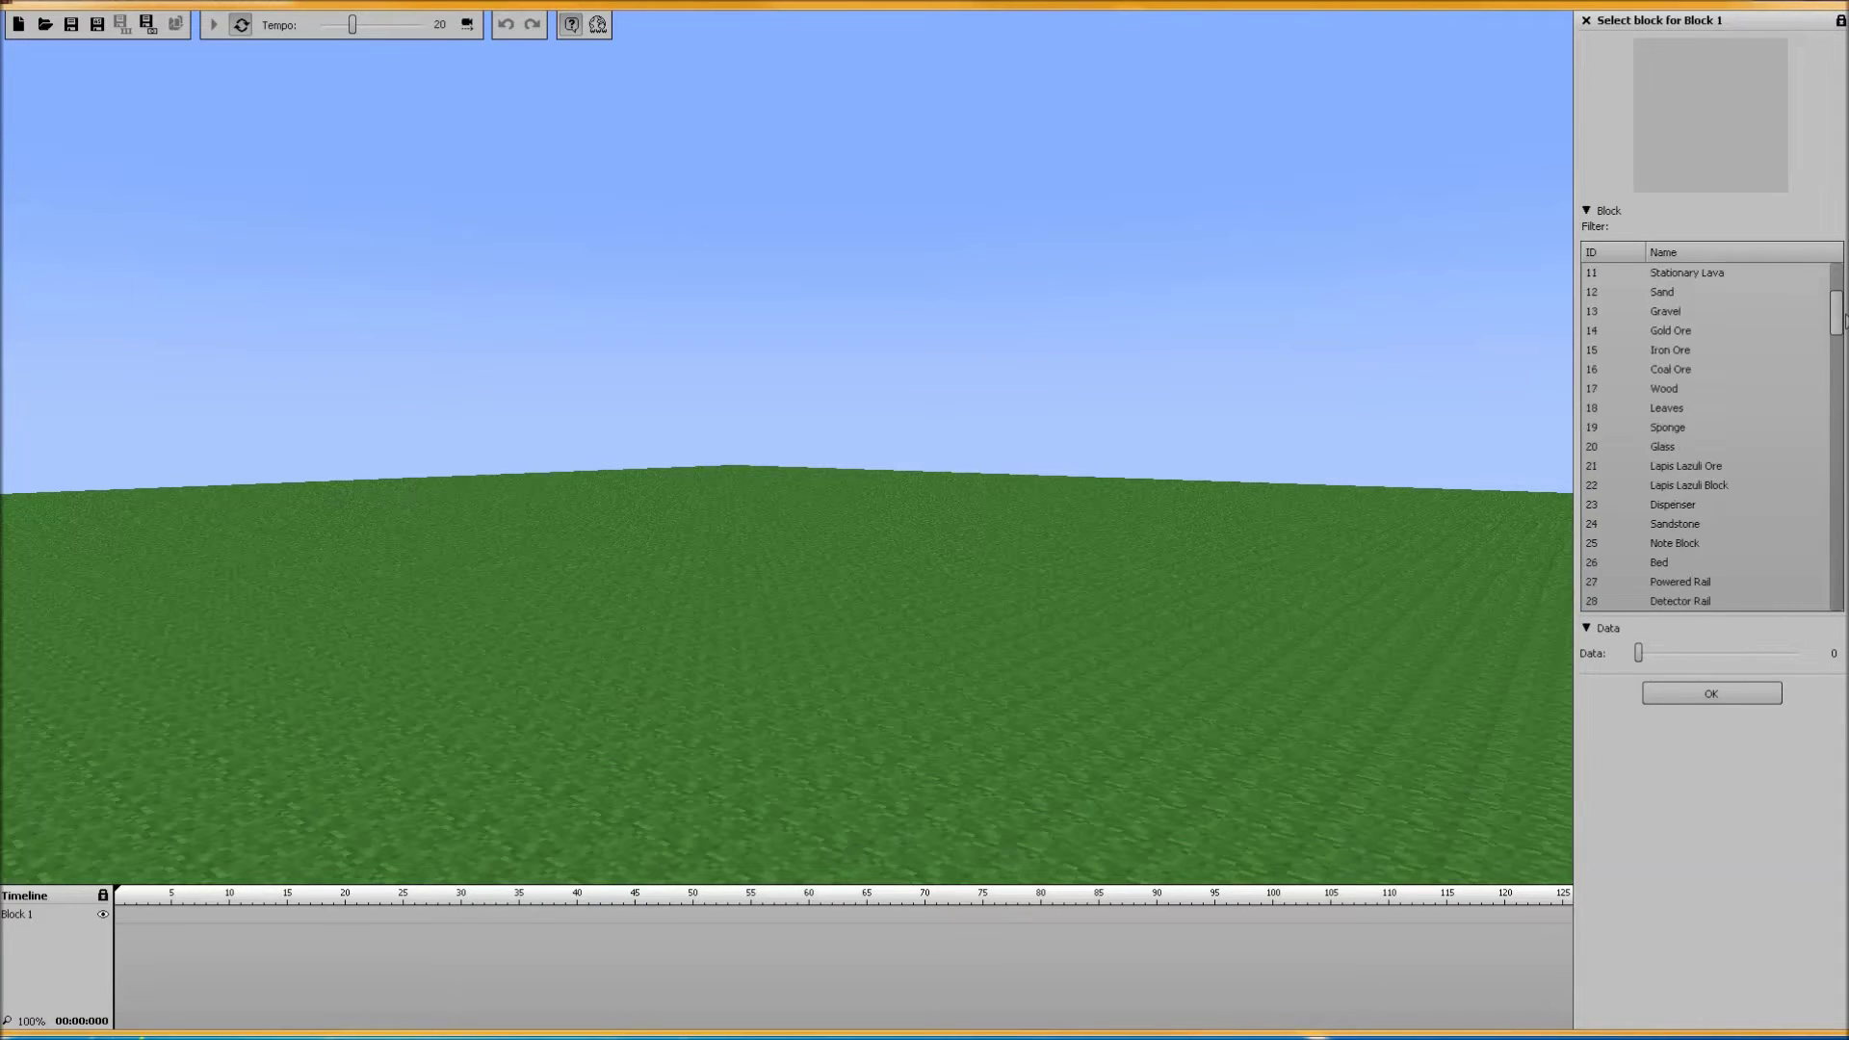
pyautogui.click(1673, 337)
pyautogui.moveTo(848, 512); pyautogui.dragTo(879, 565)
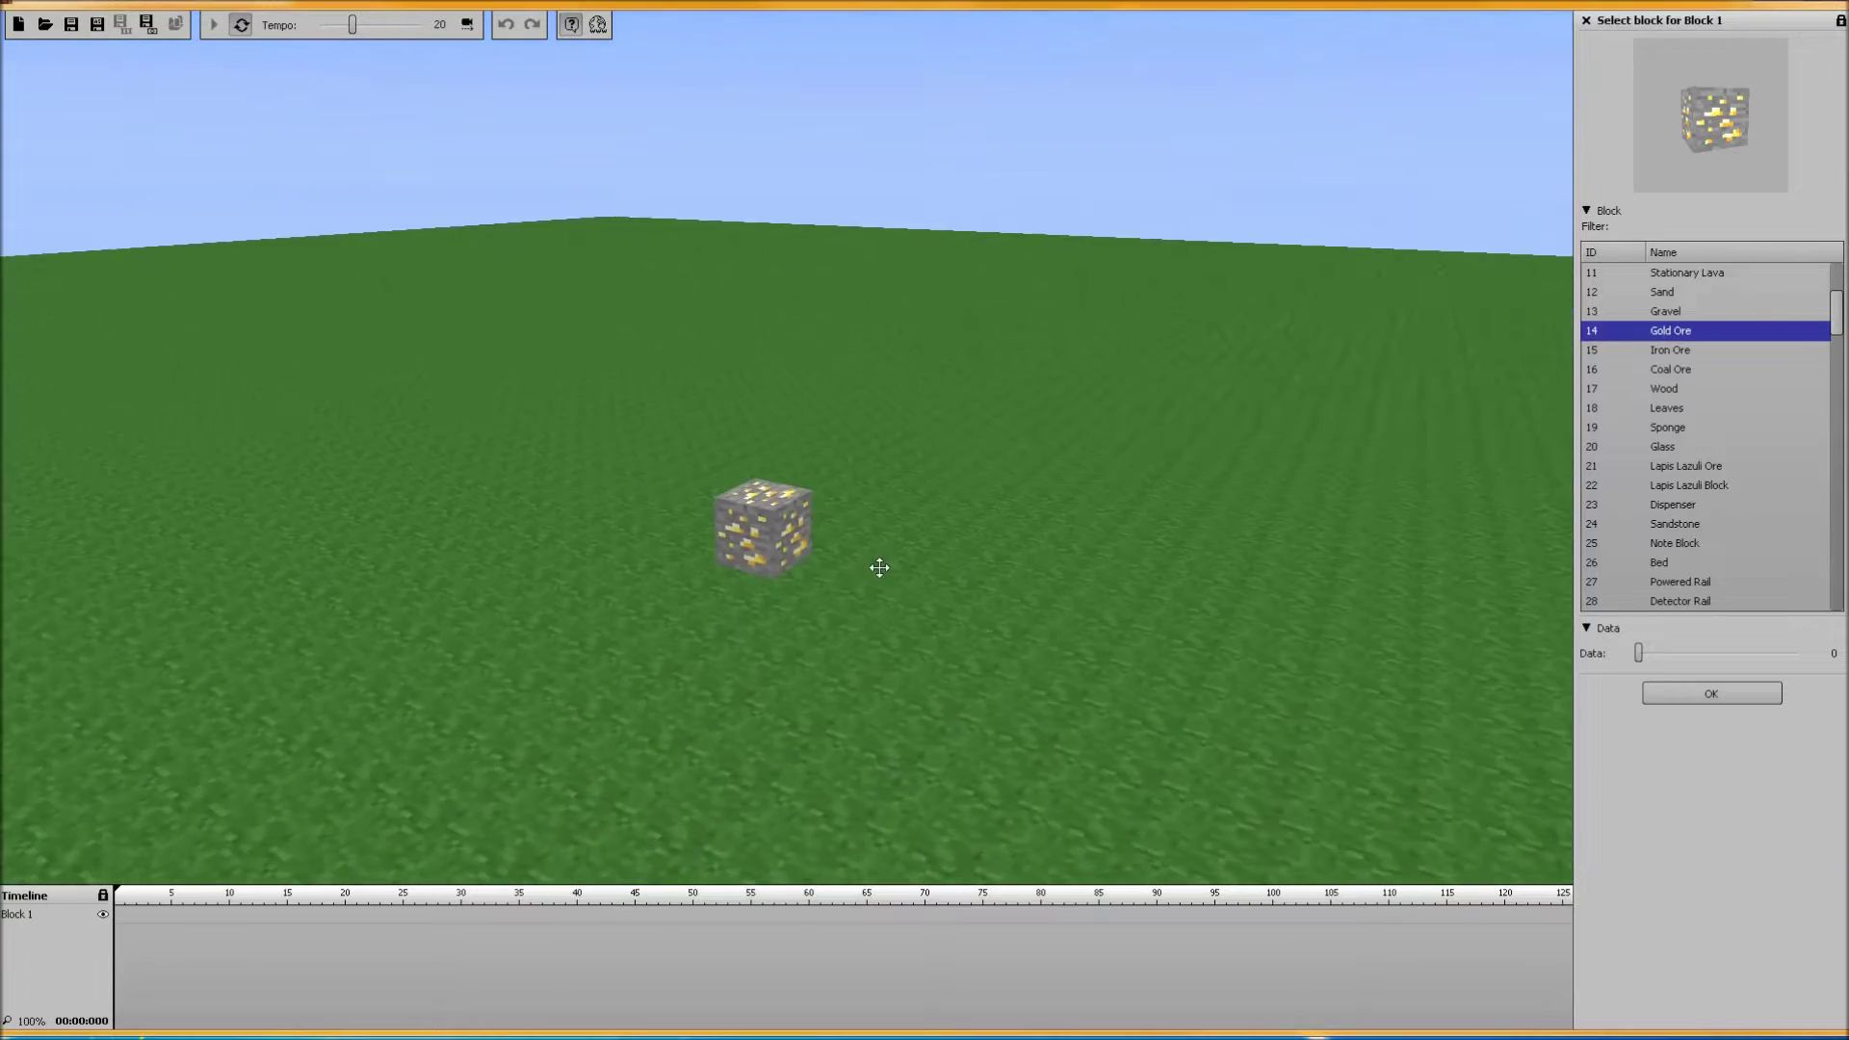
pyautogui.moveTo(879, 566); pyautogui.dragTo(830, 609, button='right')
pyautogui.press('w')
pyautogui.click(1686, 696)
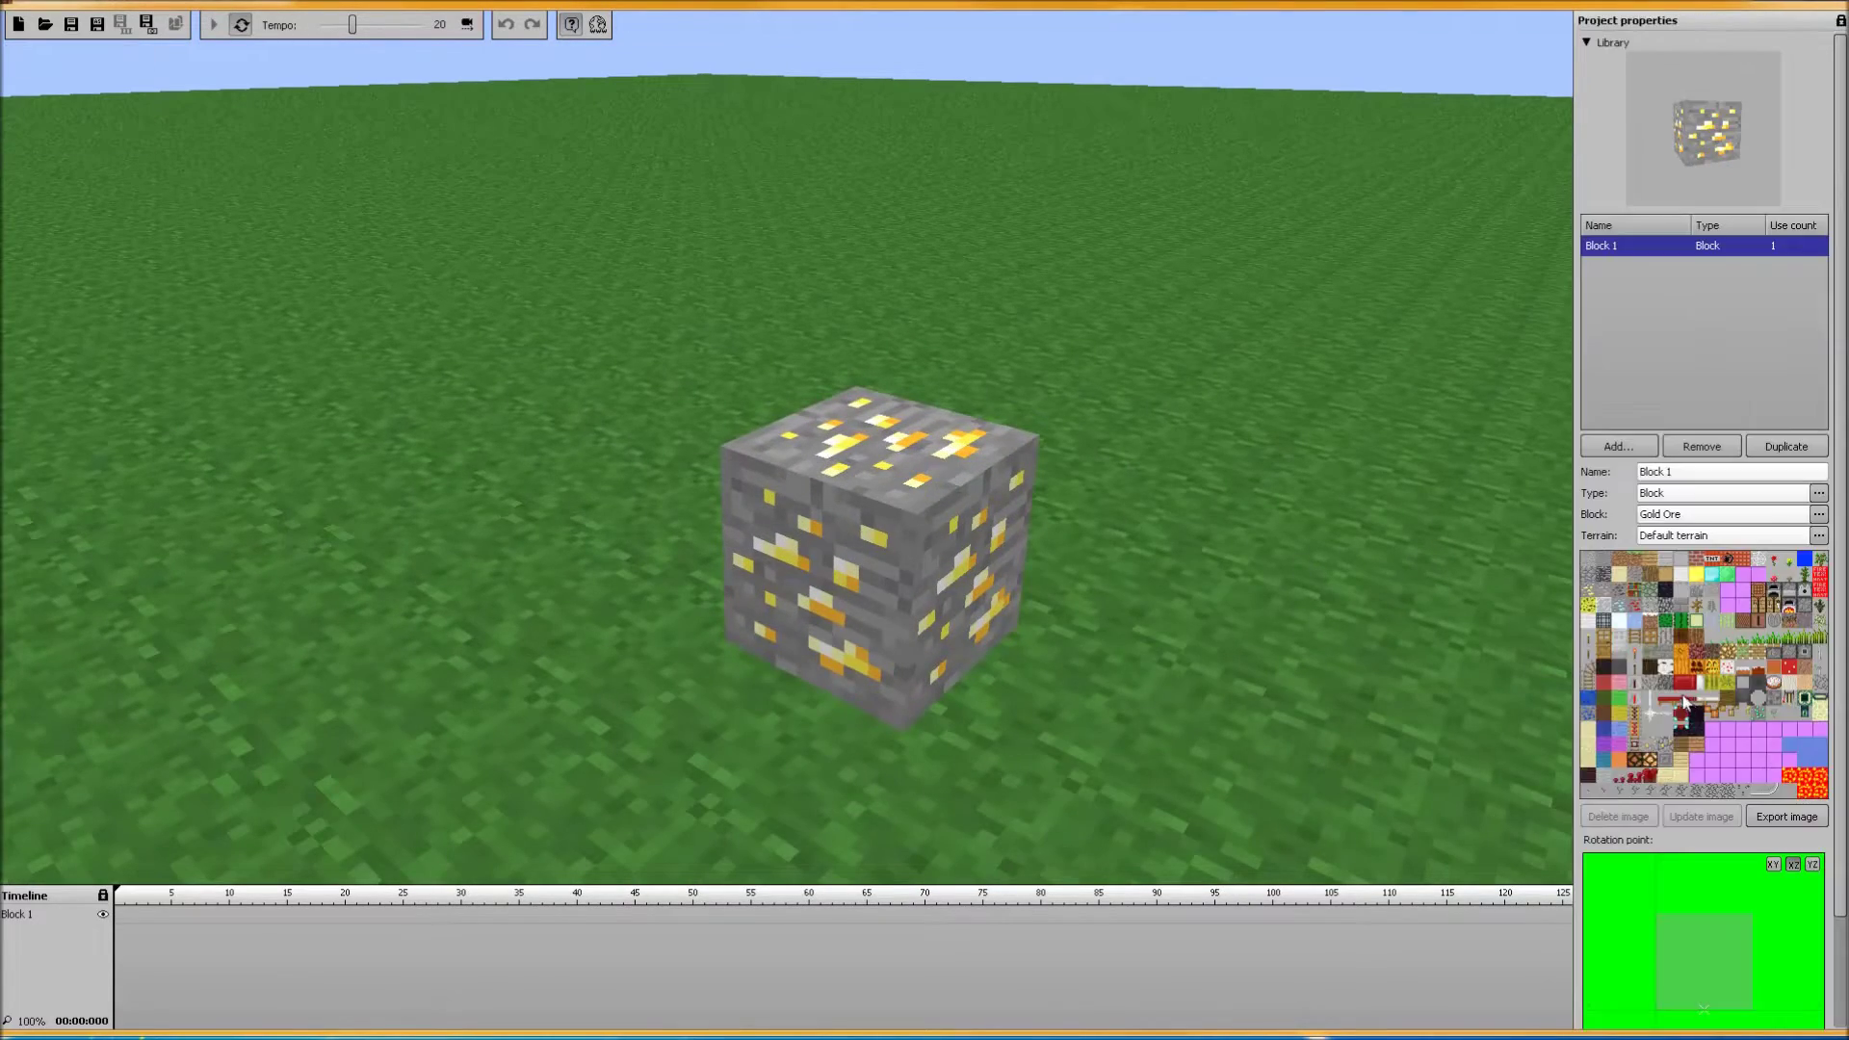
# - Load the terrain image from the 128 folder inside the desktop's textures folder as the block's terrain
pyautogui.click(1728, 536)
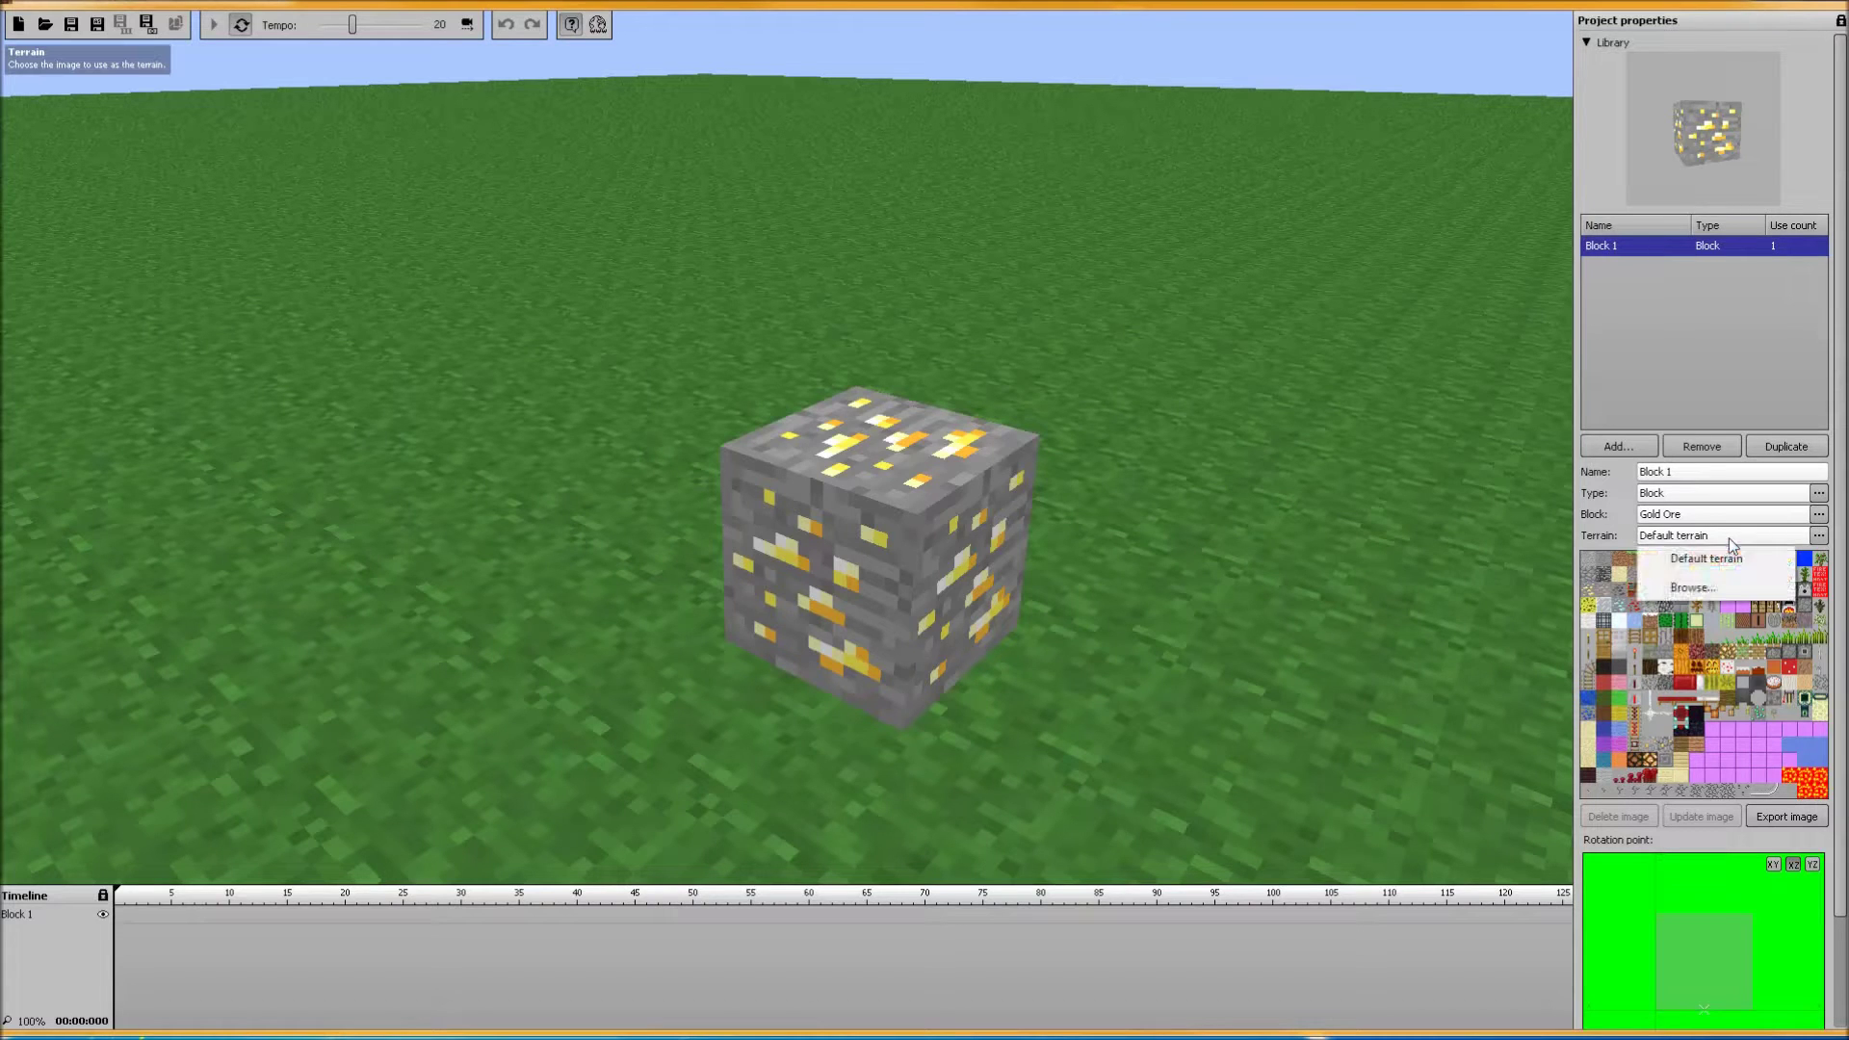
pyautogui.click(1717, 592)
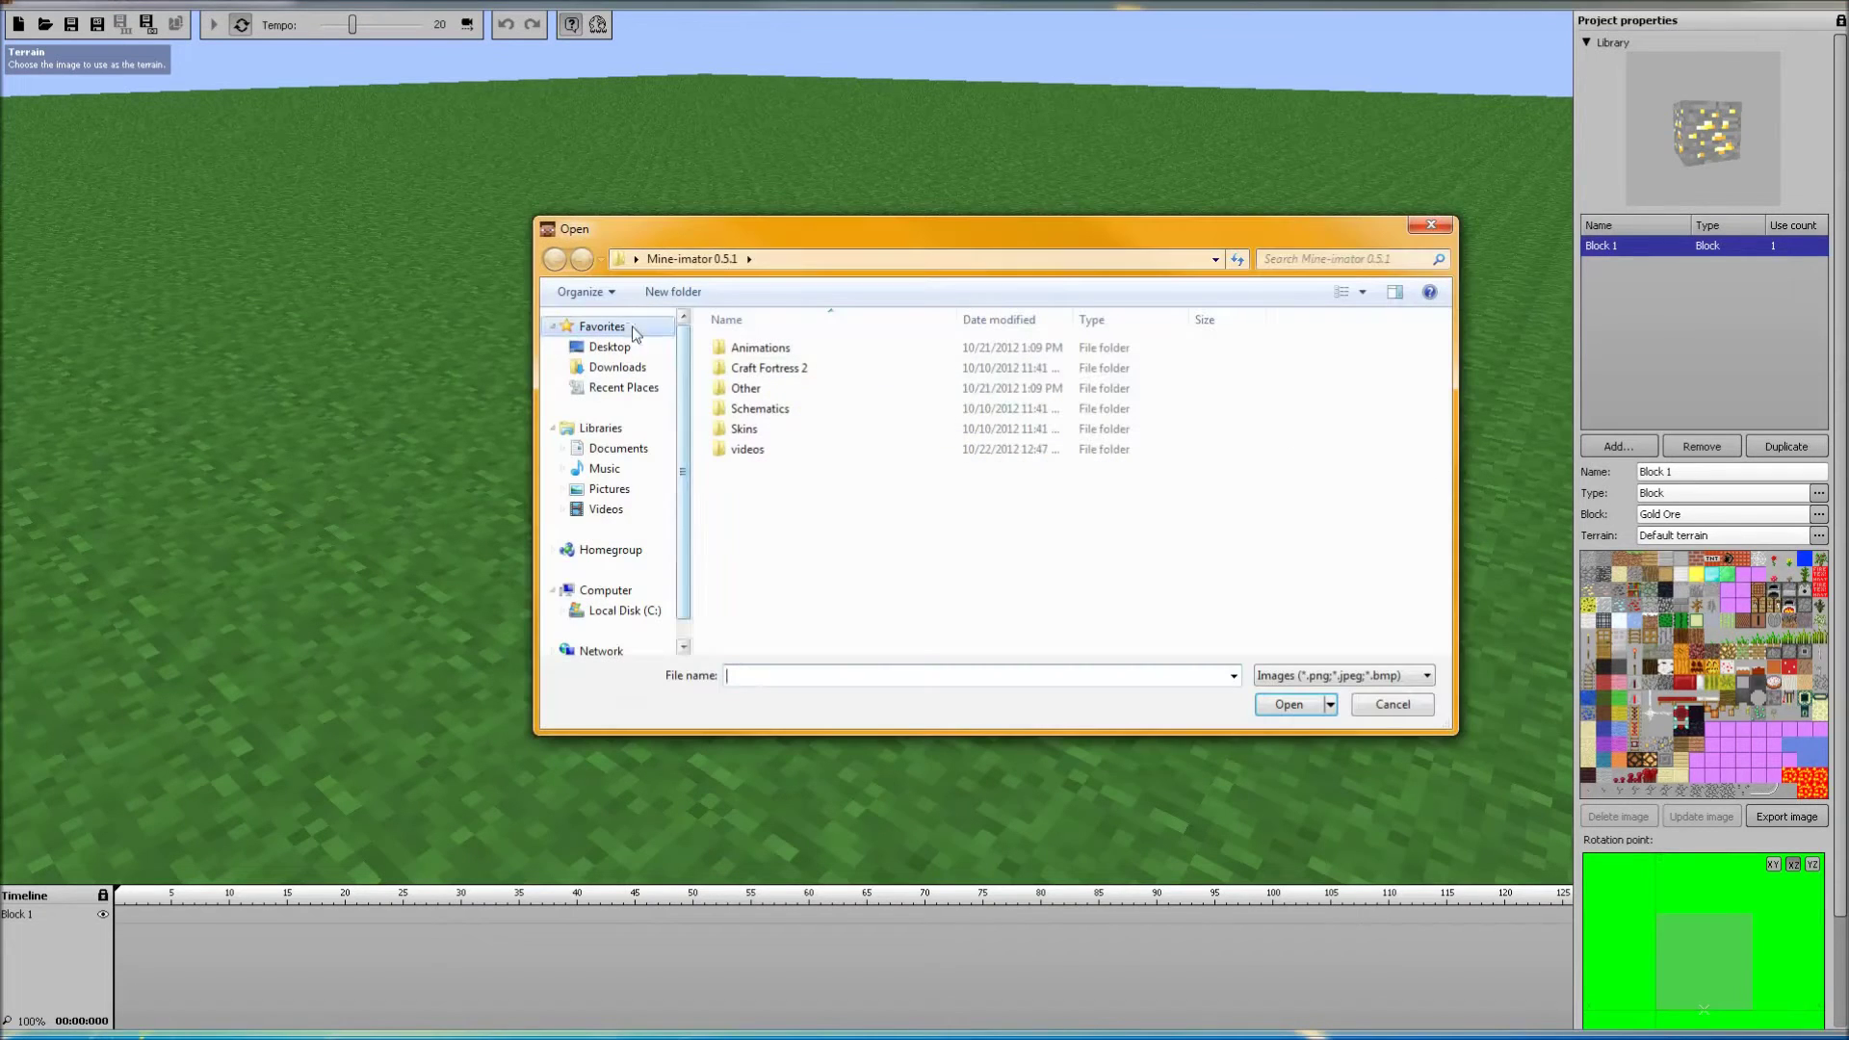
pyautogui.click(613, 348)
pyautogui.moveTo(1447, 464); pyautogui.dragTo(1395, 628)
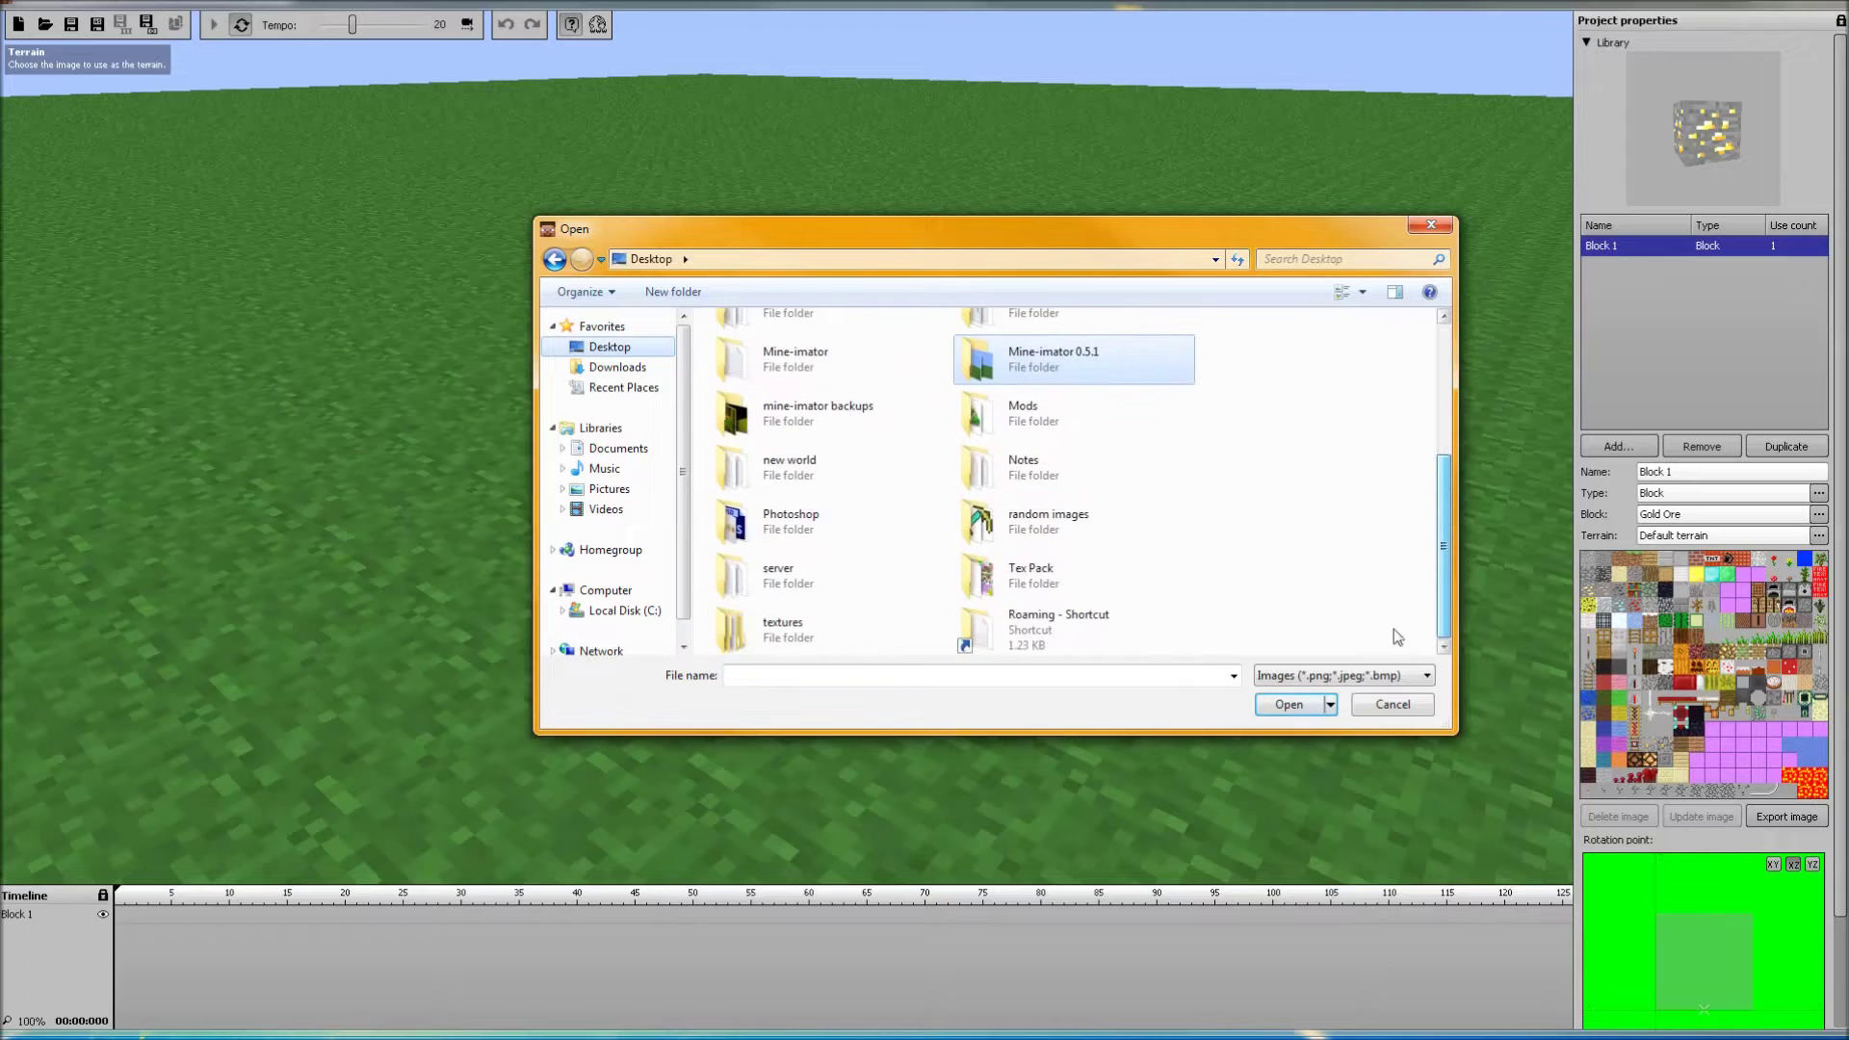
pyautogui.doubleClick(812, 638)
pyautogui.doubleClick(736, 347)
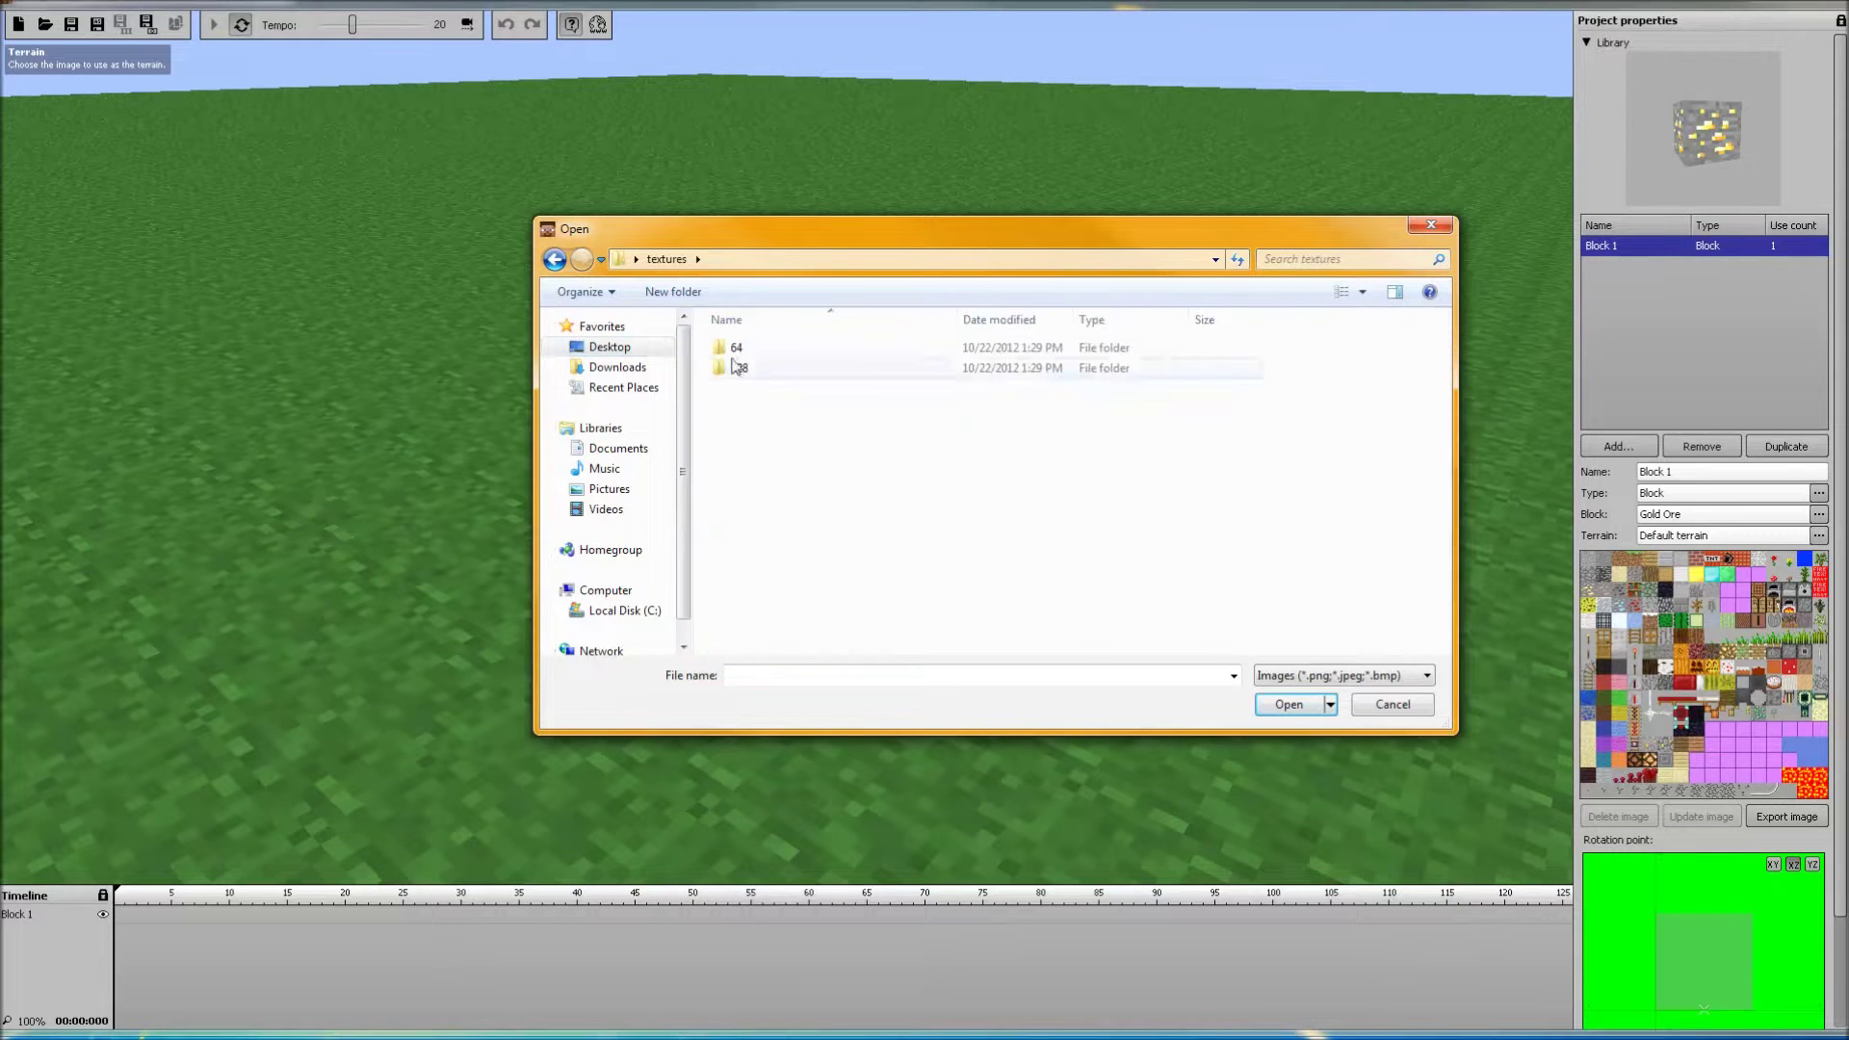
pyautogui.click(554, 259)
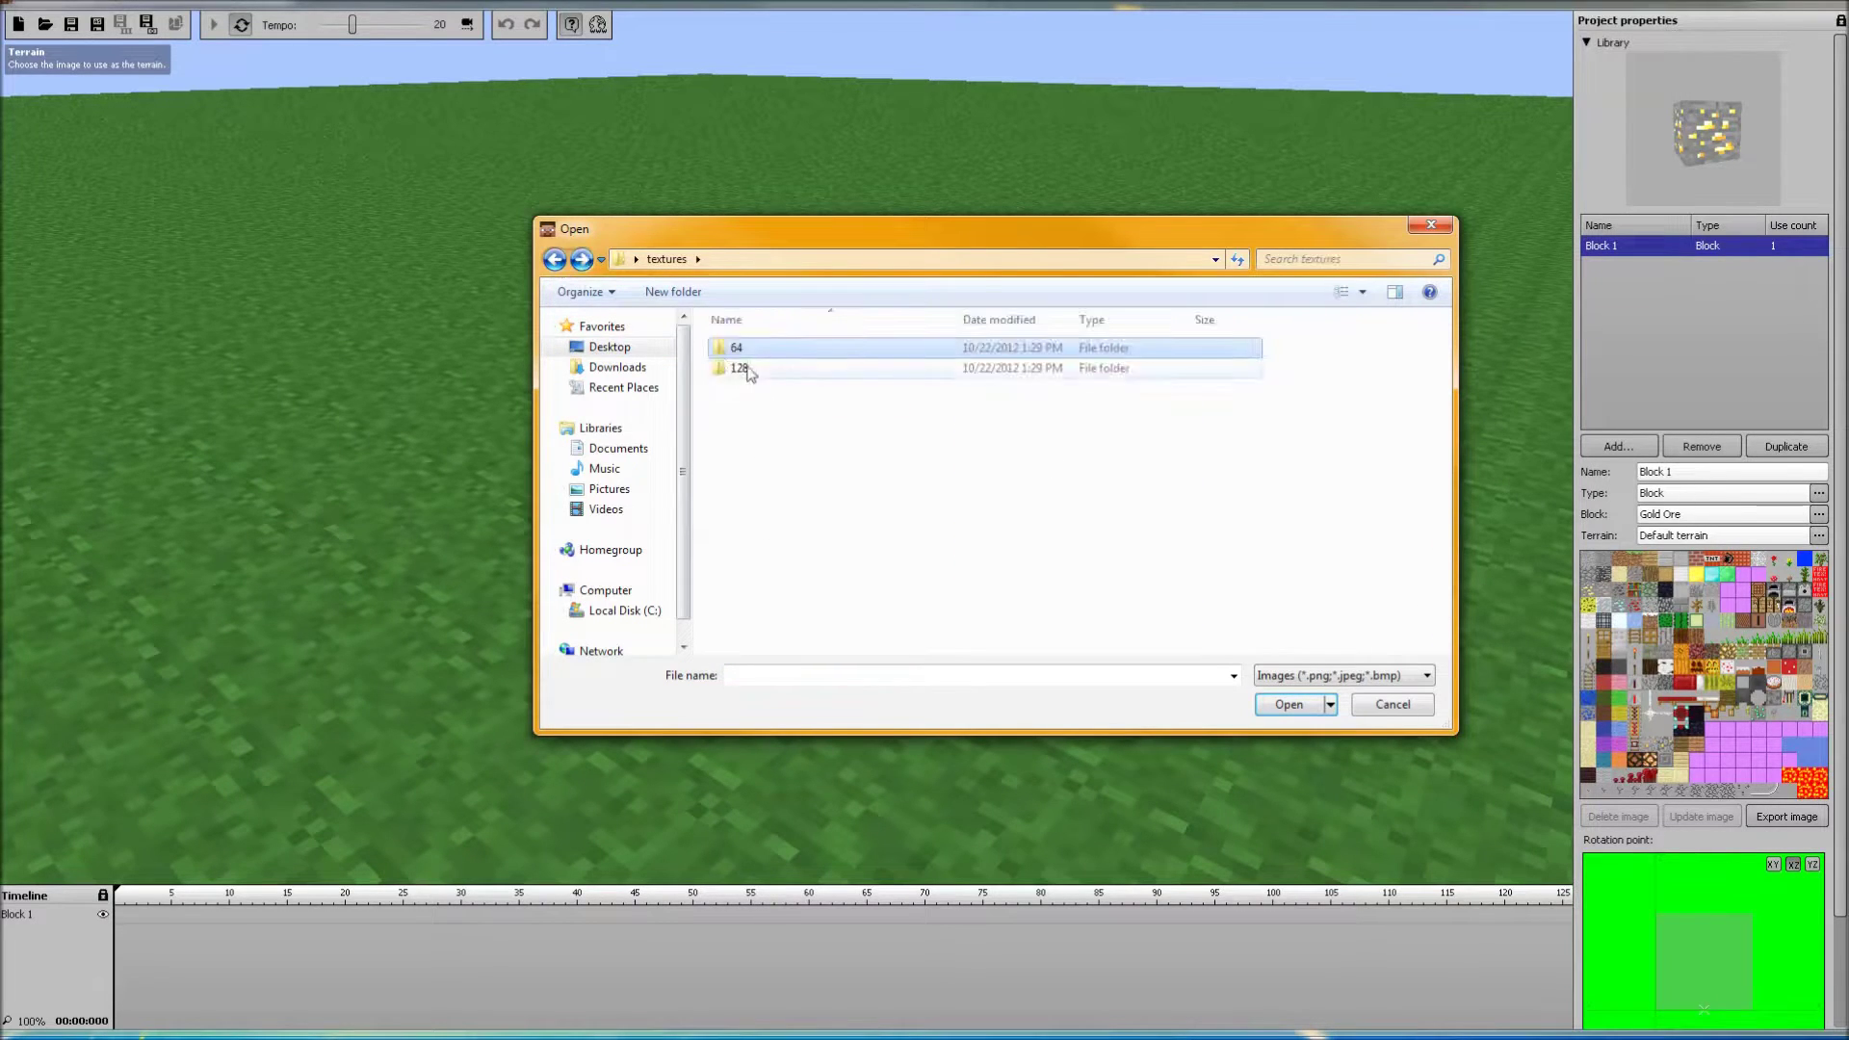
pyautogui.doubleClick(743, 370)
pyautogui.click(854, 379)
pyautogui.click(1297, 708)
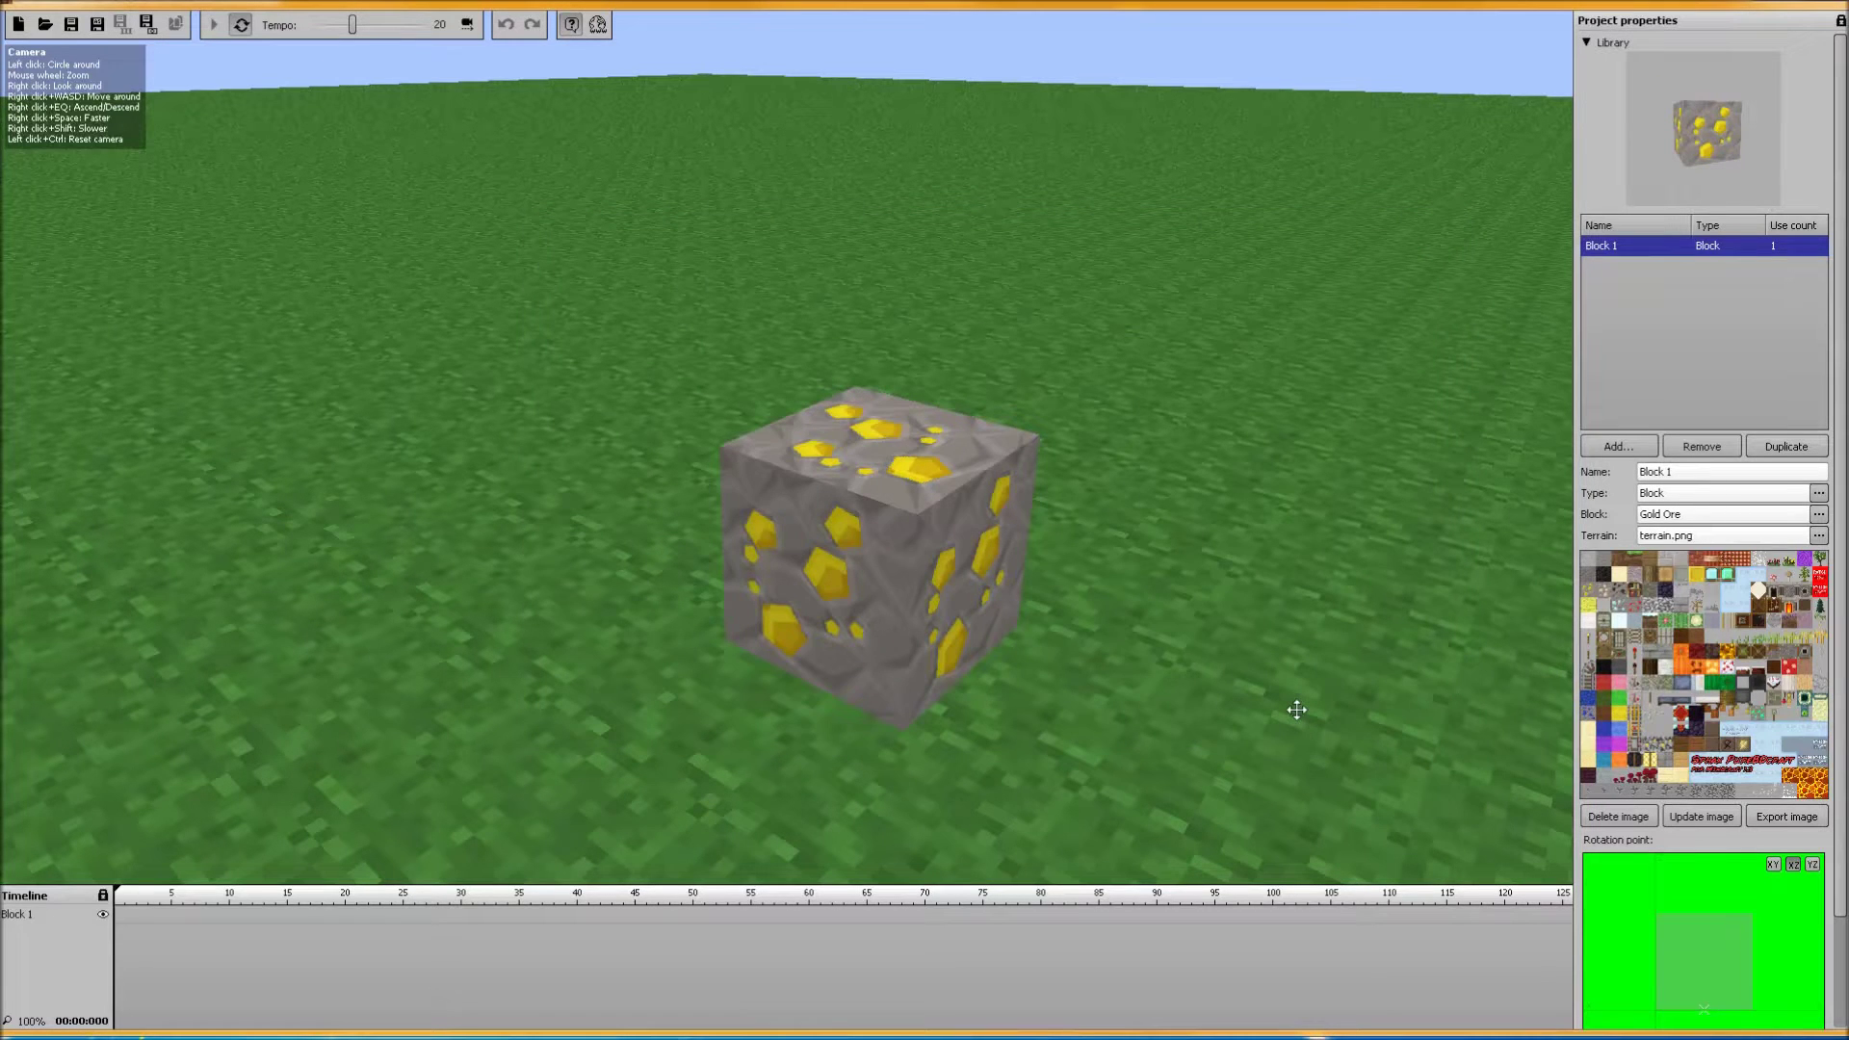
# - Examine the retextured gold ore block from different distances and sides
pyautogui.moveTo(1240, 637); pyautogui.dragTo(1382, 549, button='right')
pyautogui.press('s')
pyautogui.press('a')
pyautogui.press('w')
pyautogui.press('s')
pyautogui.press('d')
pyautogui.press('a')
pyautogui.press('a')
pyautogui.press('d')
pyautogui.press('d')
pyautogui.moveTo(755, 357); pyautogui.dragTo(821, 417, button='right')
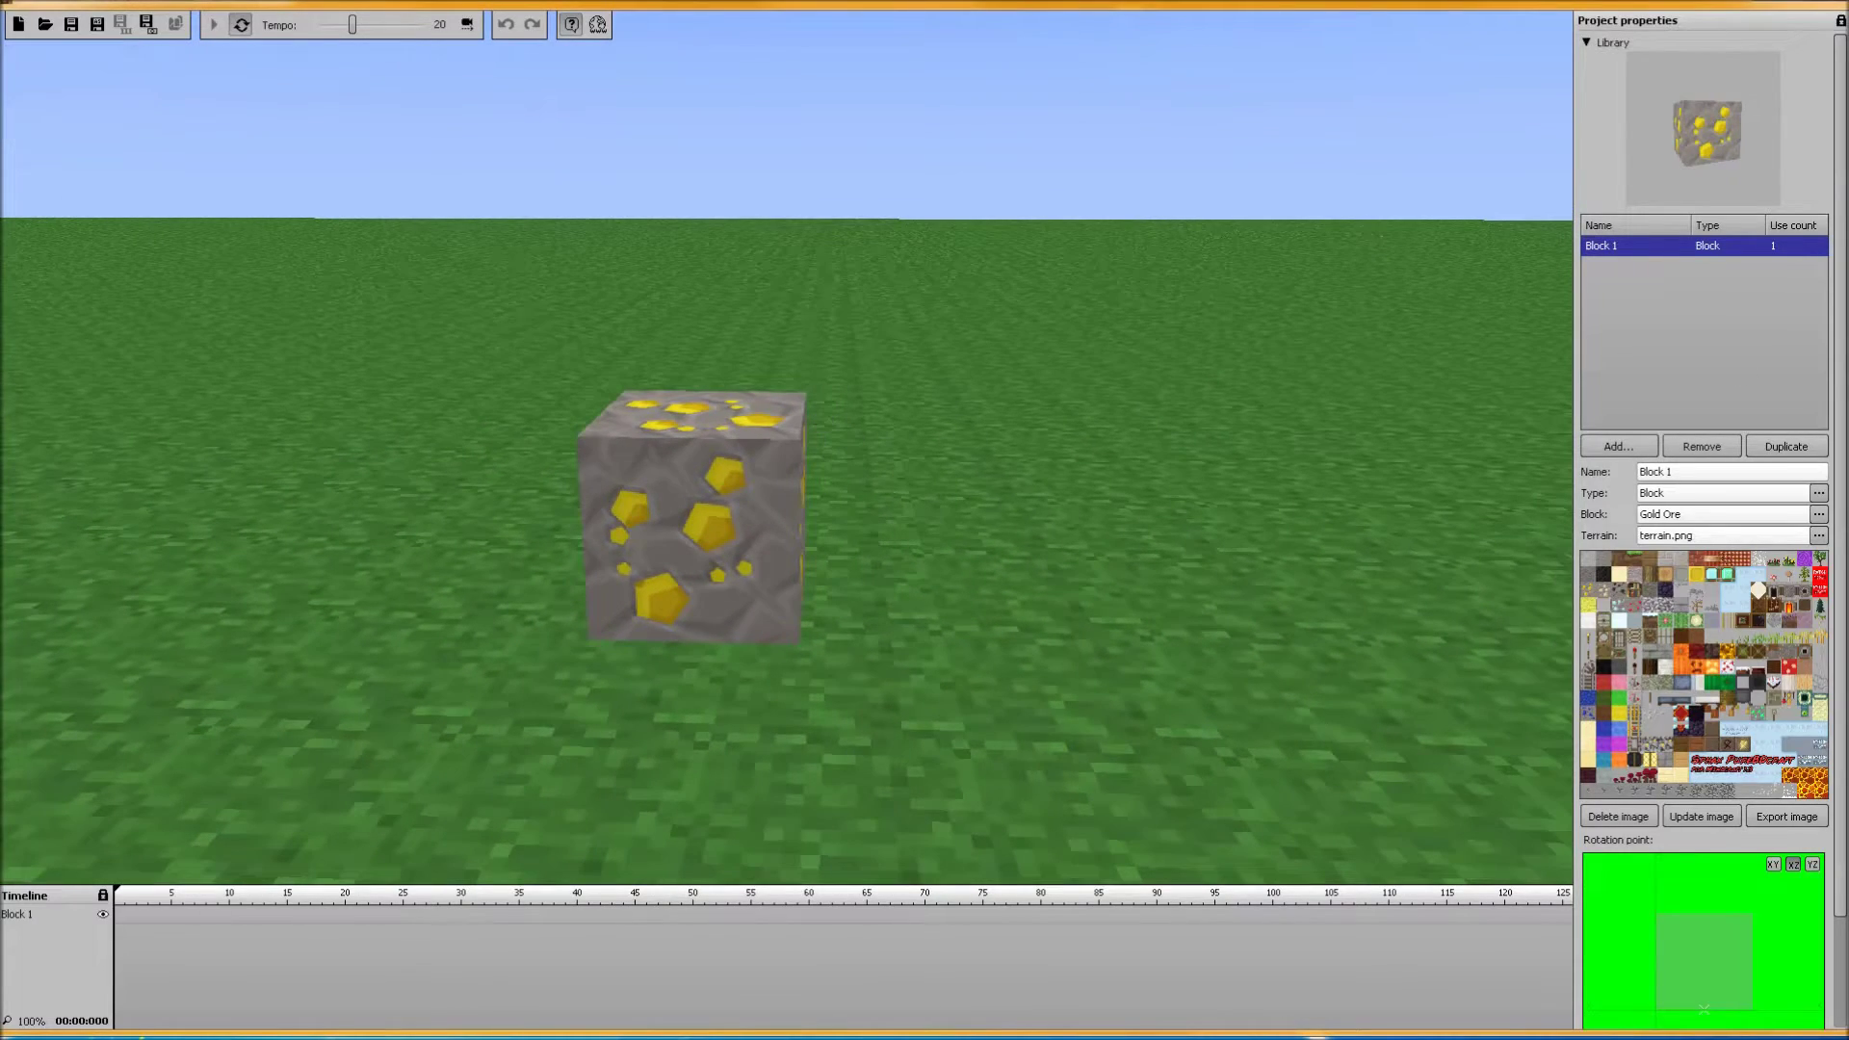
# - Change the object's type to Item and choose the diamond sword from the default items
pyautogui.click(1658, 495)
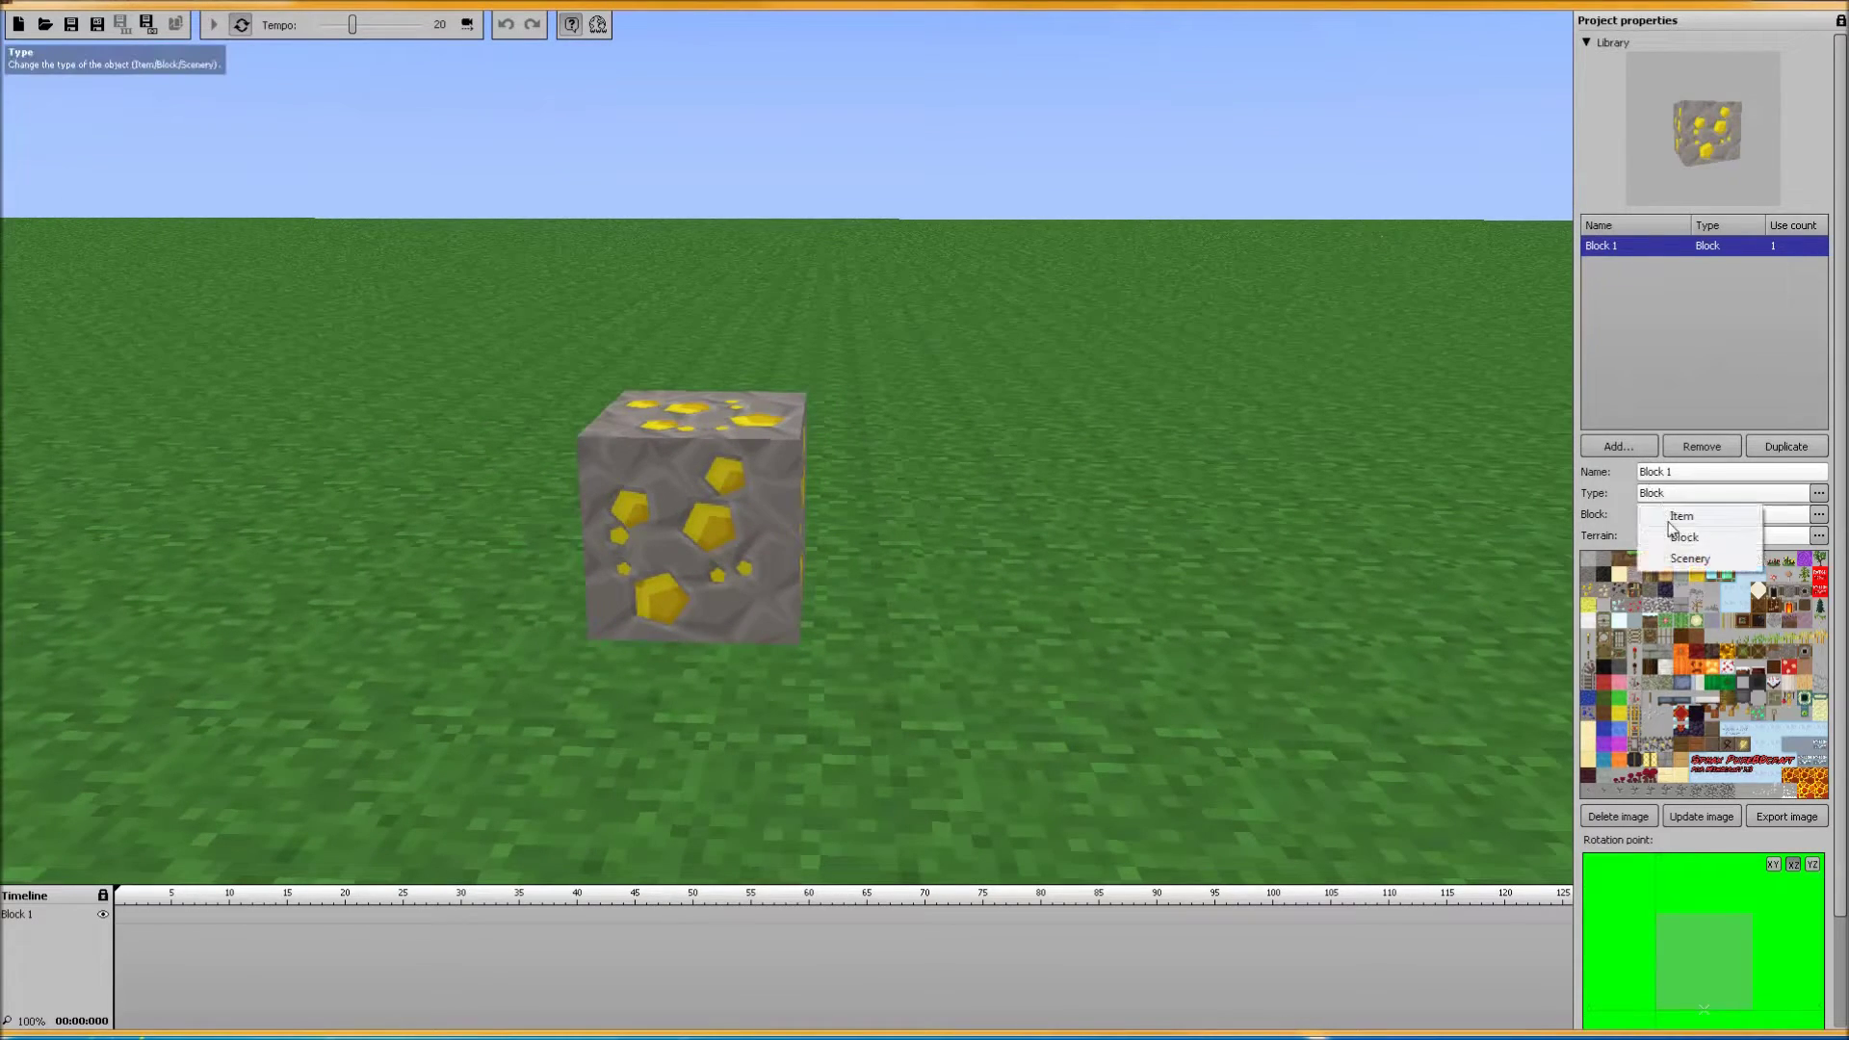
pyautogui.click(1669, 525)
pyautogui.click(1636, 599)
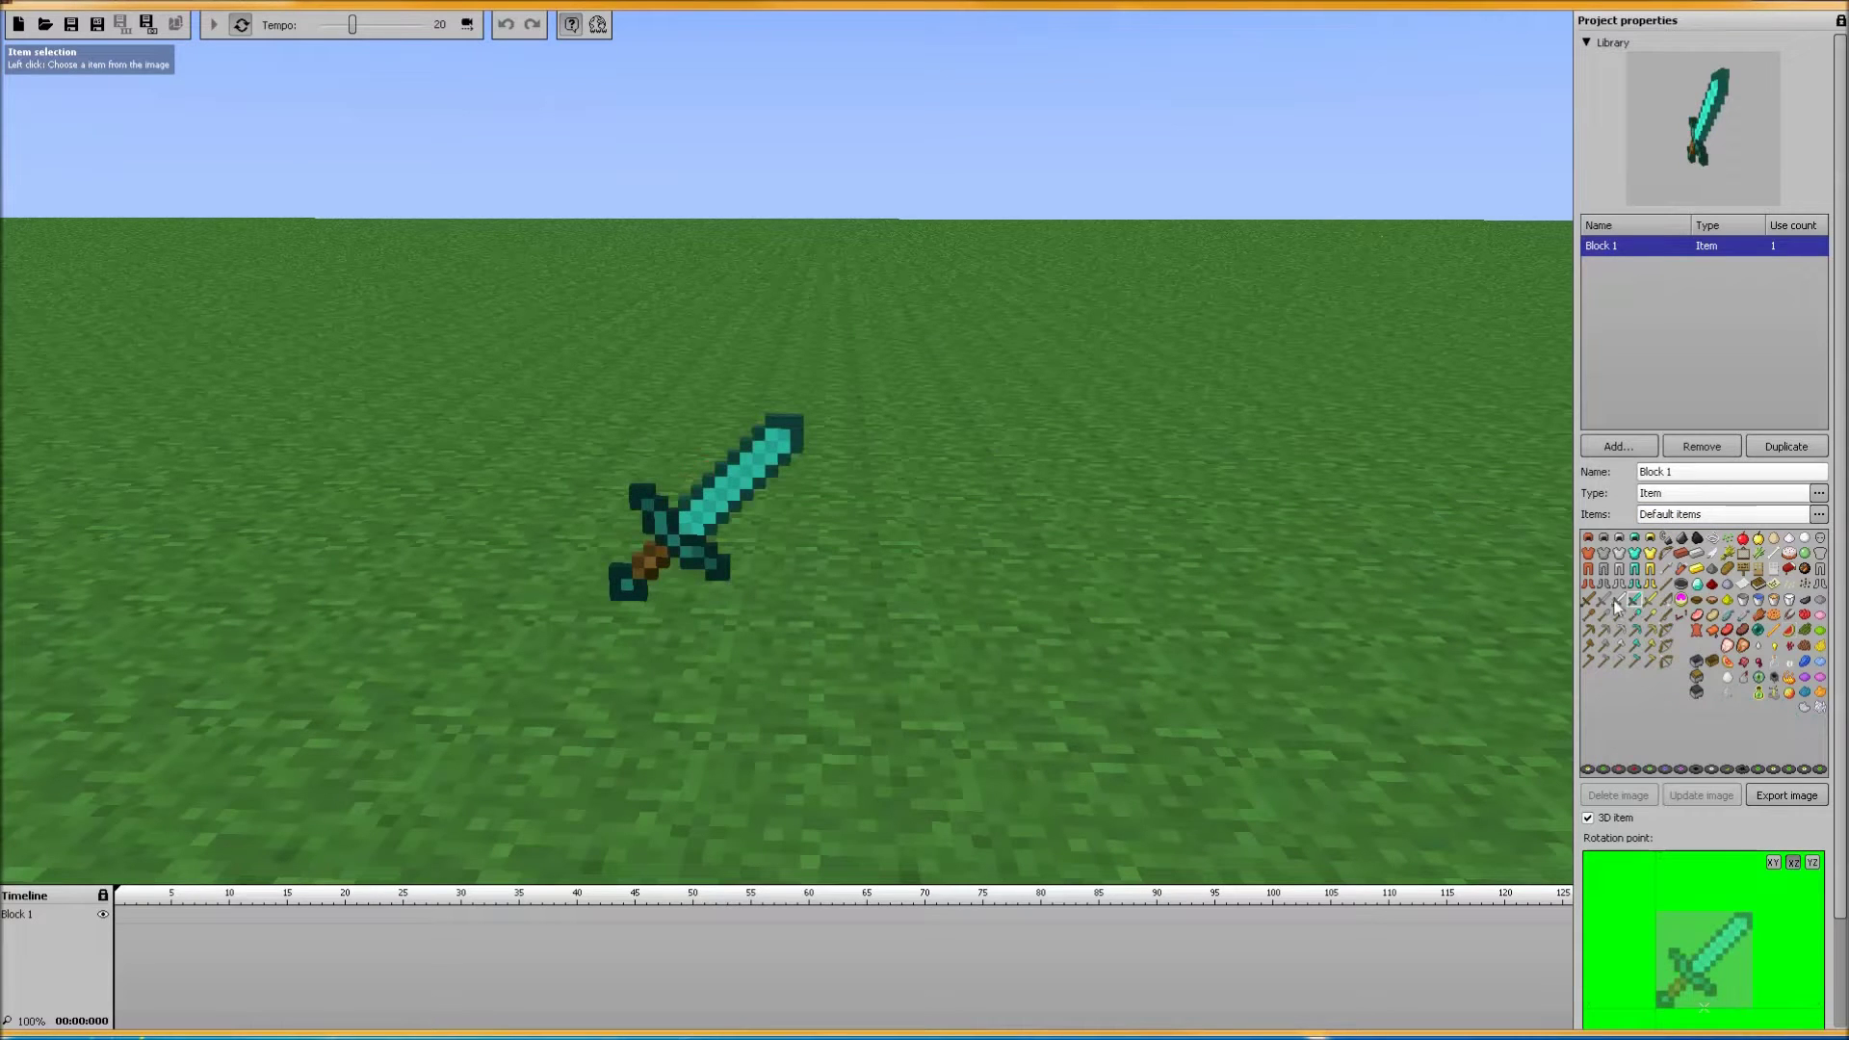
# - Load the items image from the 128 folder inside the desktop's textures folder as the item's image
pyautogui.click(1702, 516)
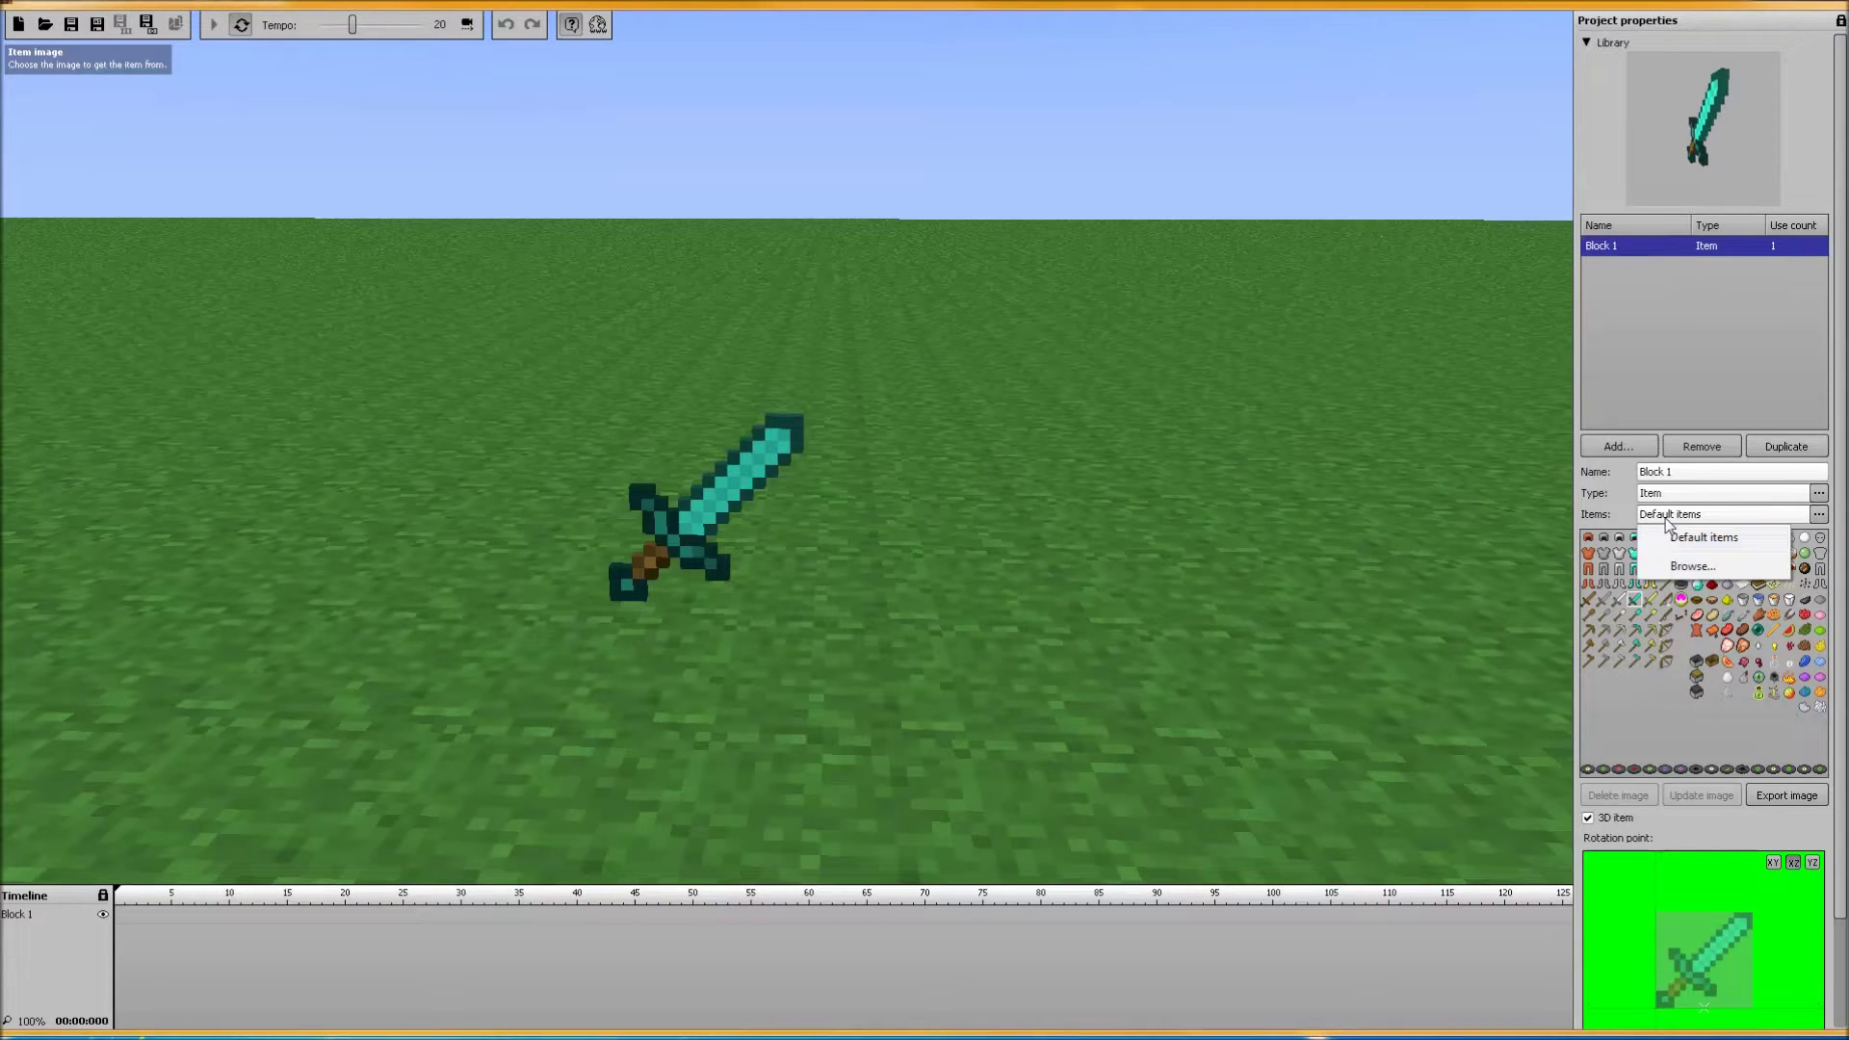
pyautogui.click(1692, 568)
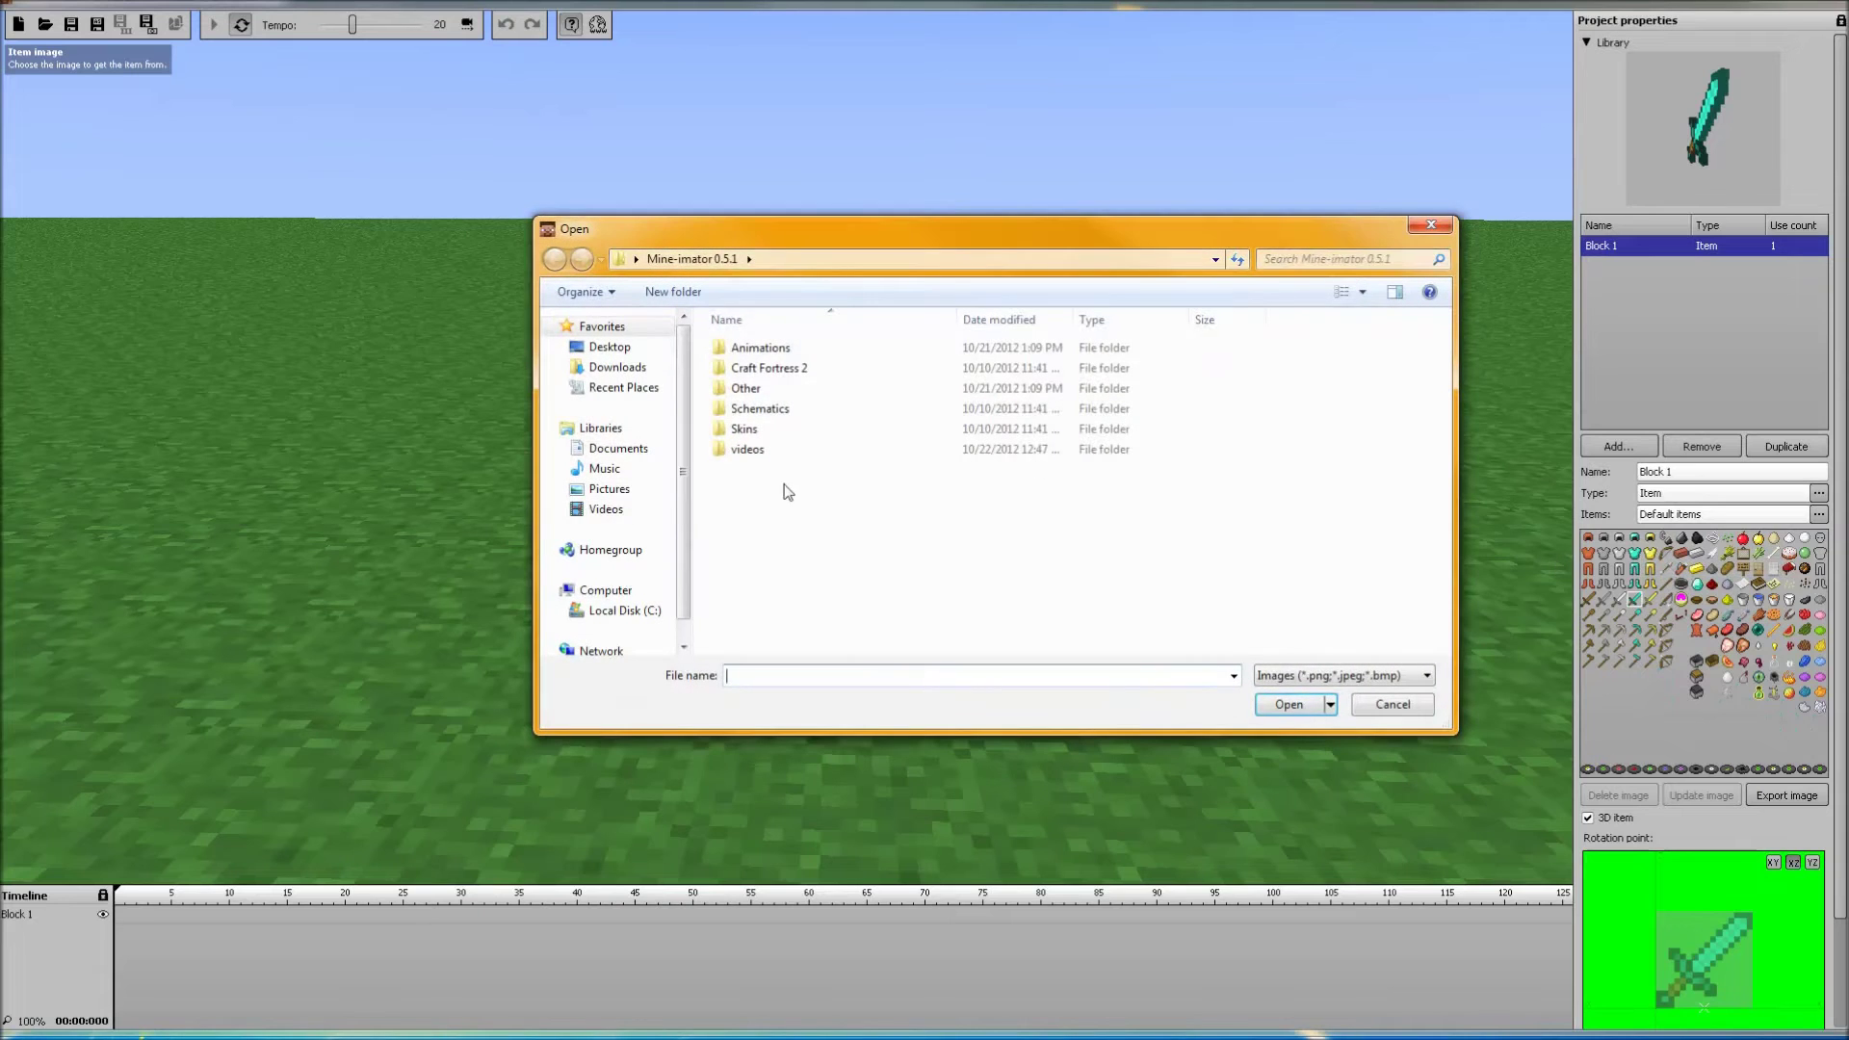
pyautogui.click(616, 348)
pyautogui.scroll(-5, 1227, 640)
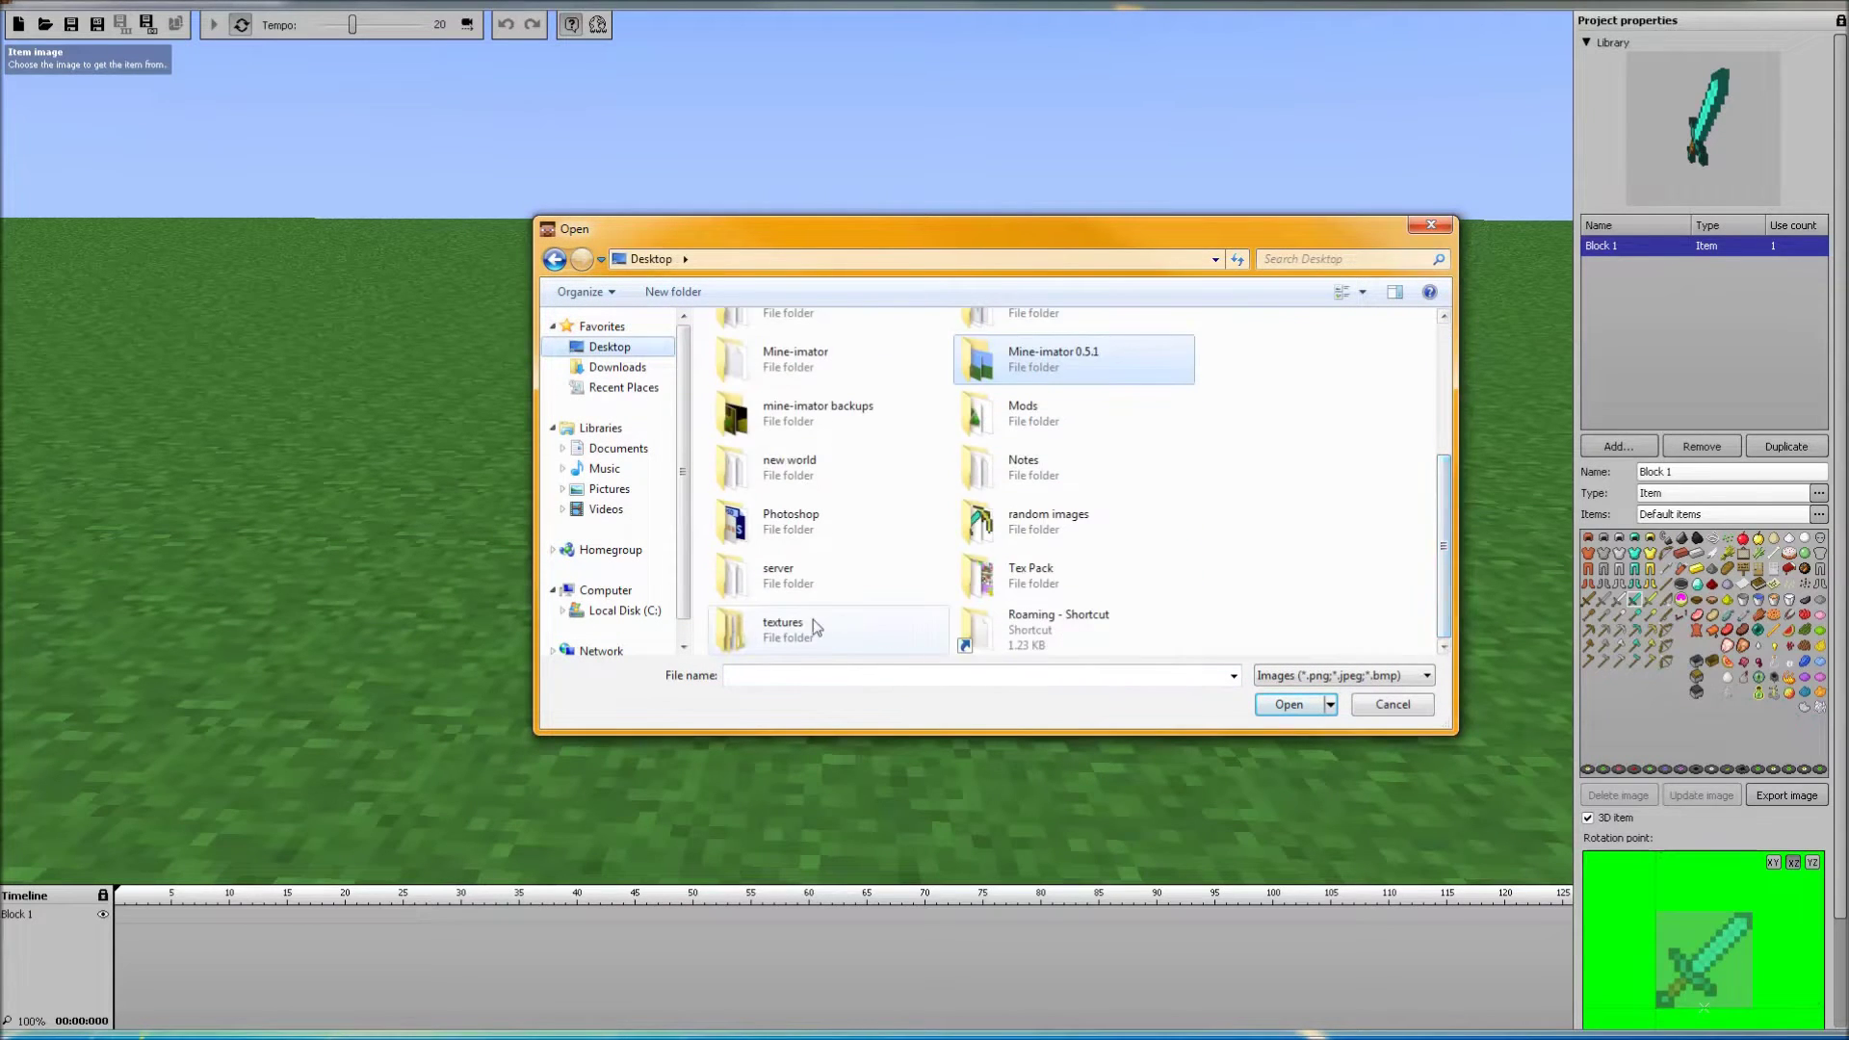
pyautogui.doubleClick(813, 624)
pyautogui.doubleClick(749, 367)
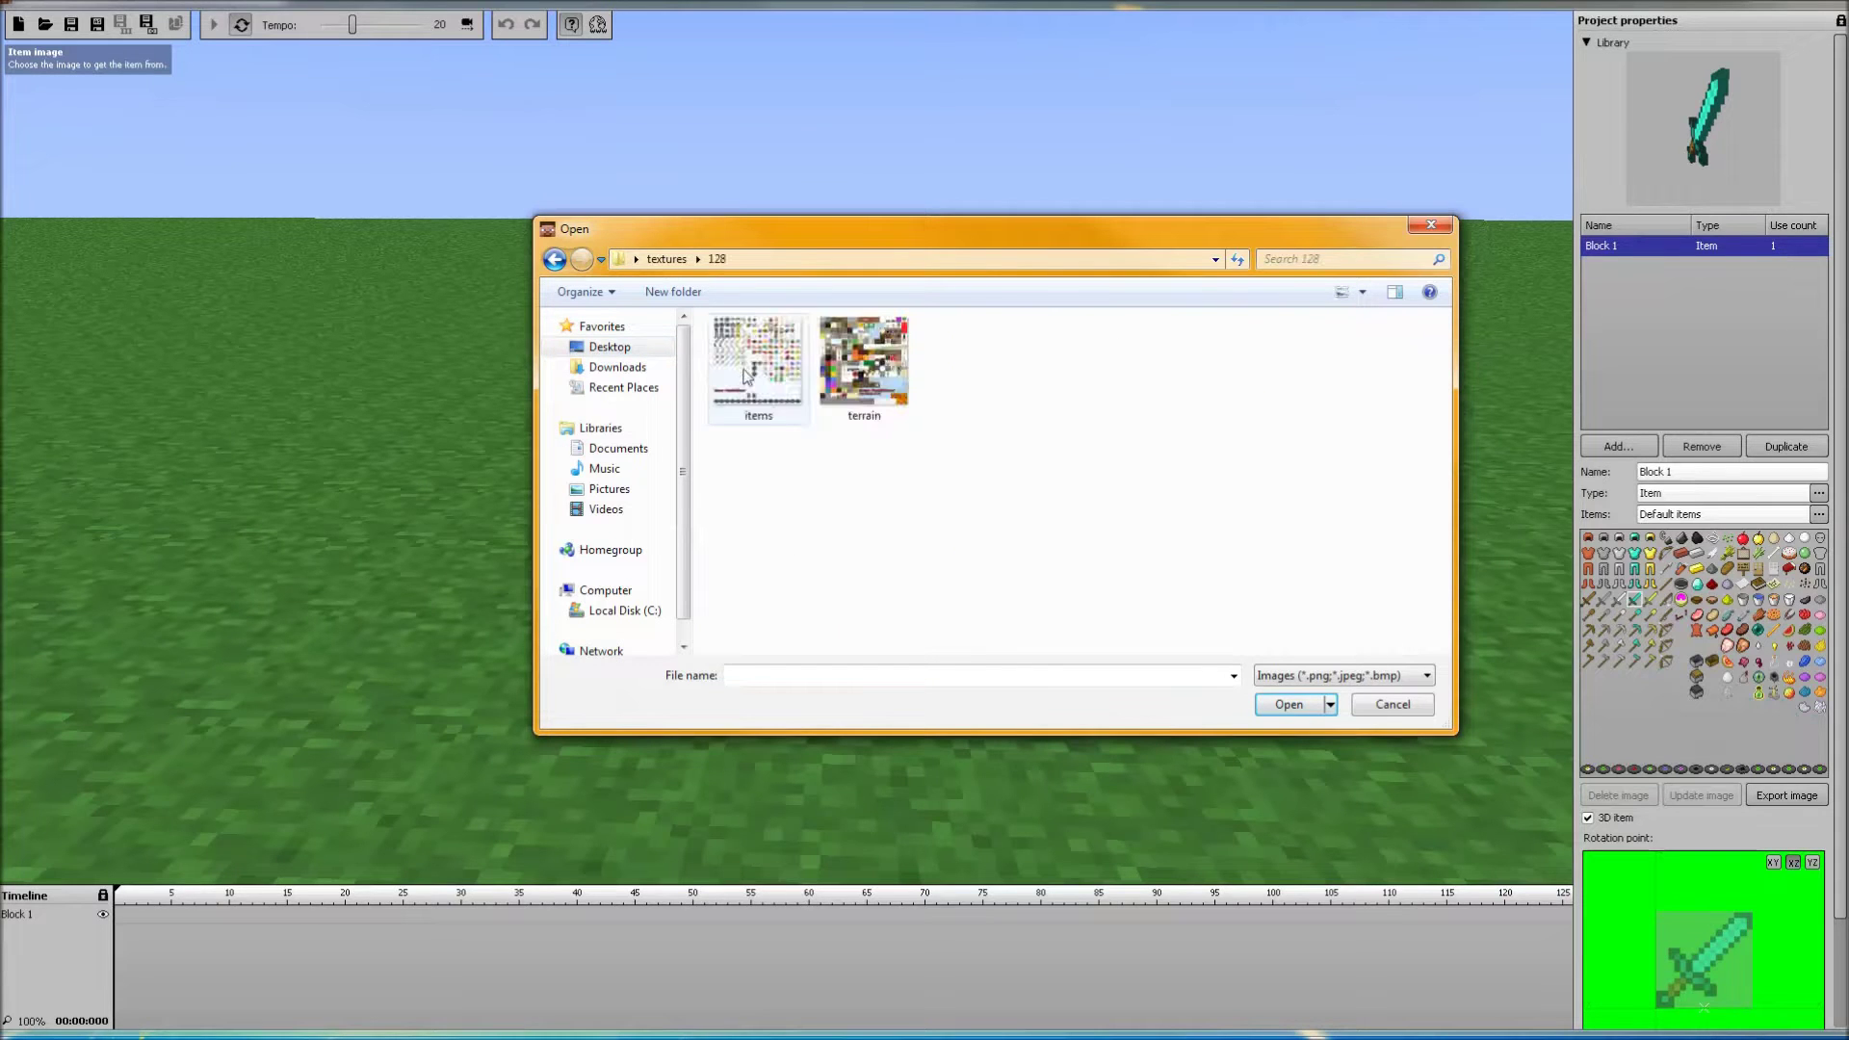
pyautogui.click(742, 385)
pyautogui.click(1288, 705)
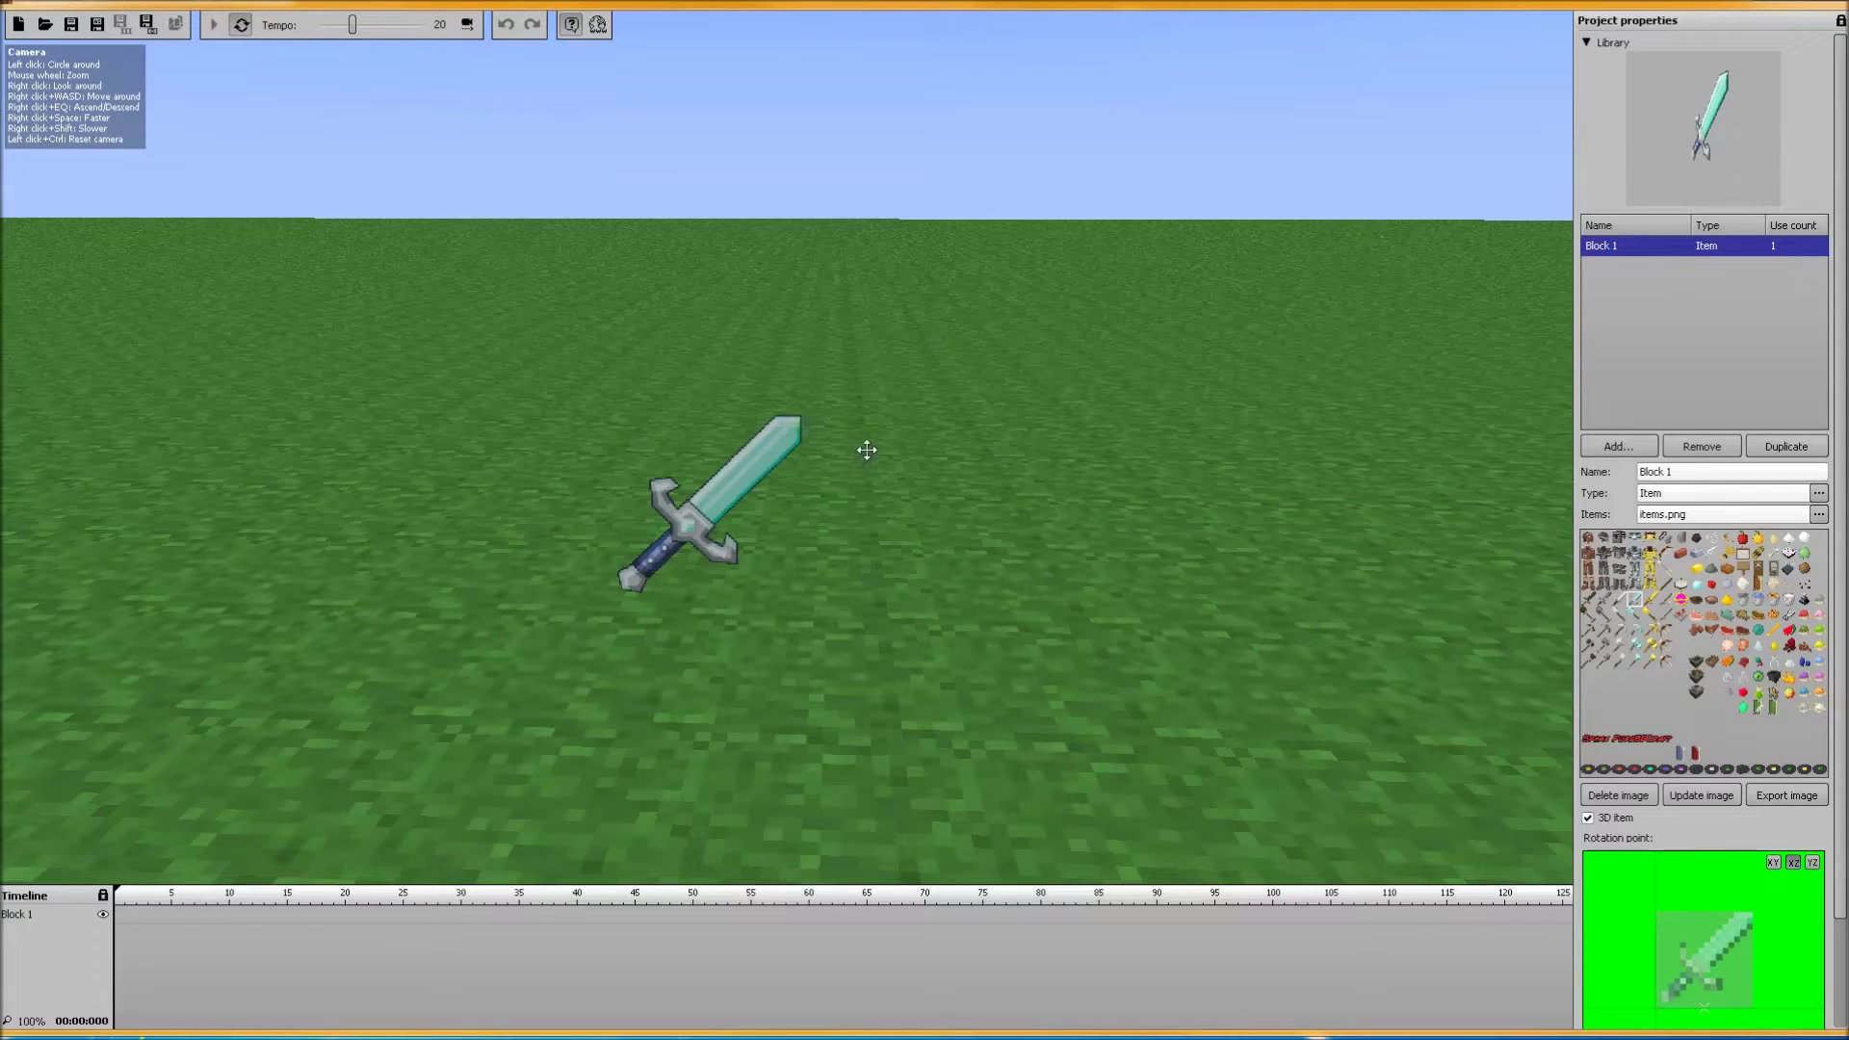
# - Examine the retextured 3D diamond sword from several angles and distances
pyautogui.moveTo(937, 456)
pyautogui.mouseDown(button='right')
pyautogui.moveTo(936, 472)
pyautogui.moveTo(1179, 482)
pyautogui.moveTo(956, 475)
pyautogui.mouseUp(button='right')
pyautogui.press('a')
pyautogui.press('s')
pyautogui.press('a')
pyautogui.press('w')
pyautogui.press('a')
pyautogui.press('d')
pyautogui.press('d')
pyautogui.press('s')
pyautogui.press('a')
pyautogui.press('d')
pyautogui.press('w')
pyautogui.press('s')
pyautogui.press('a')
pyautogui.press('d')
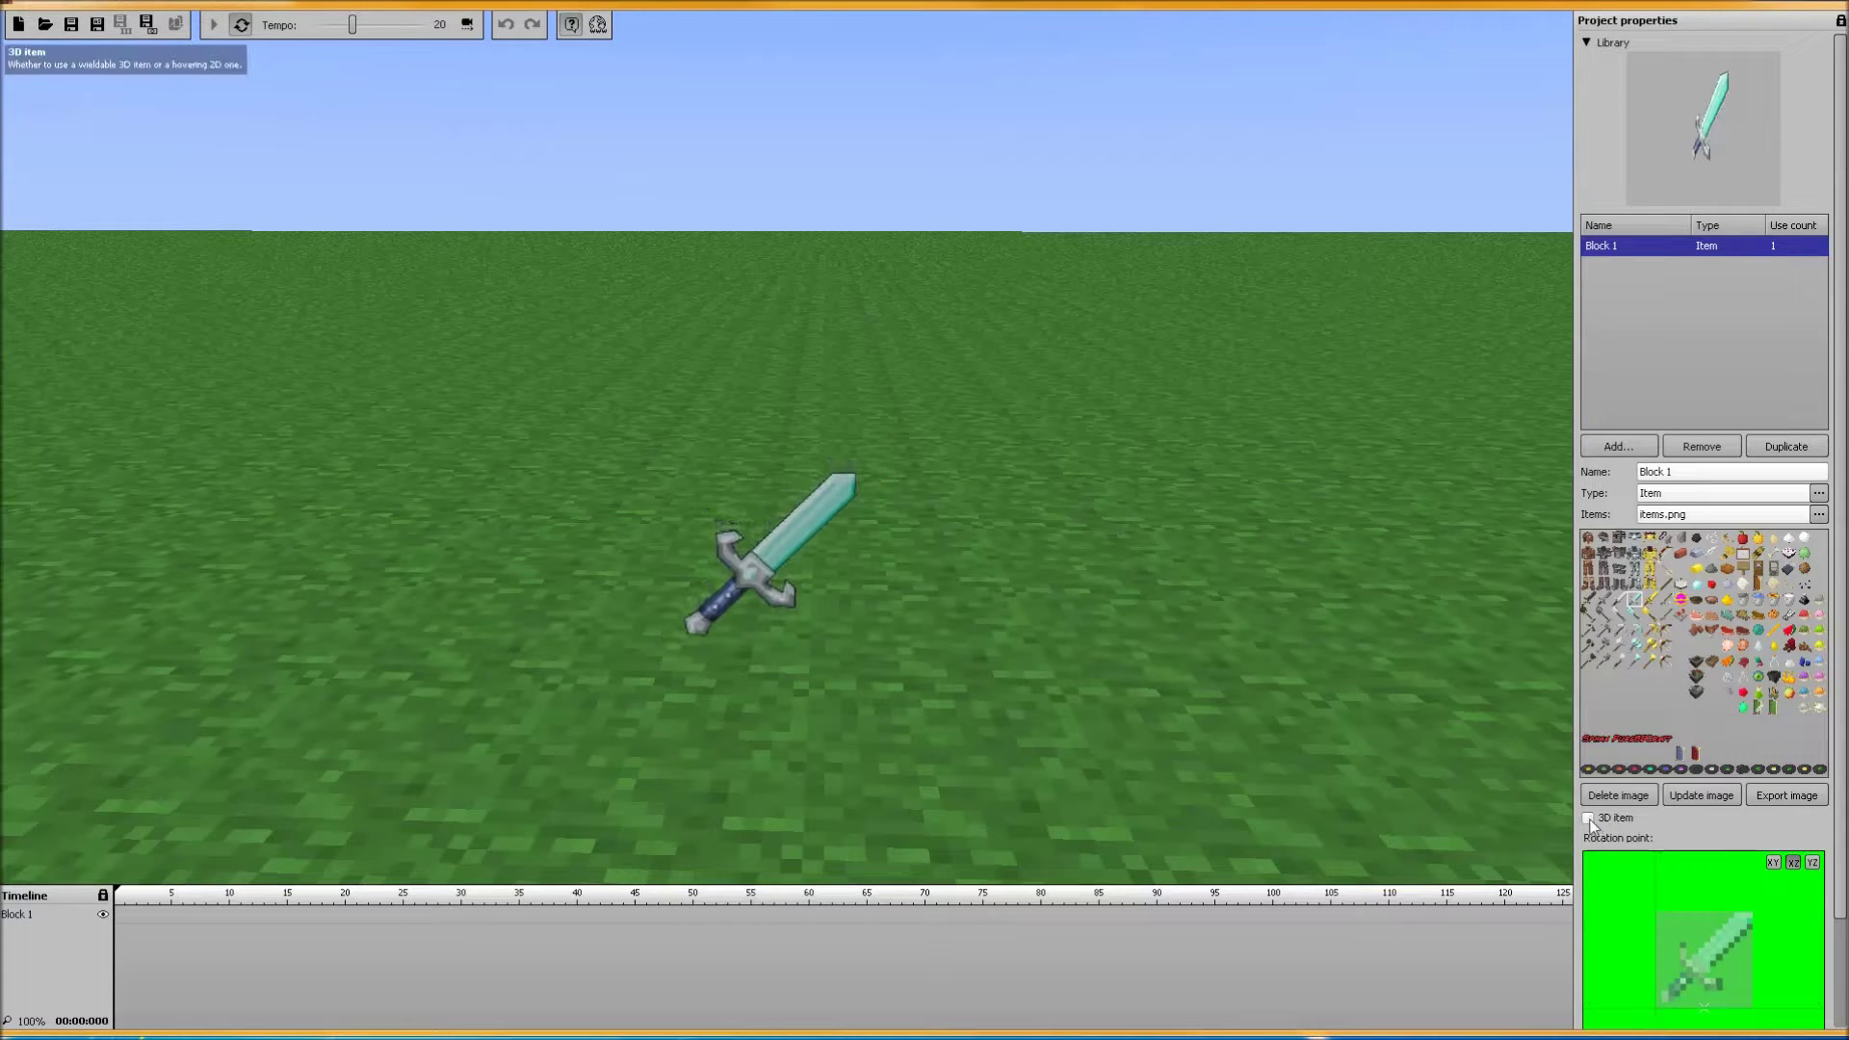
# - Examine how the sword looks as a hovering 2D item from higher and lower viewpoints
pyautogui.moveTo(1037, 672)
pyautogui.mouseDown(button='right')
pyautogui.moveTo(1088, 703)
pyautogui.moveTo(1023, 686)
pyautogui.moveTo(1059, 691)
pyautogui.moveTo(1021, 655)
pyautogui.moveTo(1079, 659)
pyautogui.moveTo(1040, 690)
pyautogui.moveTo(1054, 654)
pyautogui.moveTo(1031, 659)
pyautogui.moveTo(1046, 658)
pyautogui.mouseUp(button='right')
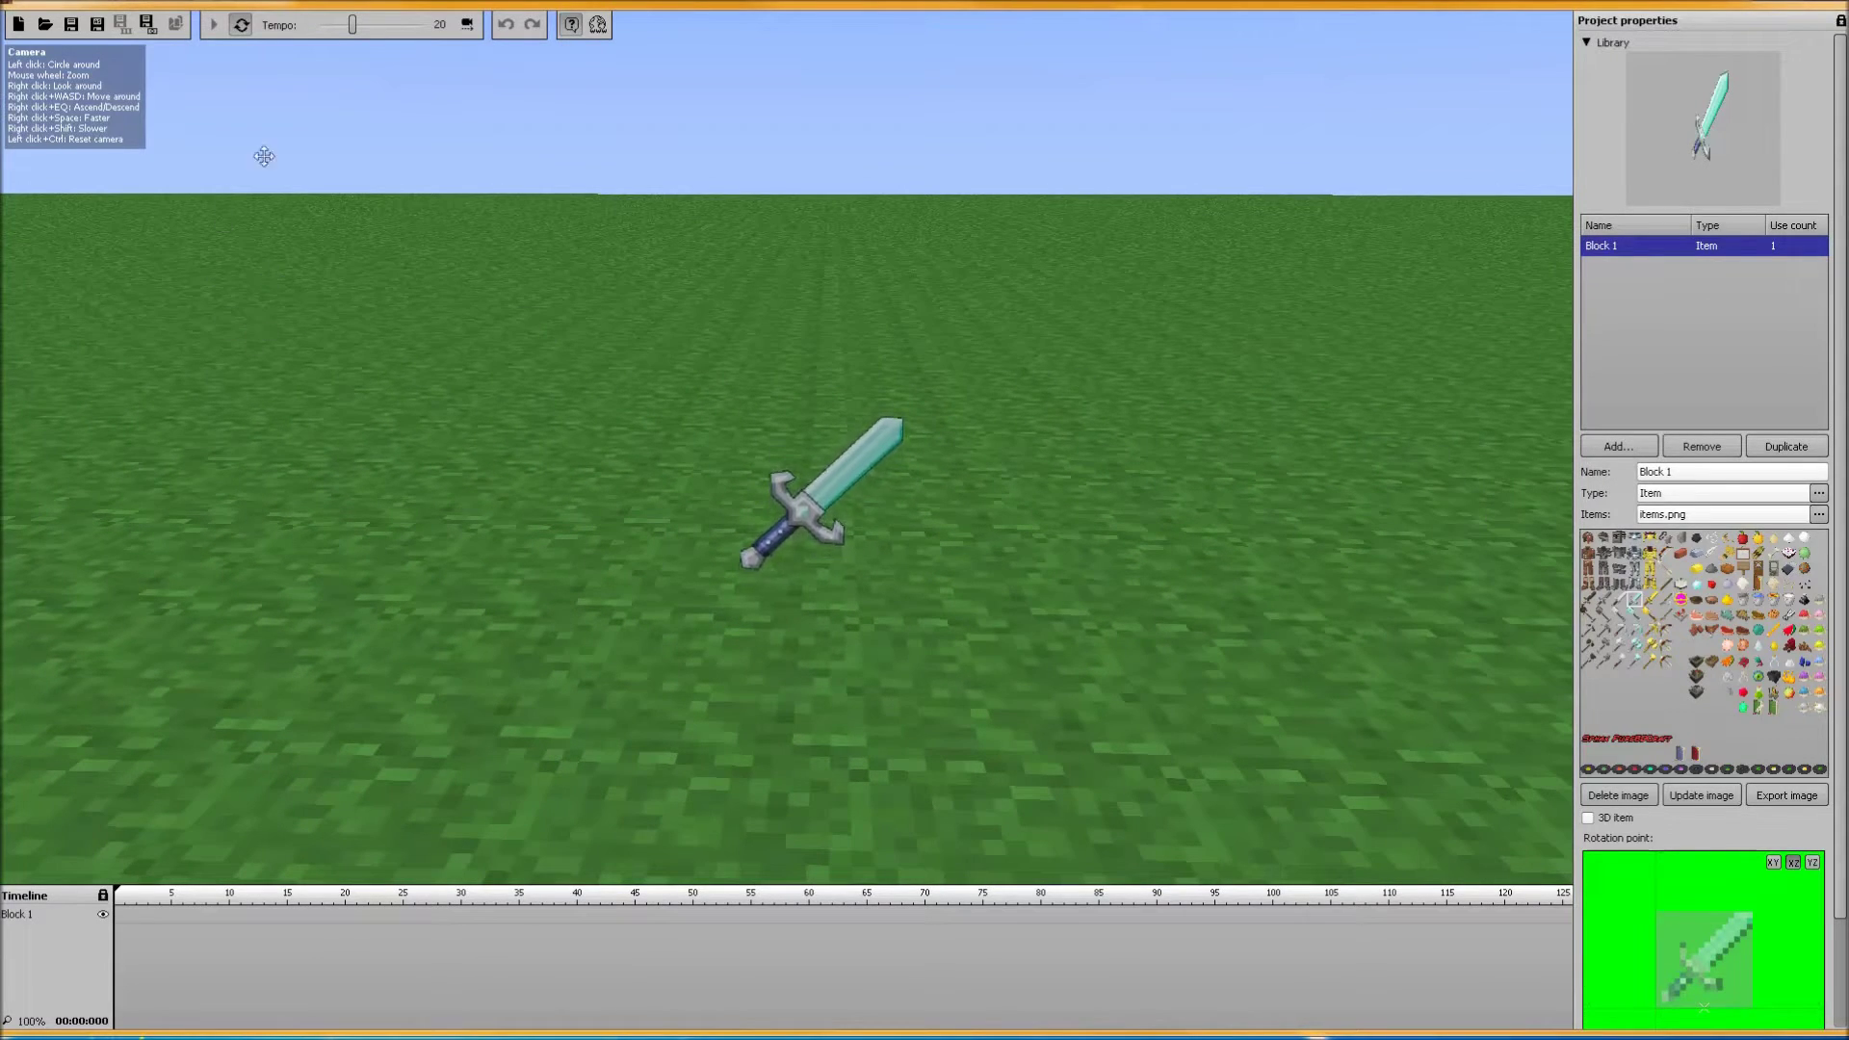
pyautogui.moveTo(1119, 492); pyautogui.dragTo(1117, 423, button='right')
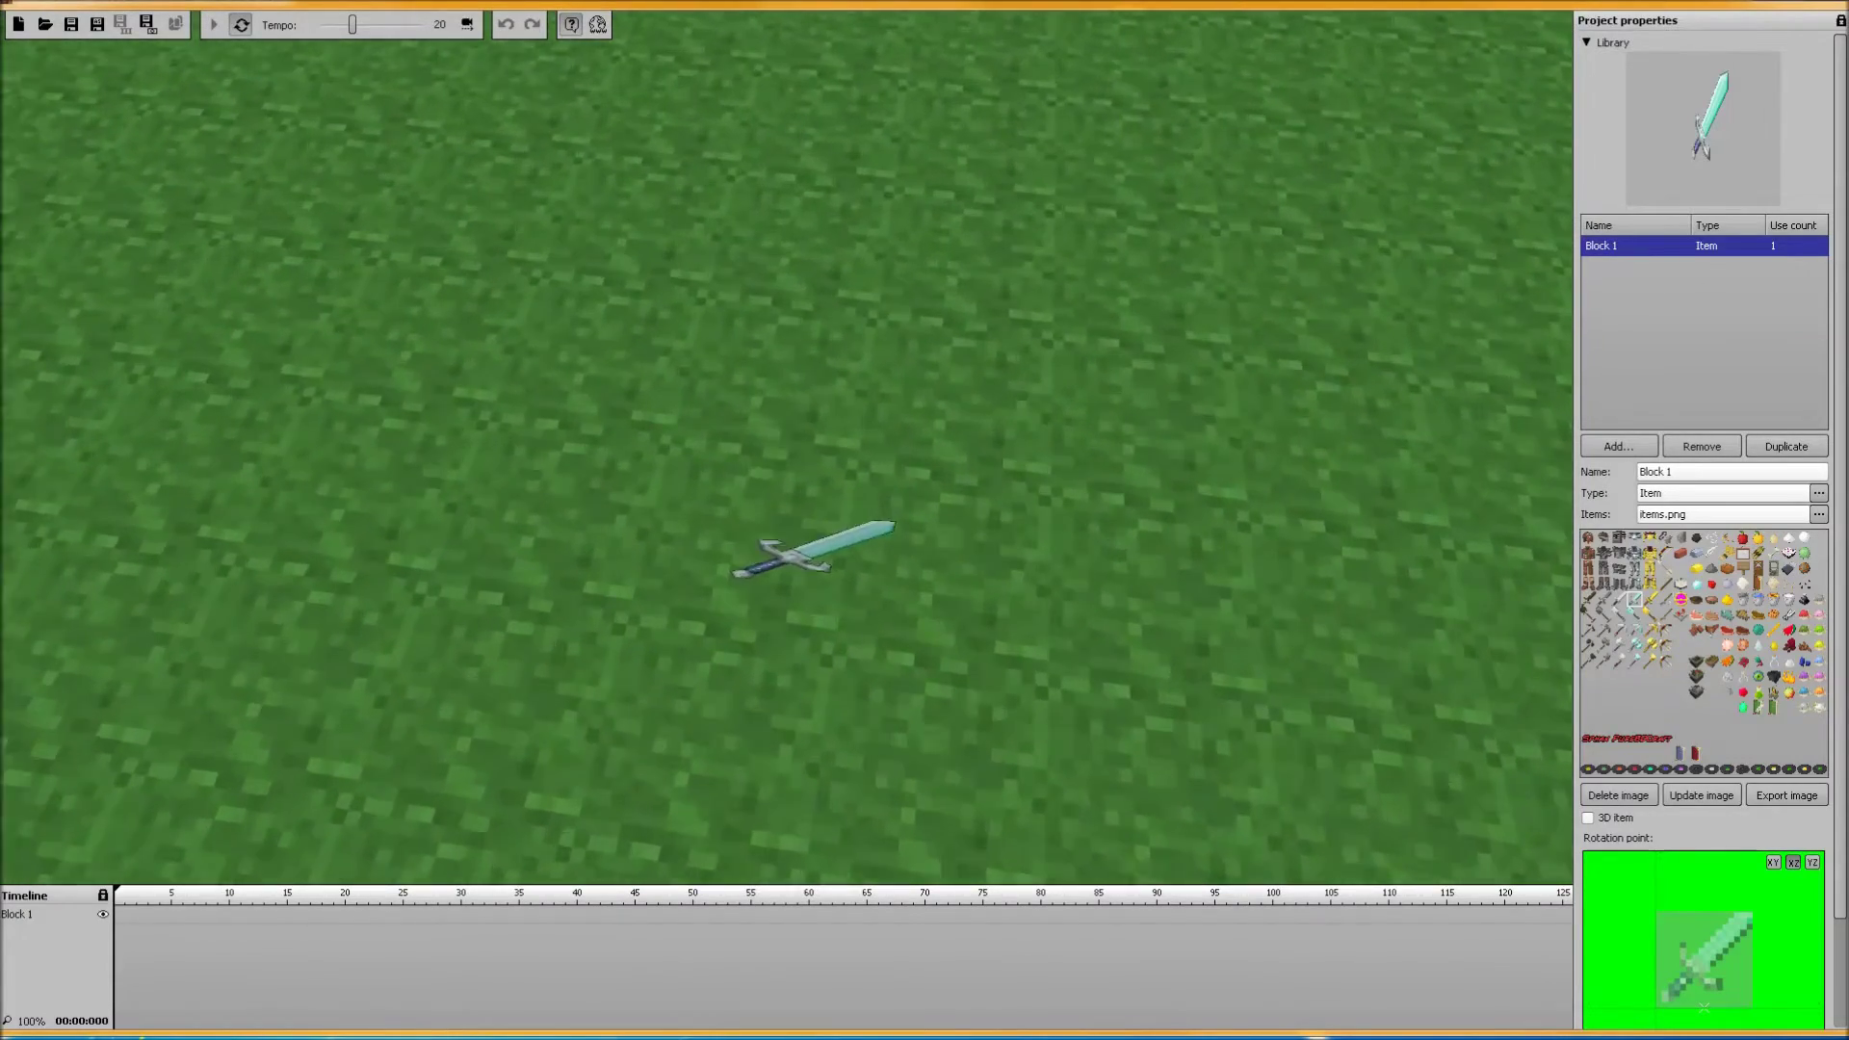
pyautogui.moveTo(1117, 424); pyautogui.dragTo(1115, 431, button='right')
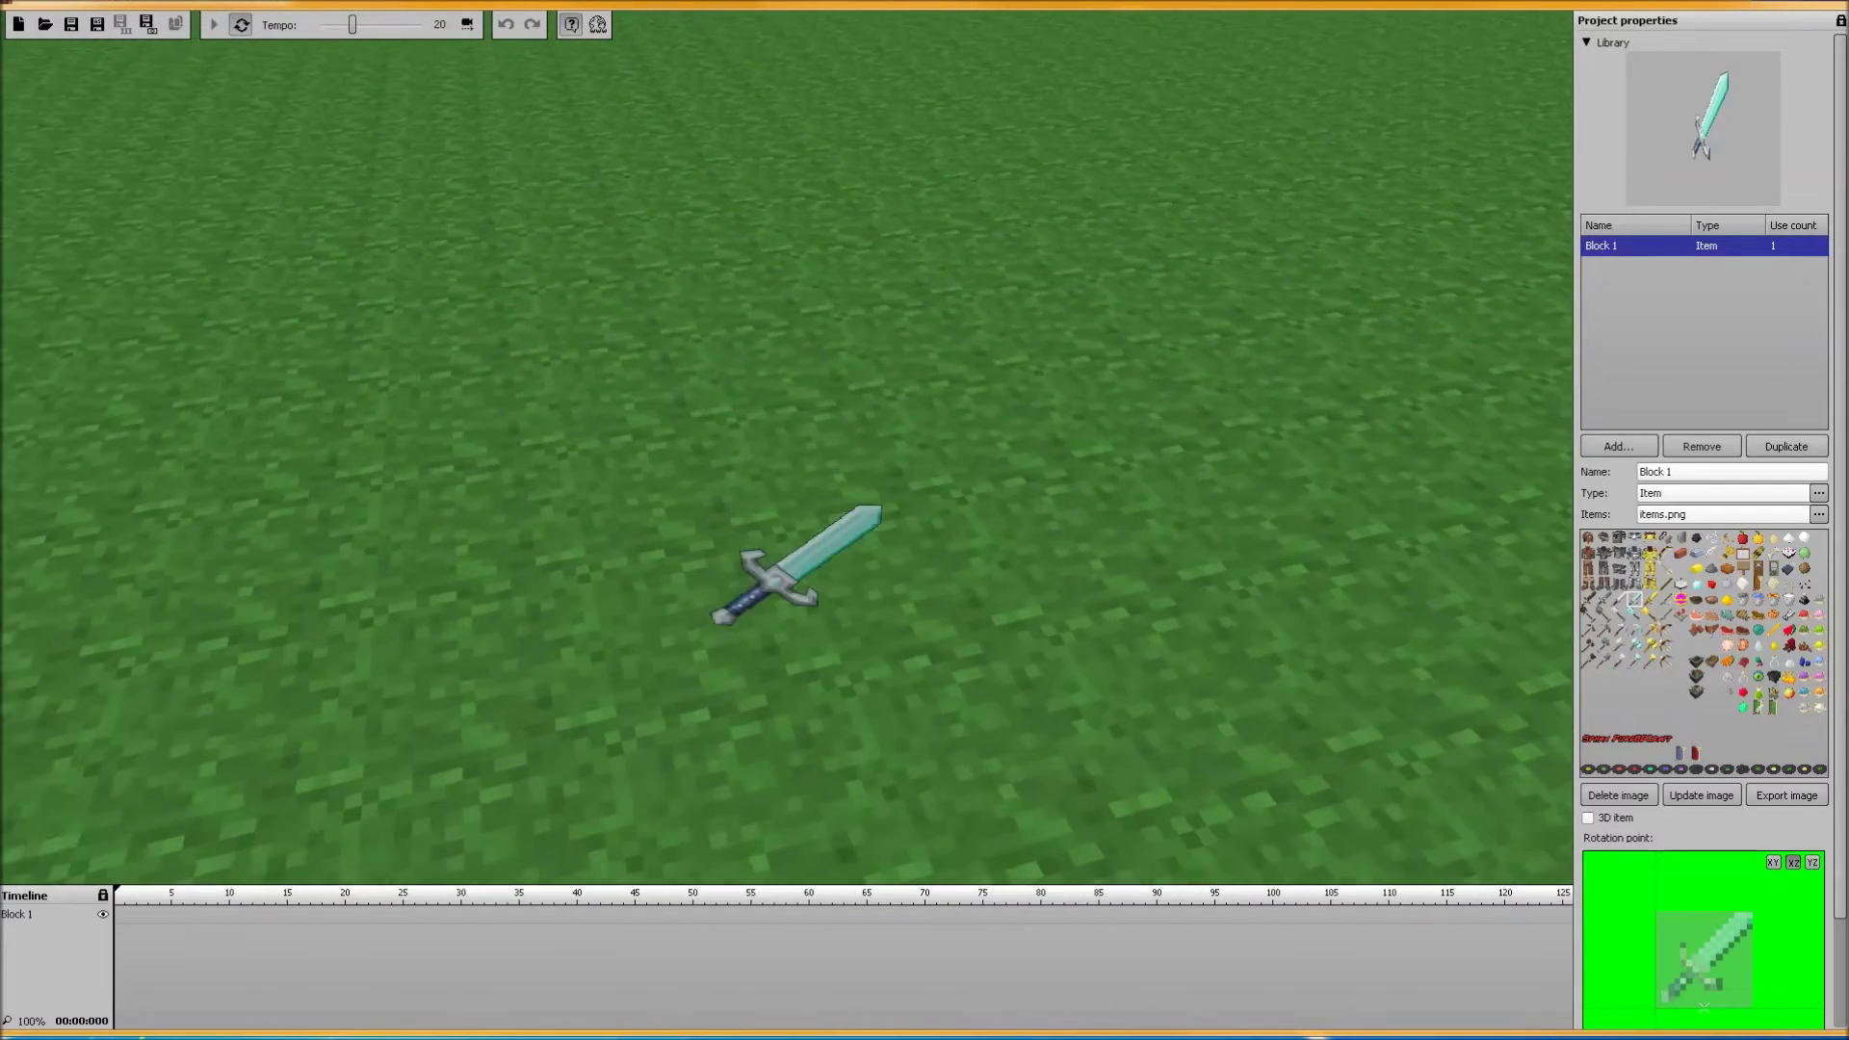
pyautogui.moveTo(1115, 432); pyautogui.dragTo(1097, 388, button='right')
pyautogui.press('w')
pyautogui.press('w')
pyautogui.press('s')
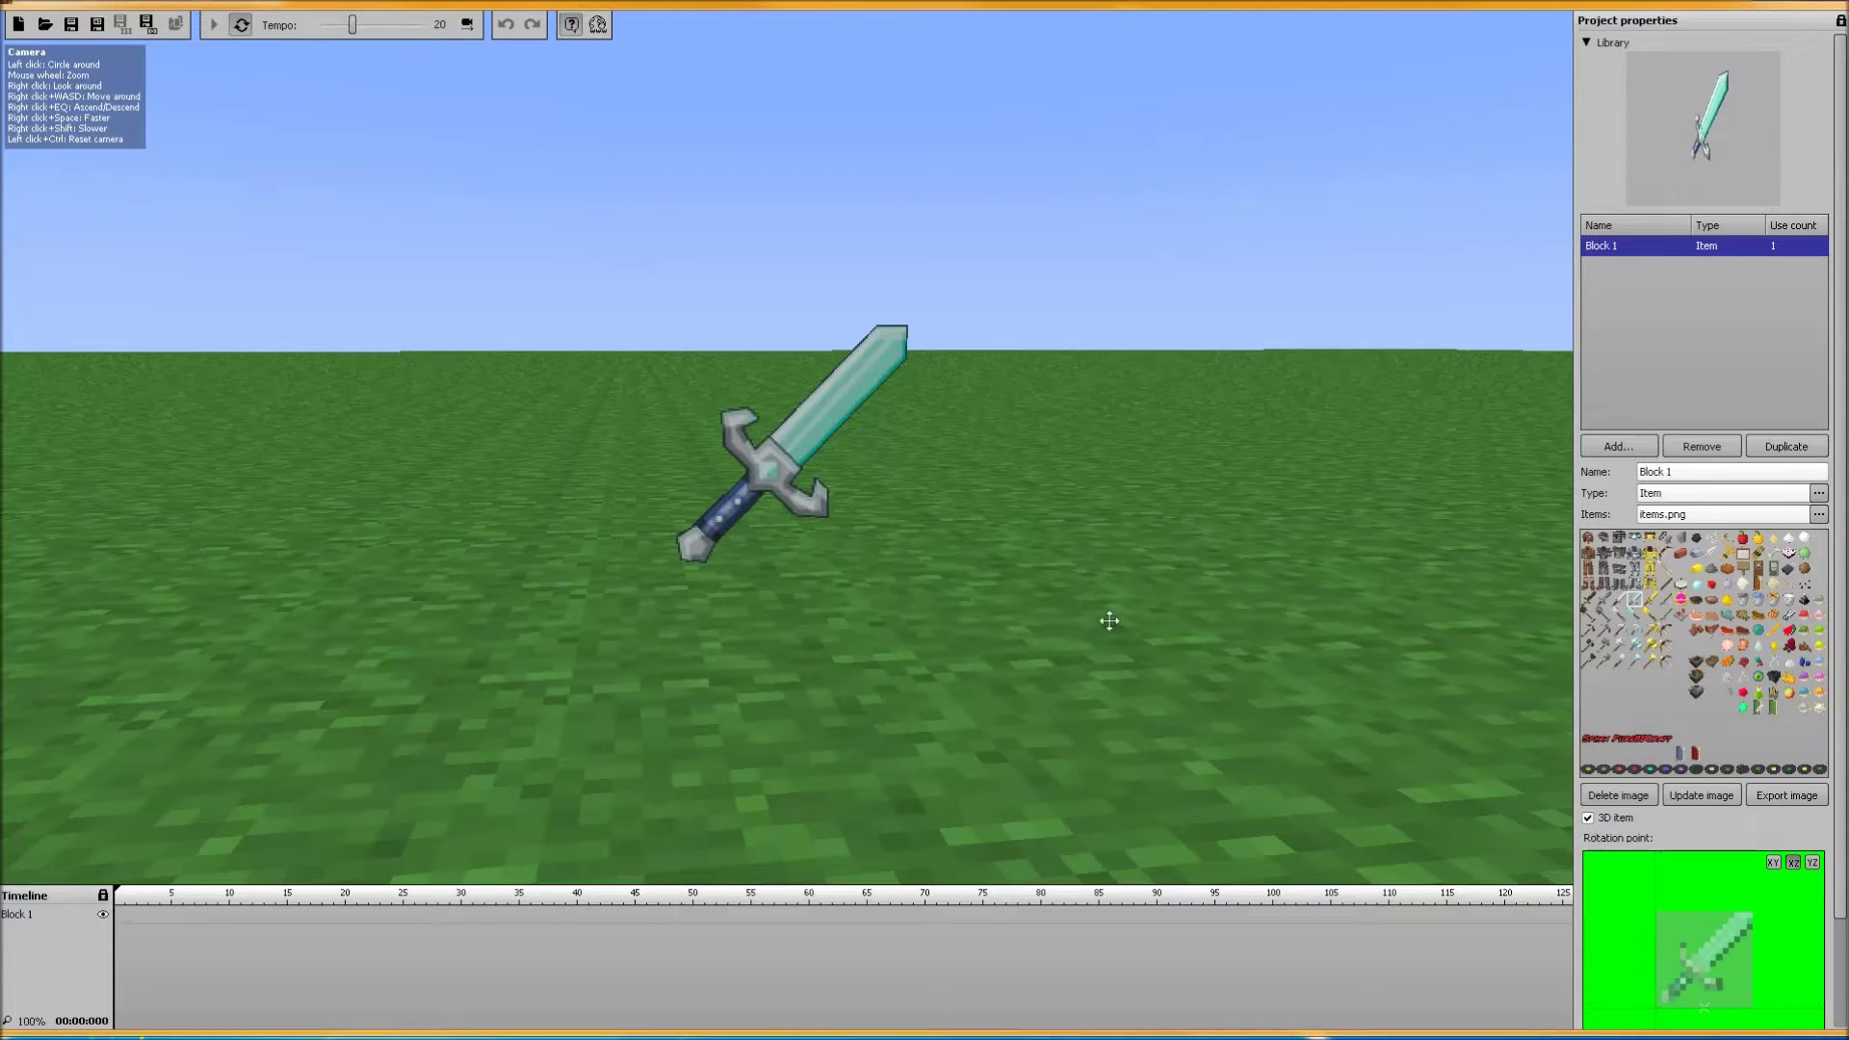
# - Examine the thickness and shape of the 3D sword and the blue book item from several sides
pyautogui.moveTo(1175, 533); pyautogui.dragTo(1568, 645, button='right')
pyautogui.press('d')
pyautogui.press('a')
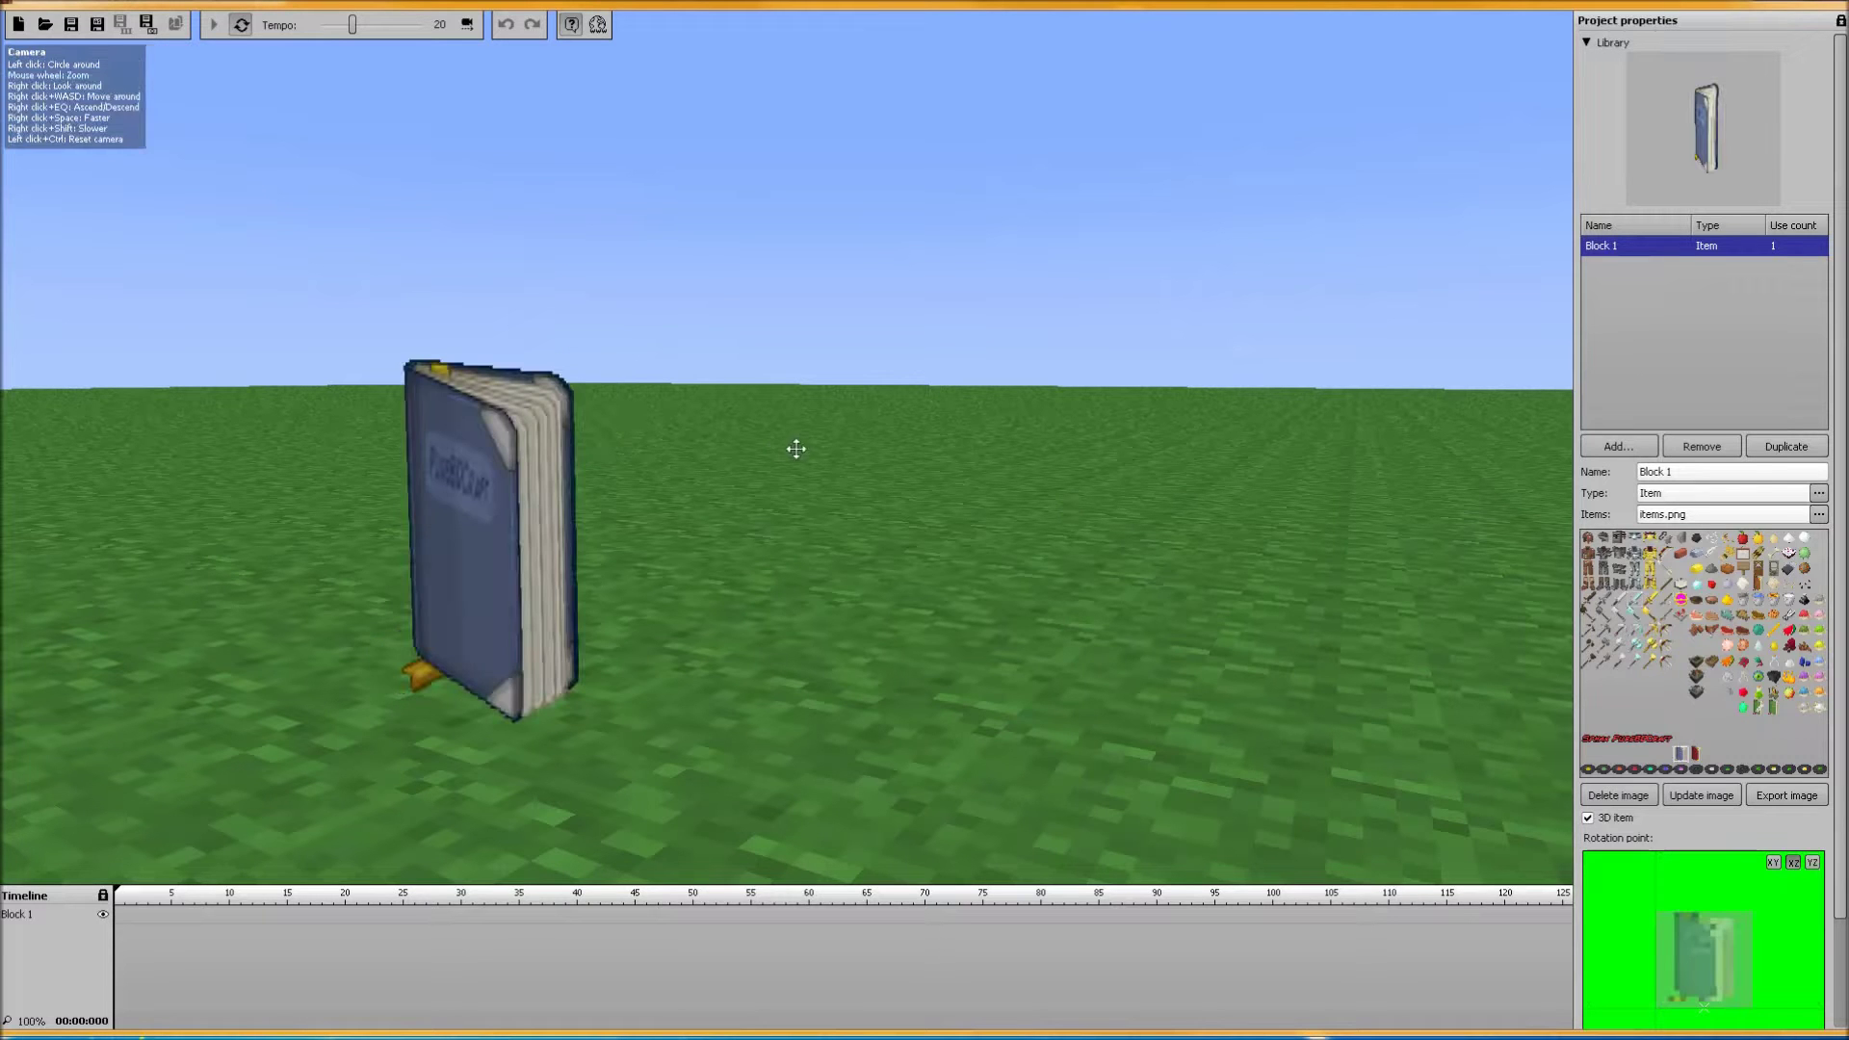
pyautogui.moveTo(795, 448); pyautogui.dragTo(1002, 481)
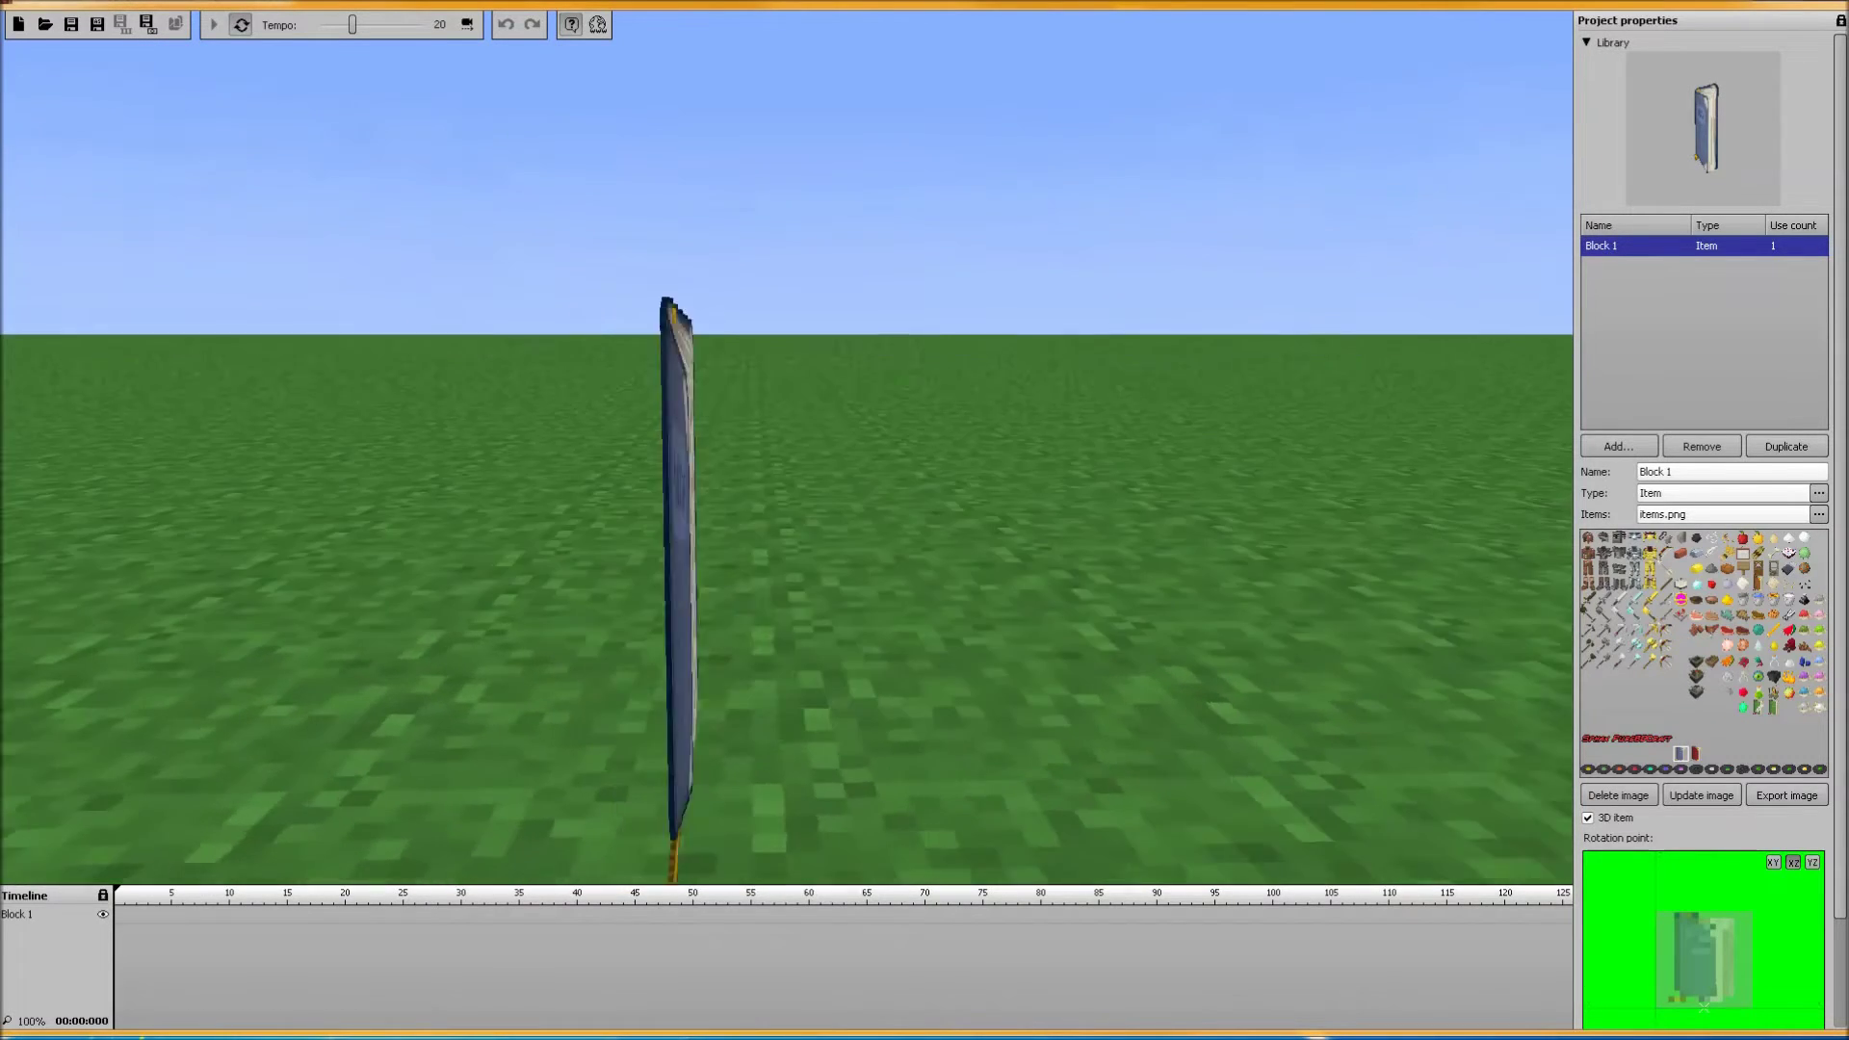
pyautogui.press('d')
pyautogui.moveTo(787, 448); pyautogui.dragTo(675, 447, button='right')
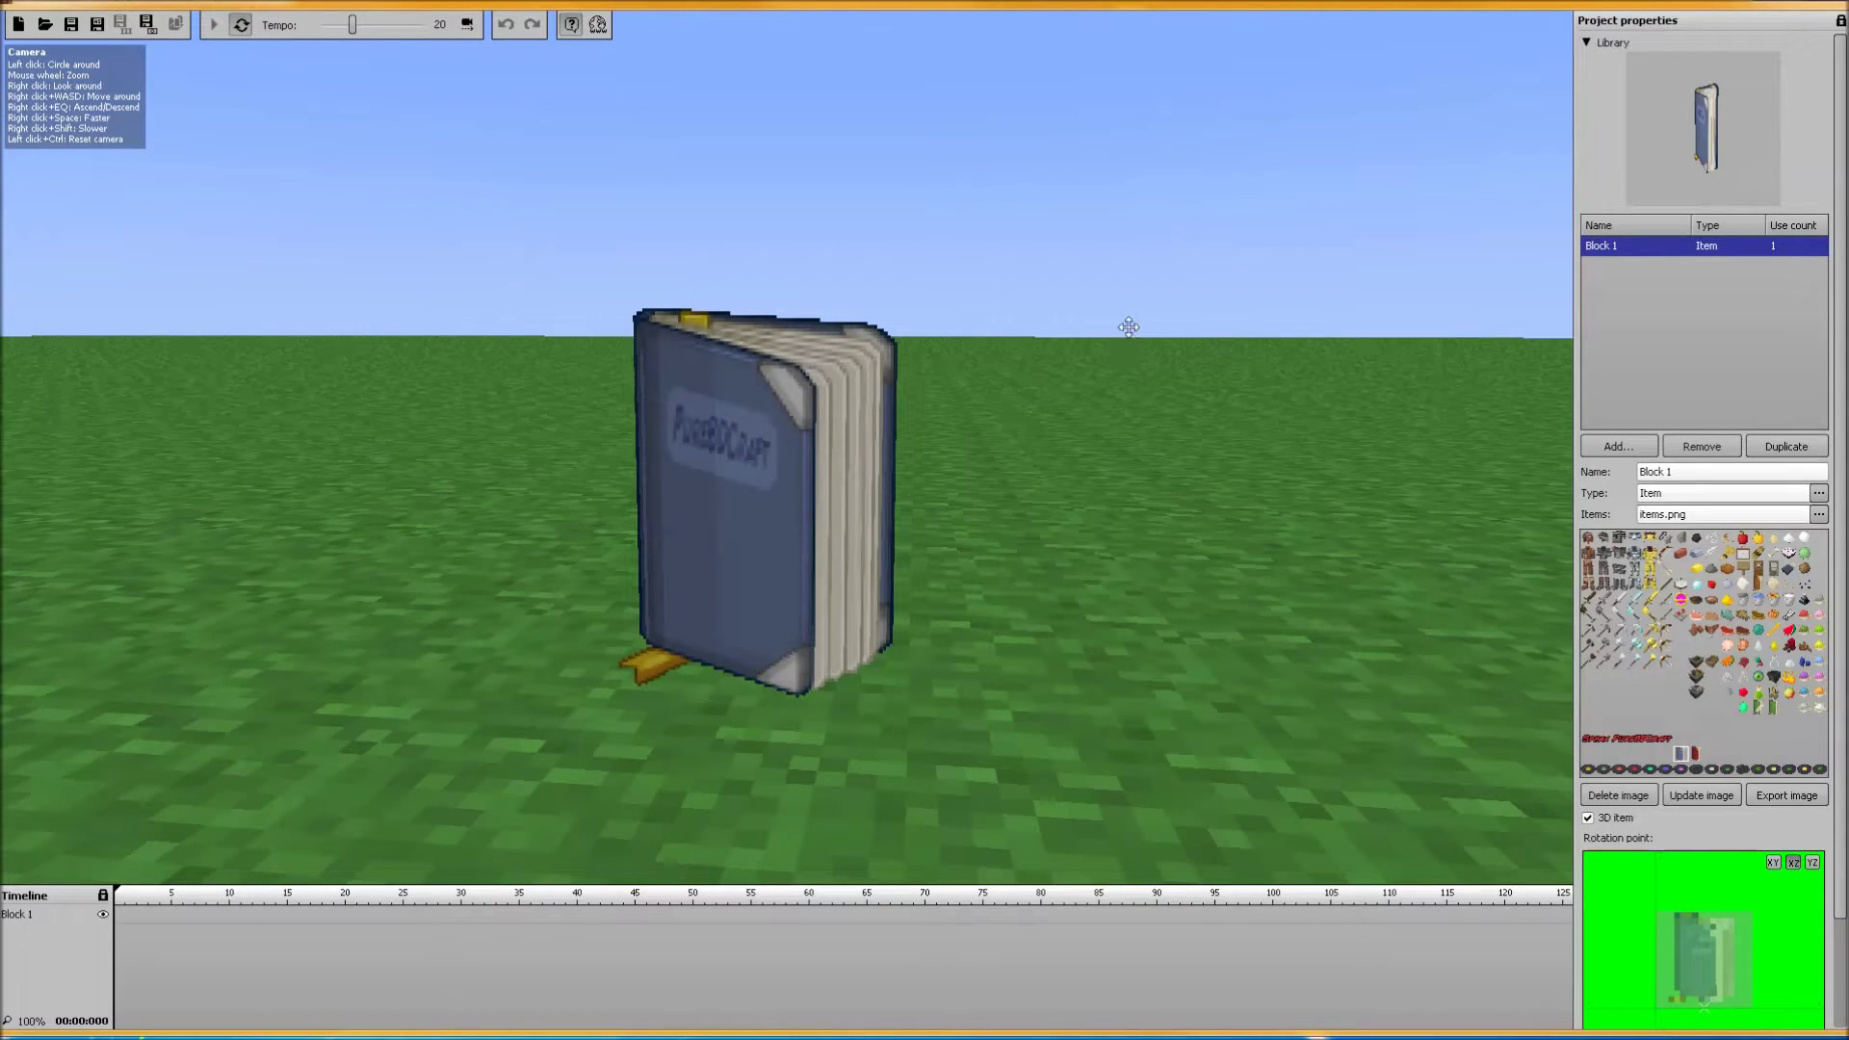
# - Change the object's type back to Scenery and apply the previously loaded terrain.png to the trees
pyautogui.click(1672, 494)
pyautogui.click(1689, 560)
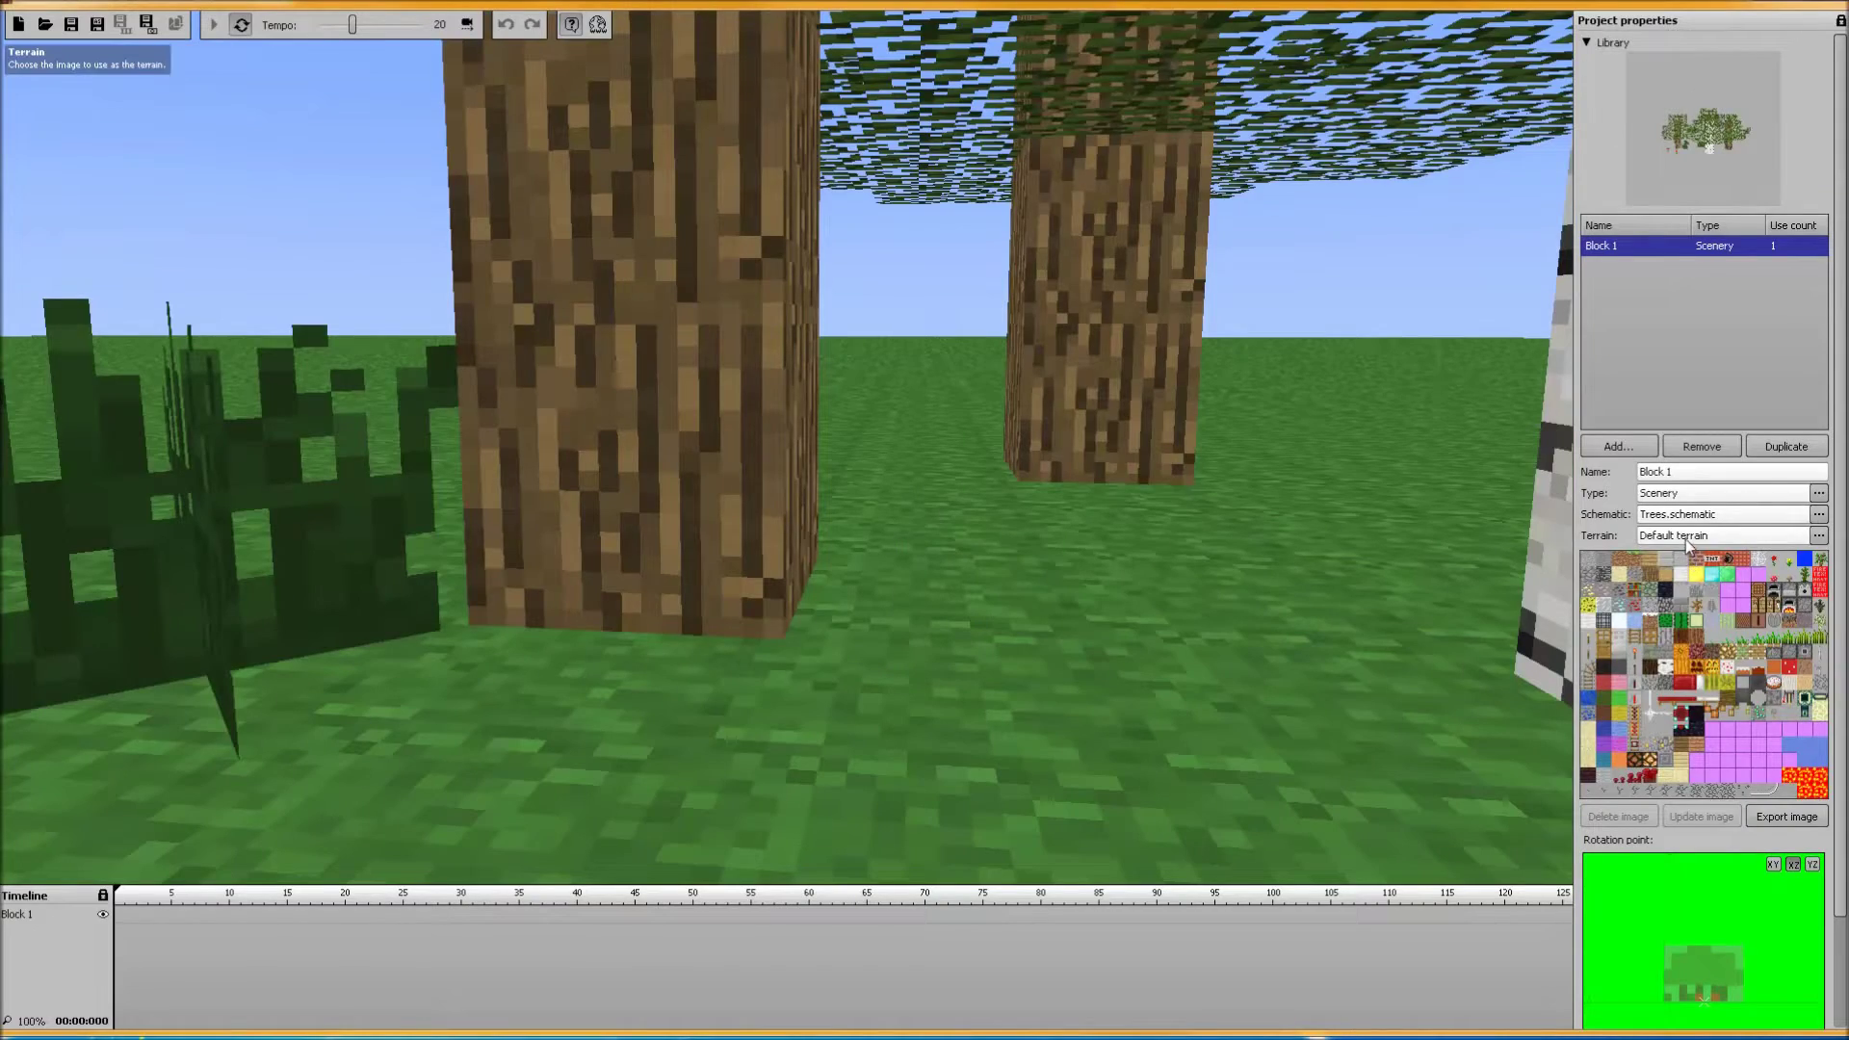
pyautogui.click(1687, 544)
pyautogui.click(1659, 587)
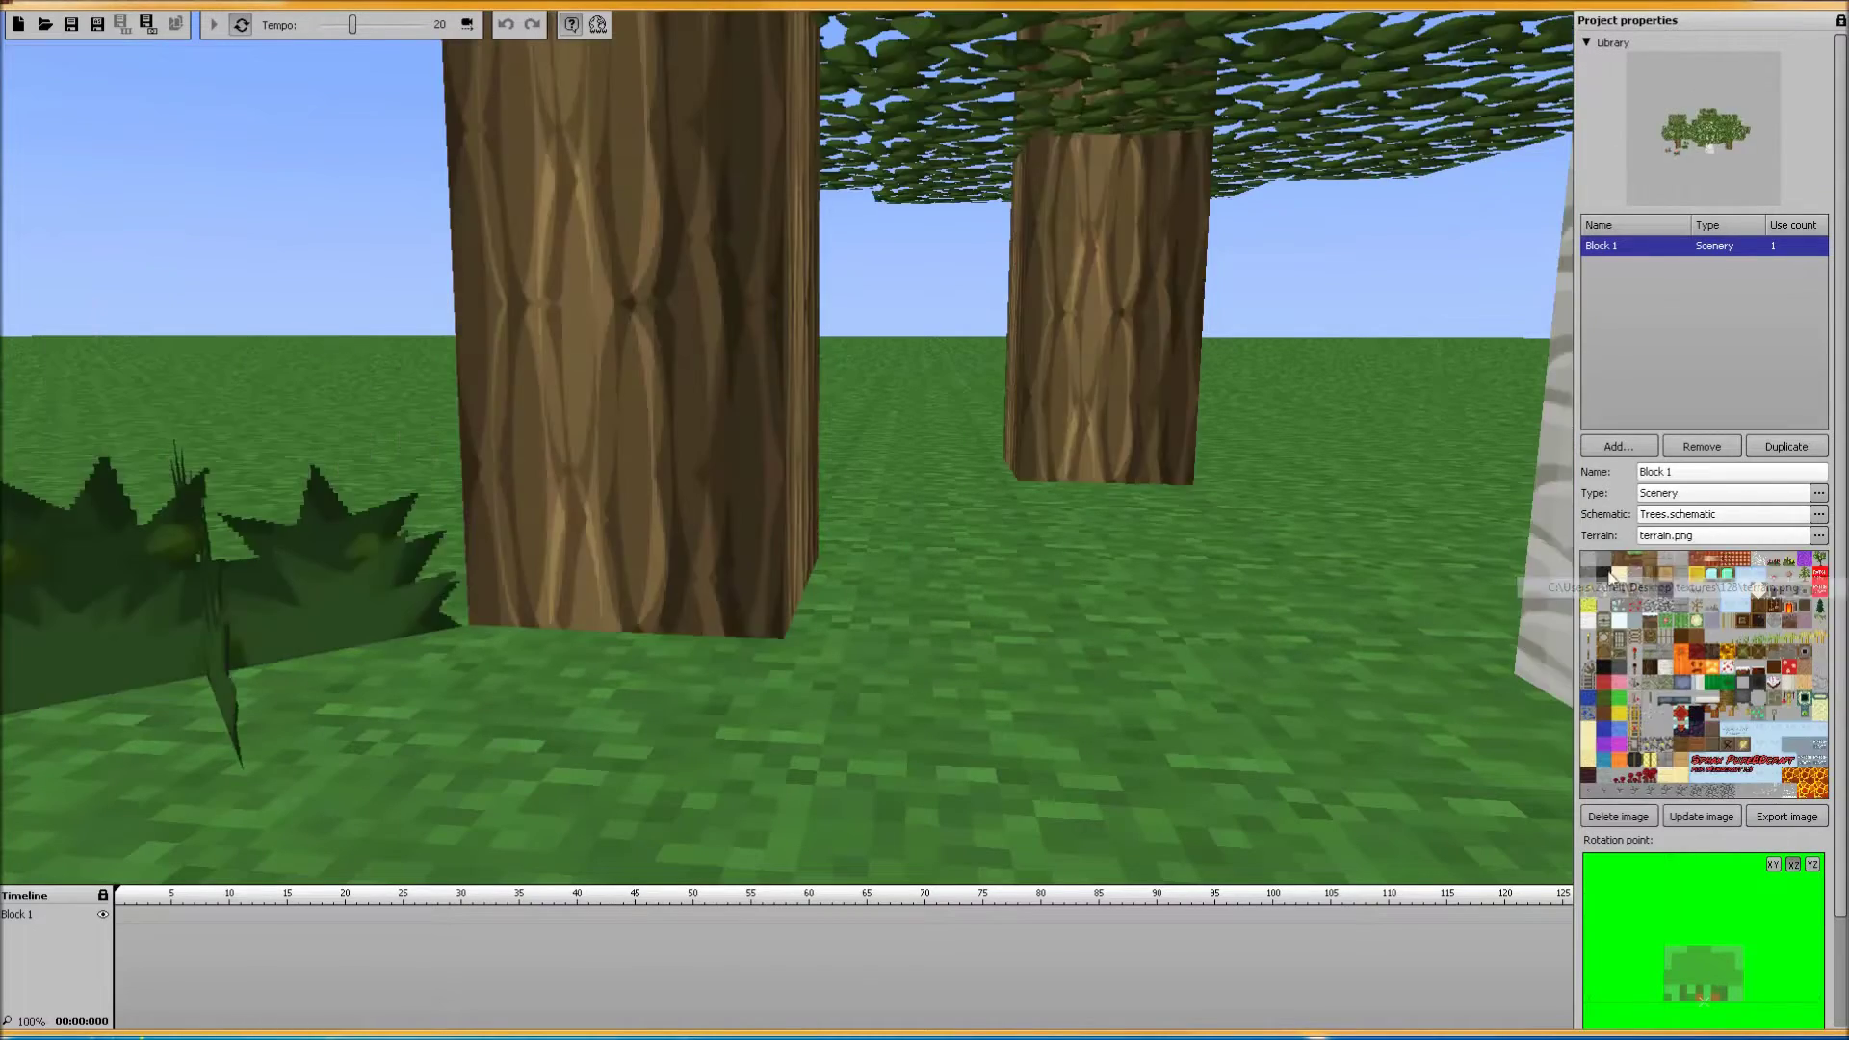
pyautogui.press('s')
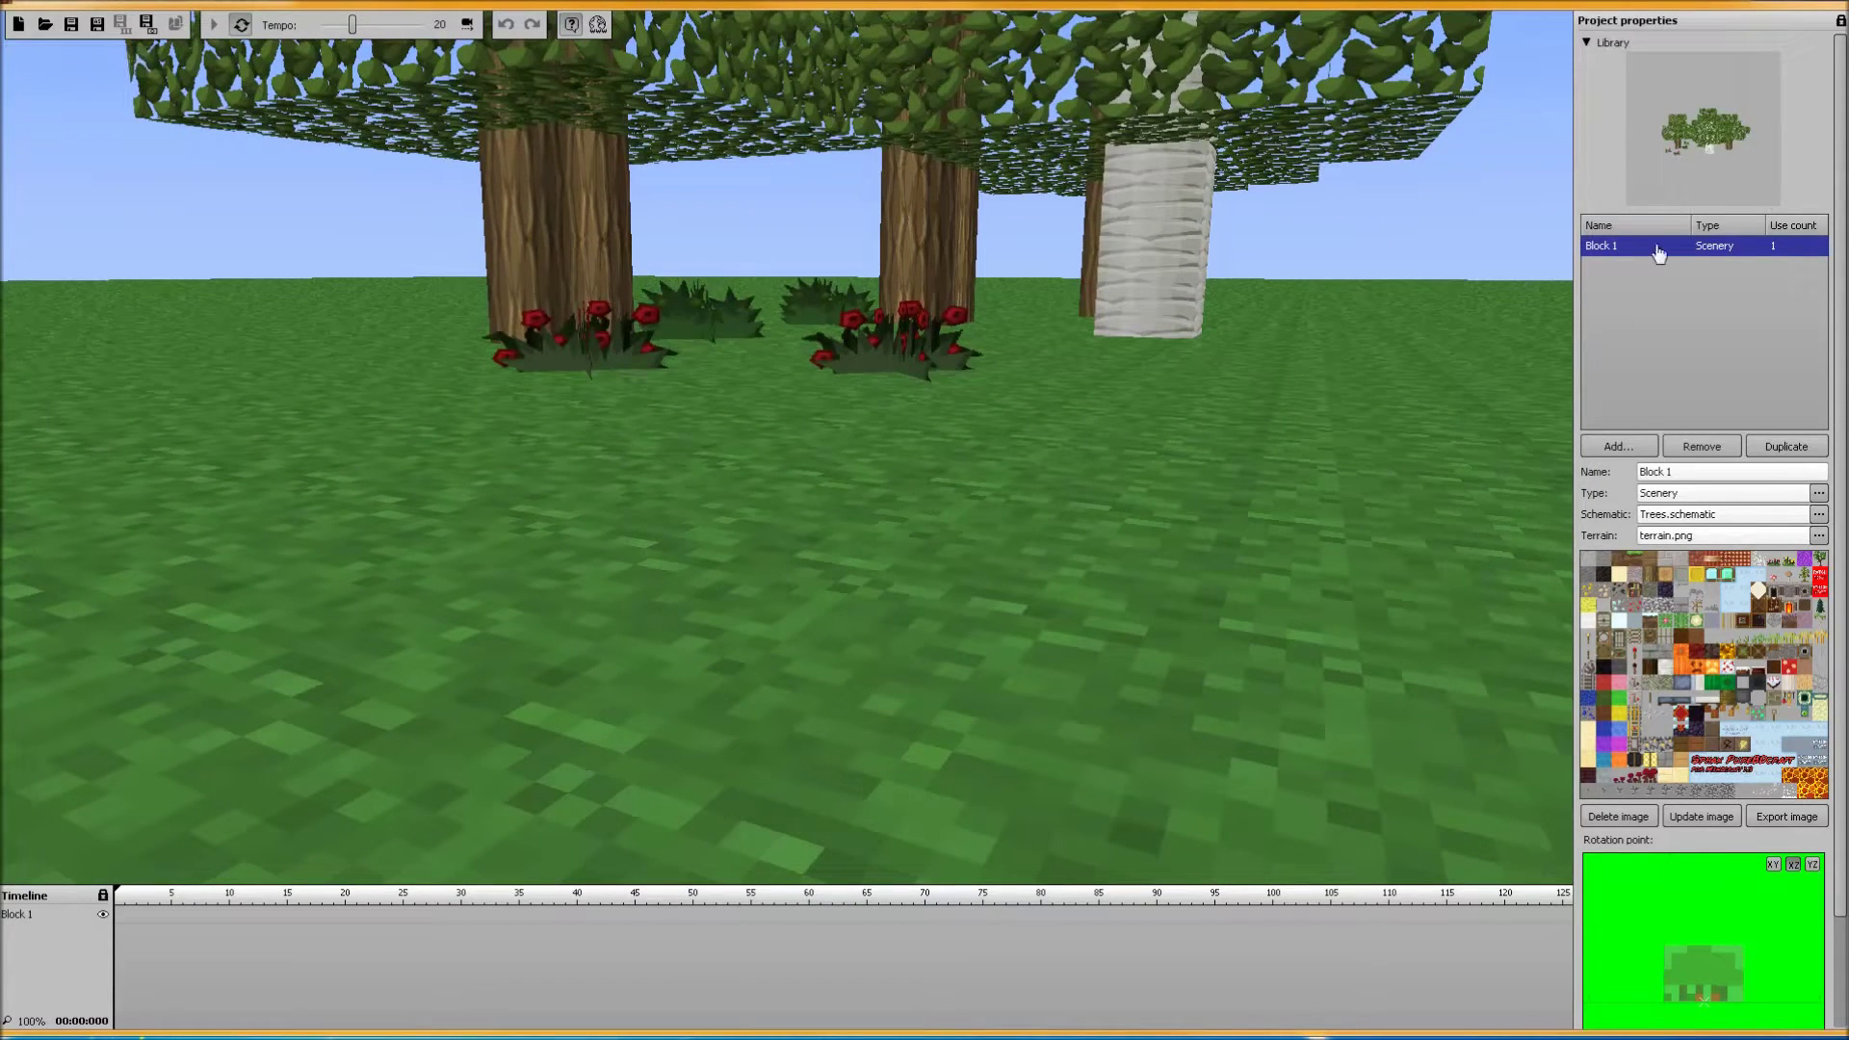
# - Switch from the library to the background settings and apply the previously loaded terrain.png to the ground
pyautogui.click(1585, 44)
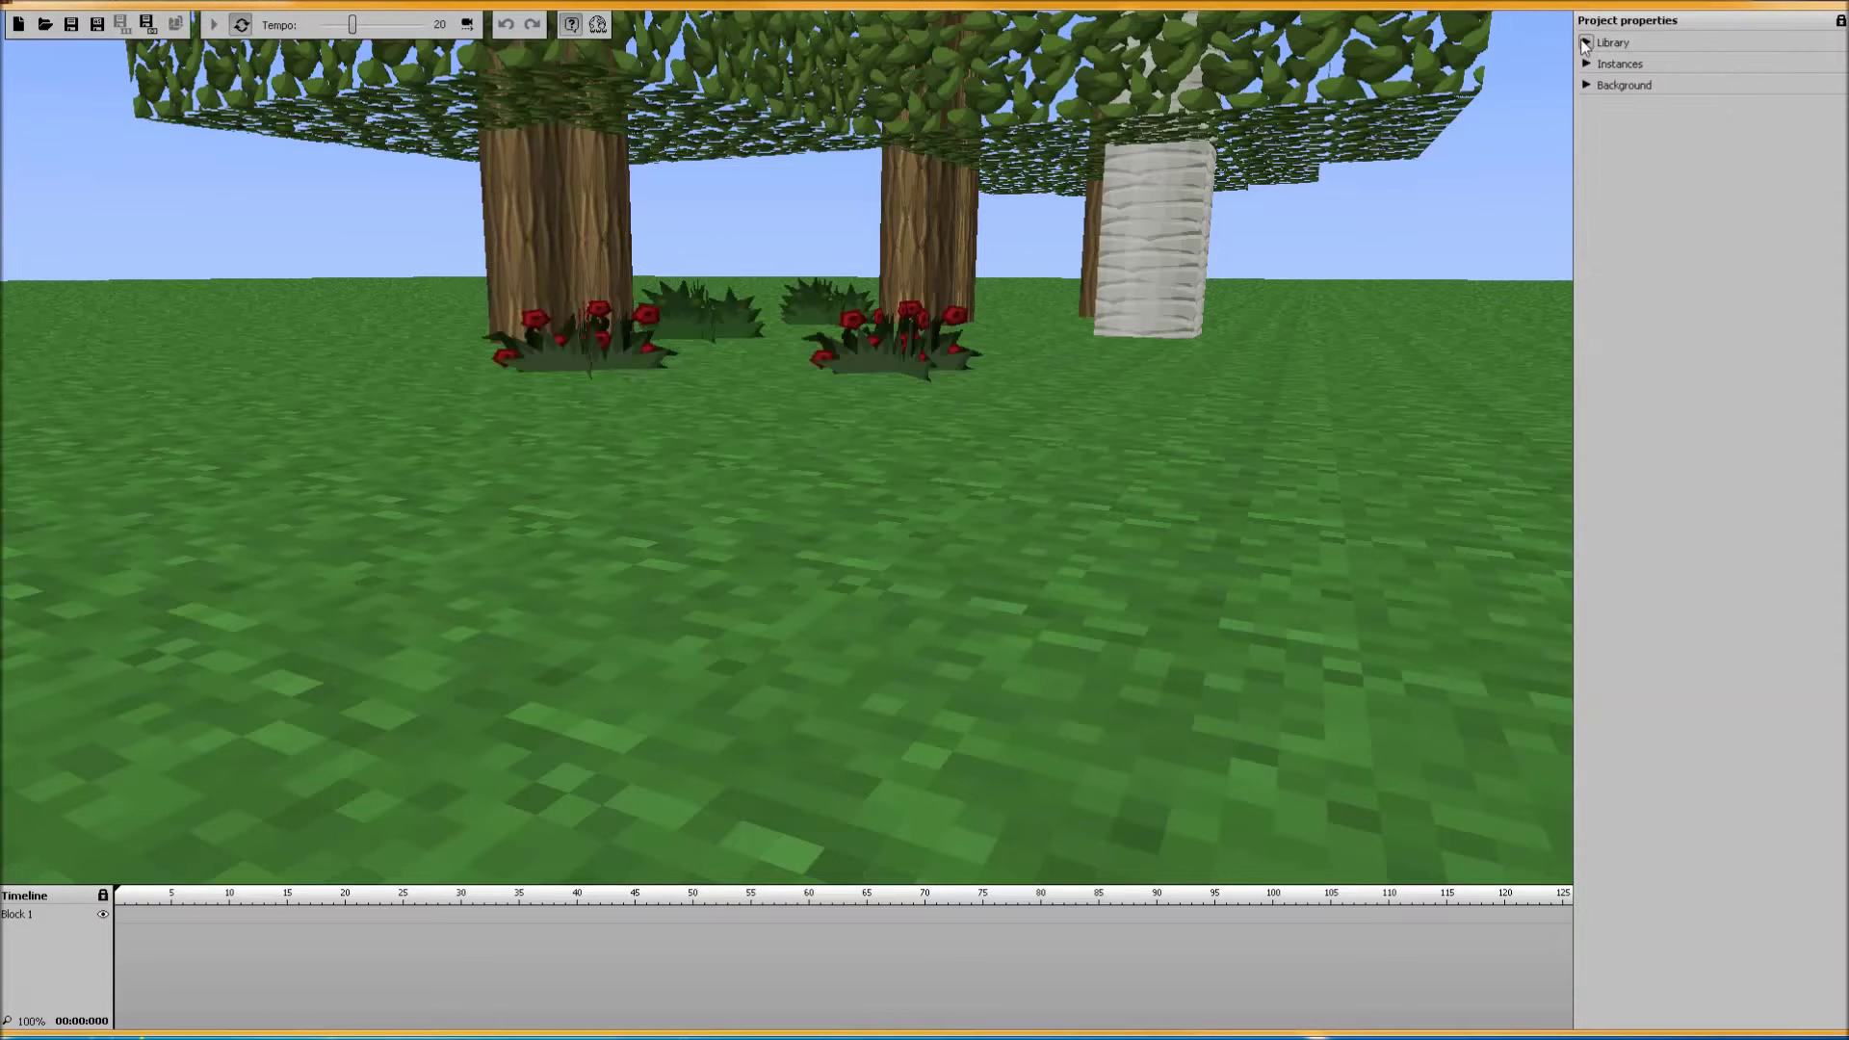
pyautogui.click(1586, 85)
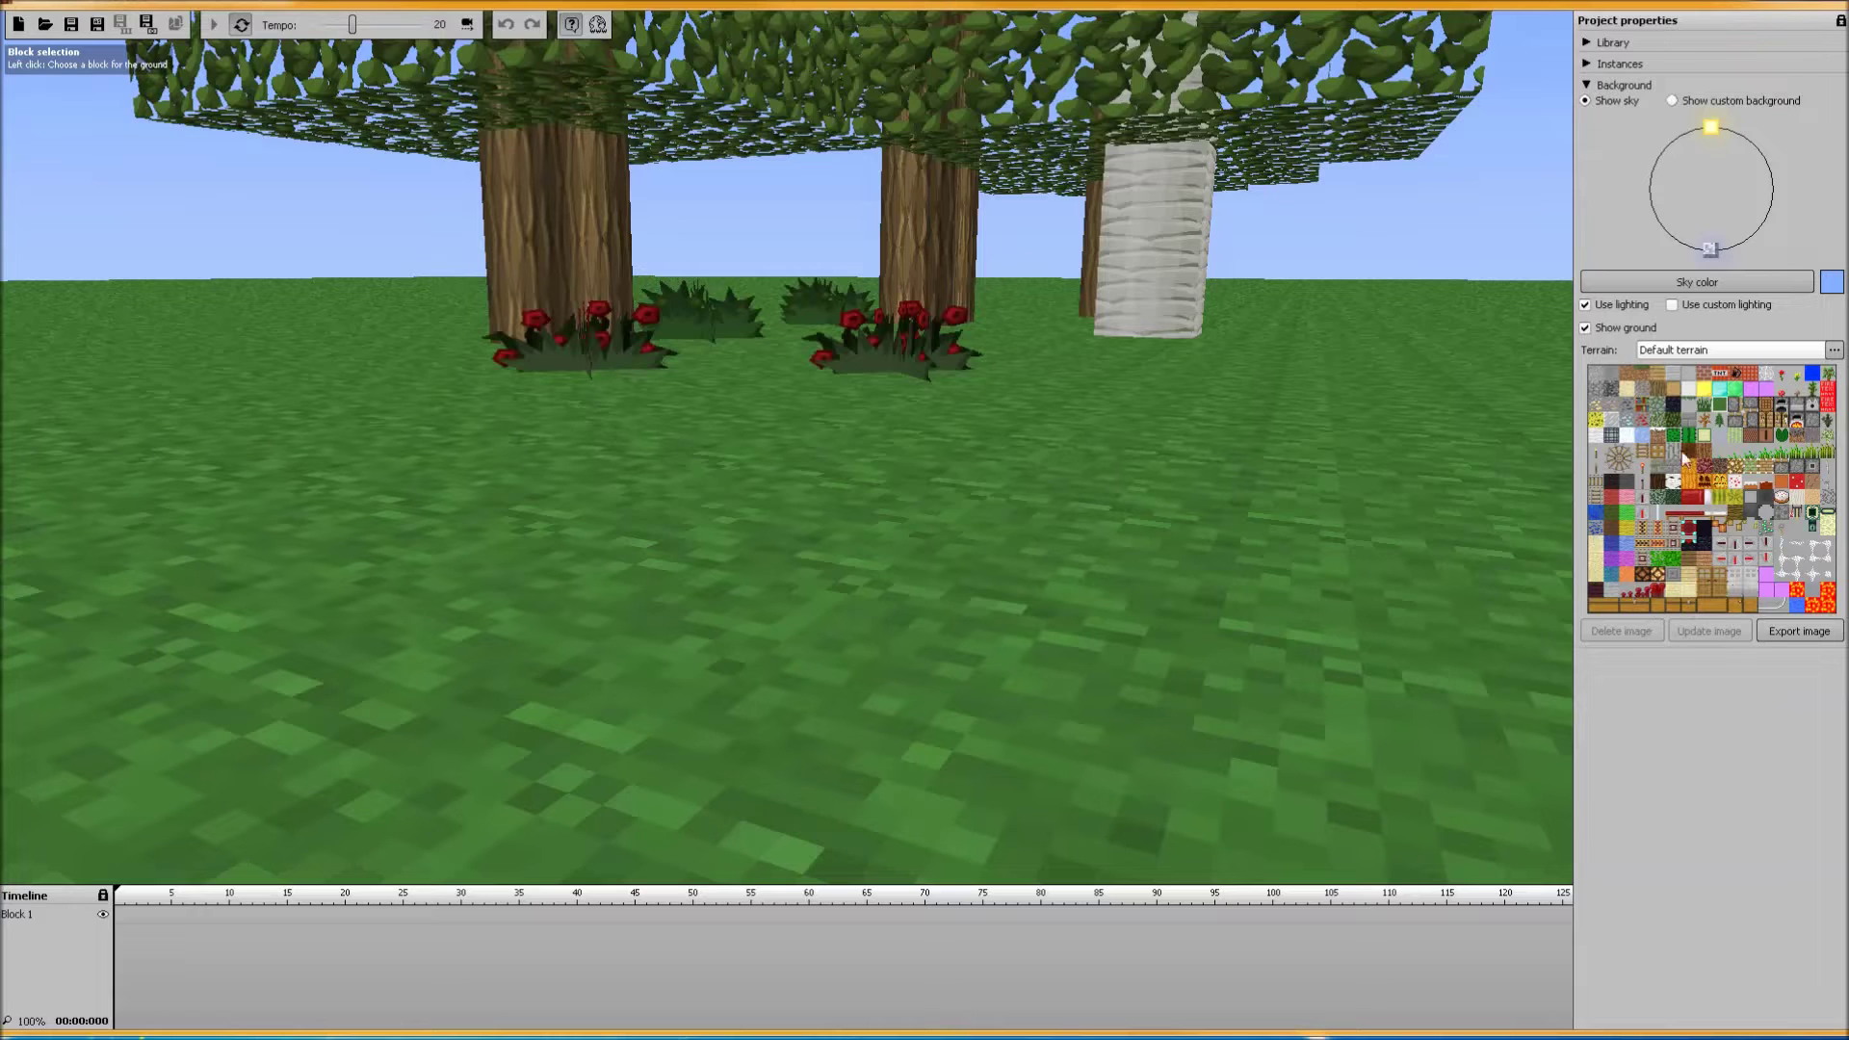
pyautogui.click(1699, 352)
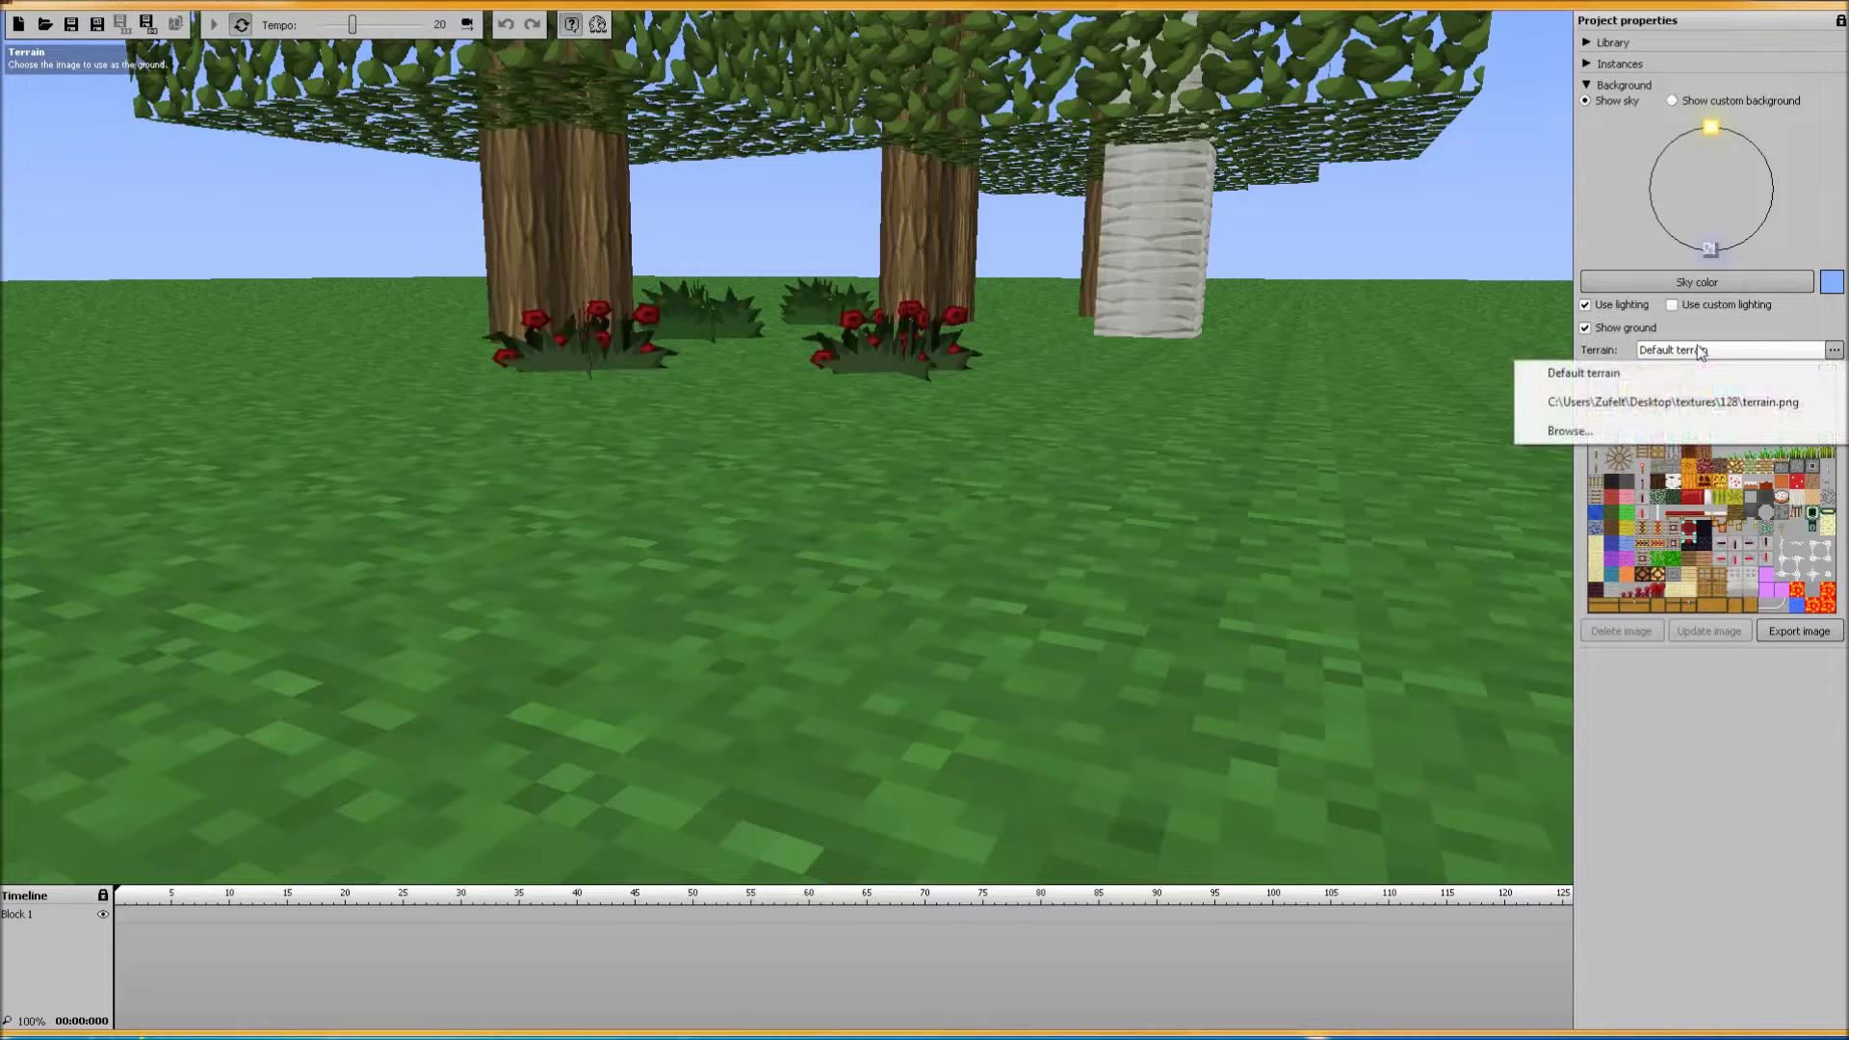
pyautogui.click(1692, 402)
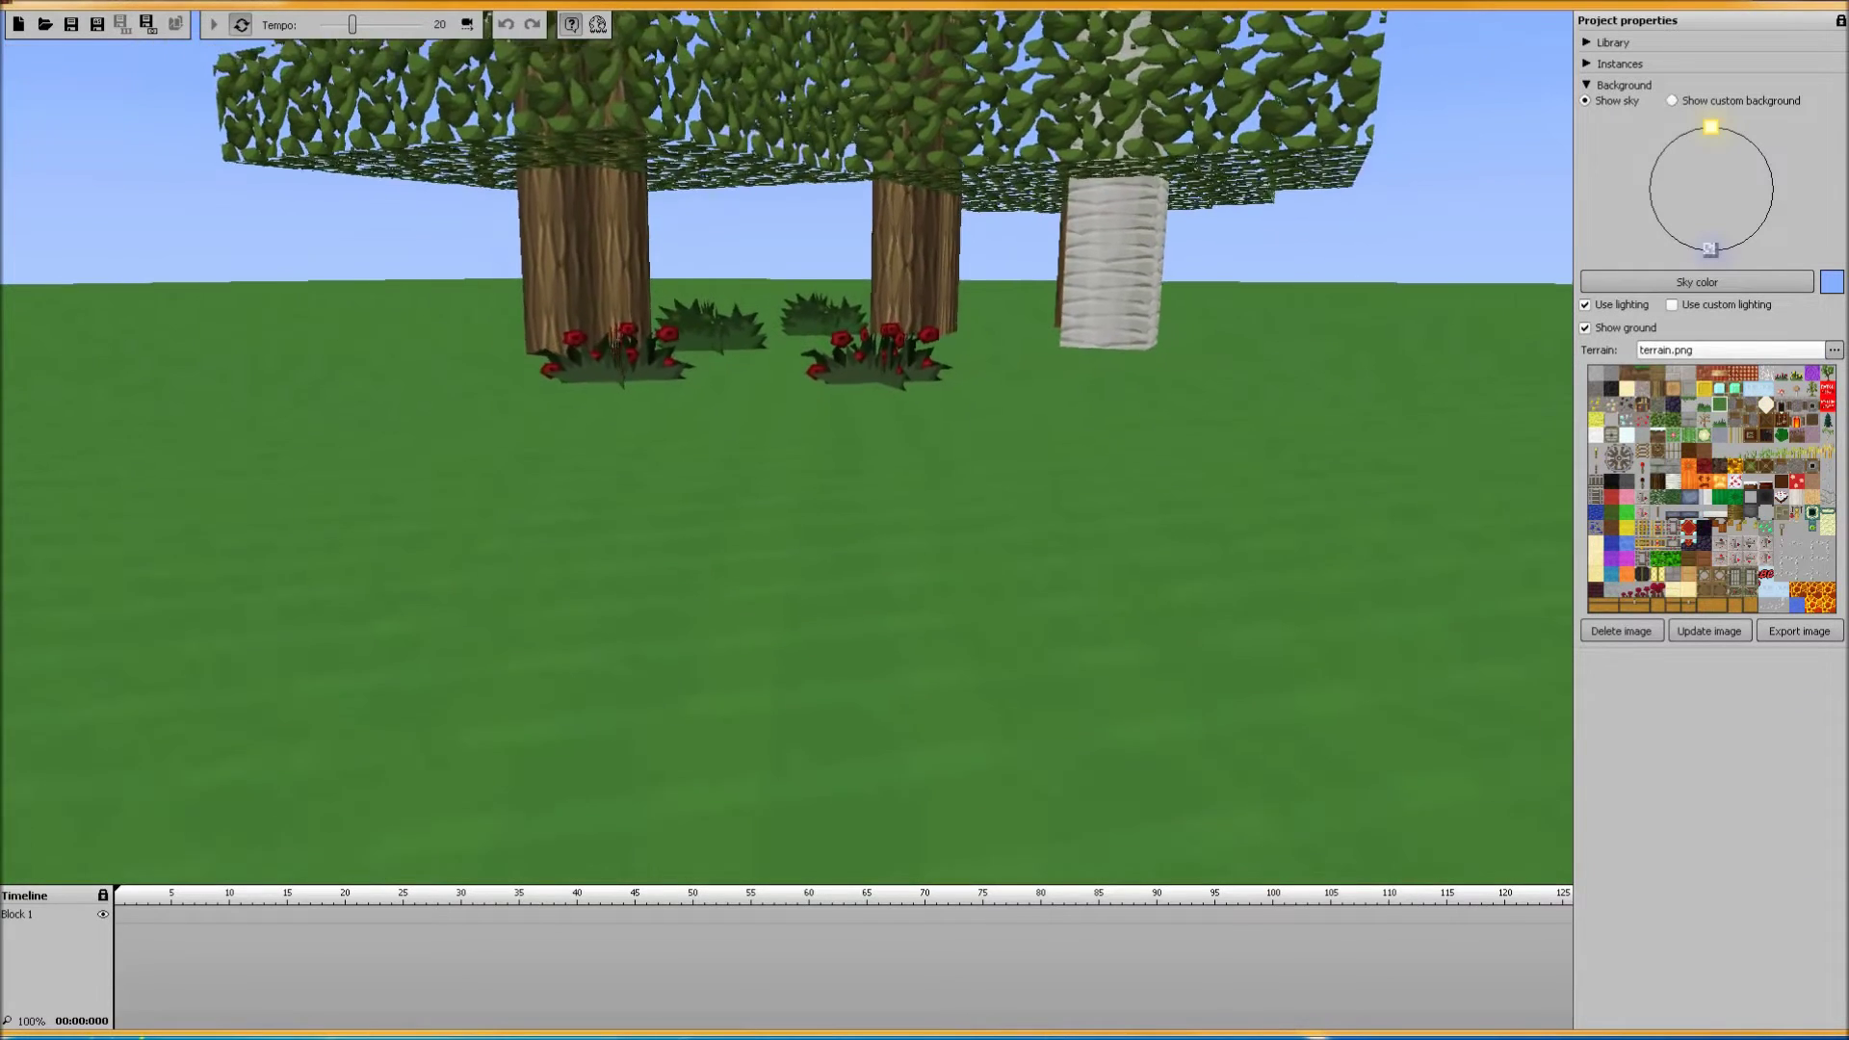
# - Examine the retextured ground and the trees from several distances and viewing angles
pyautogui.press('s')
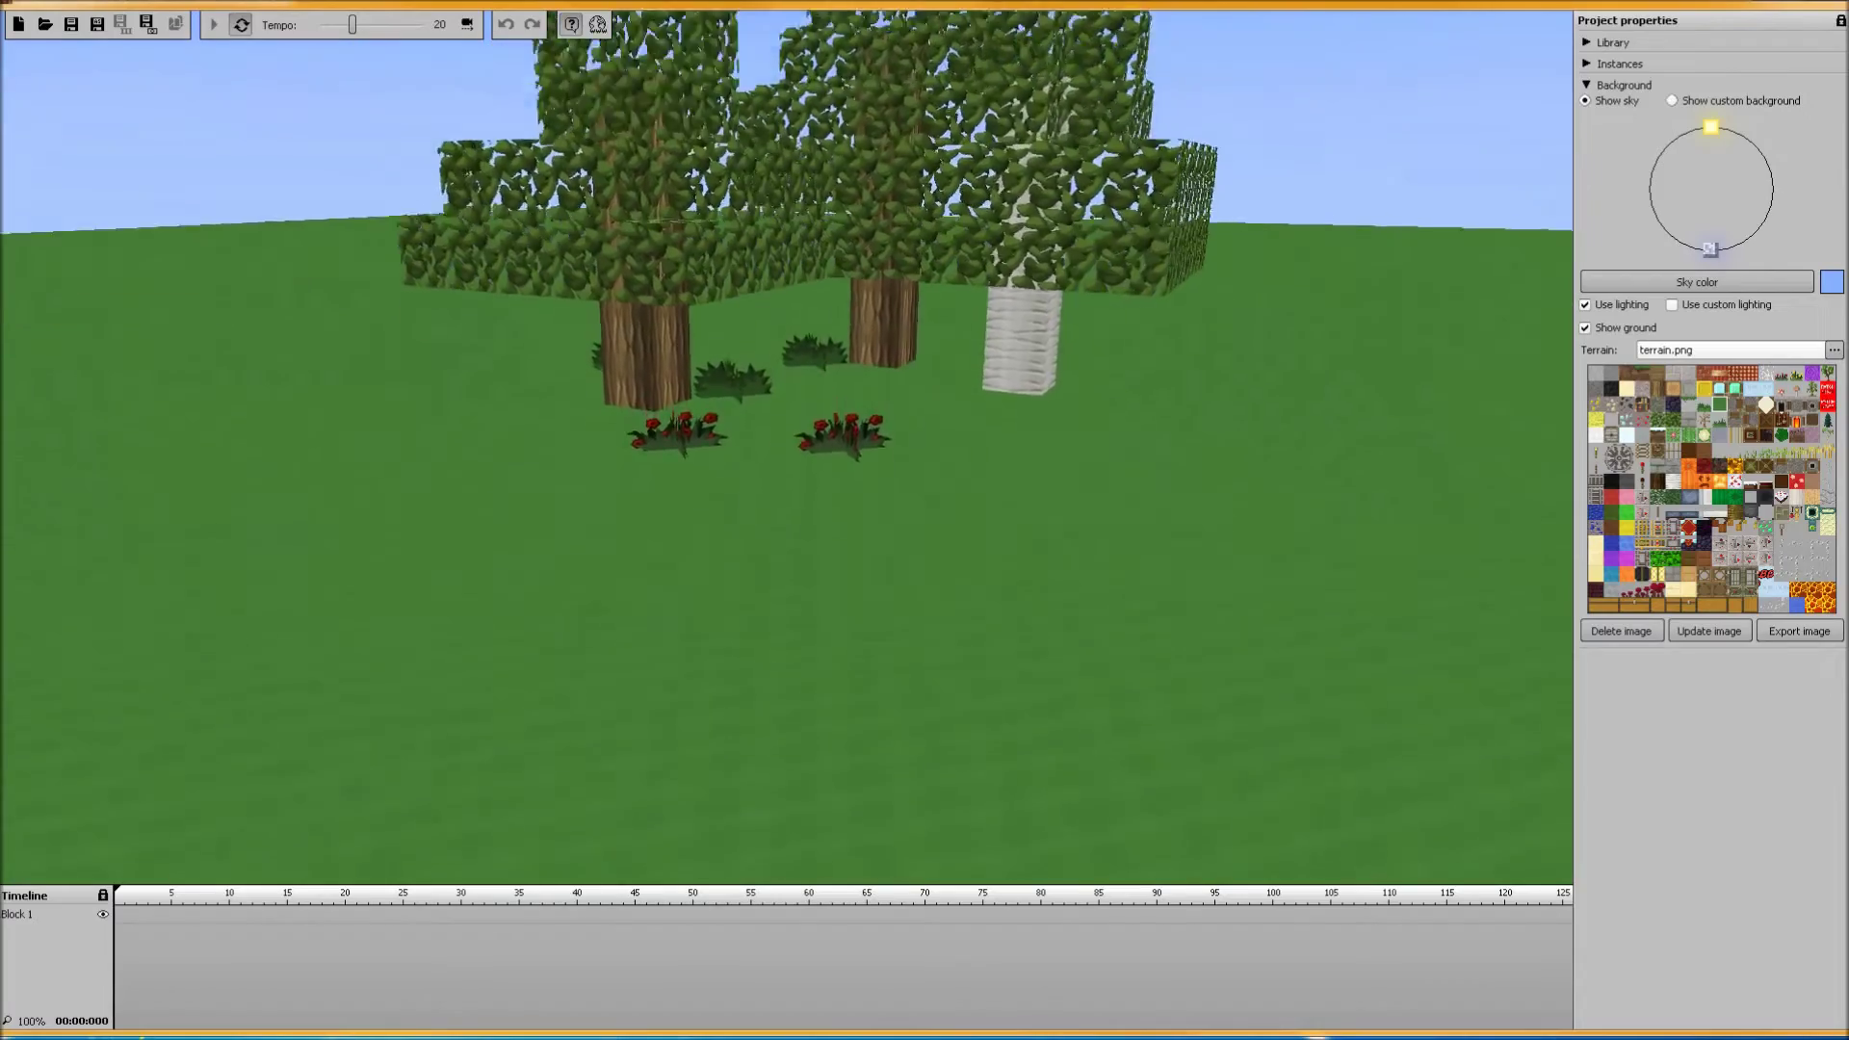
pyautogui.press('s')
pyautogui.press('w')
pyautogui.press('w')
pyautogui.press('s')
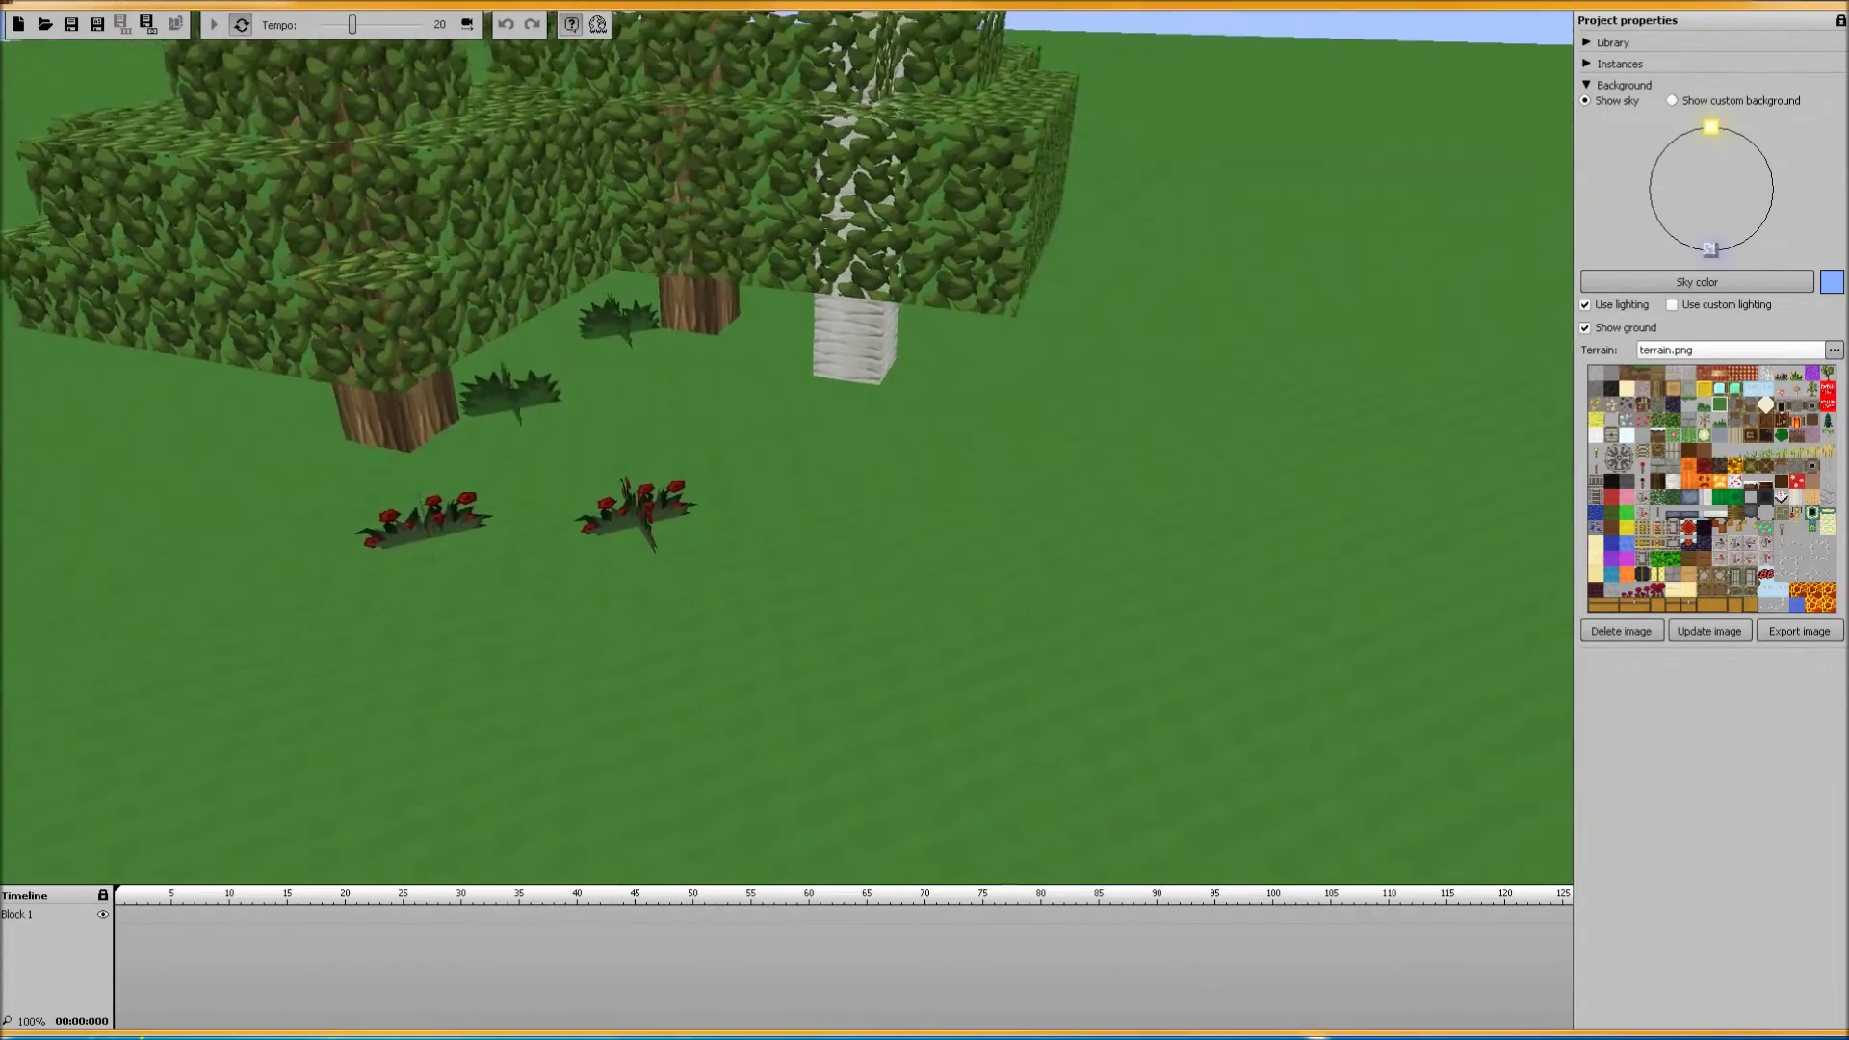
pyautogui.press('d')
pyautogui.press('w')
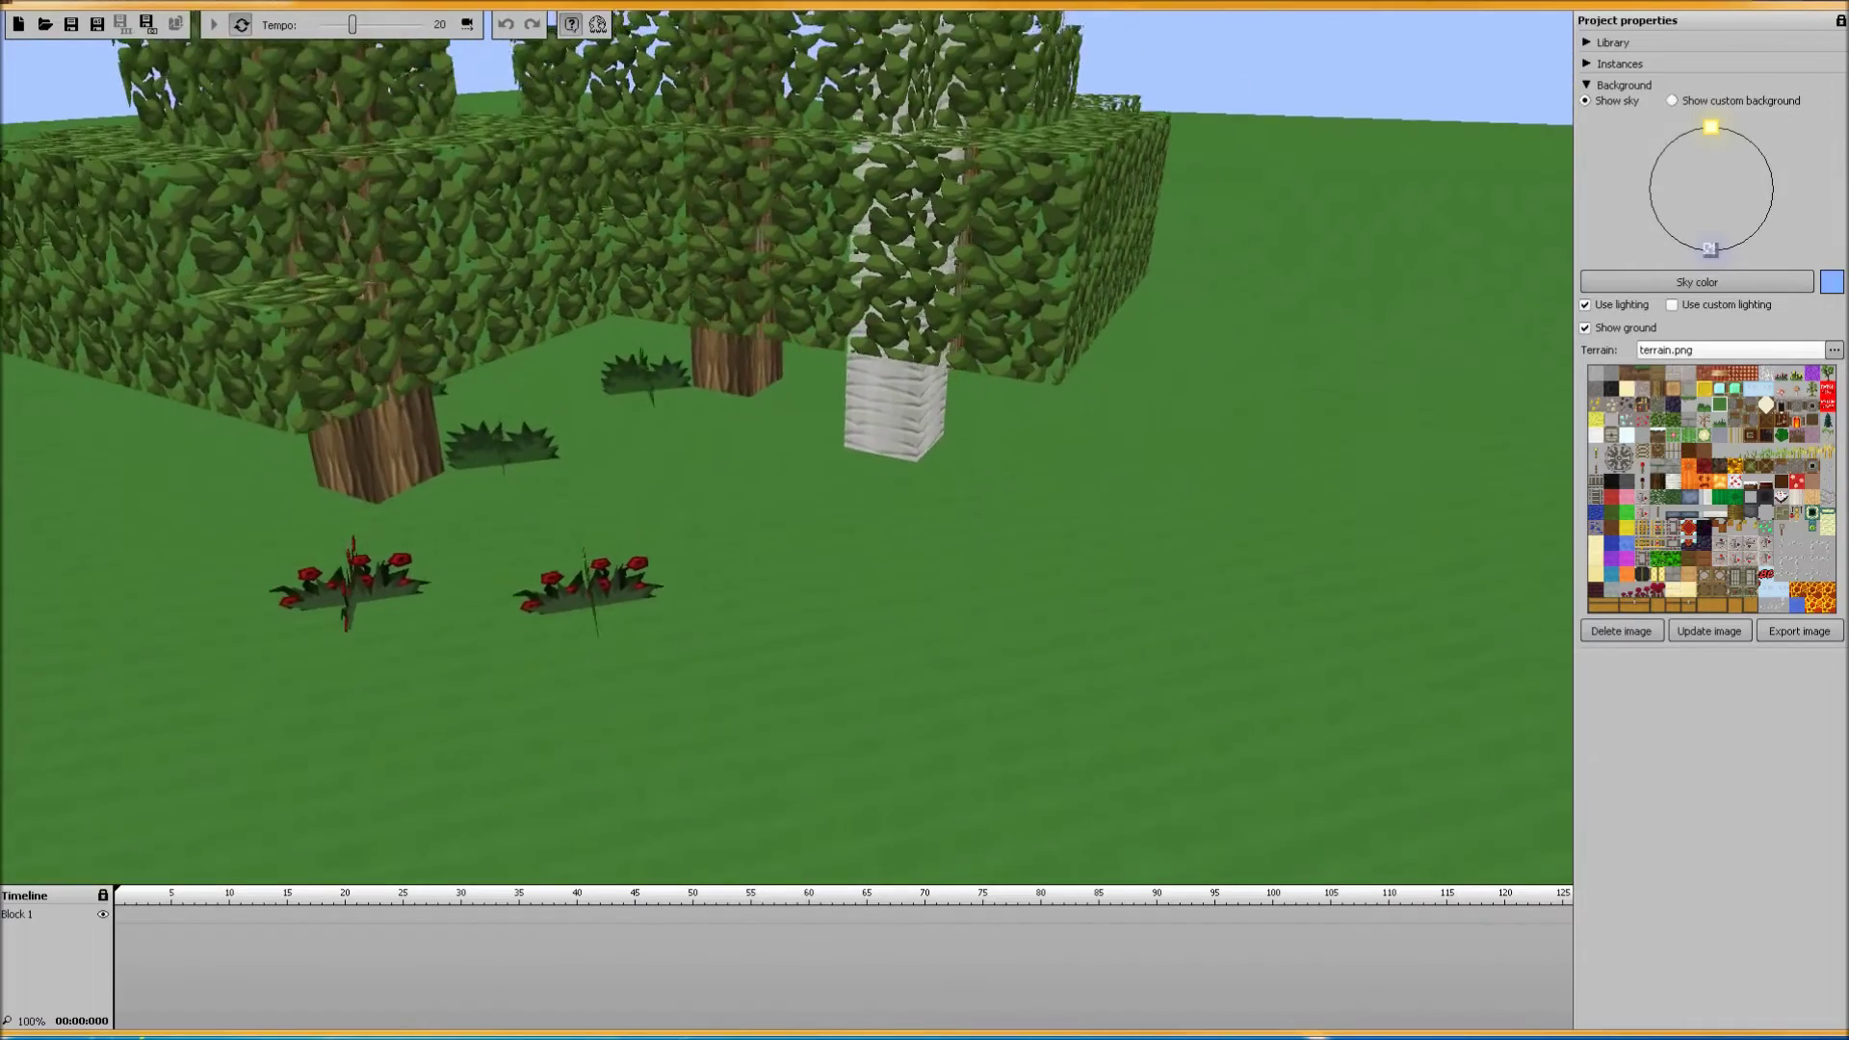
pyautogui.press('a')
pyautogui.press('a')
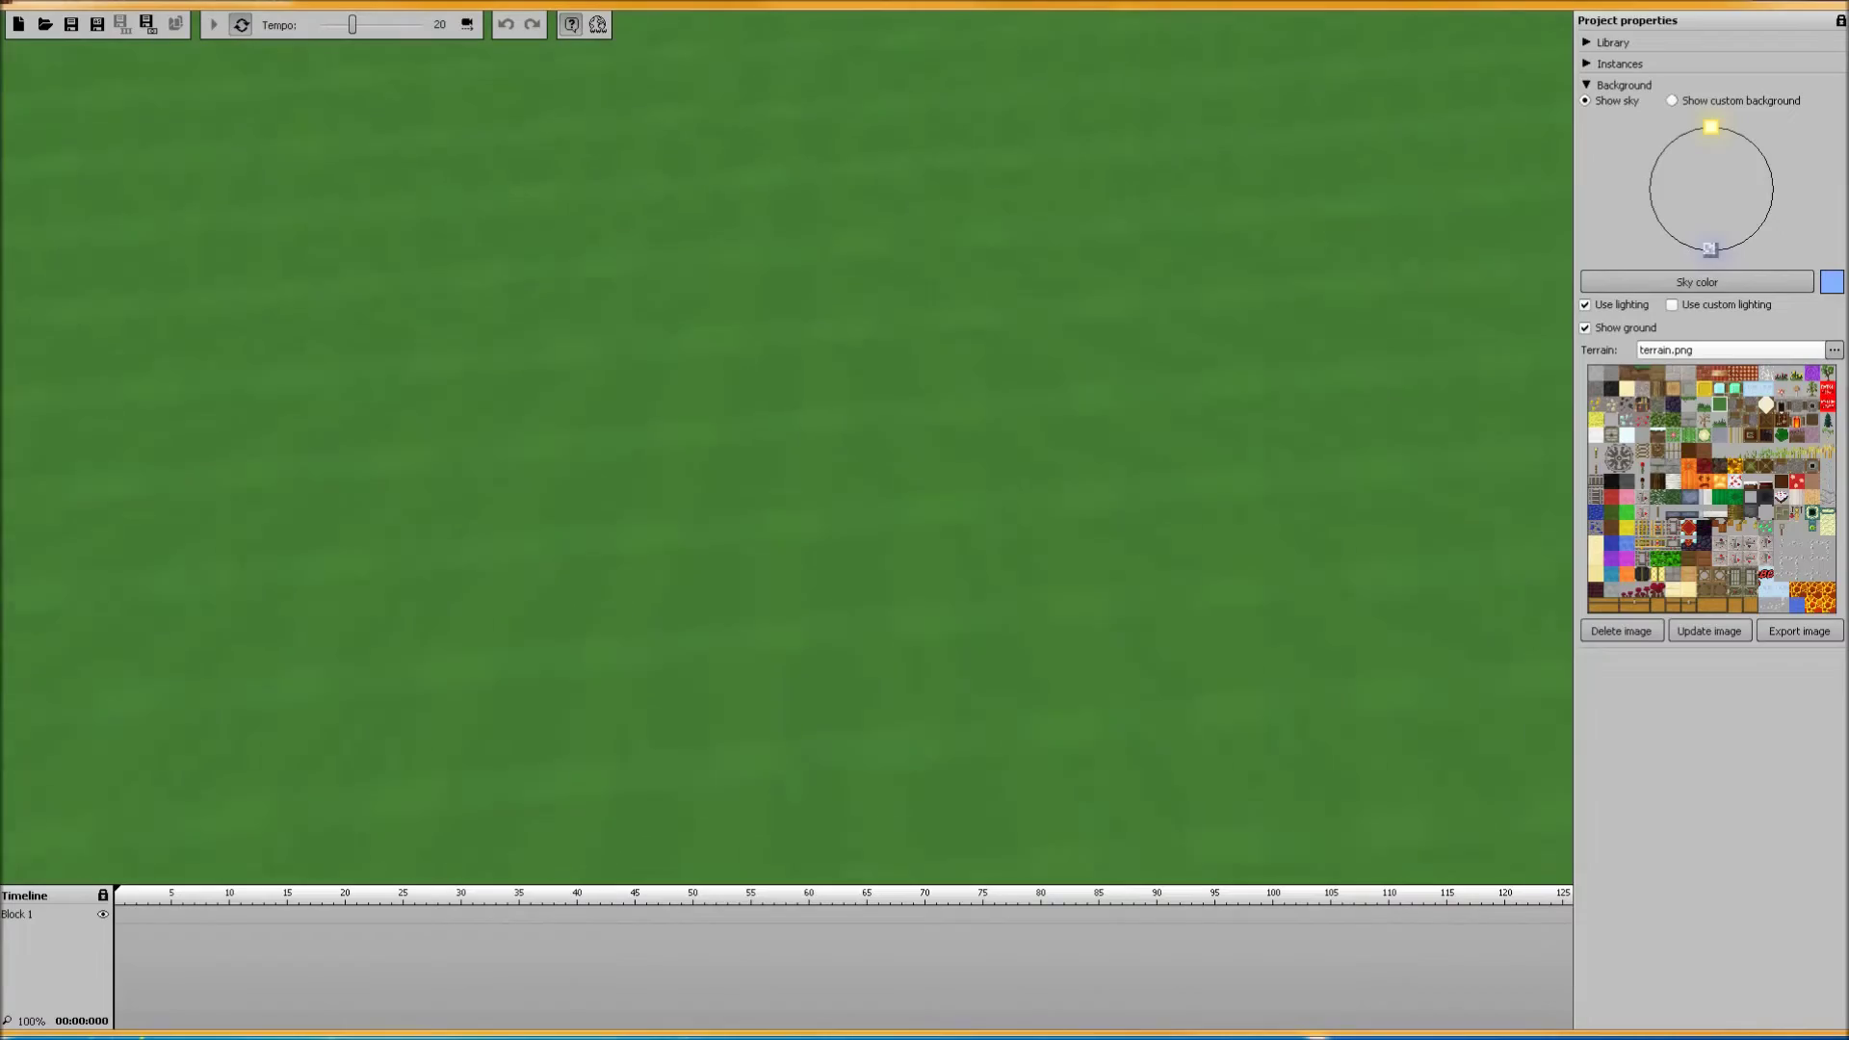
pyautogui.press('s')
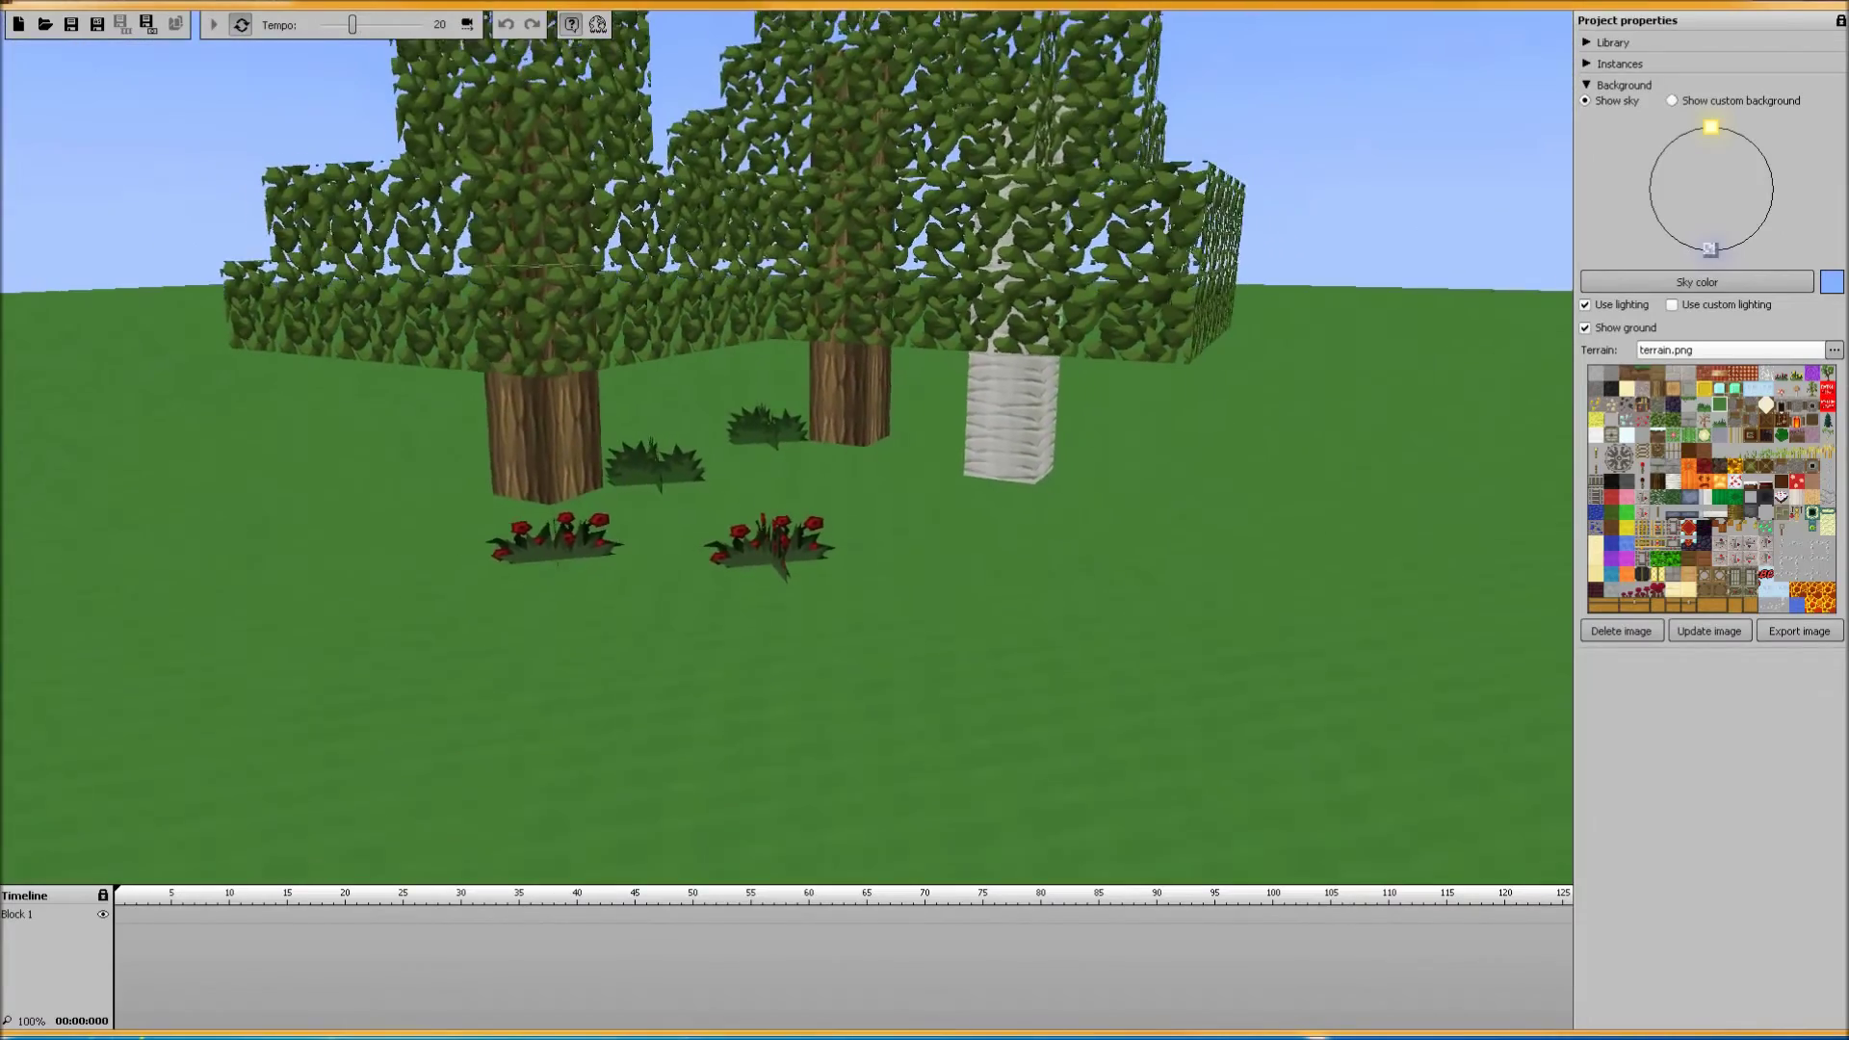
pyautogui.press('s')
pyautogui.press('w')
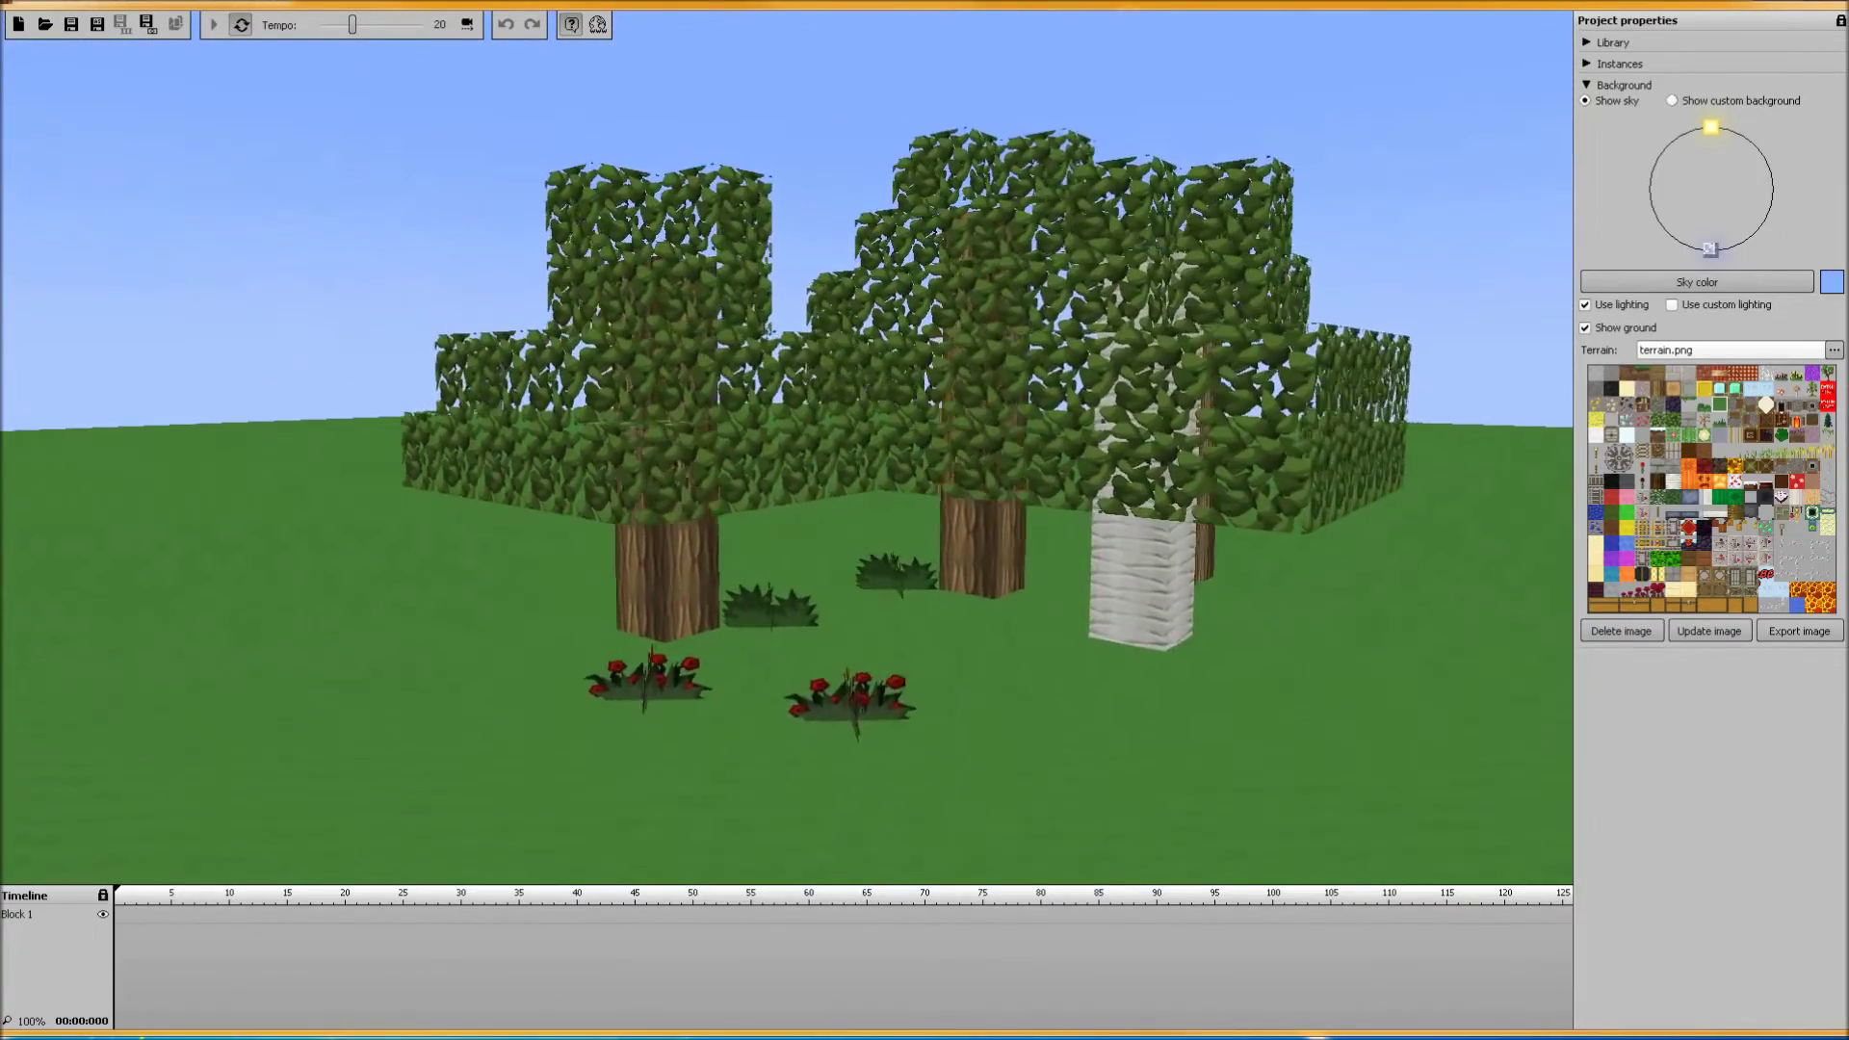
# - Shift the sun and moon slightly around the sky dial to change the lighting direction, and close the background settings
pyautogui.press('w')
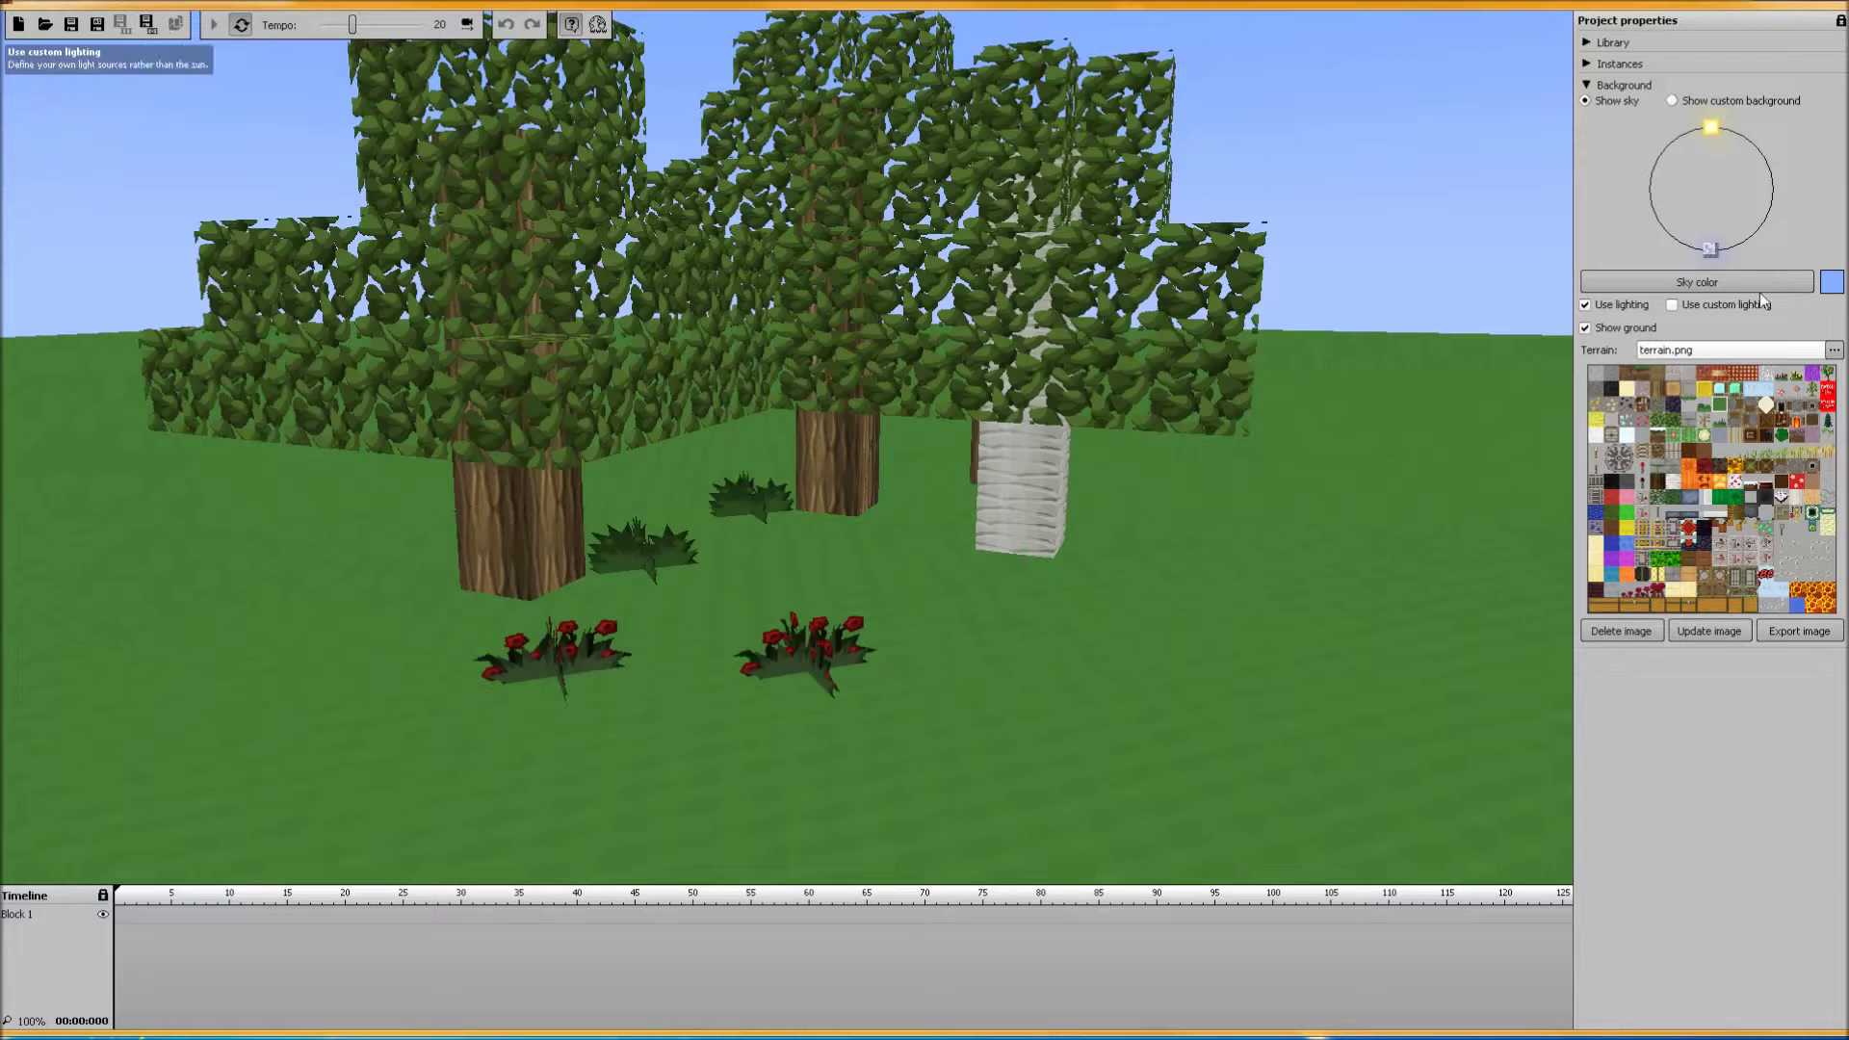
pyautogui.moveTo(1709, 249); pyautogui.dragTo(1665, 230)
pyautogui.click(1586, 85)
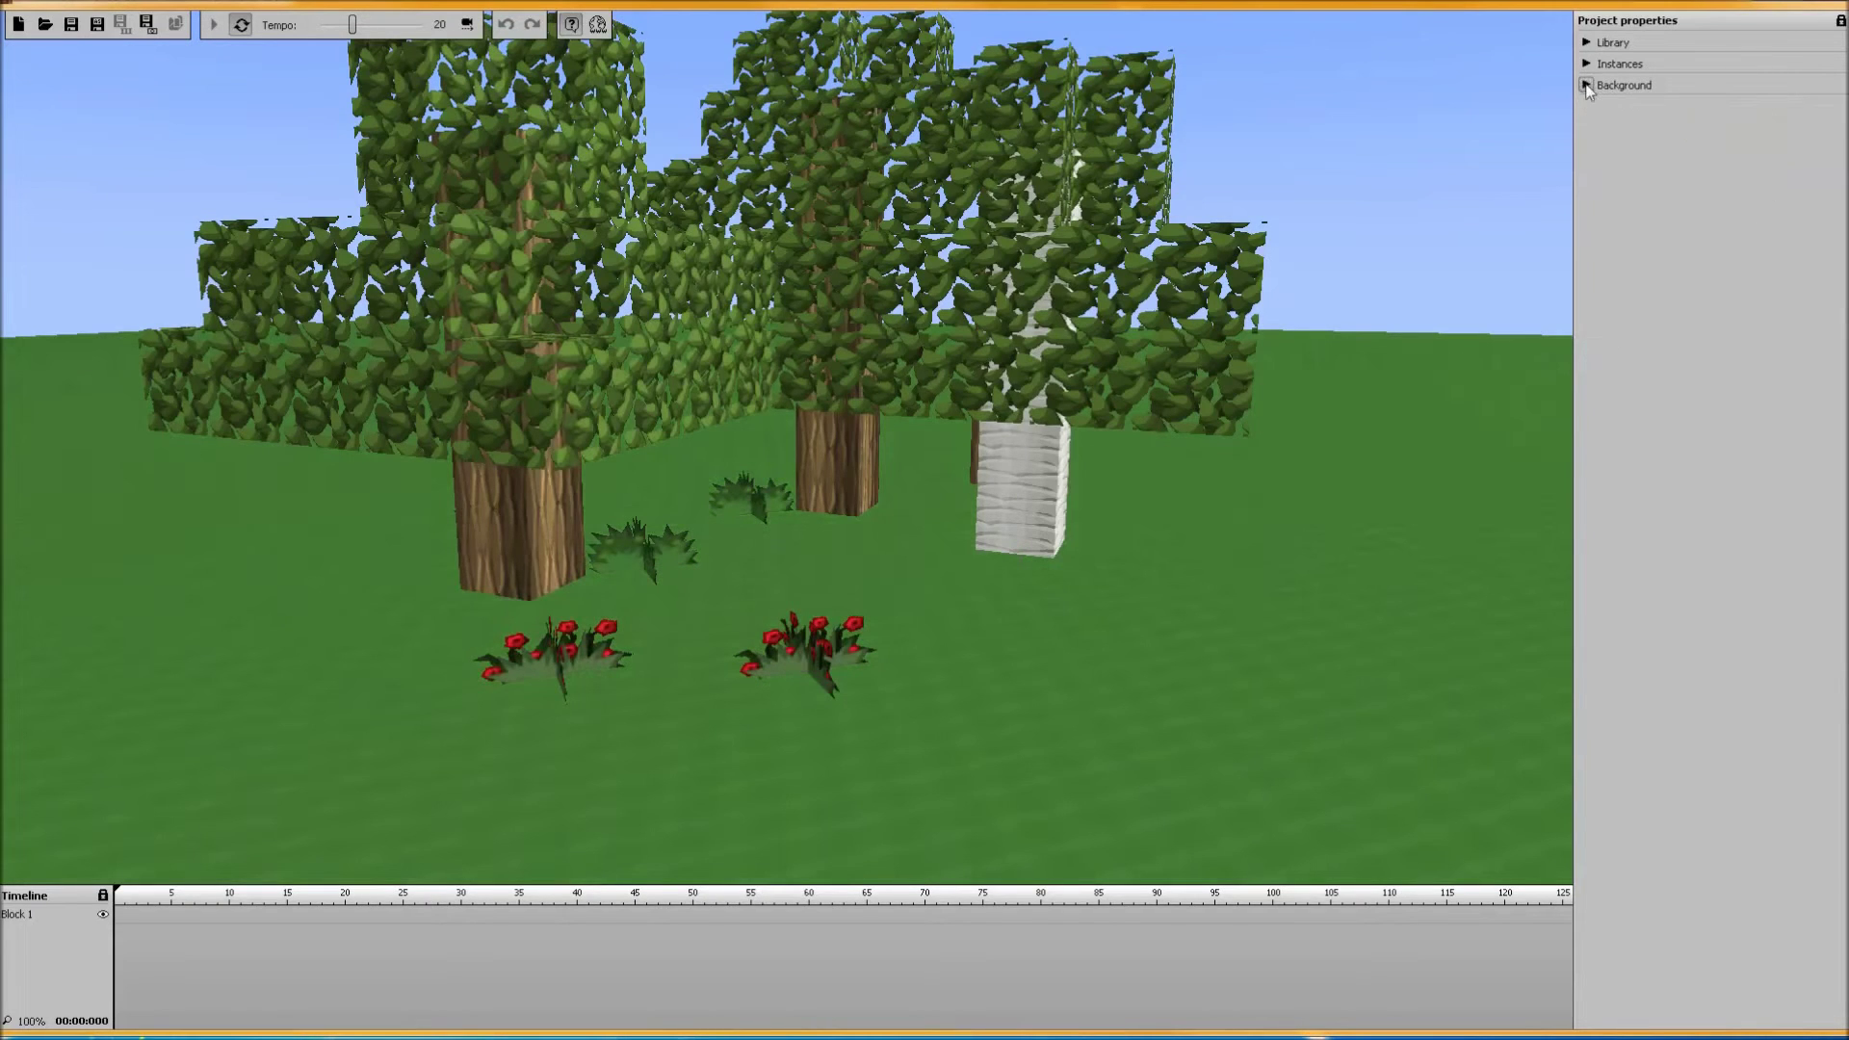
# - Add a new character with the Human model and Default skin to the library
pyautogui.click(1586, 64)
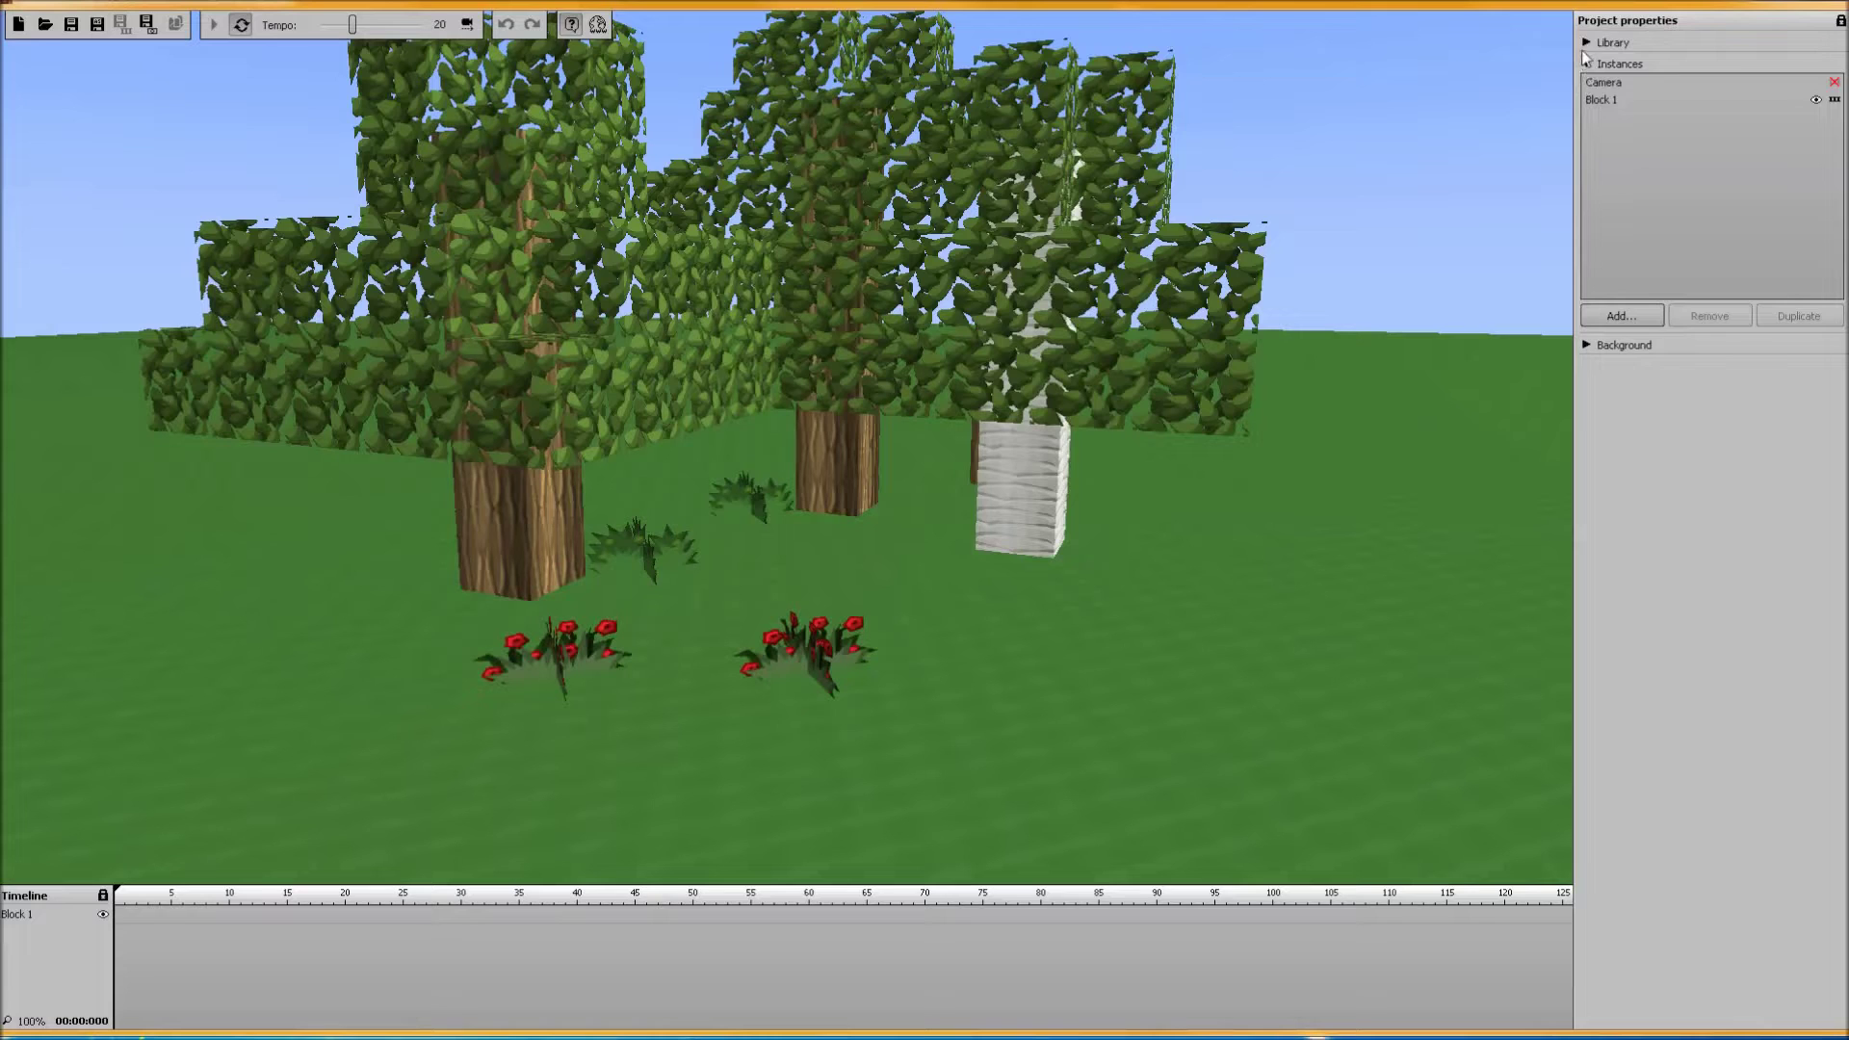
pyautogui.click(1586, 42)
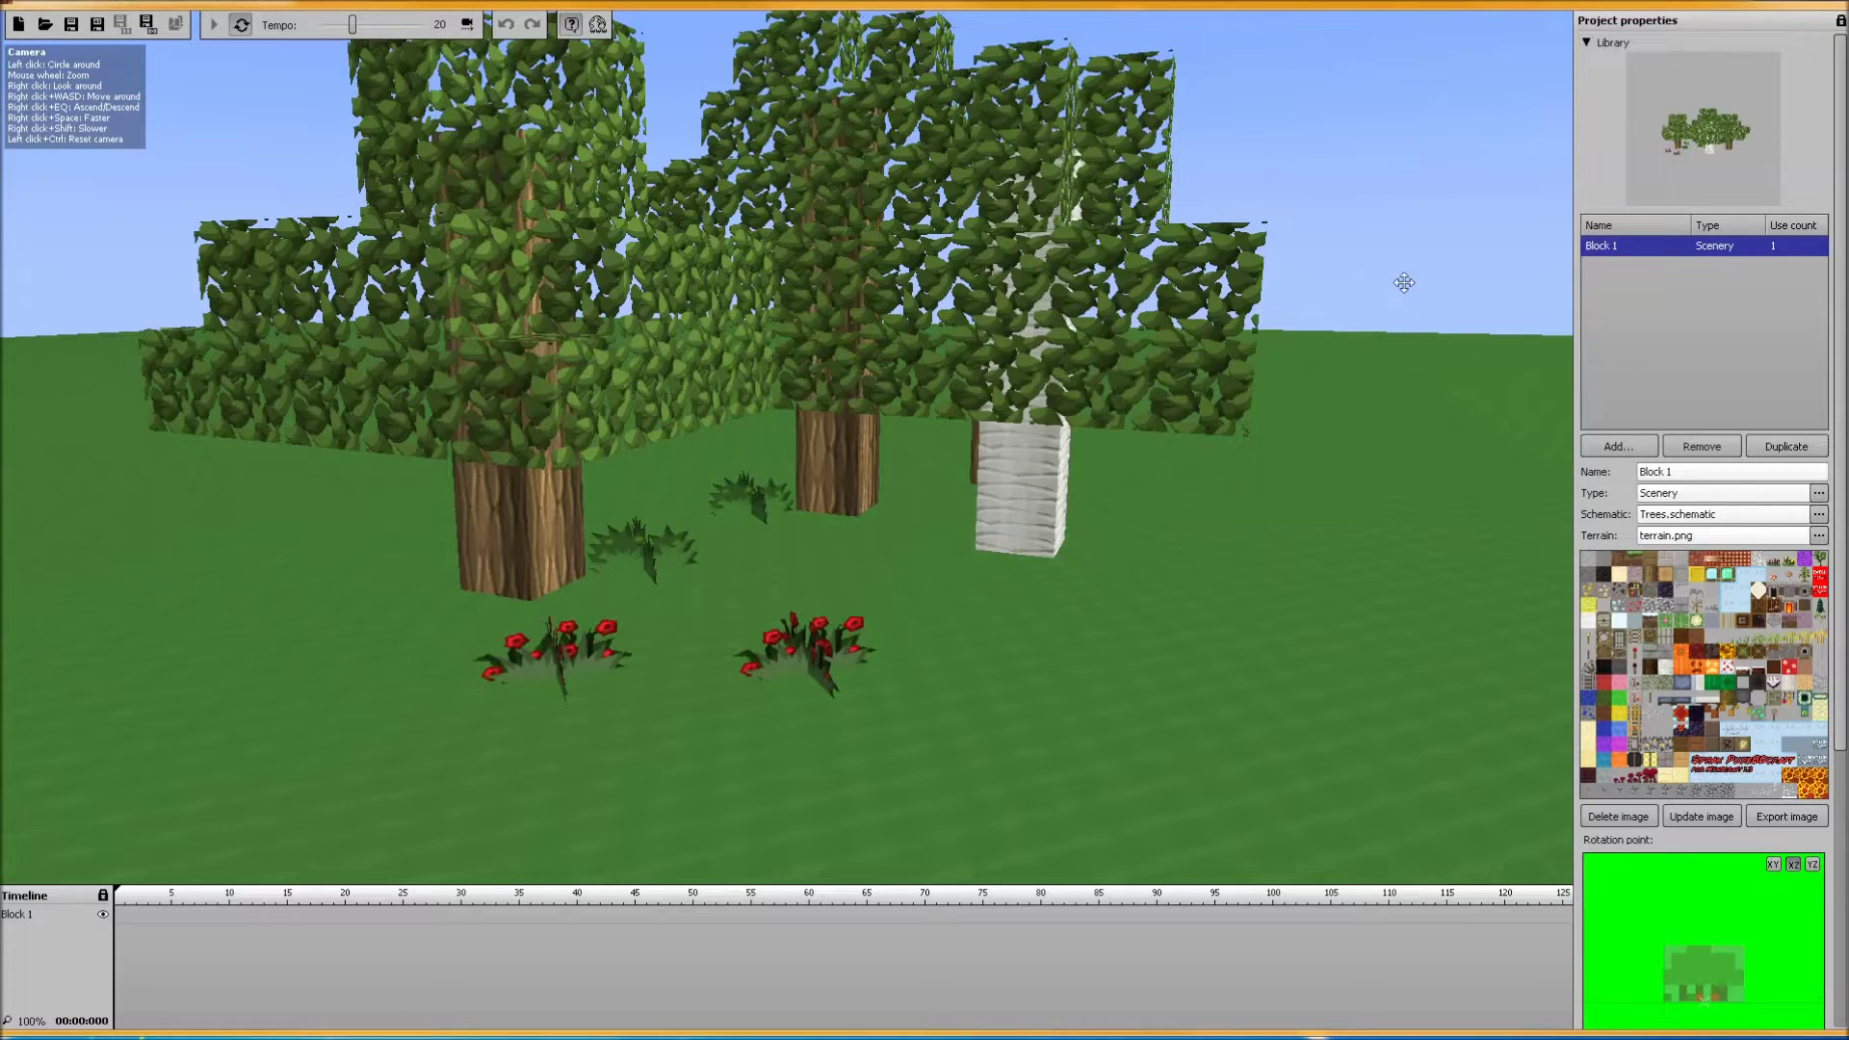
pyautogui.click(1631, 446)
pyautogui.click(1638, 471)
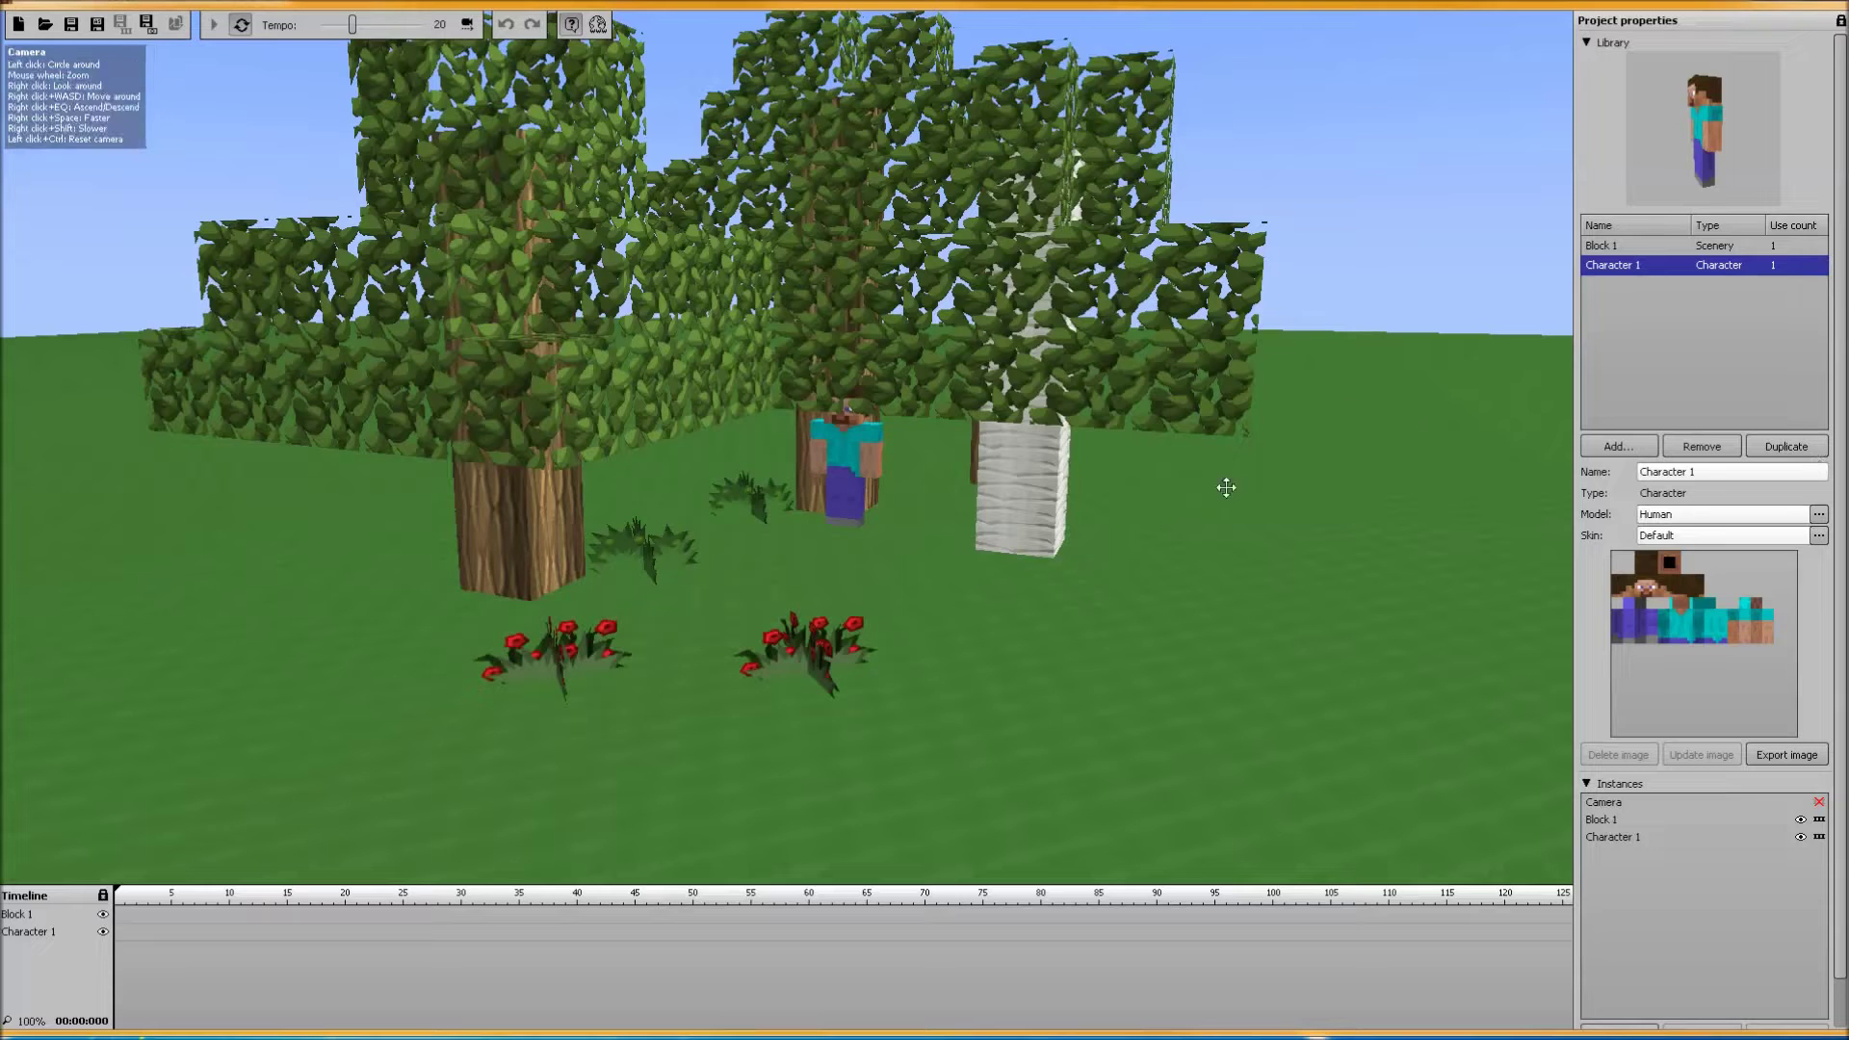
# - Create a keyframe at frame 0 for the character and move it out from under the trees onto the grass beside the flowers
pyautogui.doubleClick(121, 933)
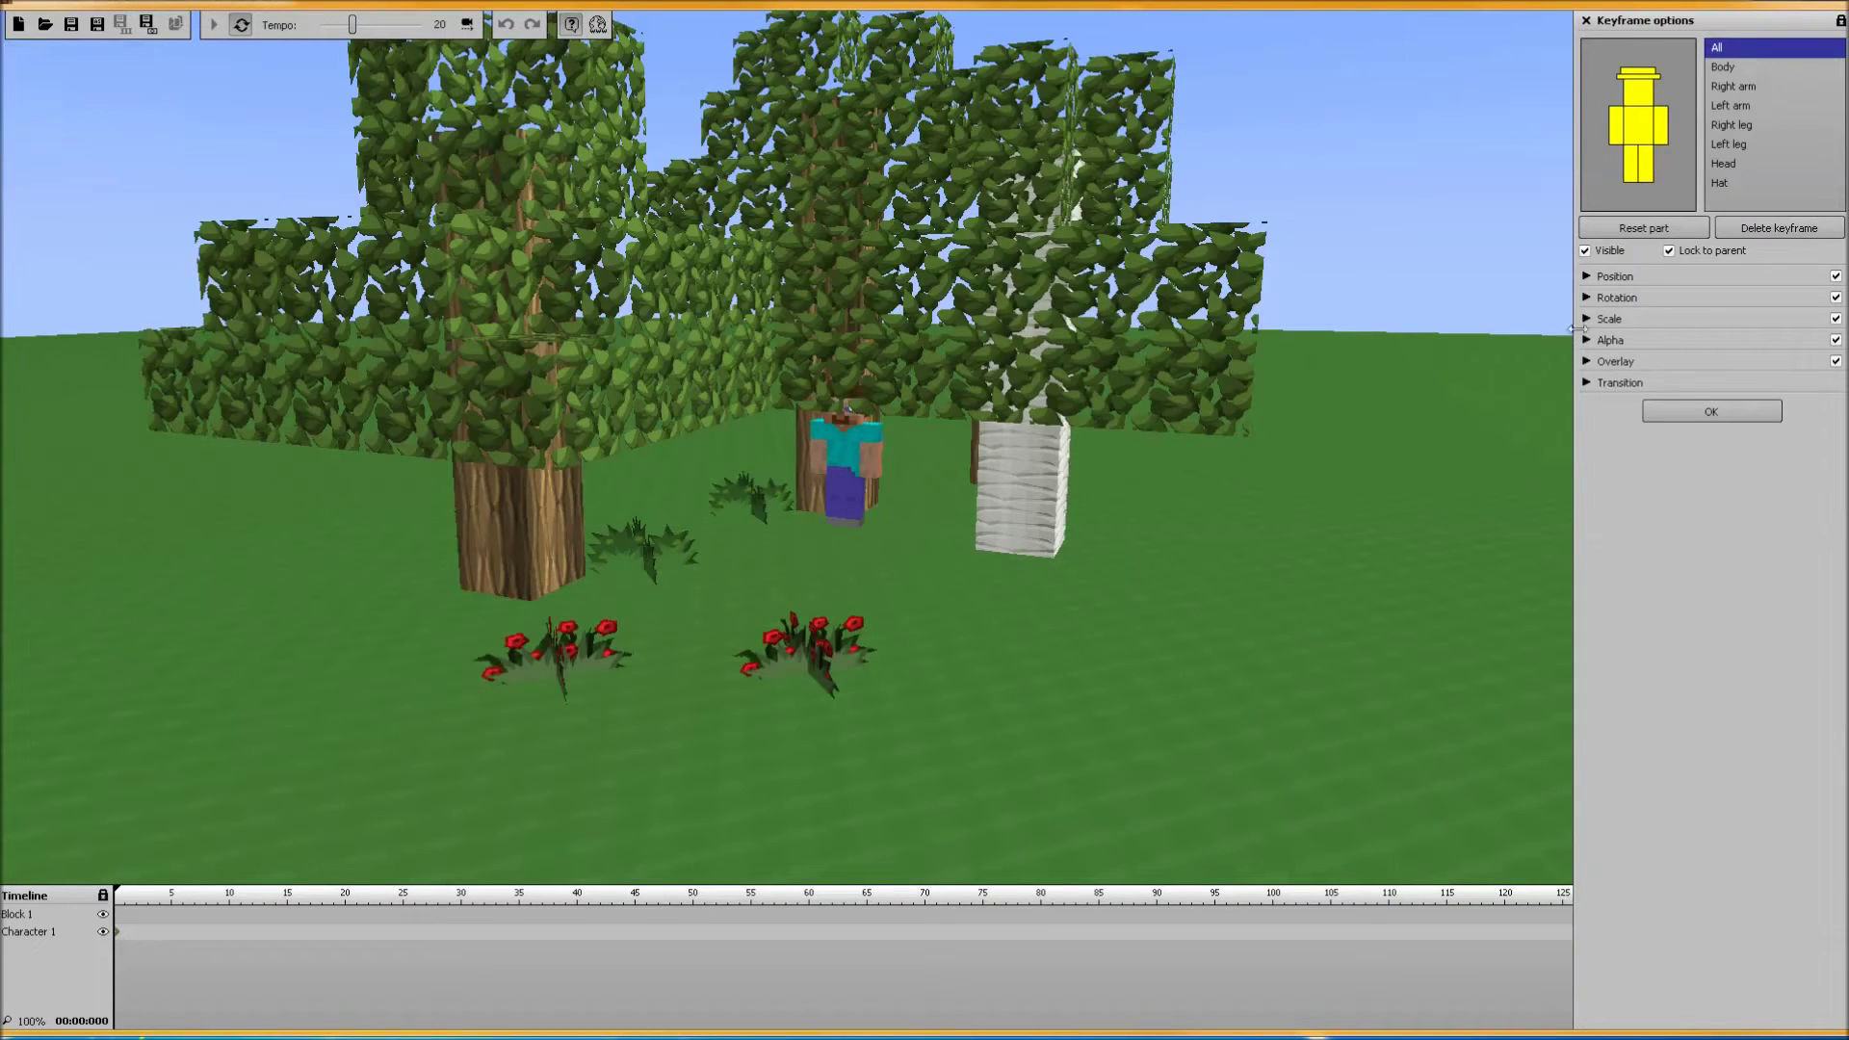
pyautogui.click(1586, 278)
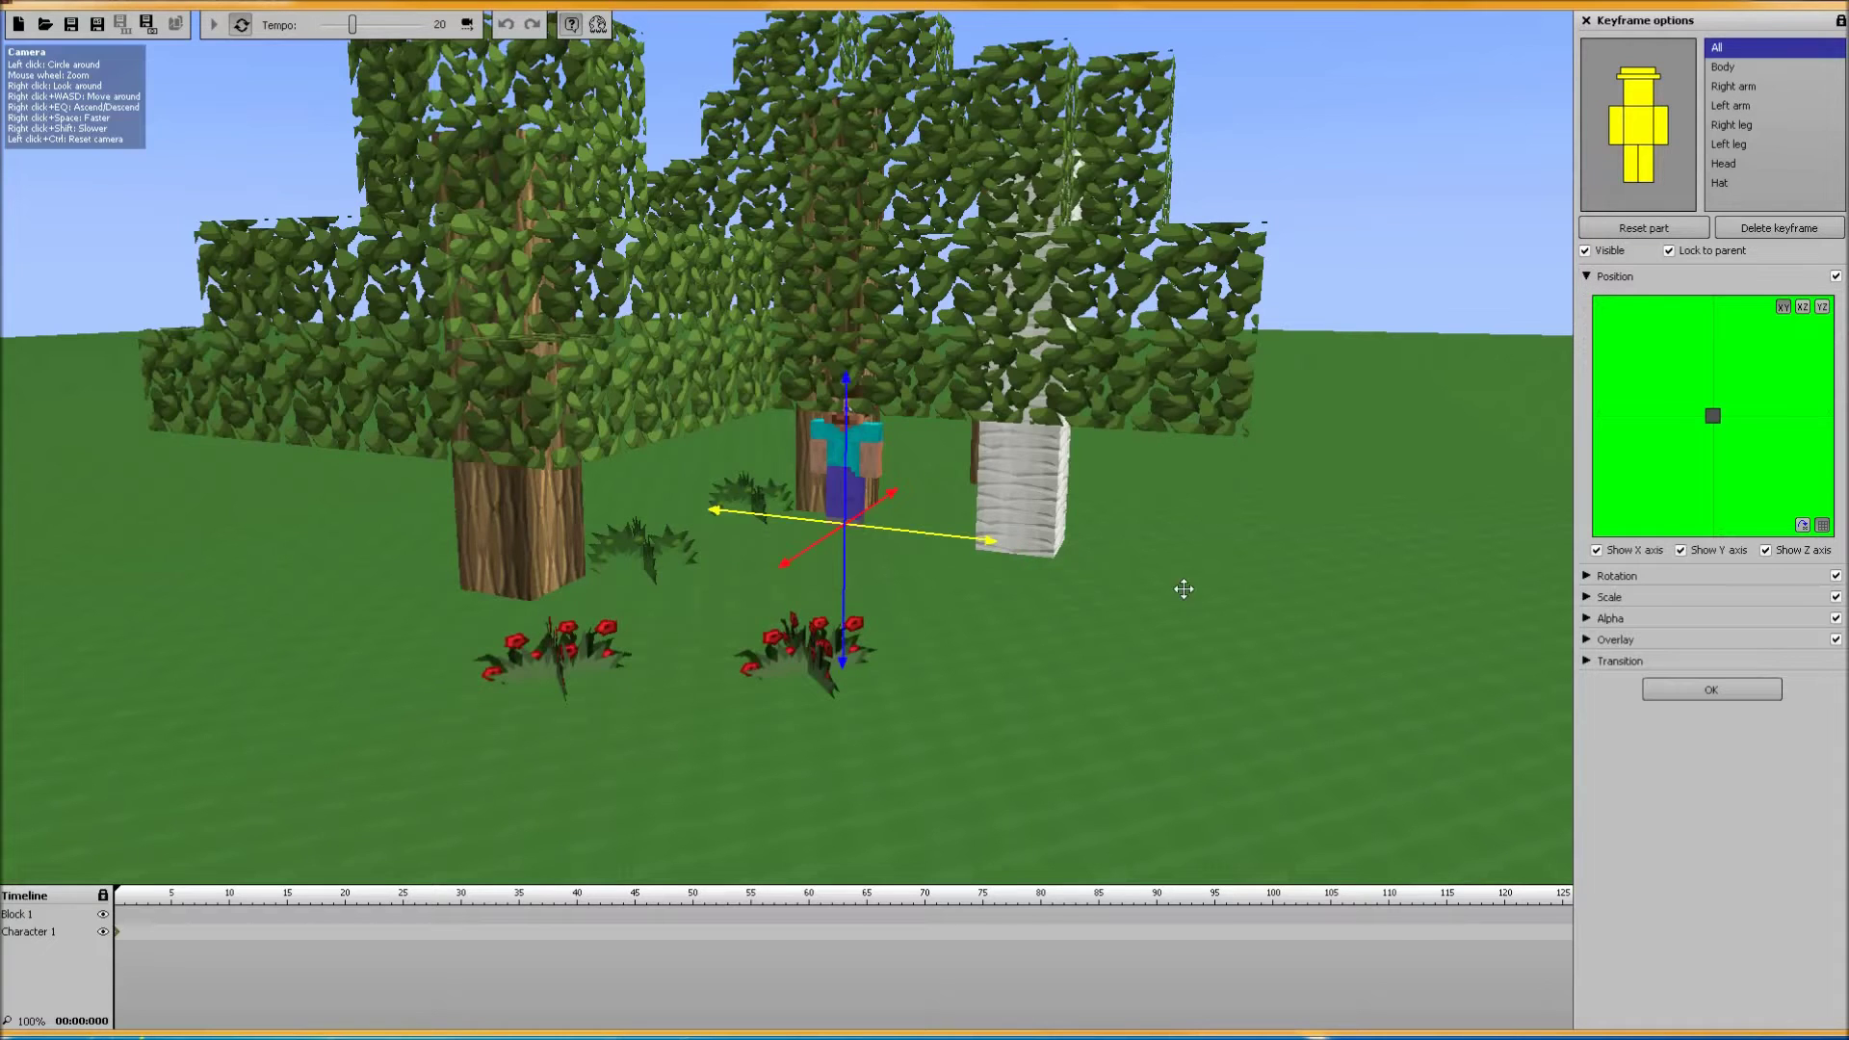
pyautogui.moveTo(1185, 587); pyautogui.dragTo(1204, 711)
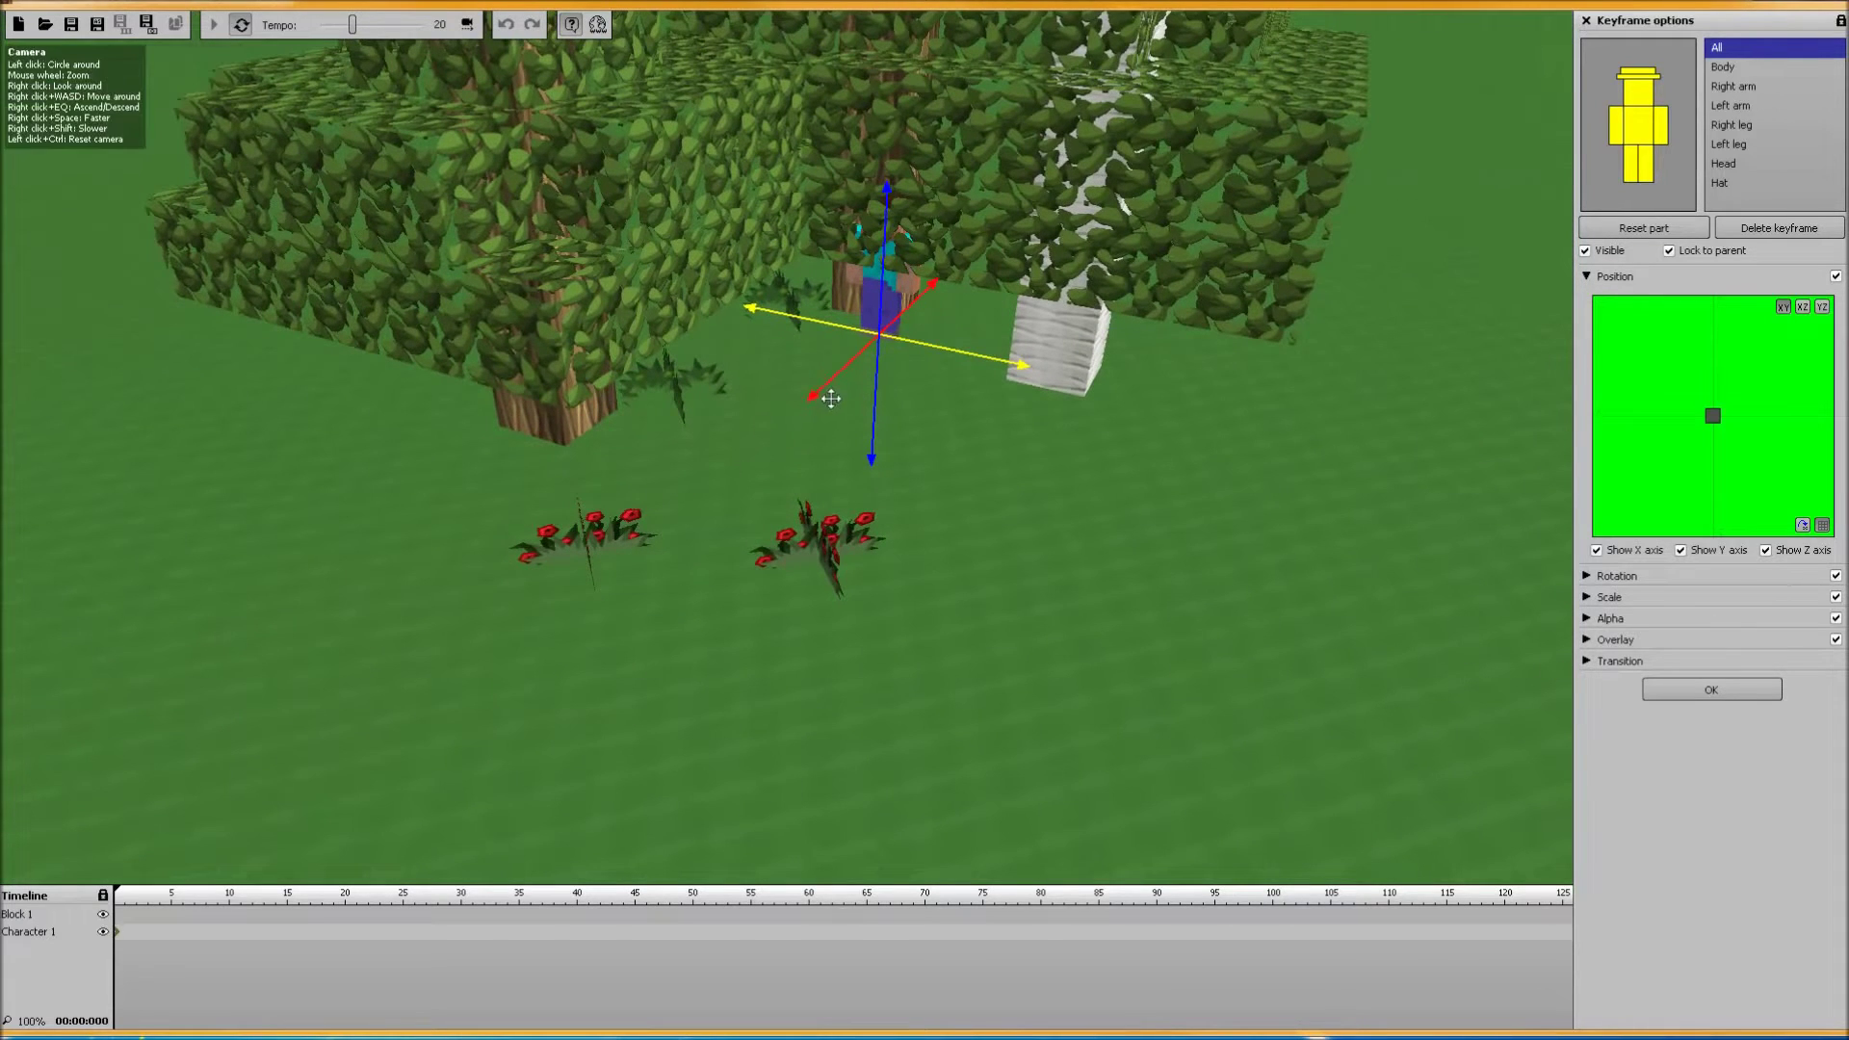
pyautogui.moveTo(838, 431); pyautogui.dragTo(383, 739)
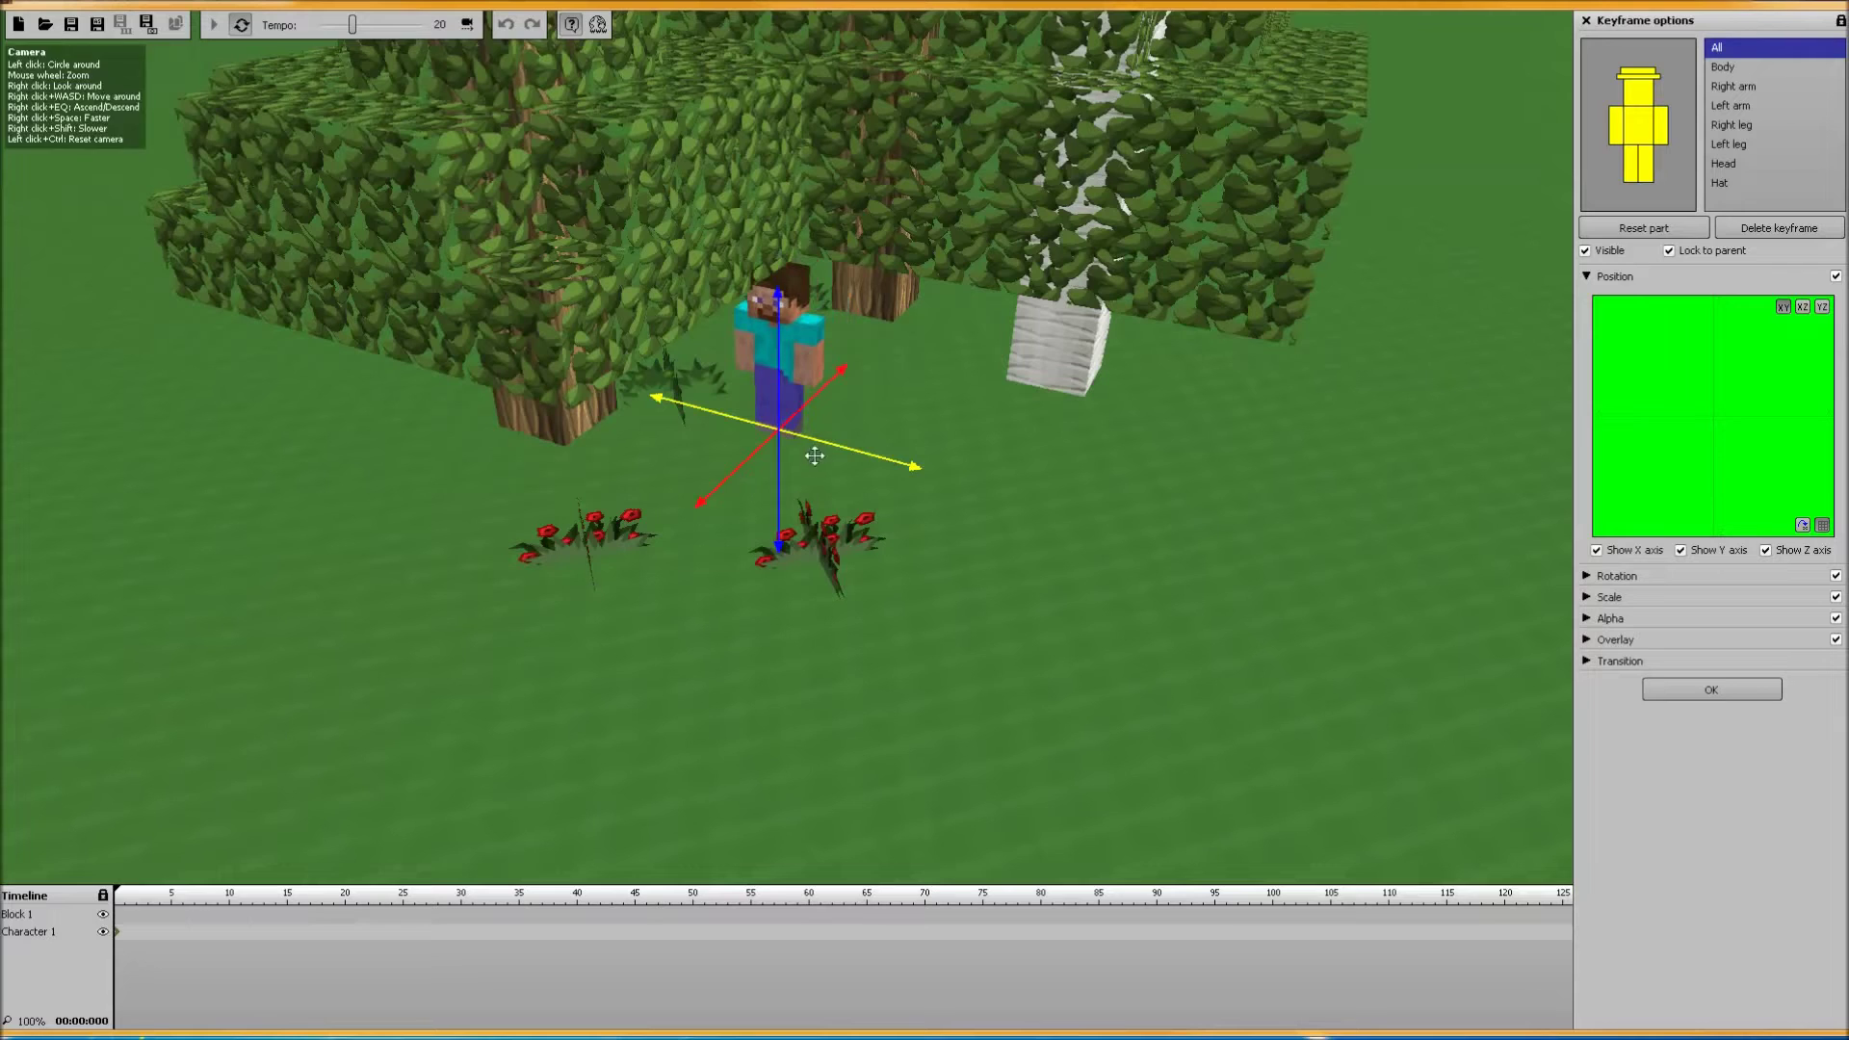
pyautogui.moveTo(760, 466); pyautogui.dragTo(313, 757)
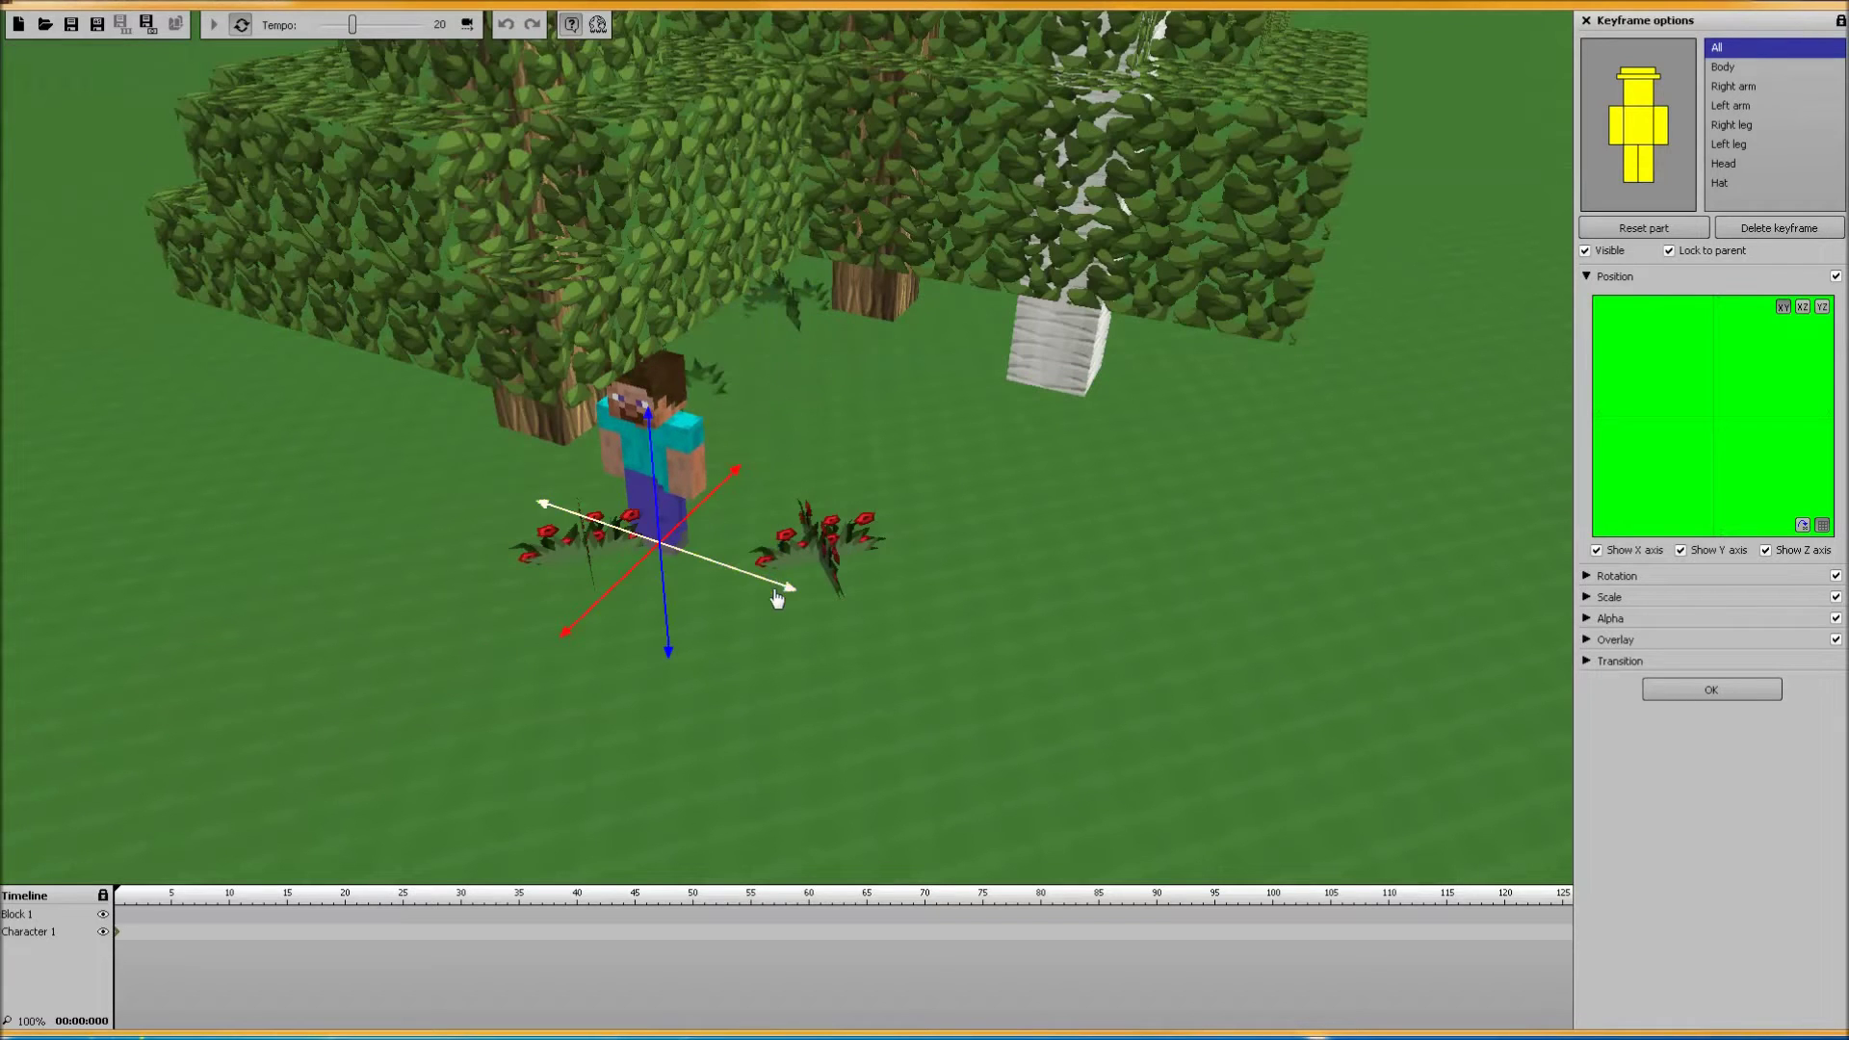
pyautogui.moveTo(821, 614); pyautogui.dragTo(1194, 742)
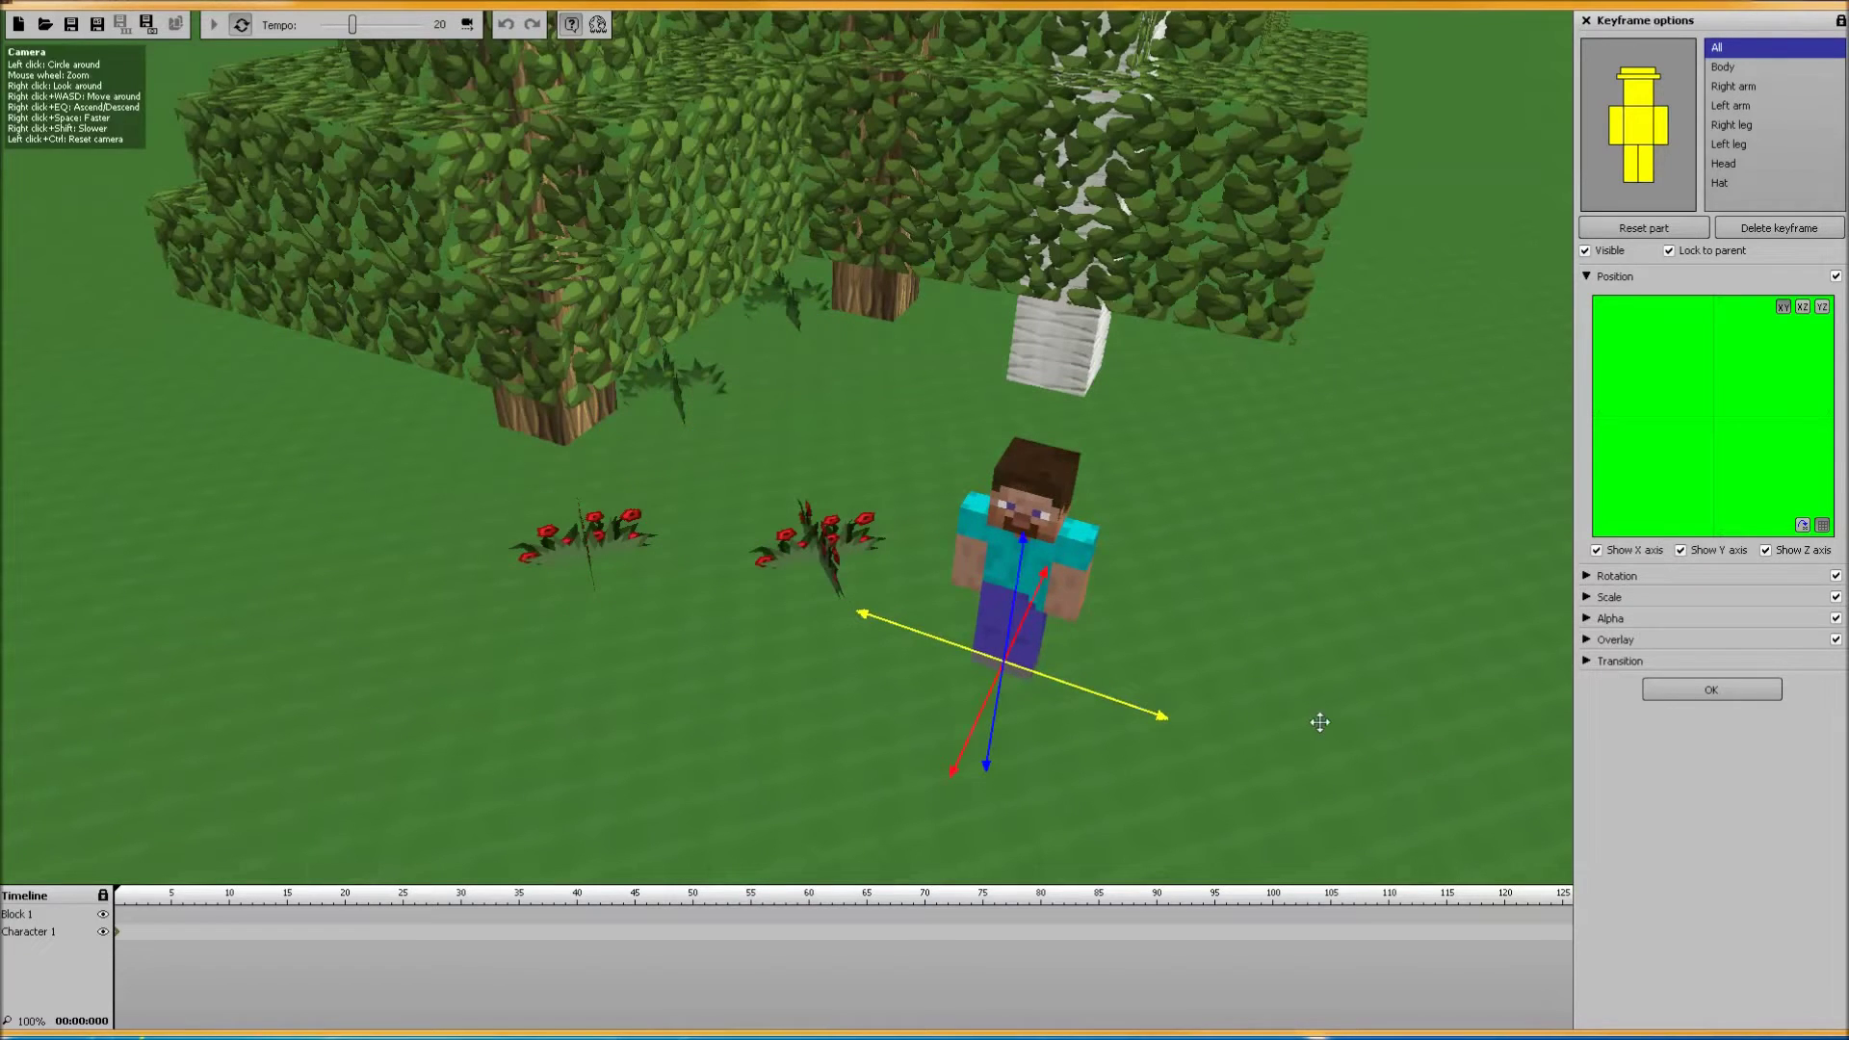
# - Rotate the whole character to -138 degrees around the Z axis and view it from between the trees
pyautogui.click(1587, 577)
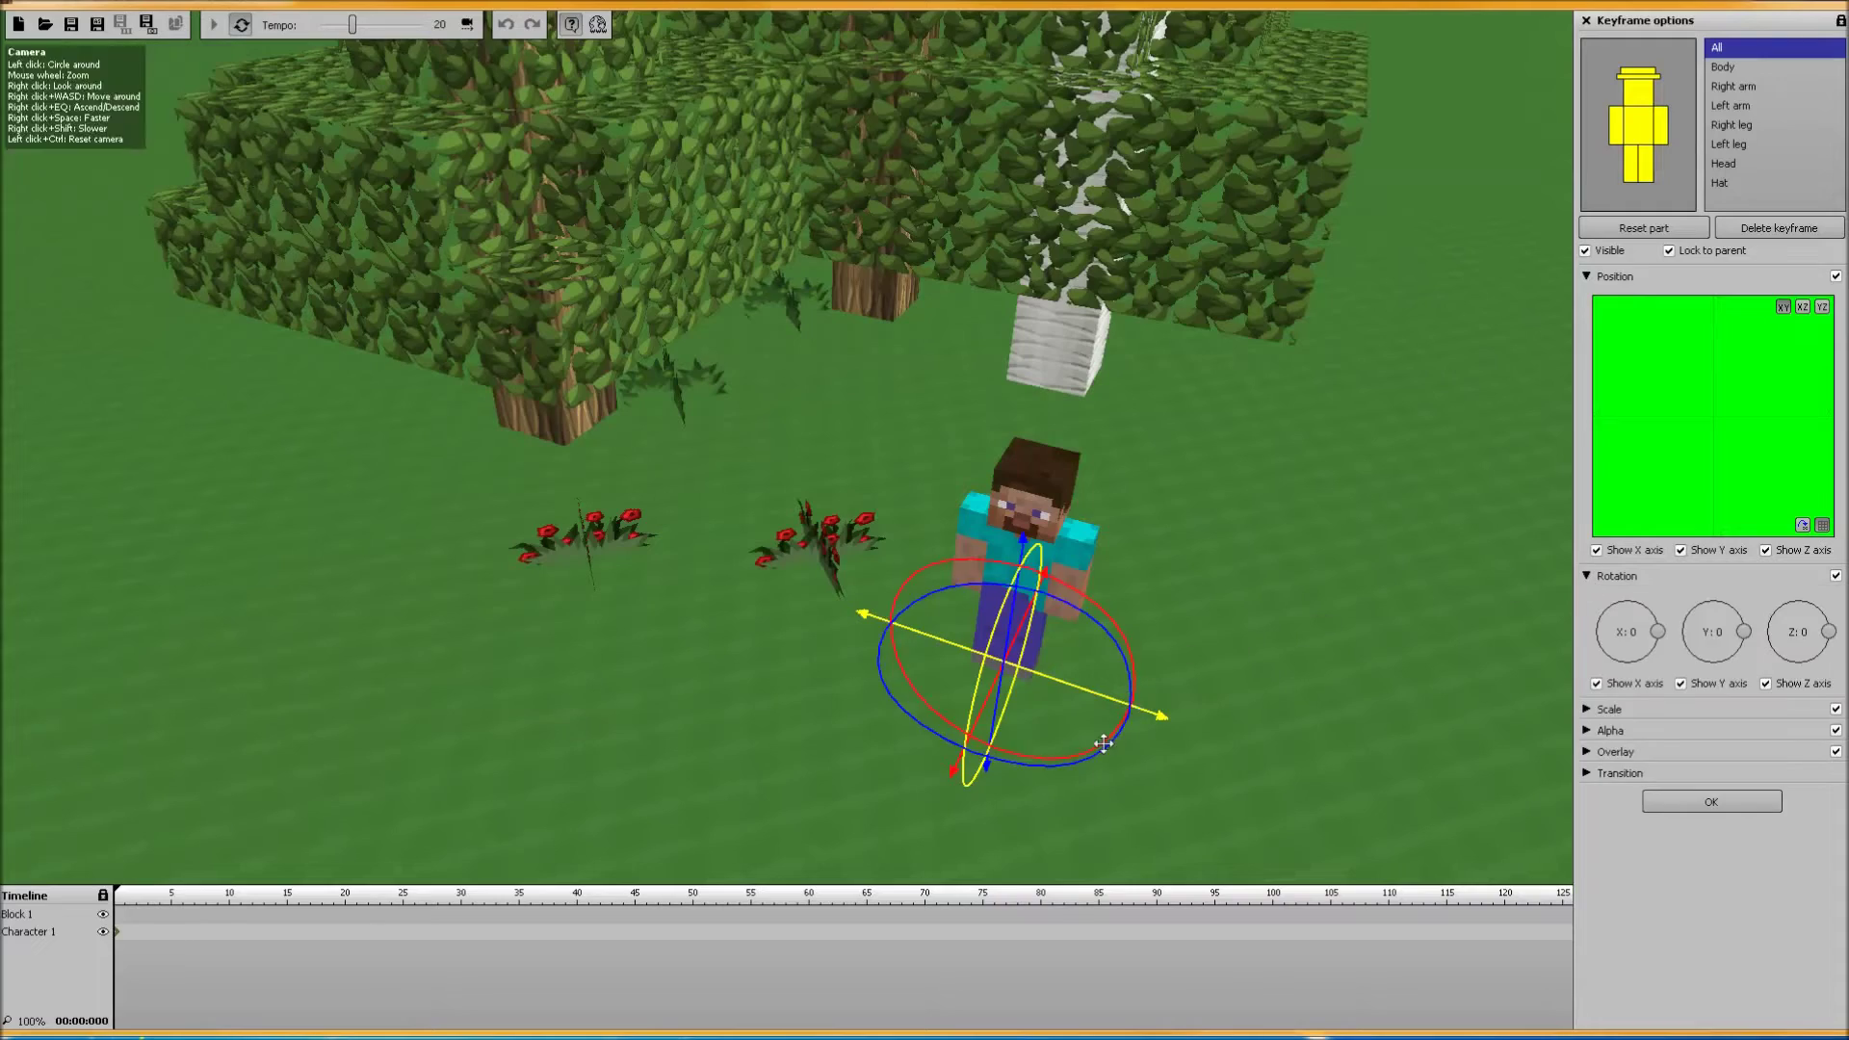
pyautogui.moveTo(1271, 690); pyautogui.dragTo(812, 650)
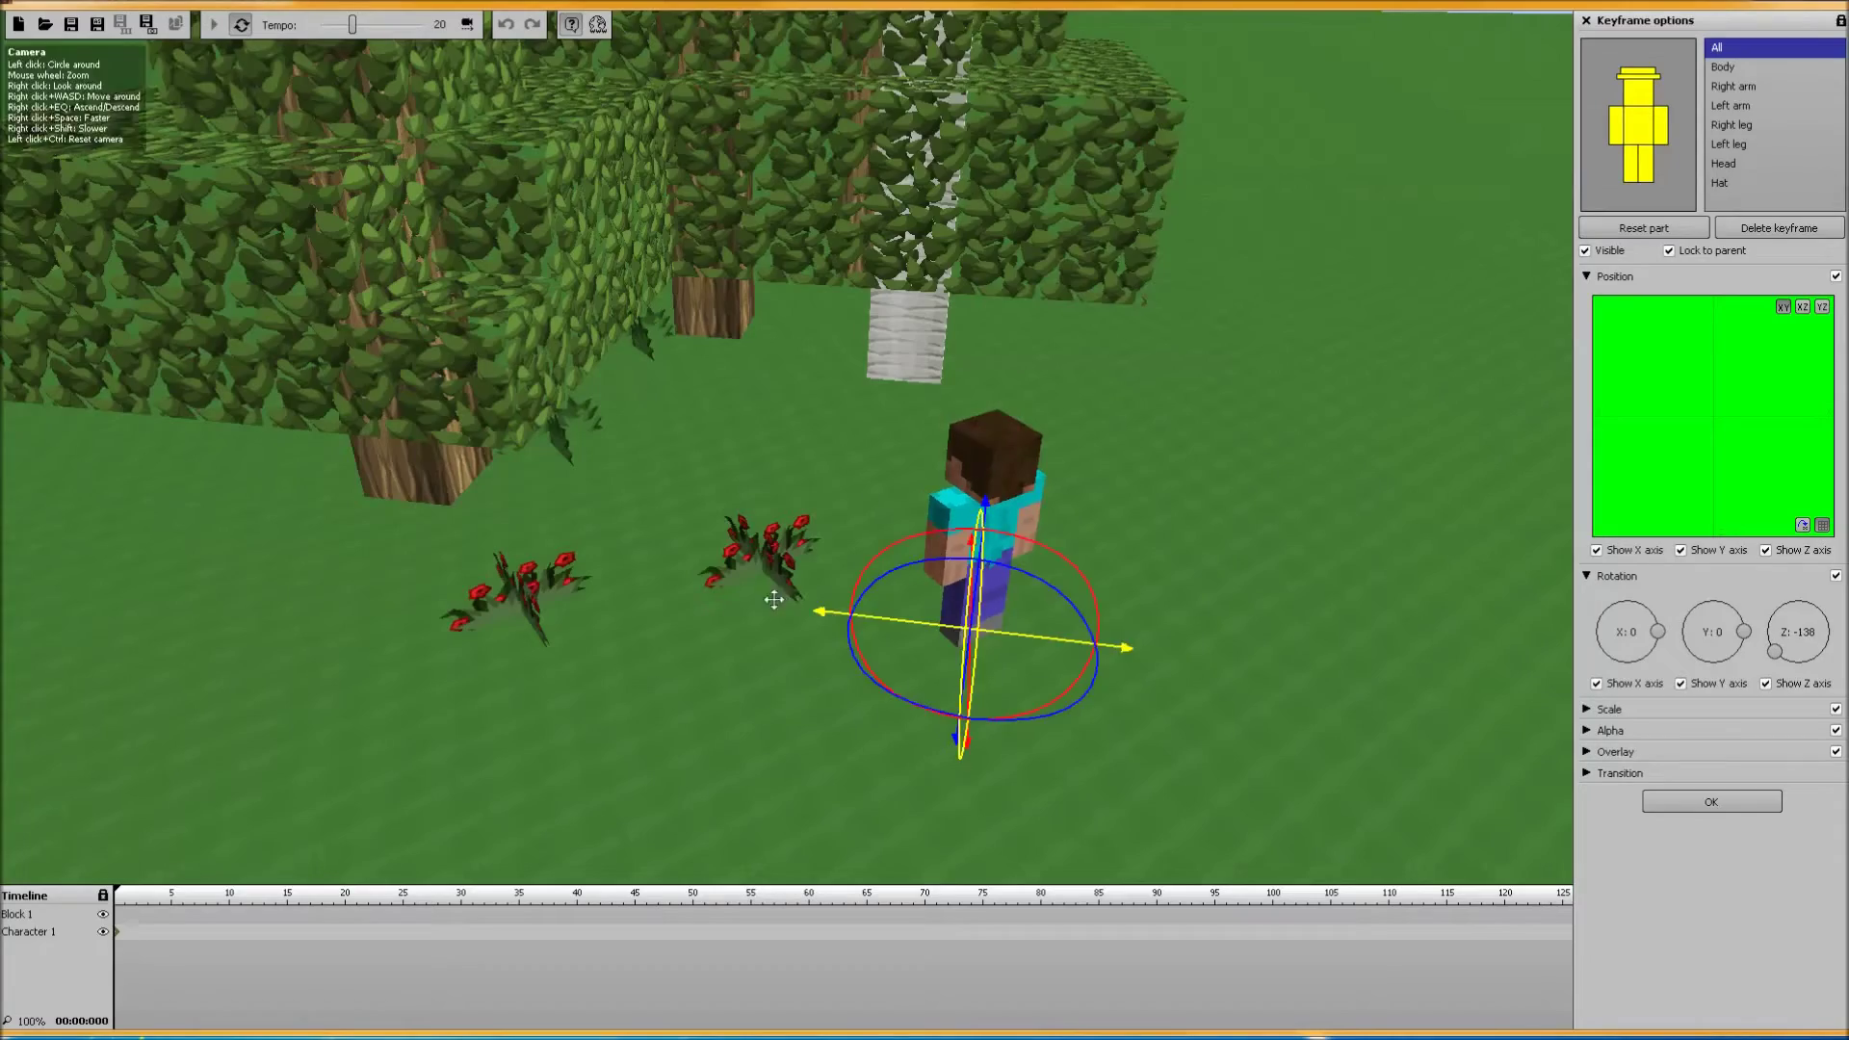
pyautogui.press('w')
pyautogui.moveTo(776, 598); pyautogui.dragTo(879, 483, button='right')
pyautogui.press('s')
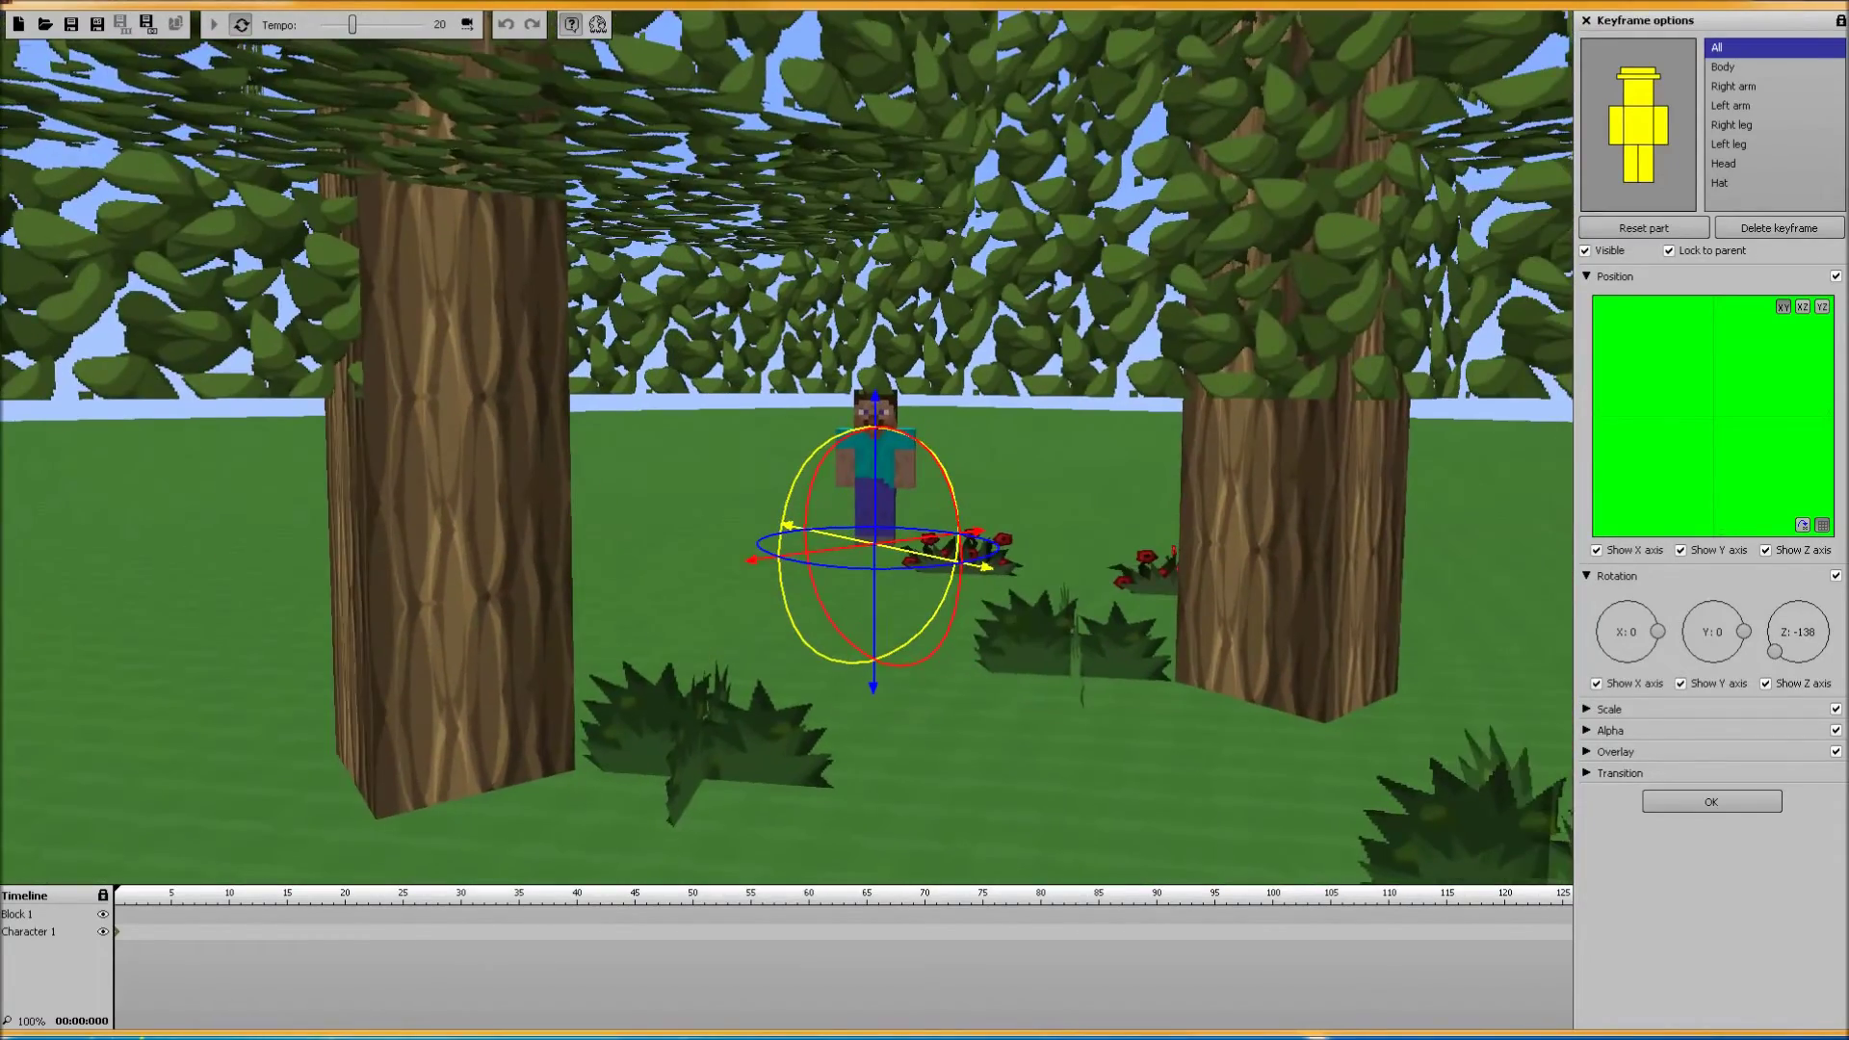
pyautogui.click(1595, 576)
pyautogui.click(1587, 277)
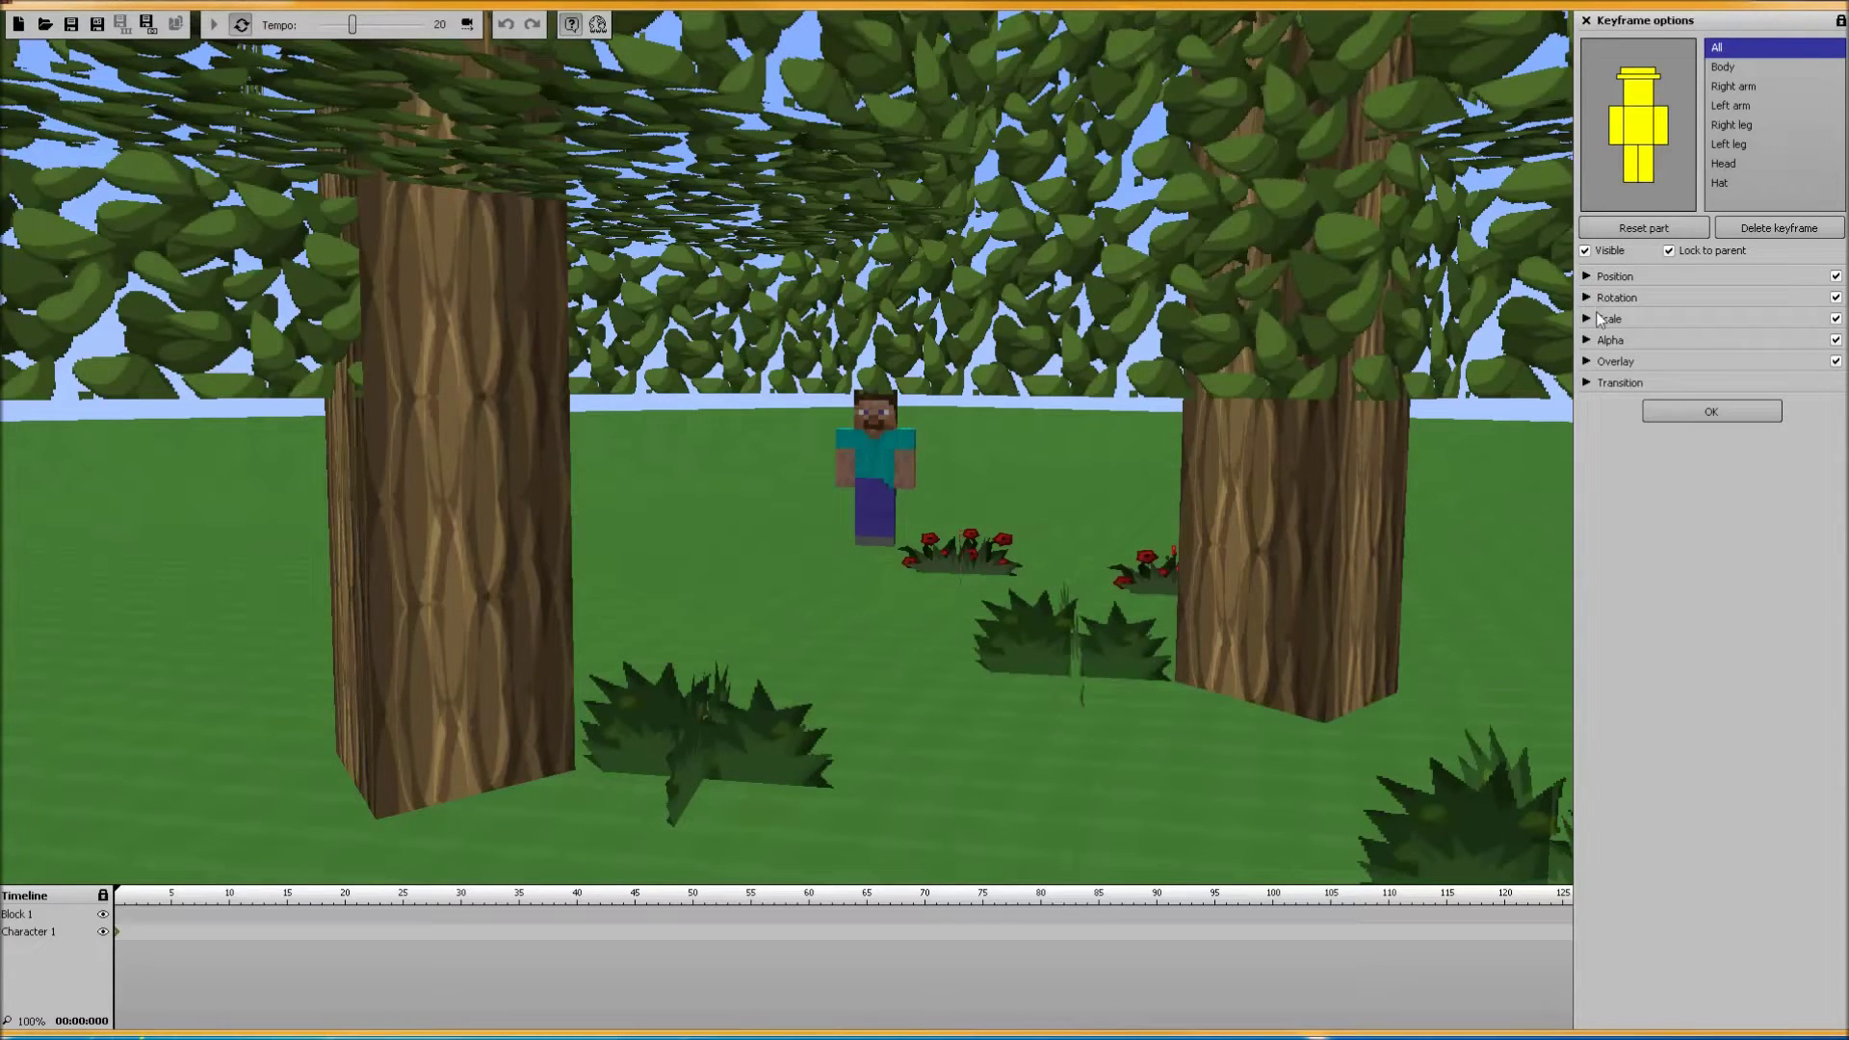
pyautogui.click(1587, 277)
pyautogui.click(1587, 276)
# - Try the preset X rotations of -90, 90 and 180 degrees on the character and reset the X rotation to 0
pyautogui.click(1587, 298)
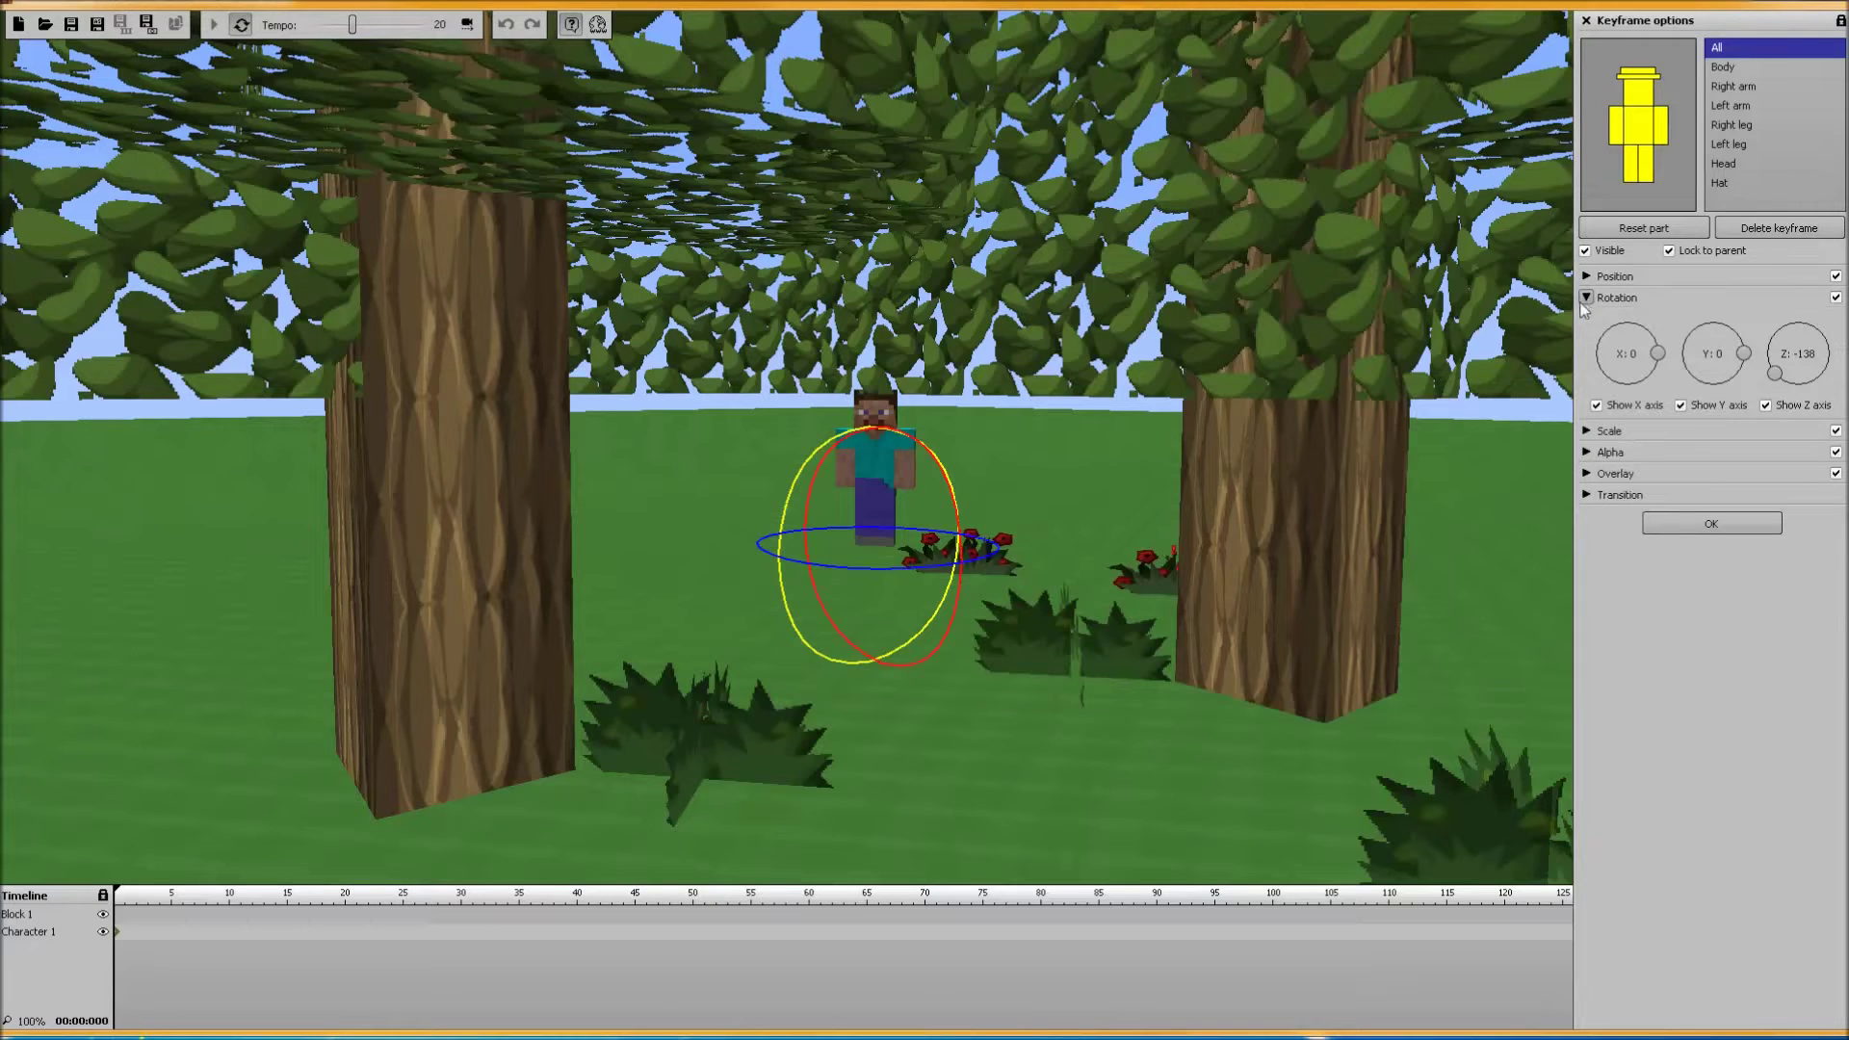
pyautogui.rightClick(1630, 360)
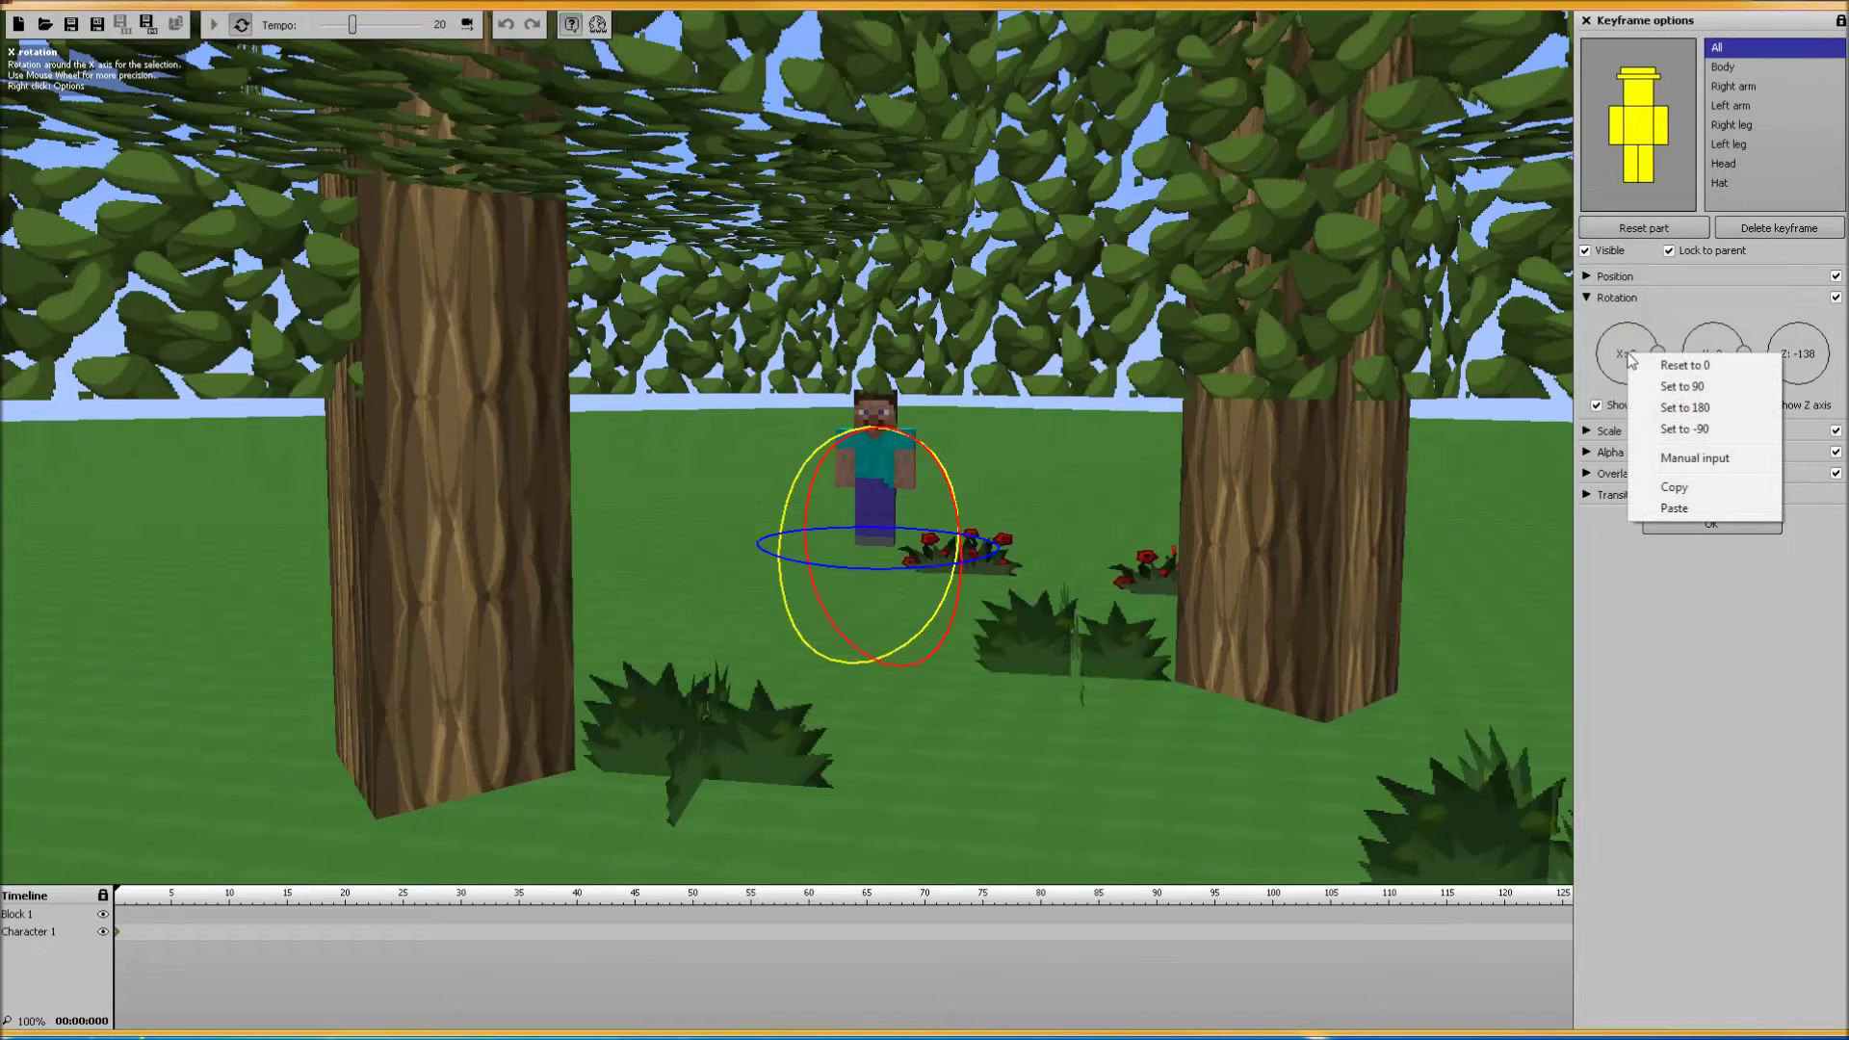
pyautogui.click(1678, 430)
pyautogui.rightClick(1627, 360)
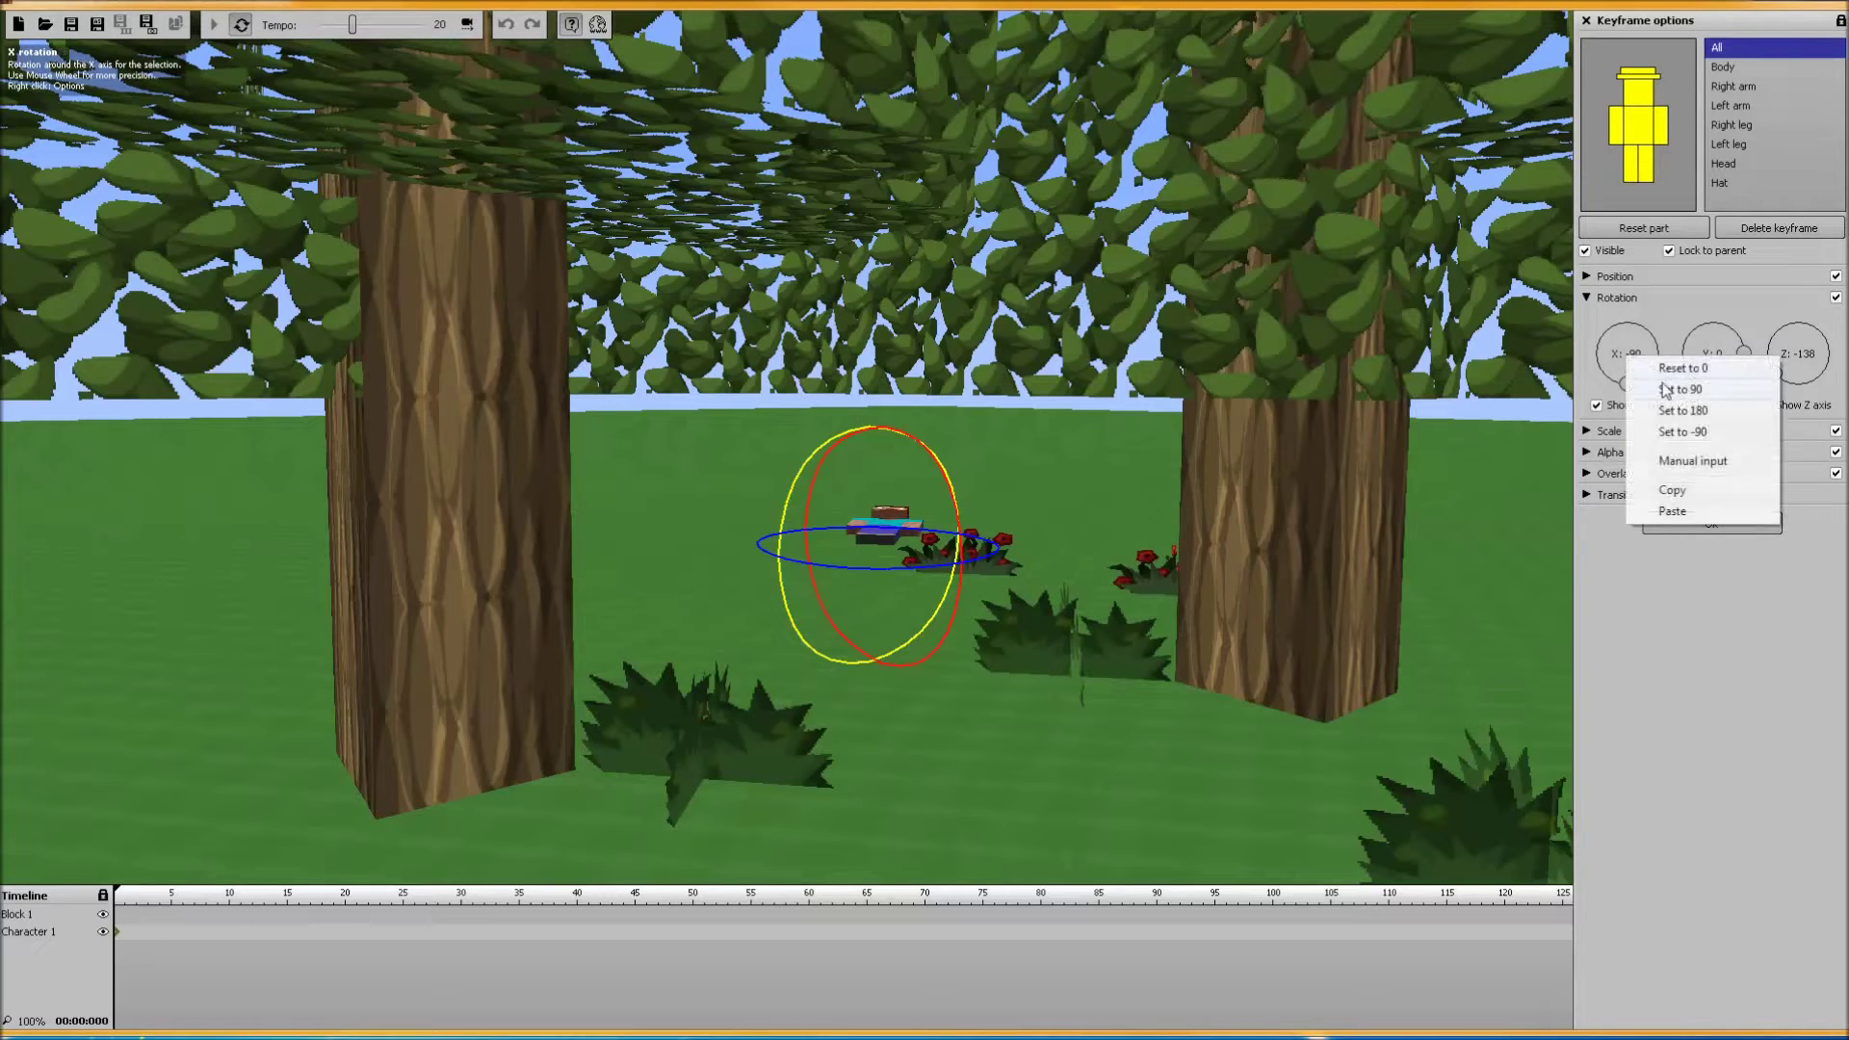
pyautogui.click(1666, 390)
pyautogui.rightClick(1632, 357)
pyautogui.click(1649, 388)
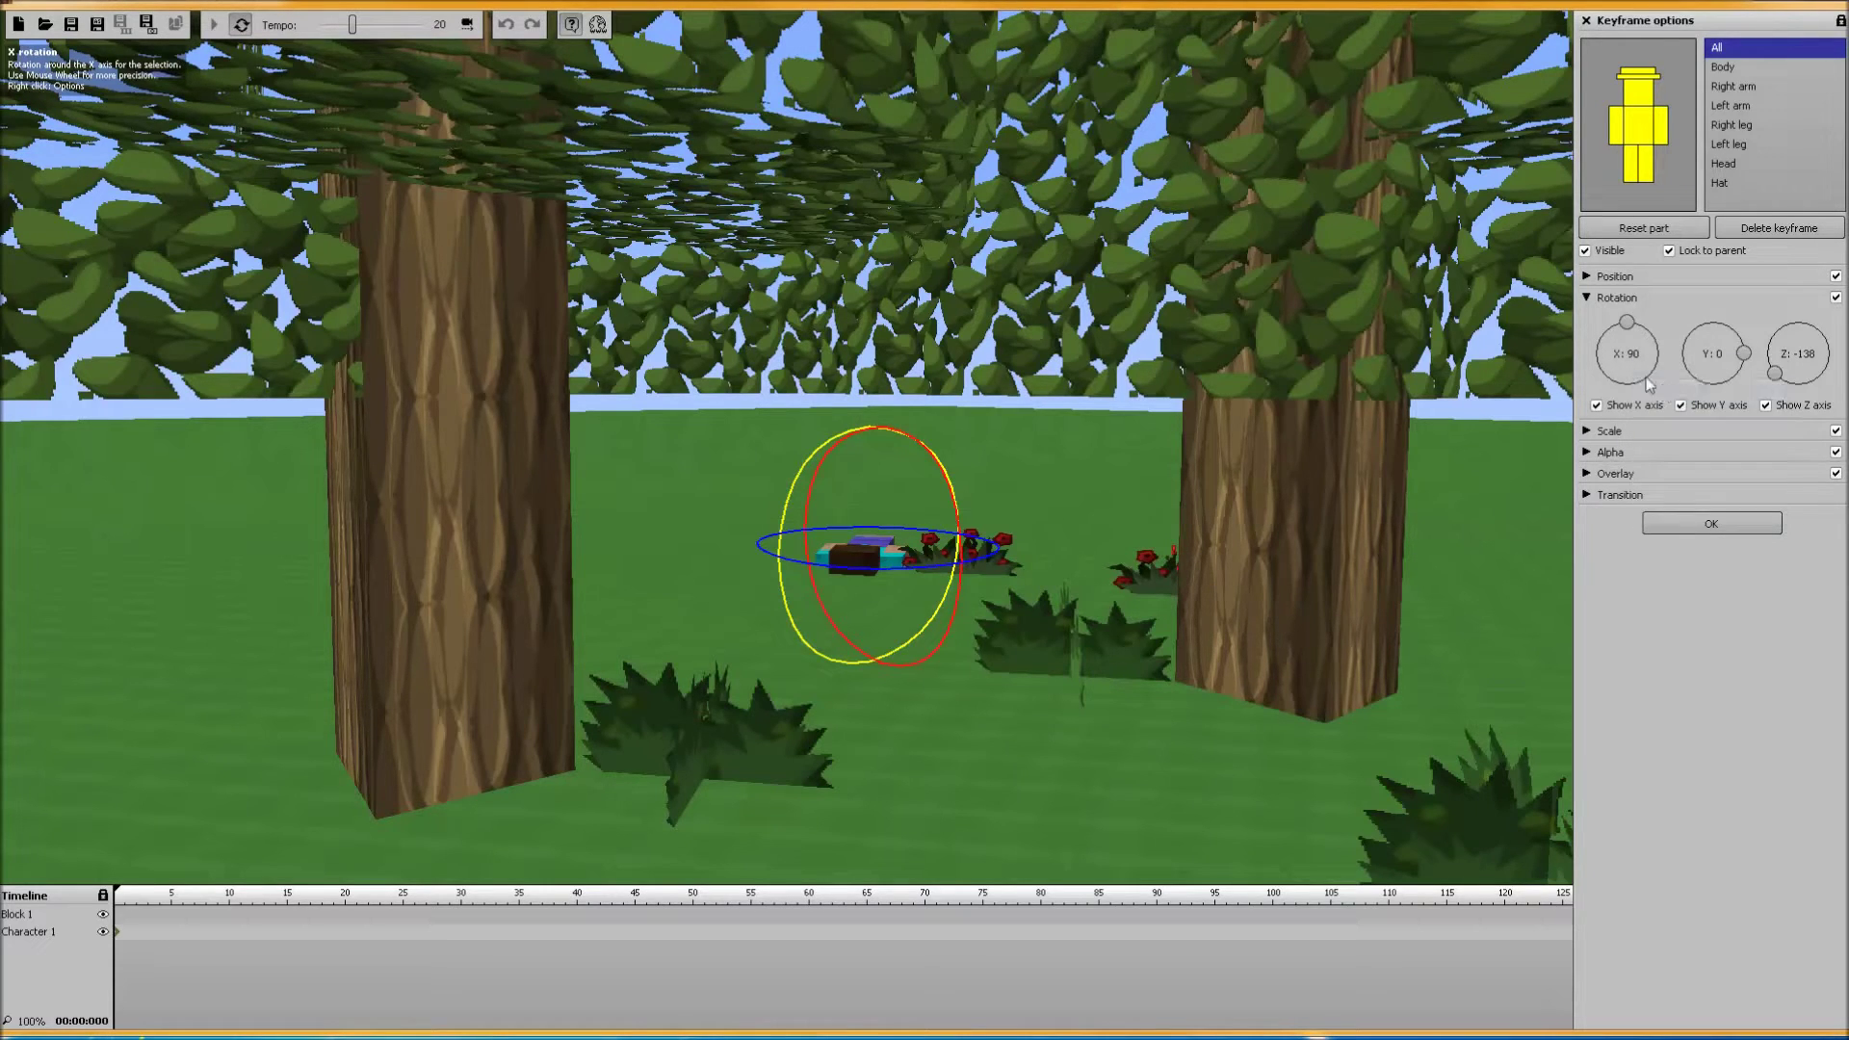
pyautogui.rightClick(1643, 358)
pyautogui.click(1658, 408)
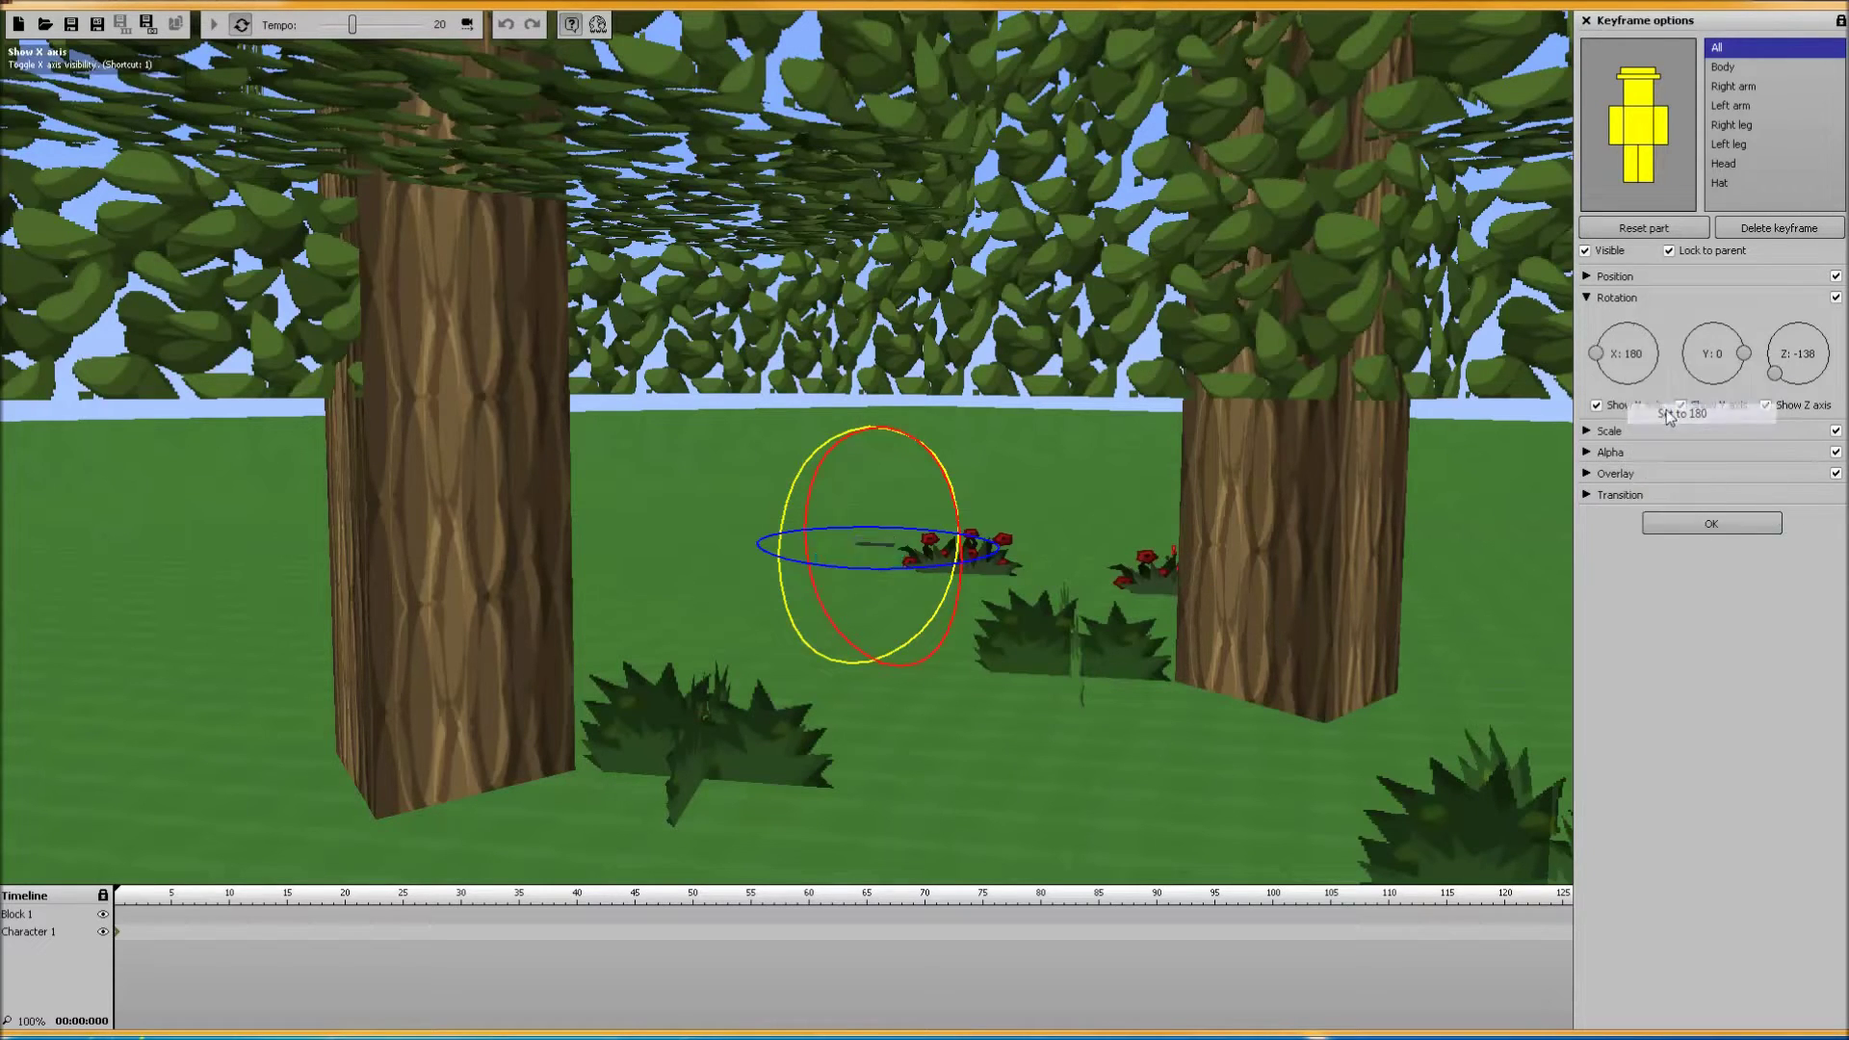
pyautogui.rightClick(1624, 356)
pyautogui.click(1636, 366)
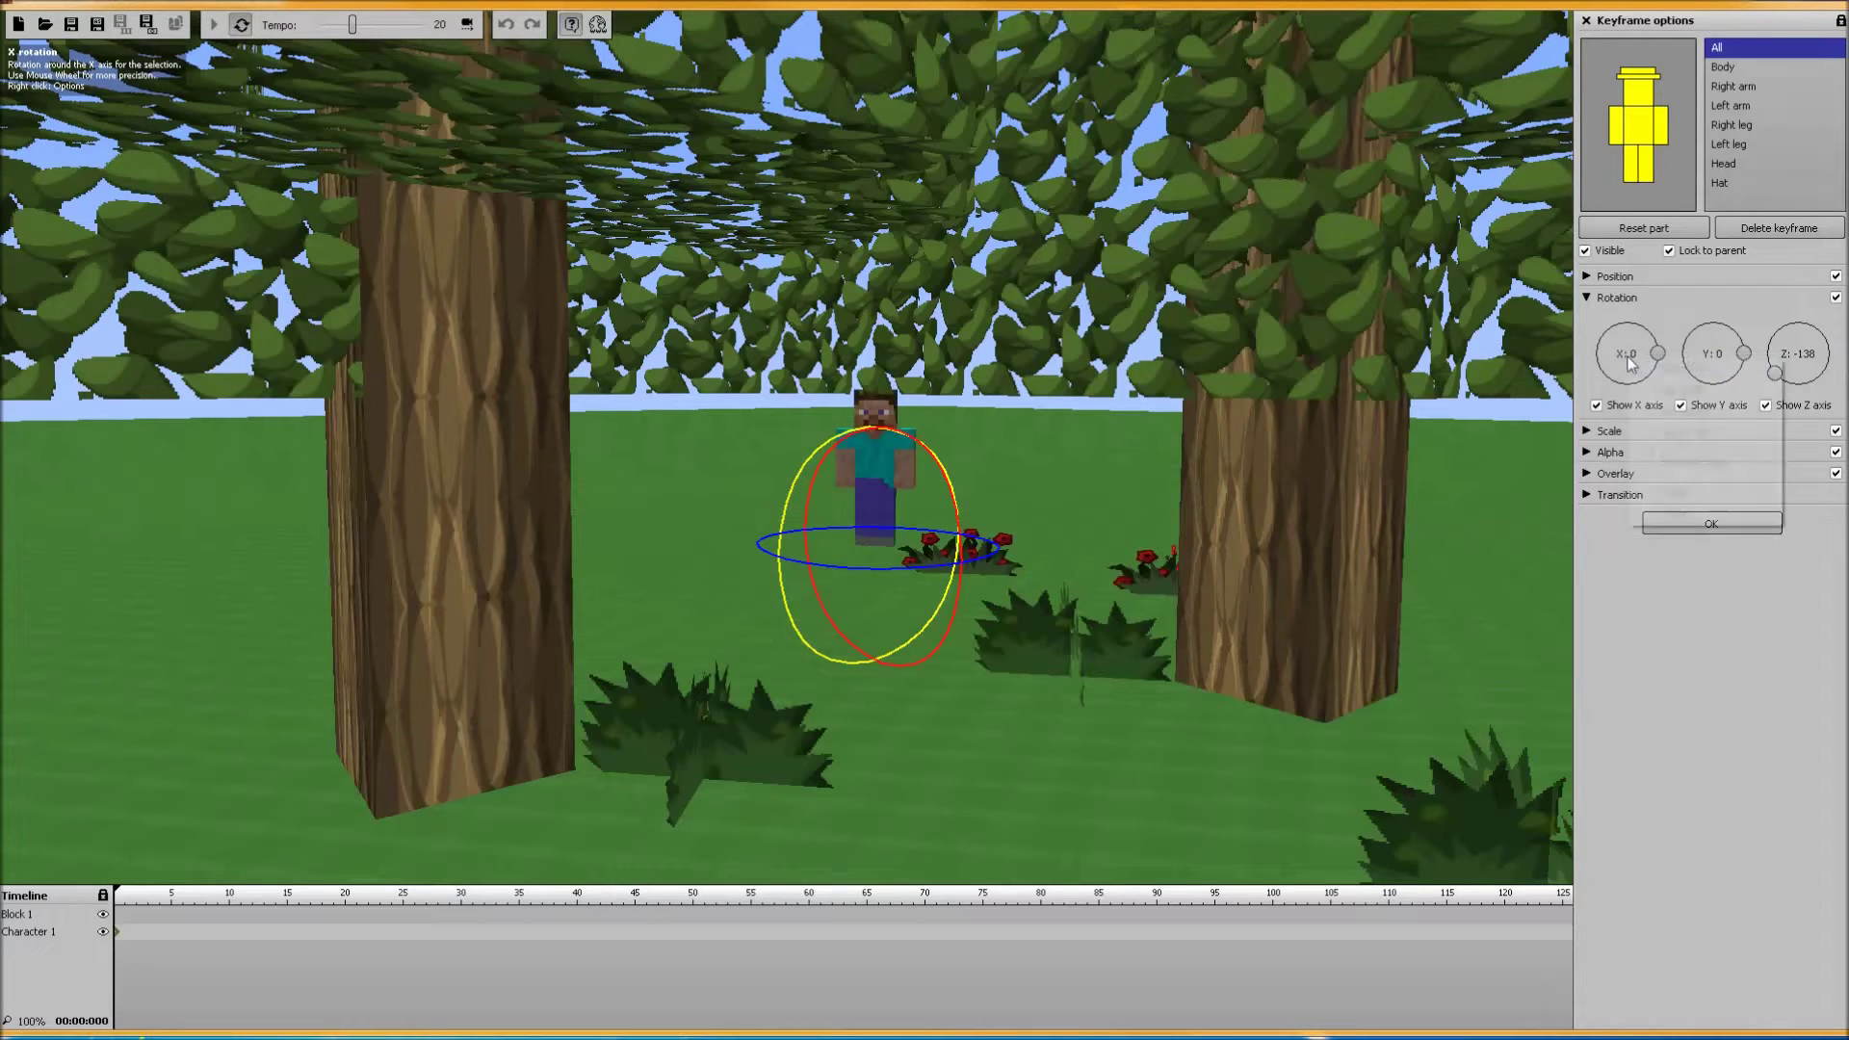
# - Set the character's X rotation to 246 by manual input
pyautogui.rightClick(1628, 358)
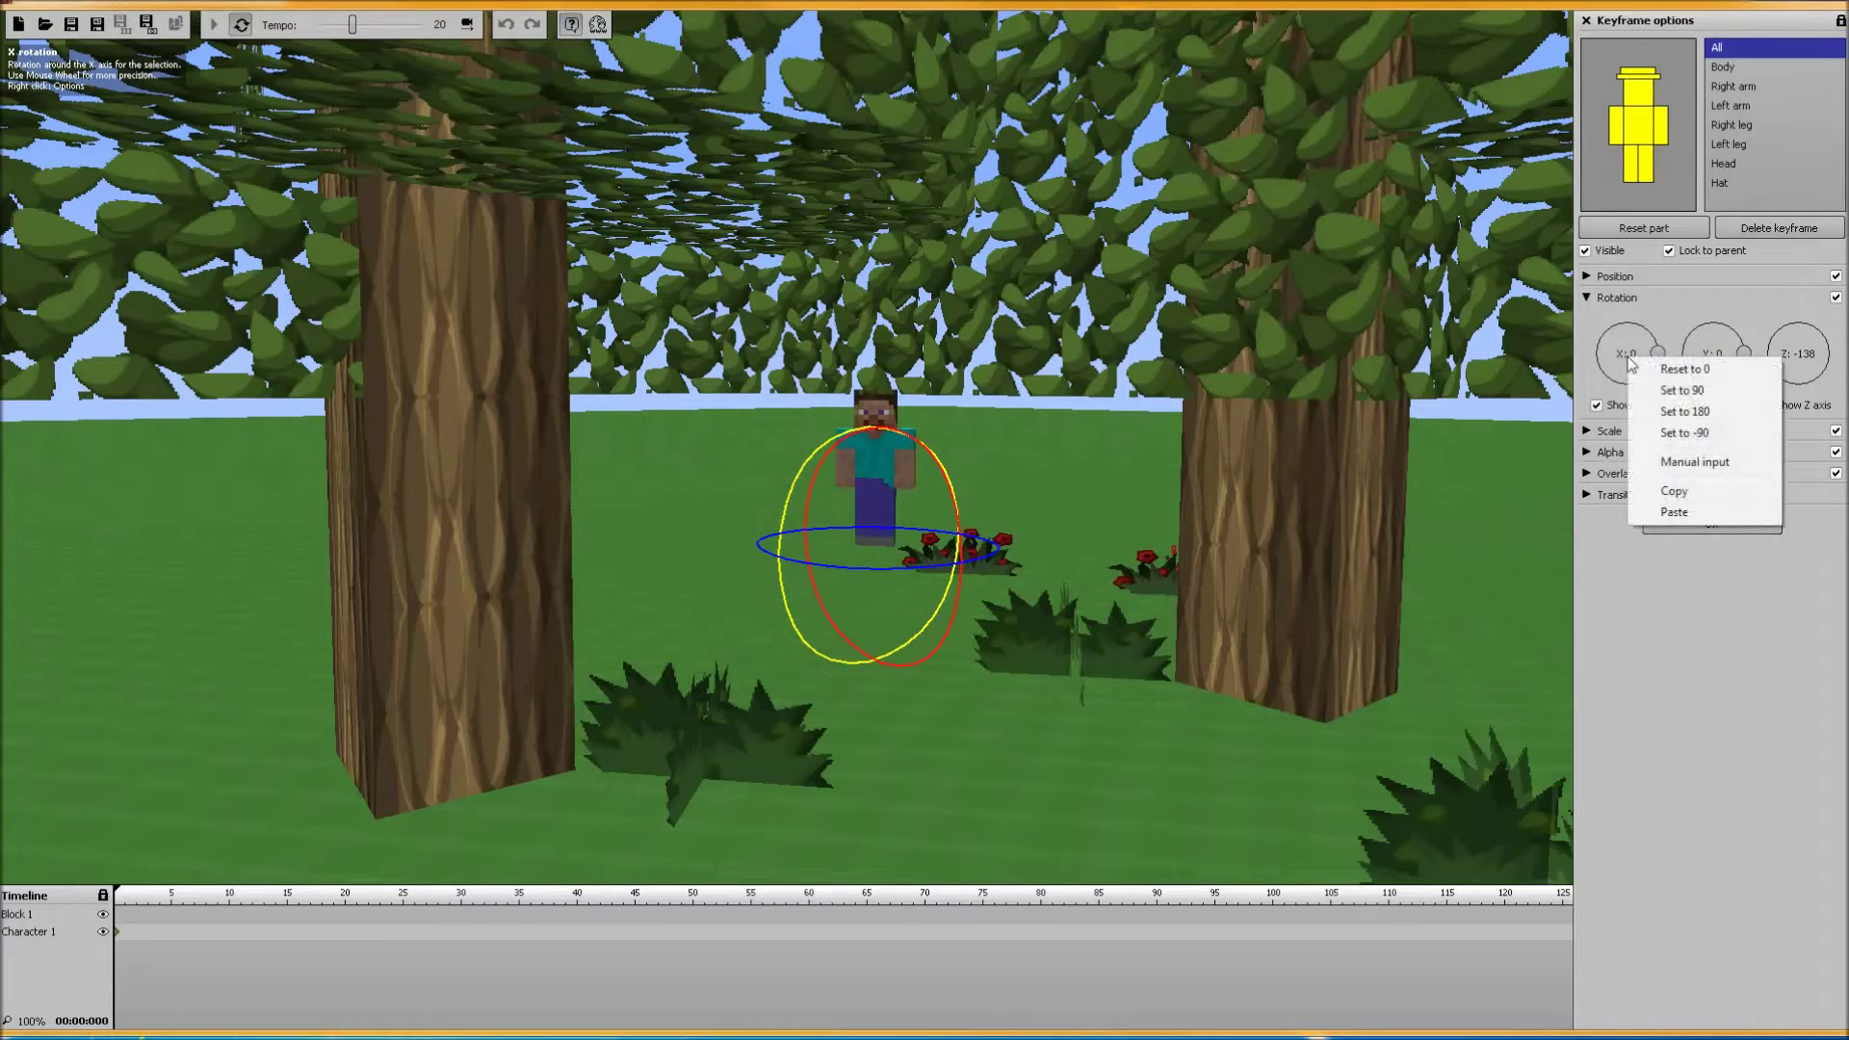
pyautogui.click(1695, 462)
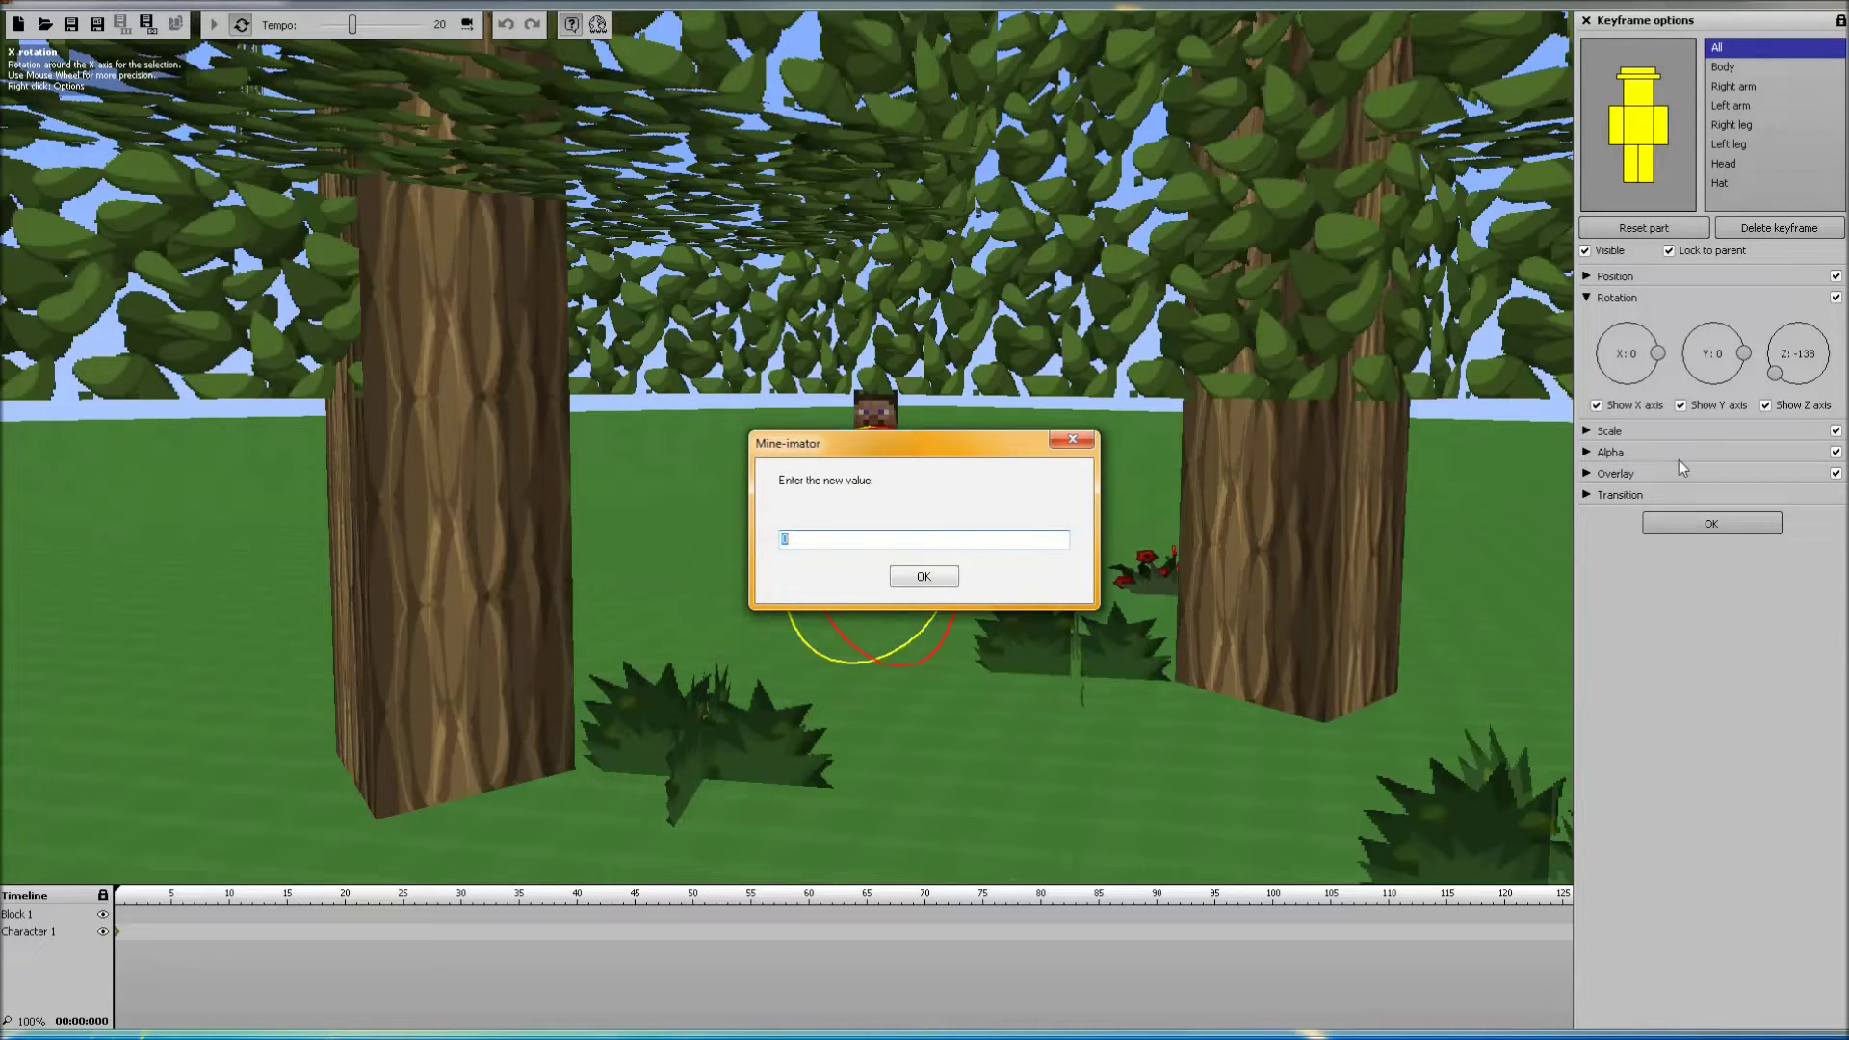
pyautogui.write('246')
pyautogui.click(927, 577)
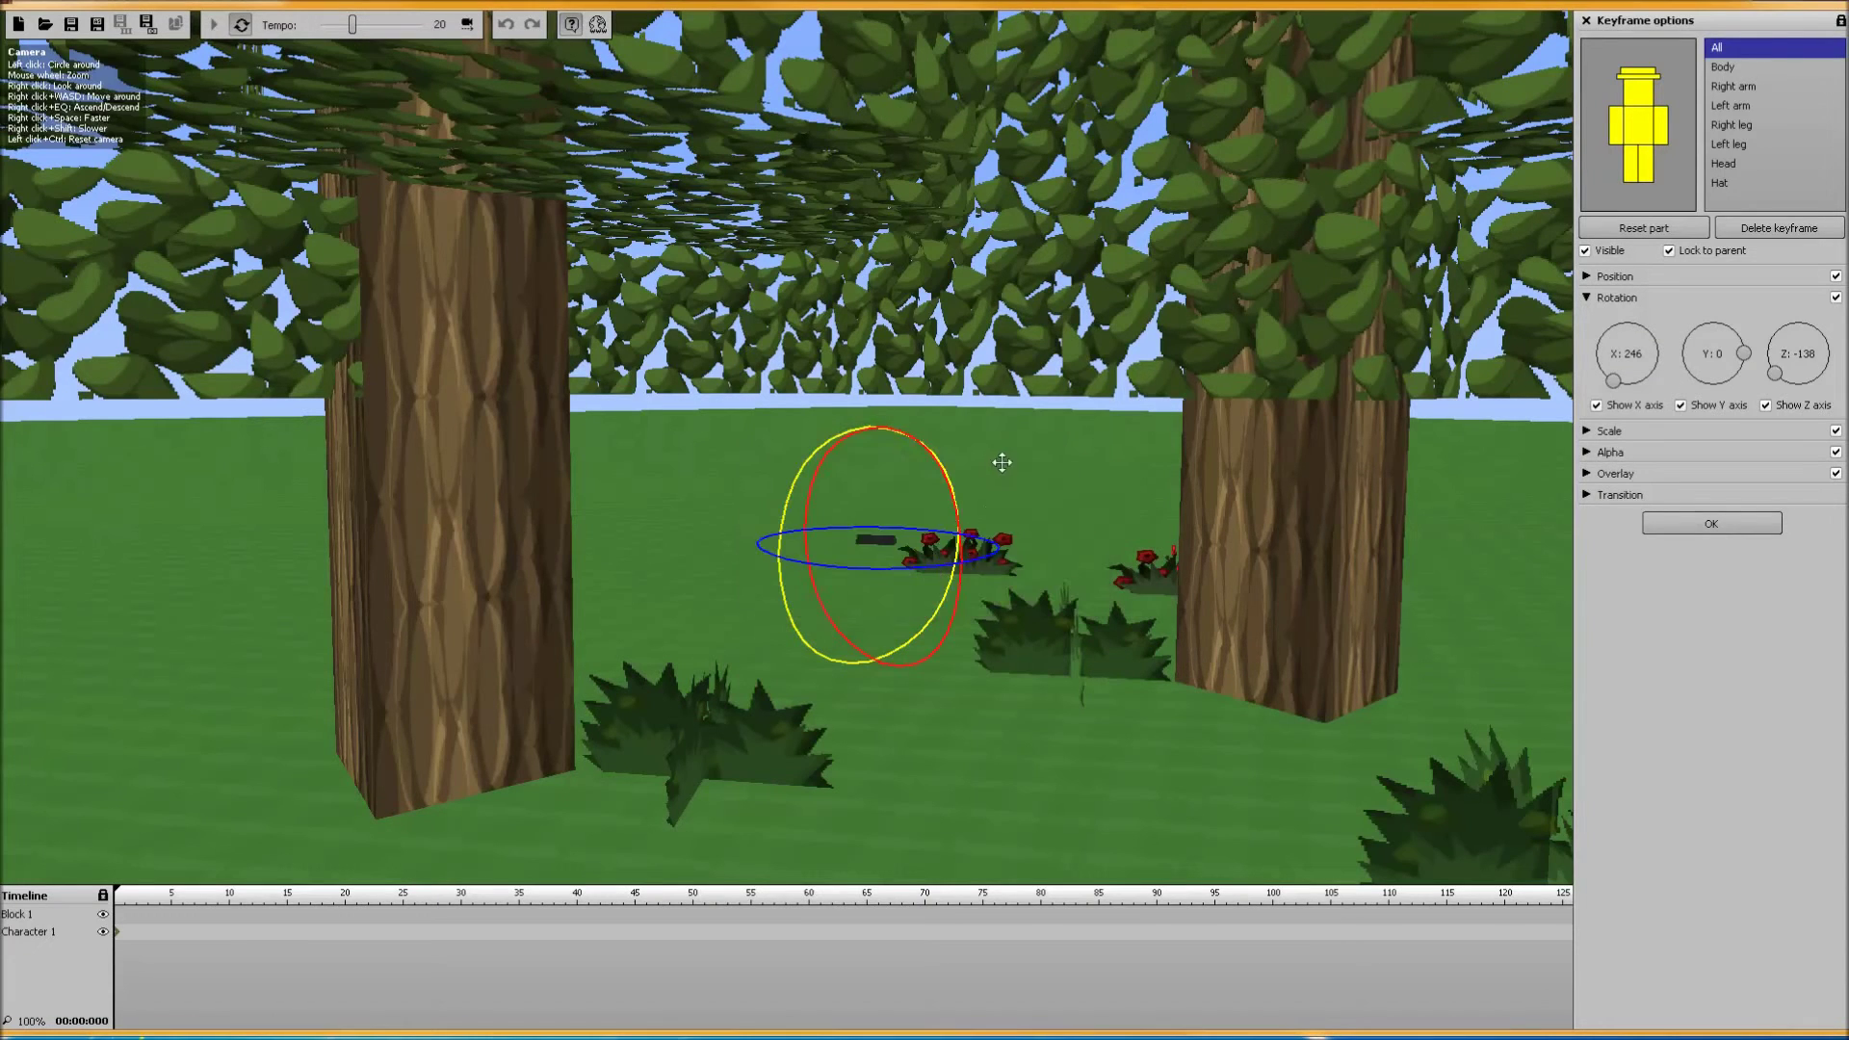
# - Reset the character's X rotation to 0 and collapse the rotation settings
pyautogui.rightClick(1621, 363)
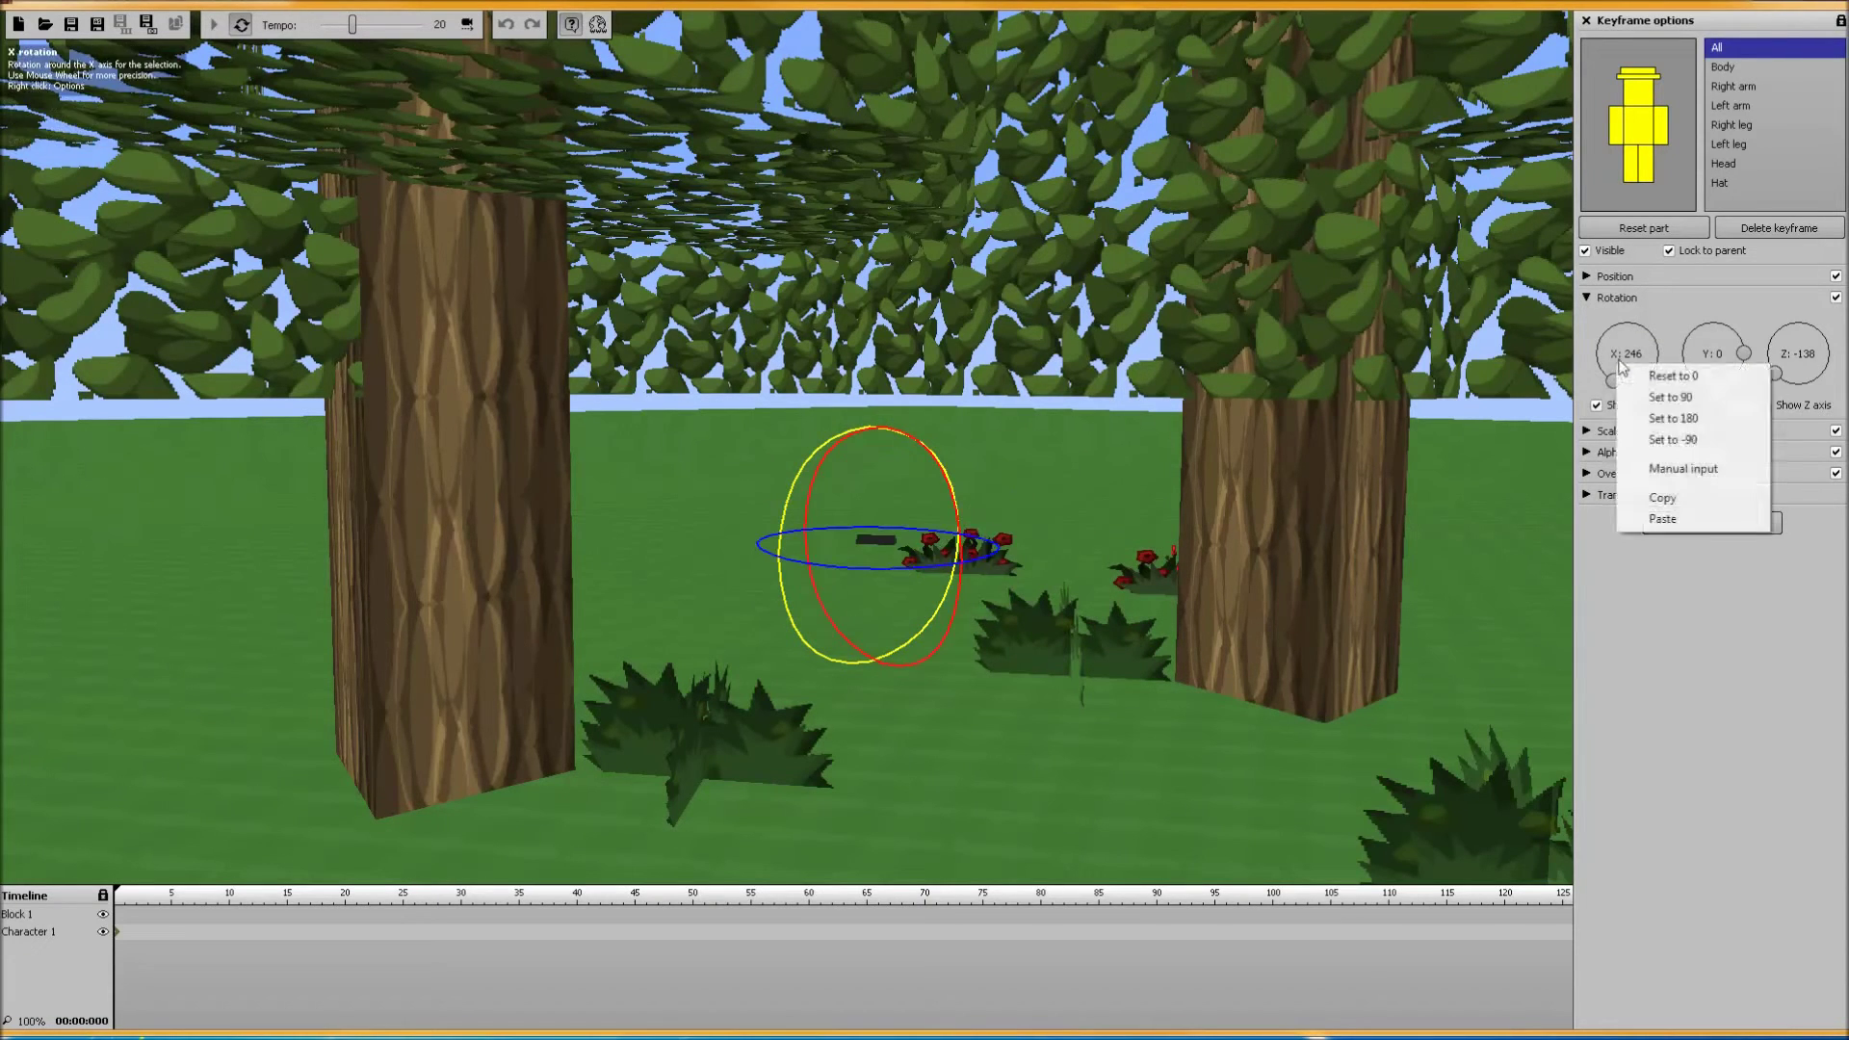
pyautogui.click(1669, 375)
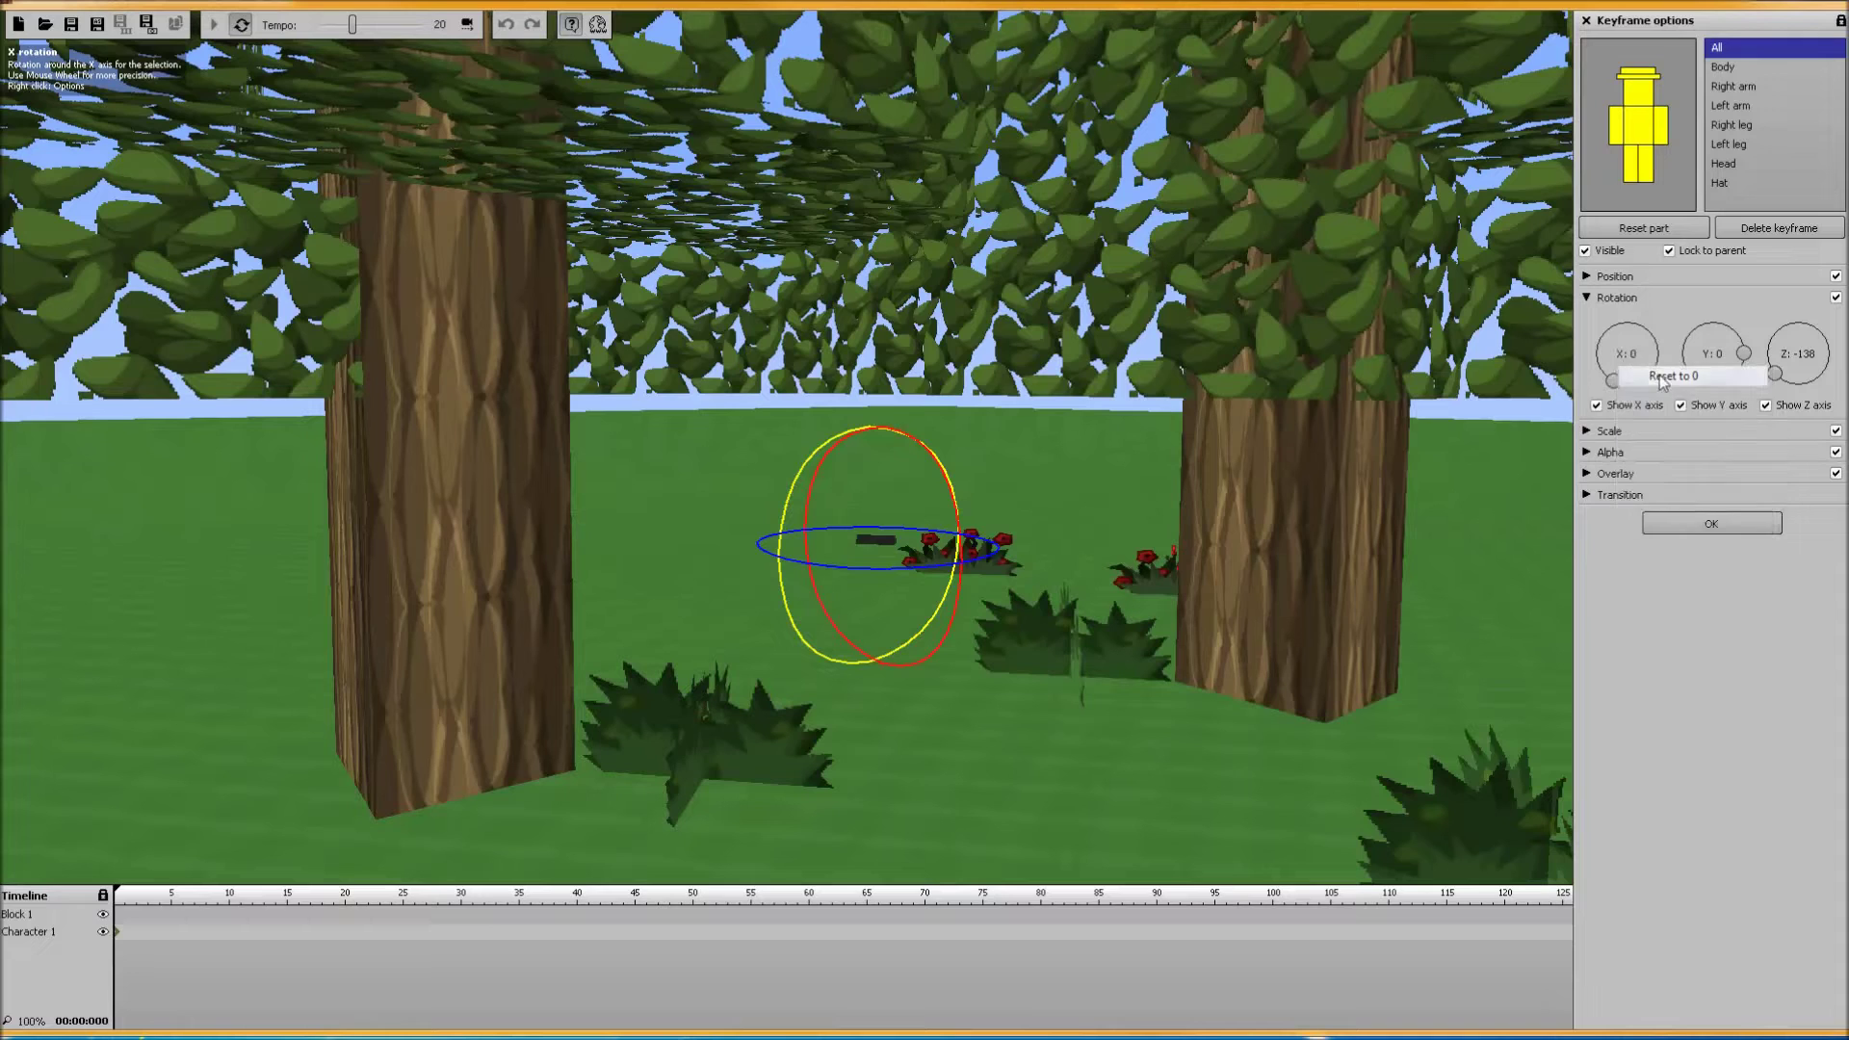
pyautogui.click(1587, 298)
# - Review the scale and alpha settings of the character's keyframe with their extra options, and close the keyframe options
pyautogui.click(1588, 320)
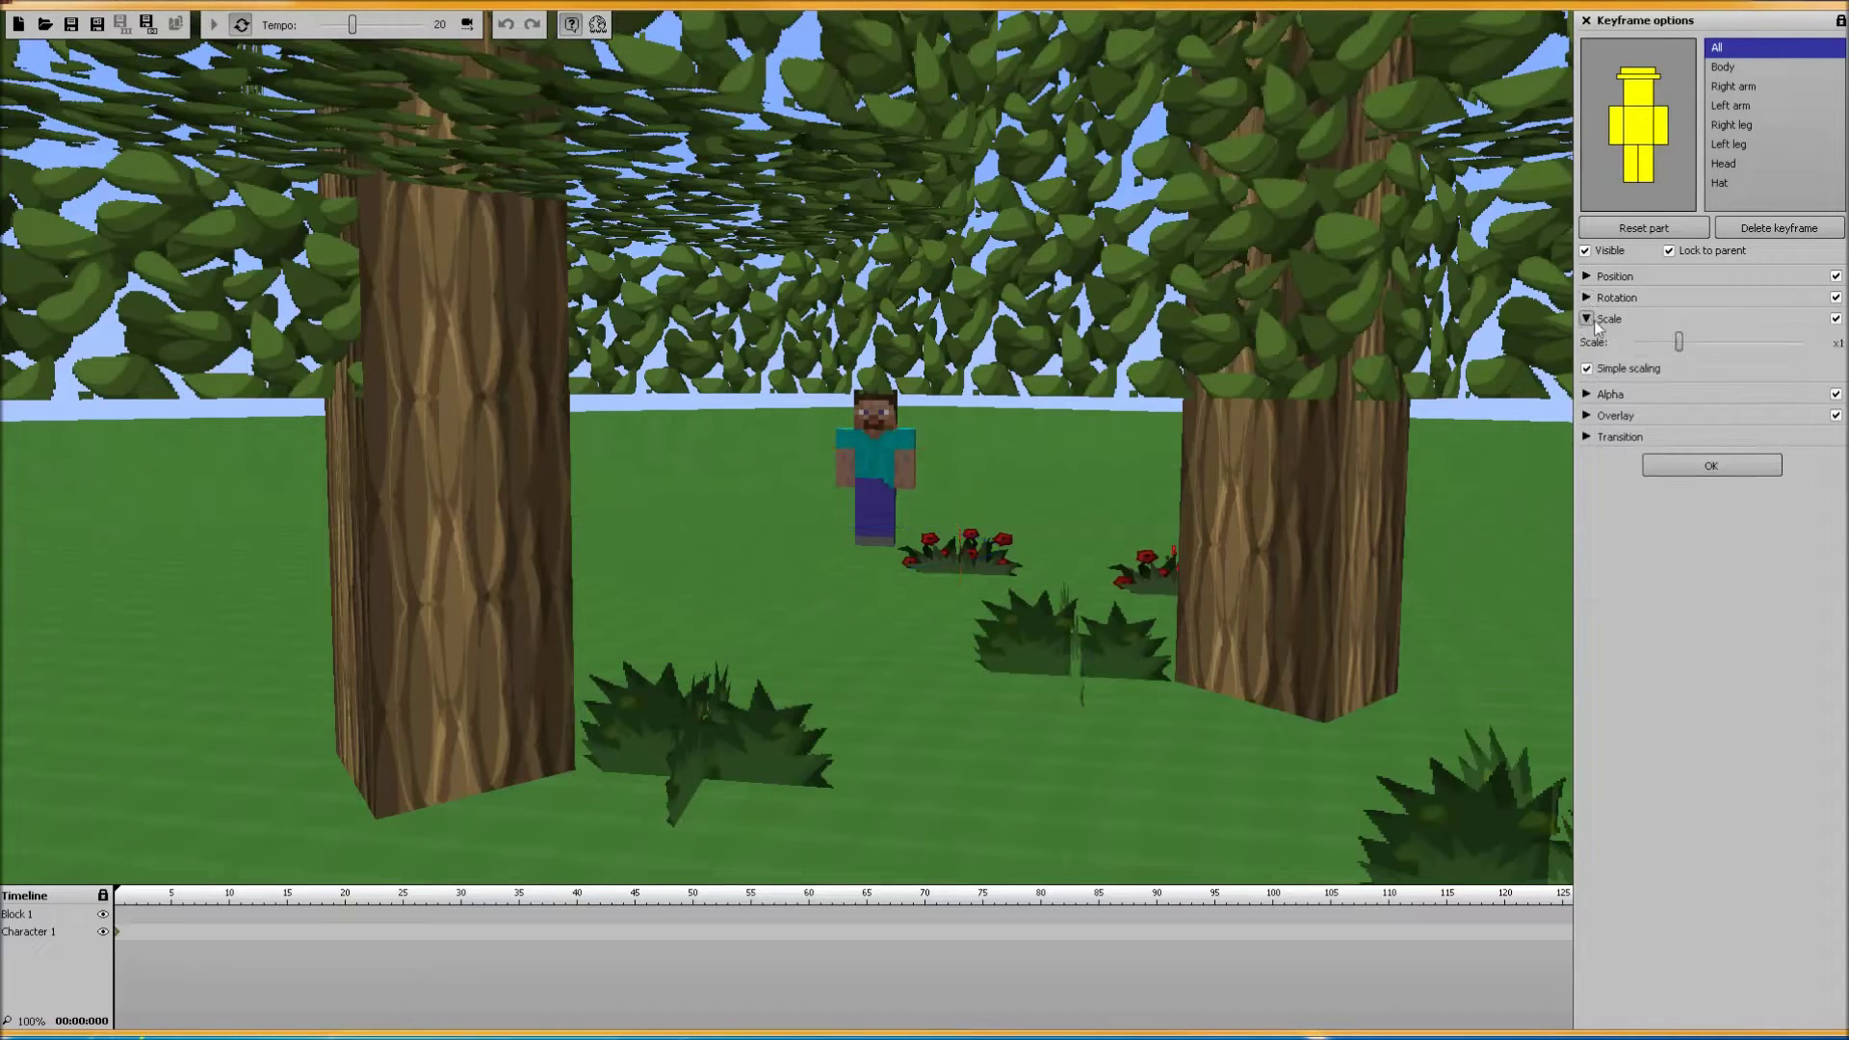
pyautogui.rightClick(1700, 344)
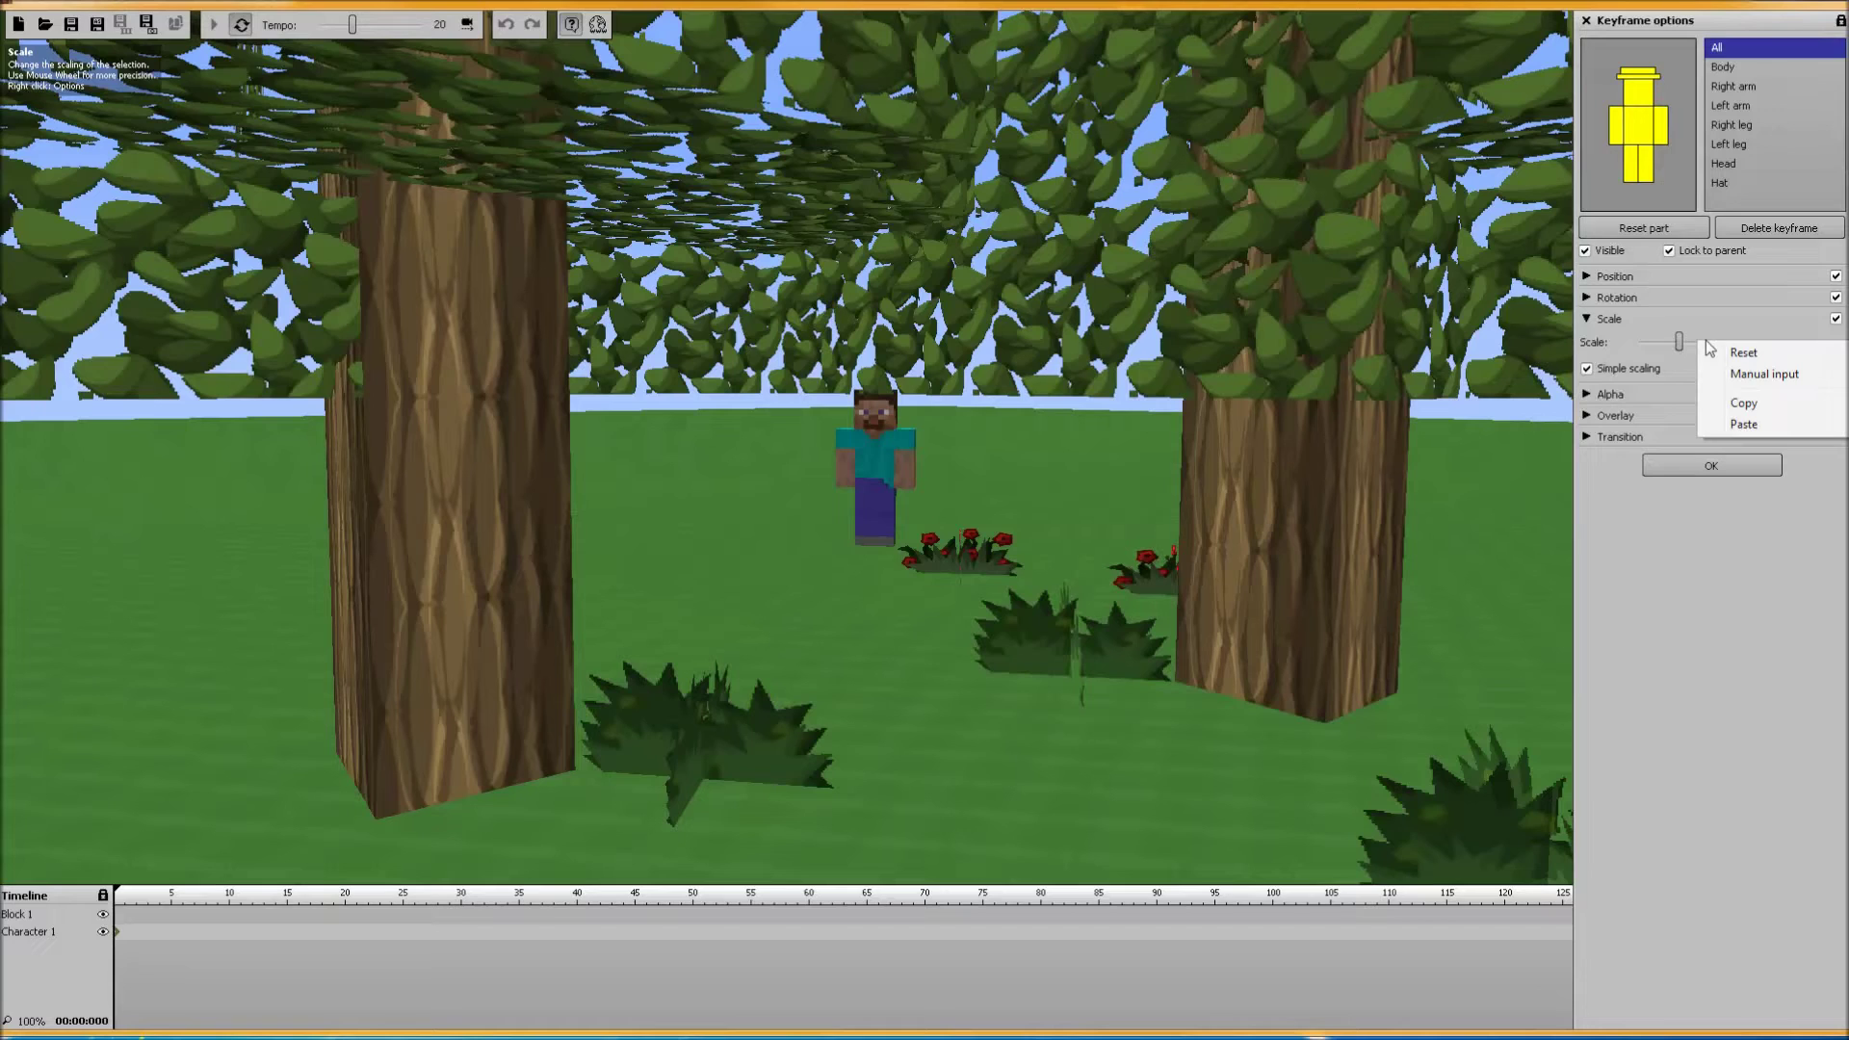
pyautogui.click(1611, 308)
pyautogui.click(1587, 319)
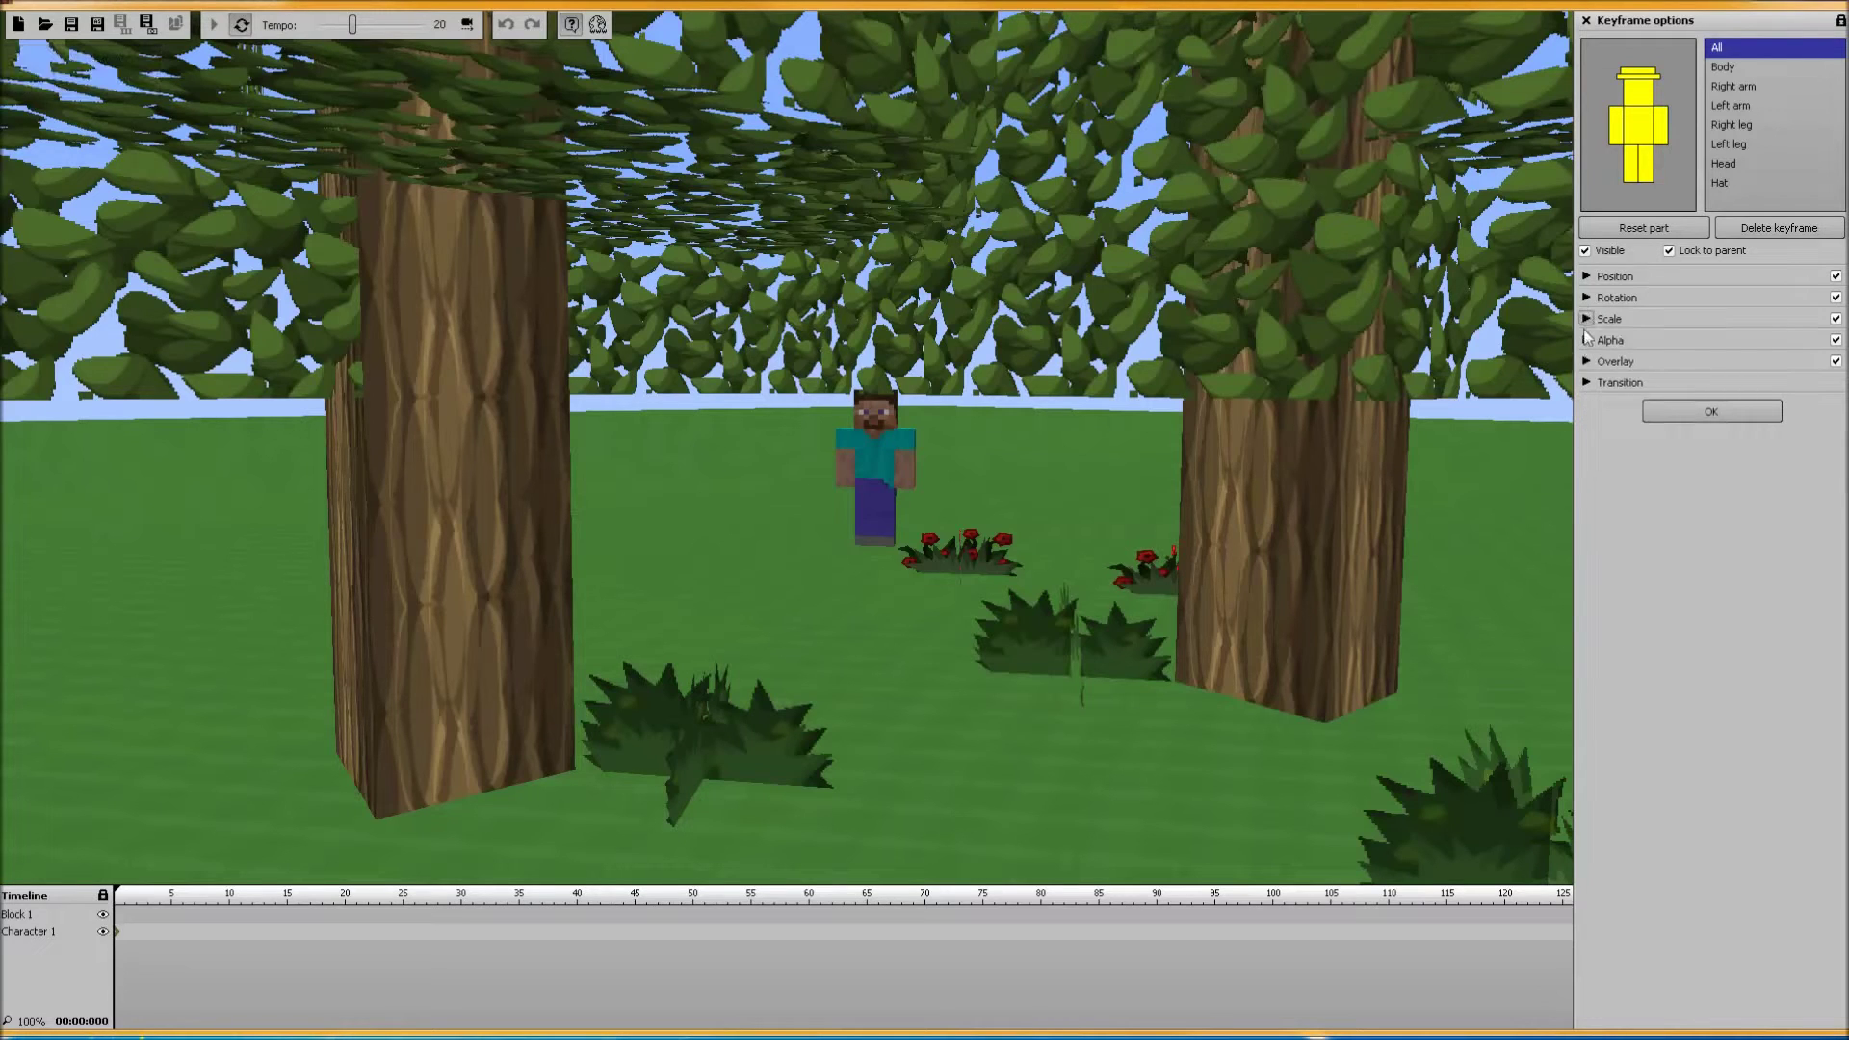
pyautogui.click(1586, 340)
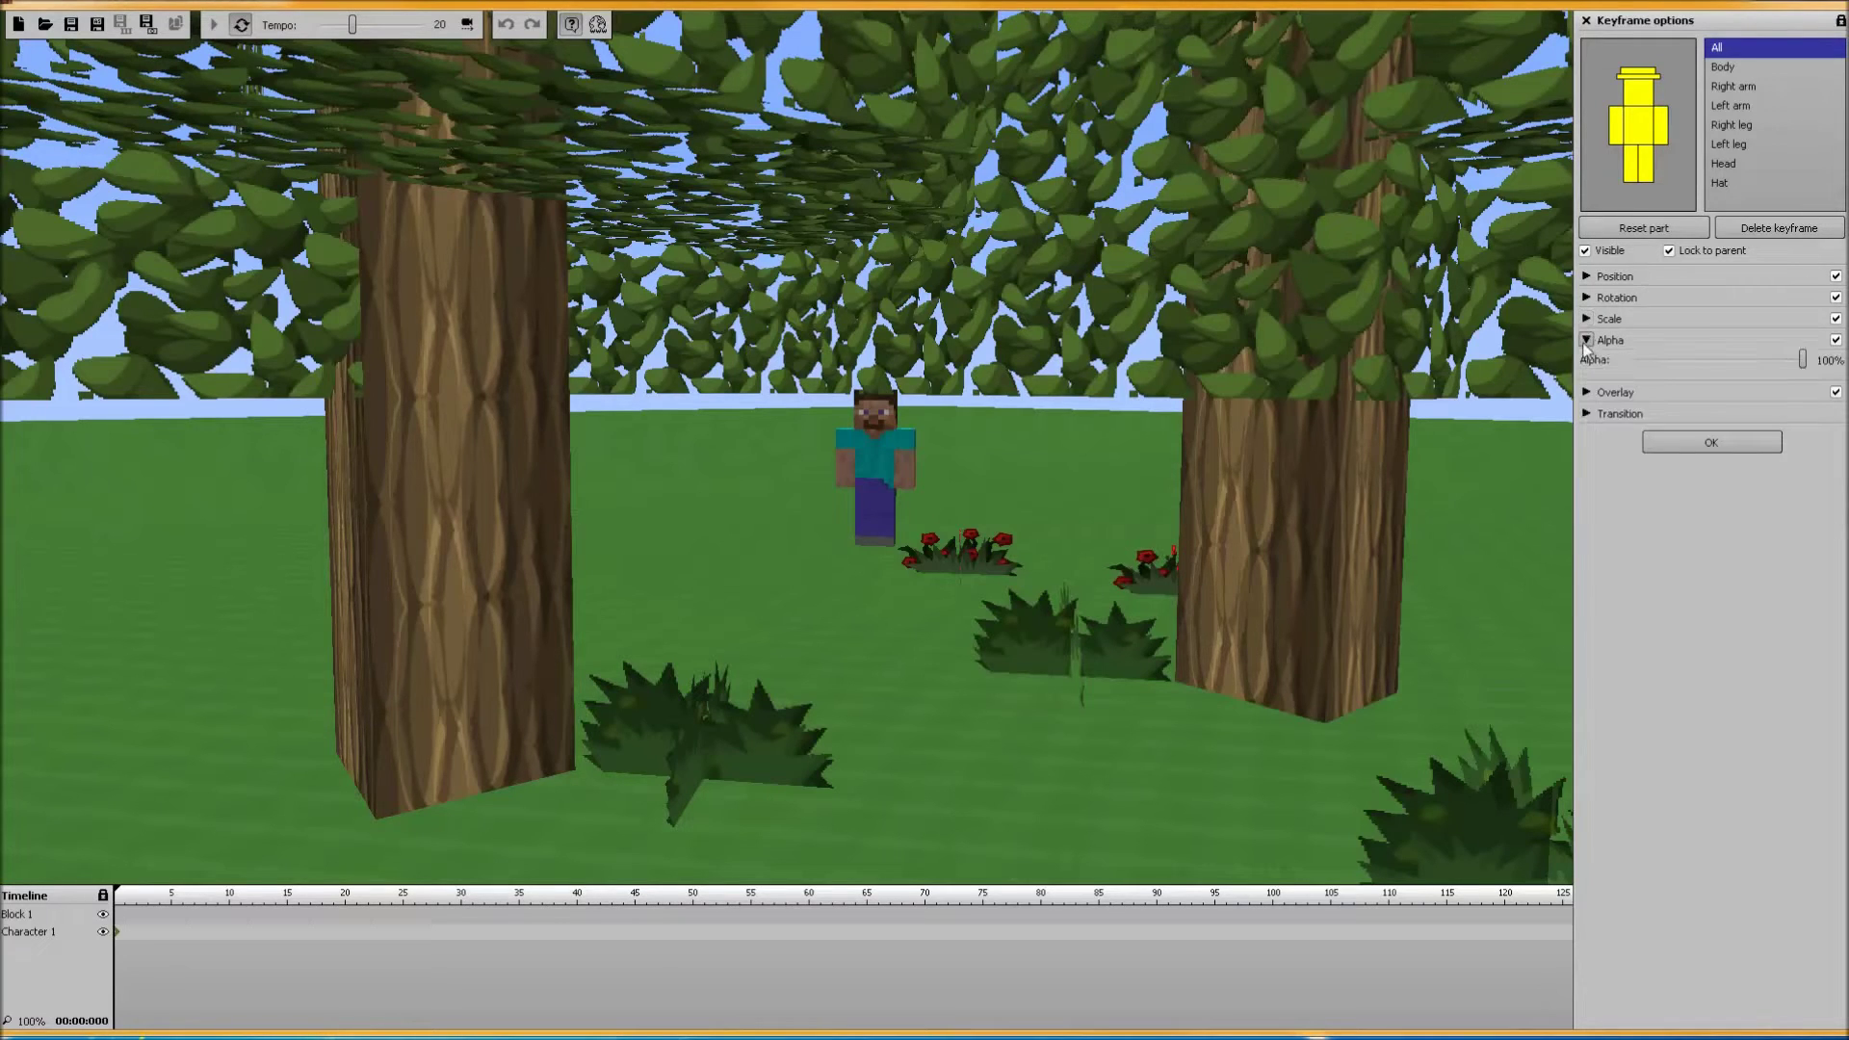
pyautogui.rightClick(1689, 359)
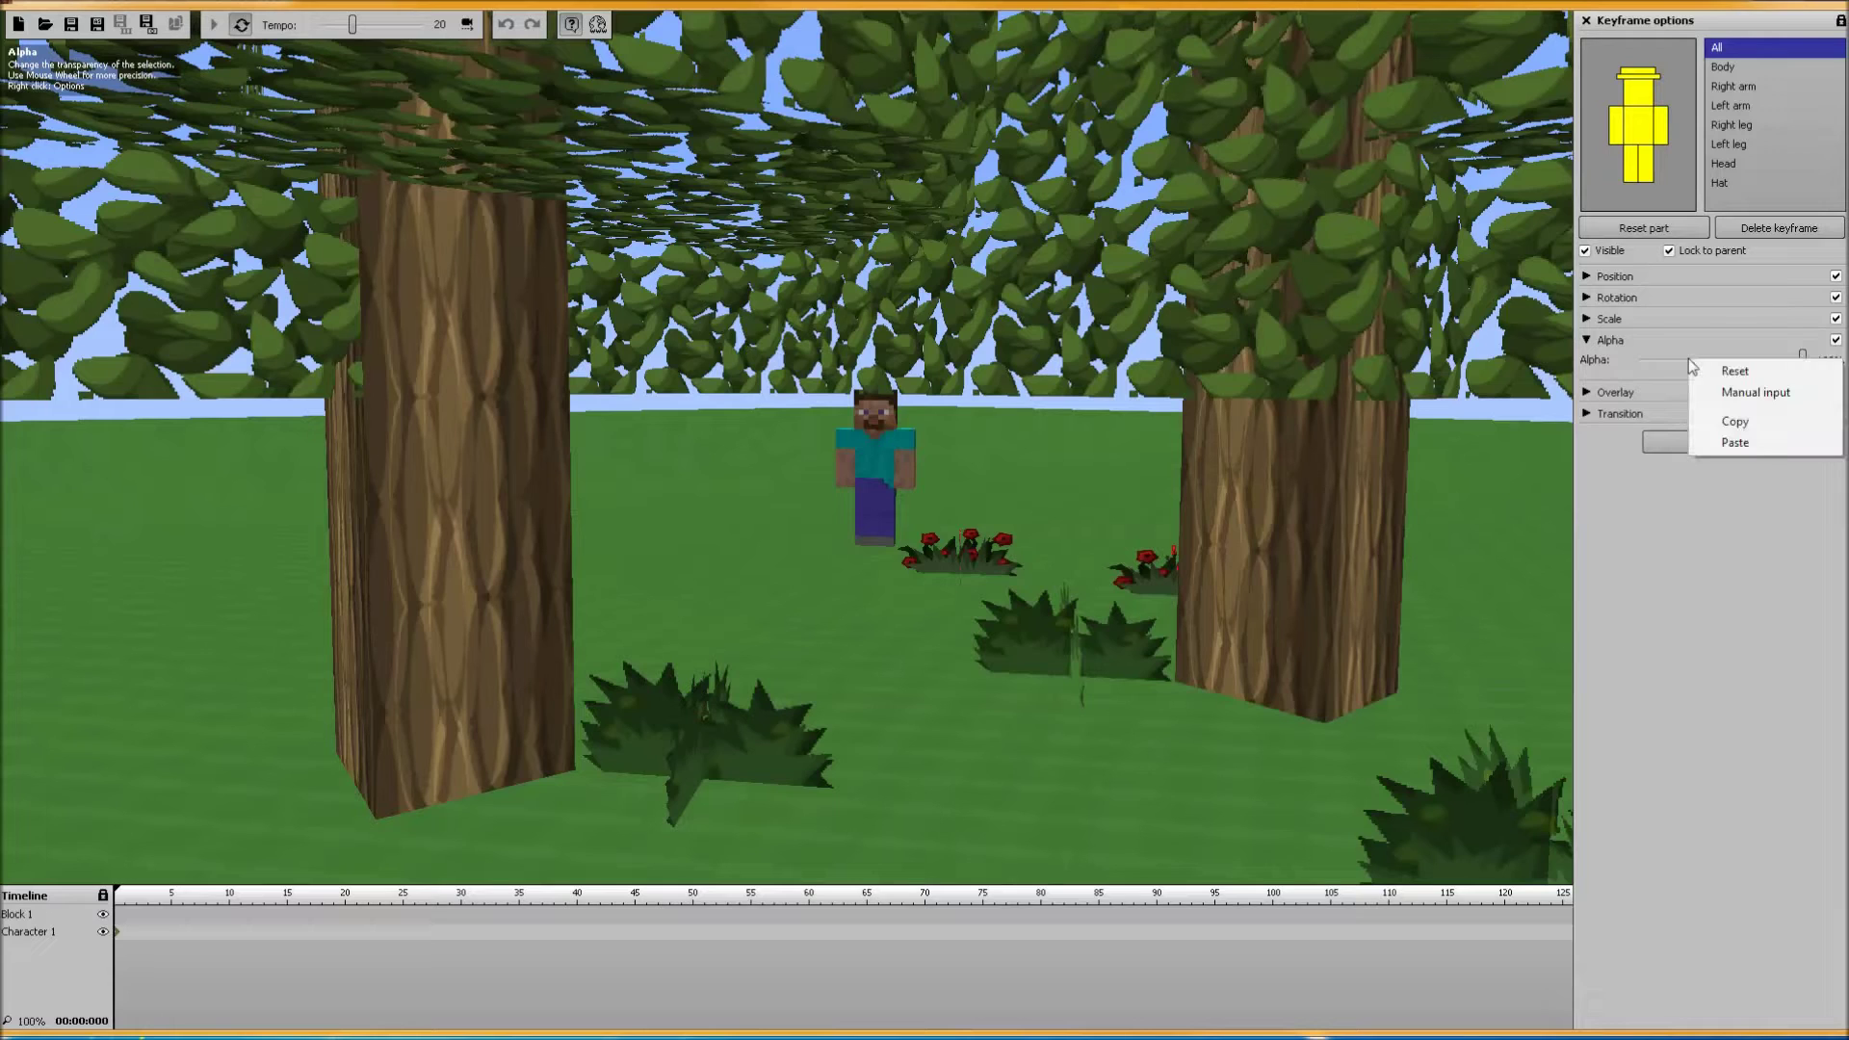
pyautogui.click(1587, 342)
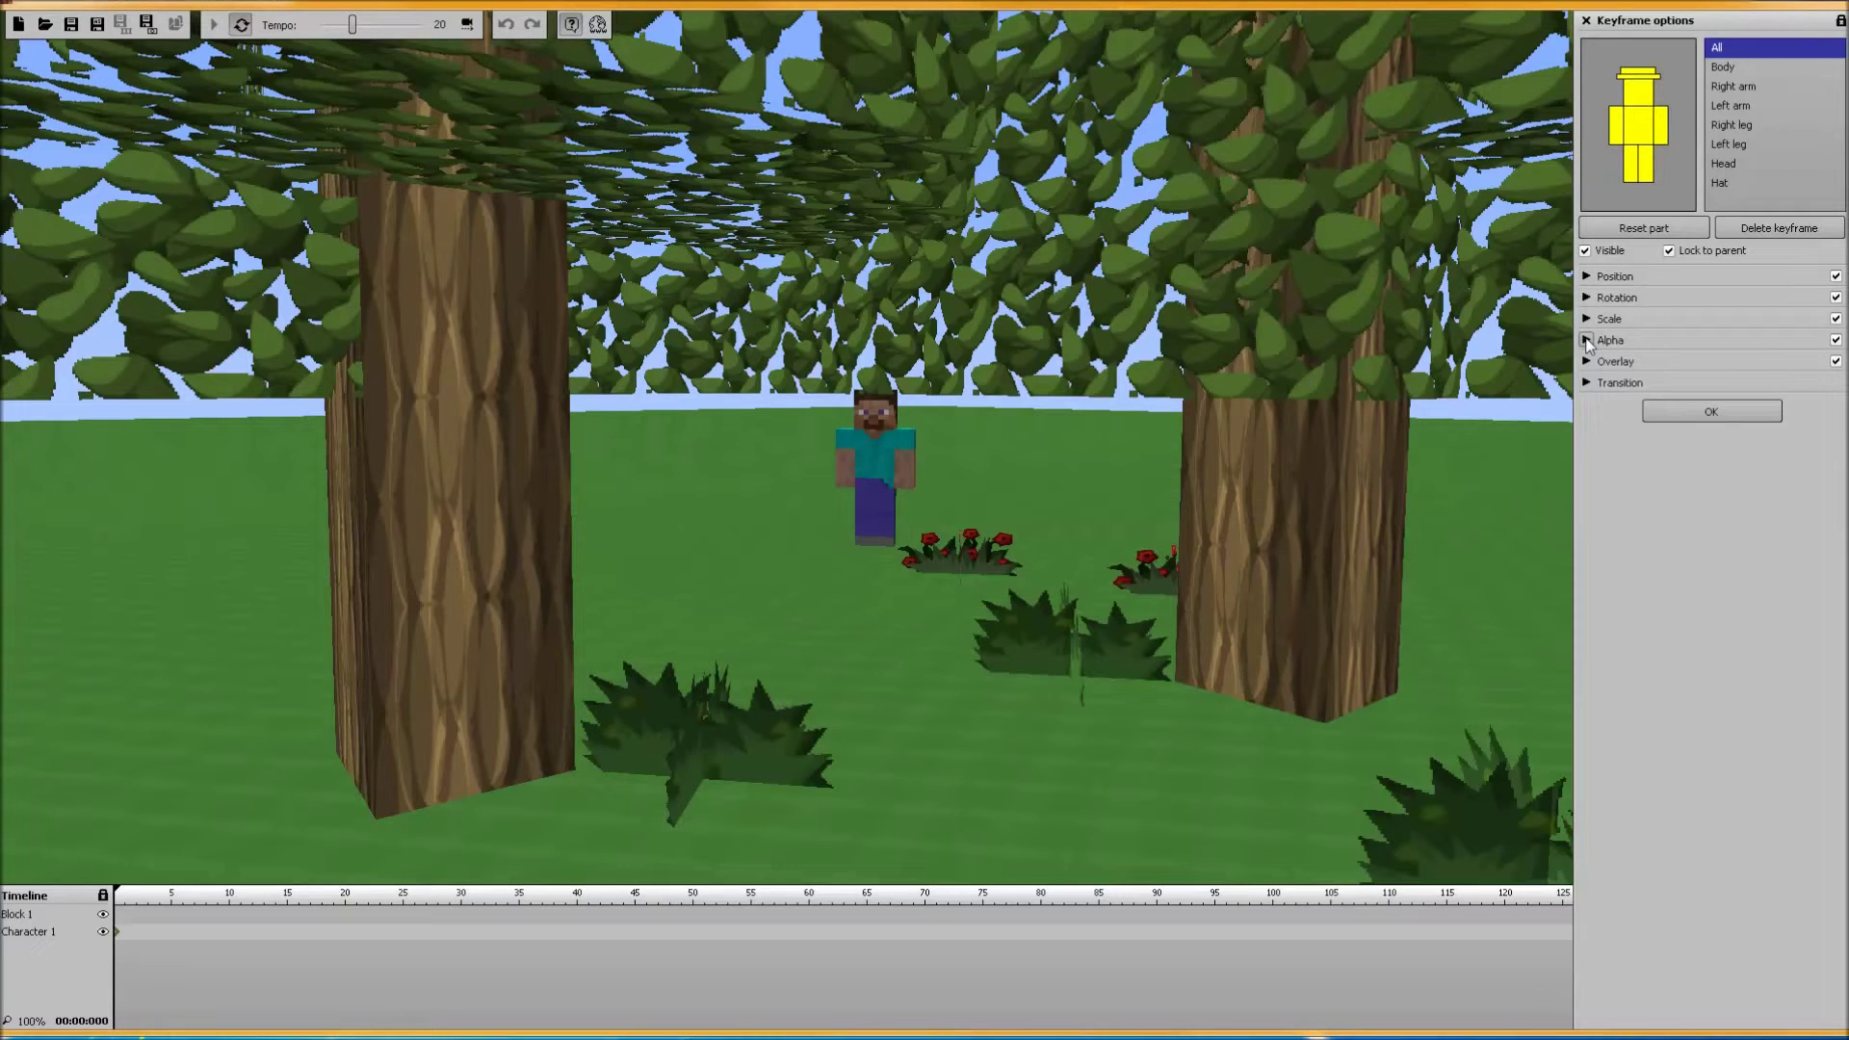
pyautogui.click(1586, 341)
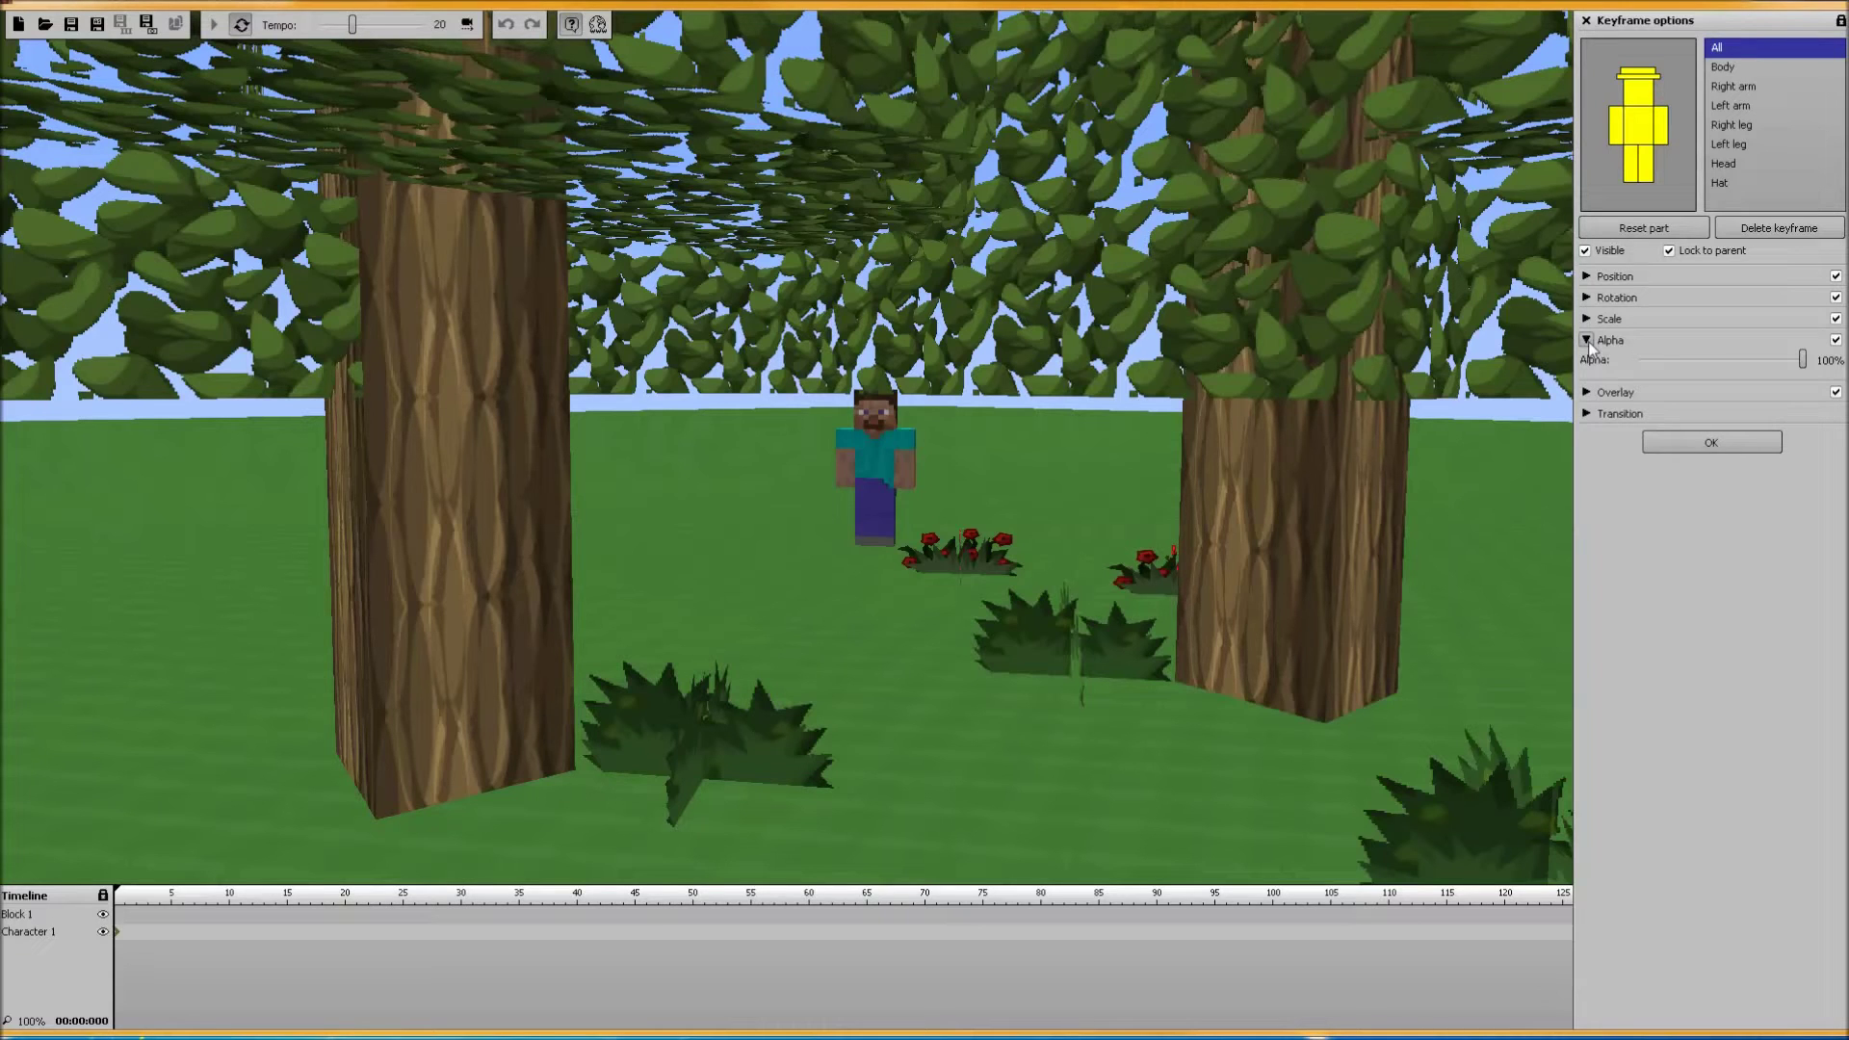
pyautogui.click(1587, 341)
pyautogui.click(1717, 429)
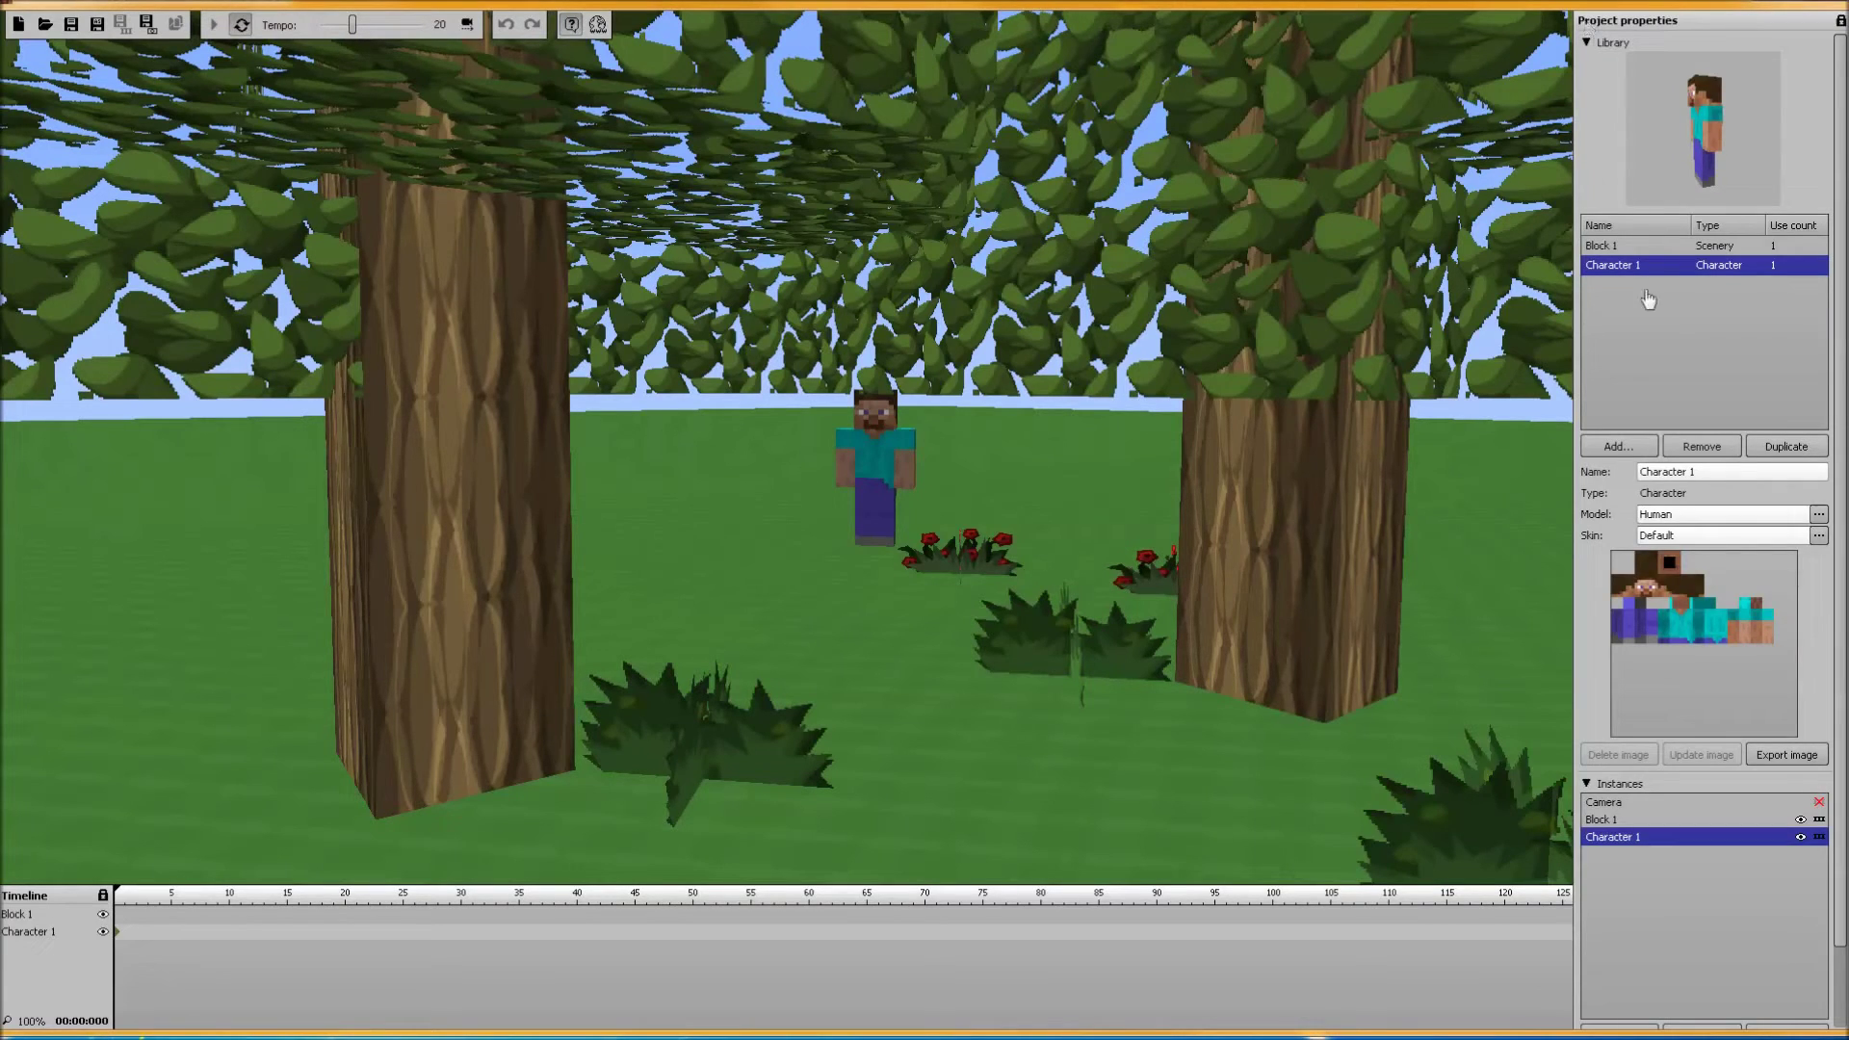
# - Remove the Block 1 tree scenery and all its instances from the library
pyautogui.click(1620, 246)
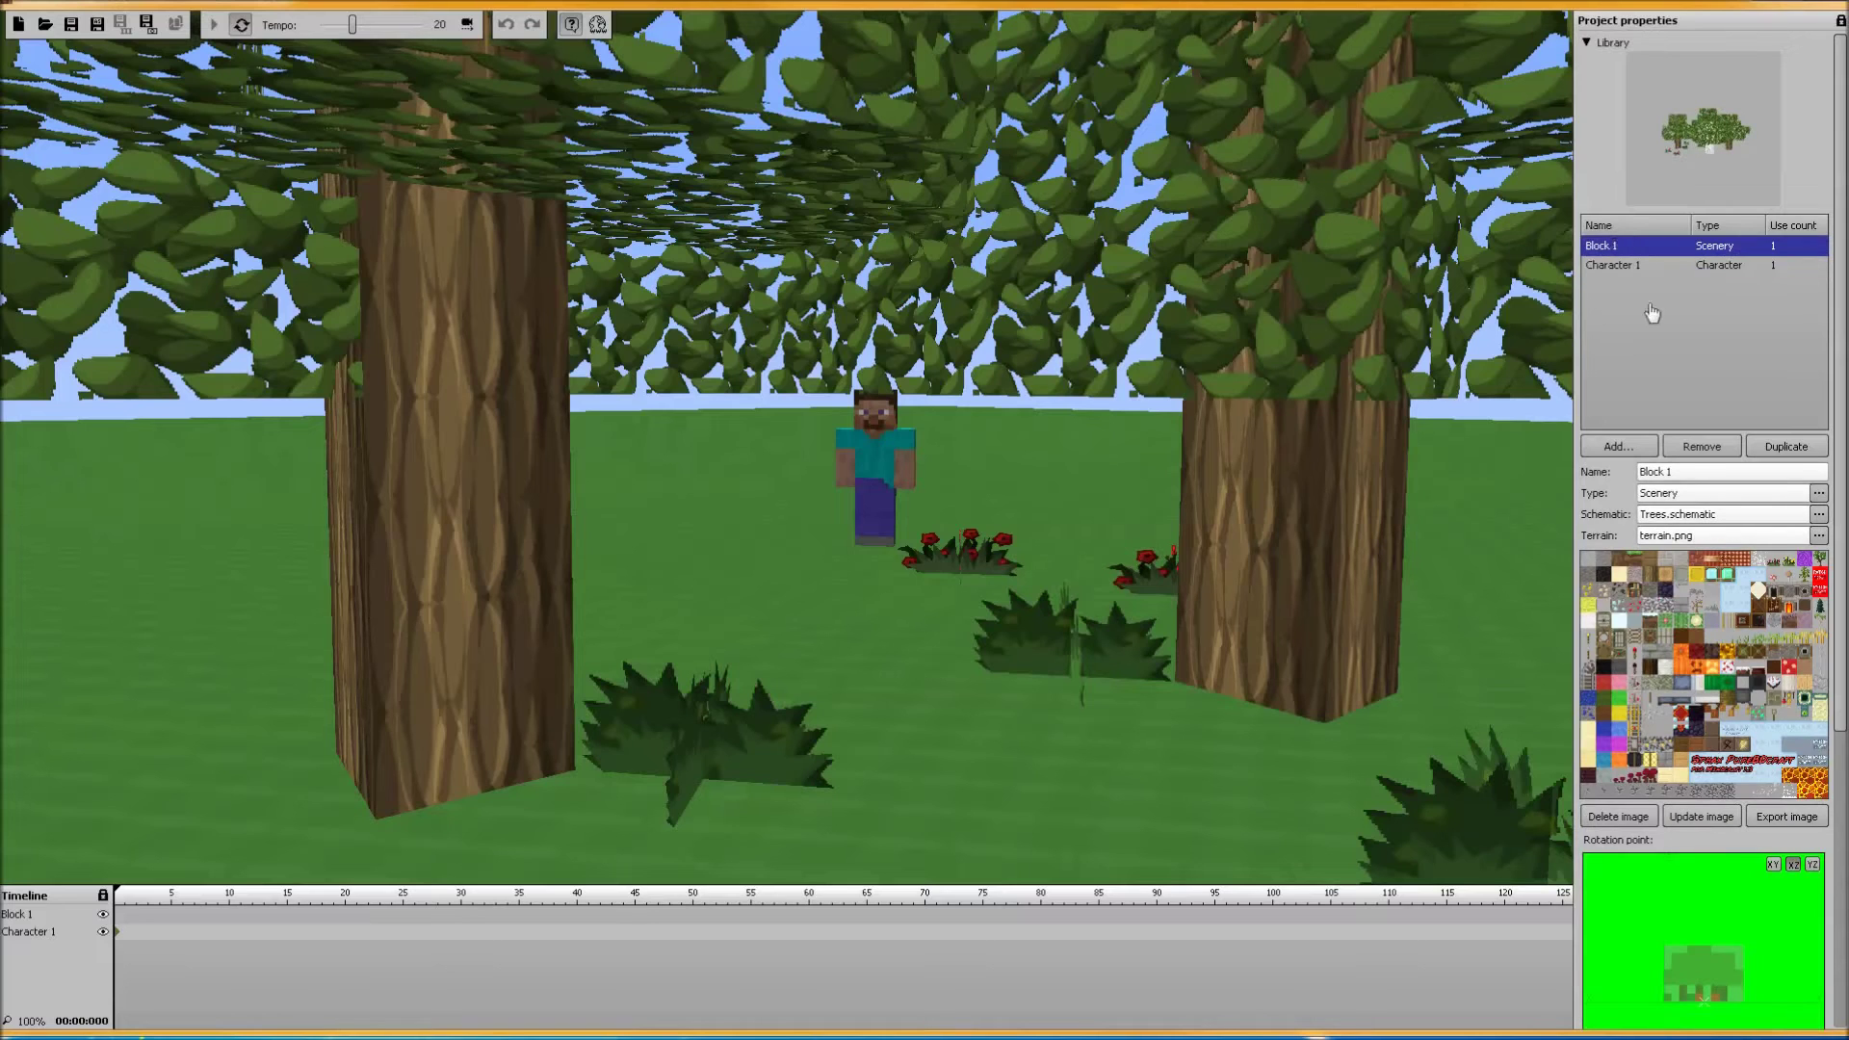
pyautogui.click(1702, 446)
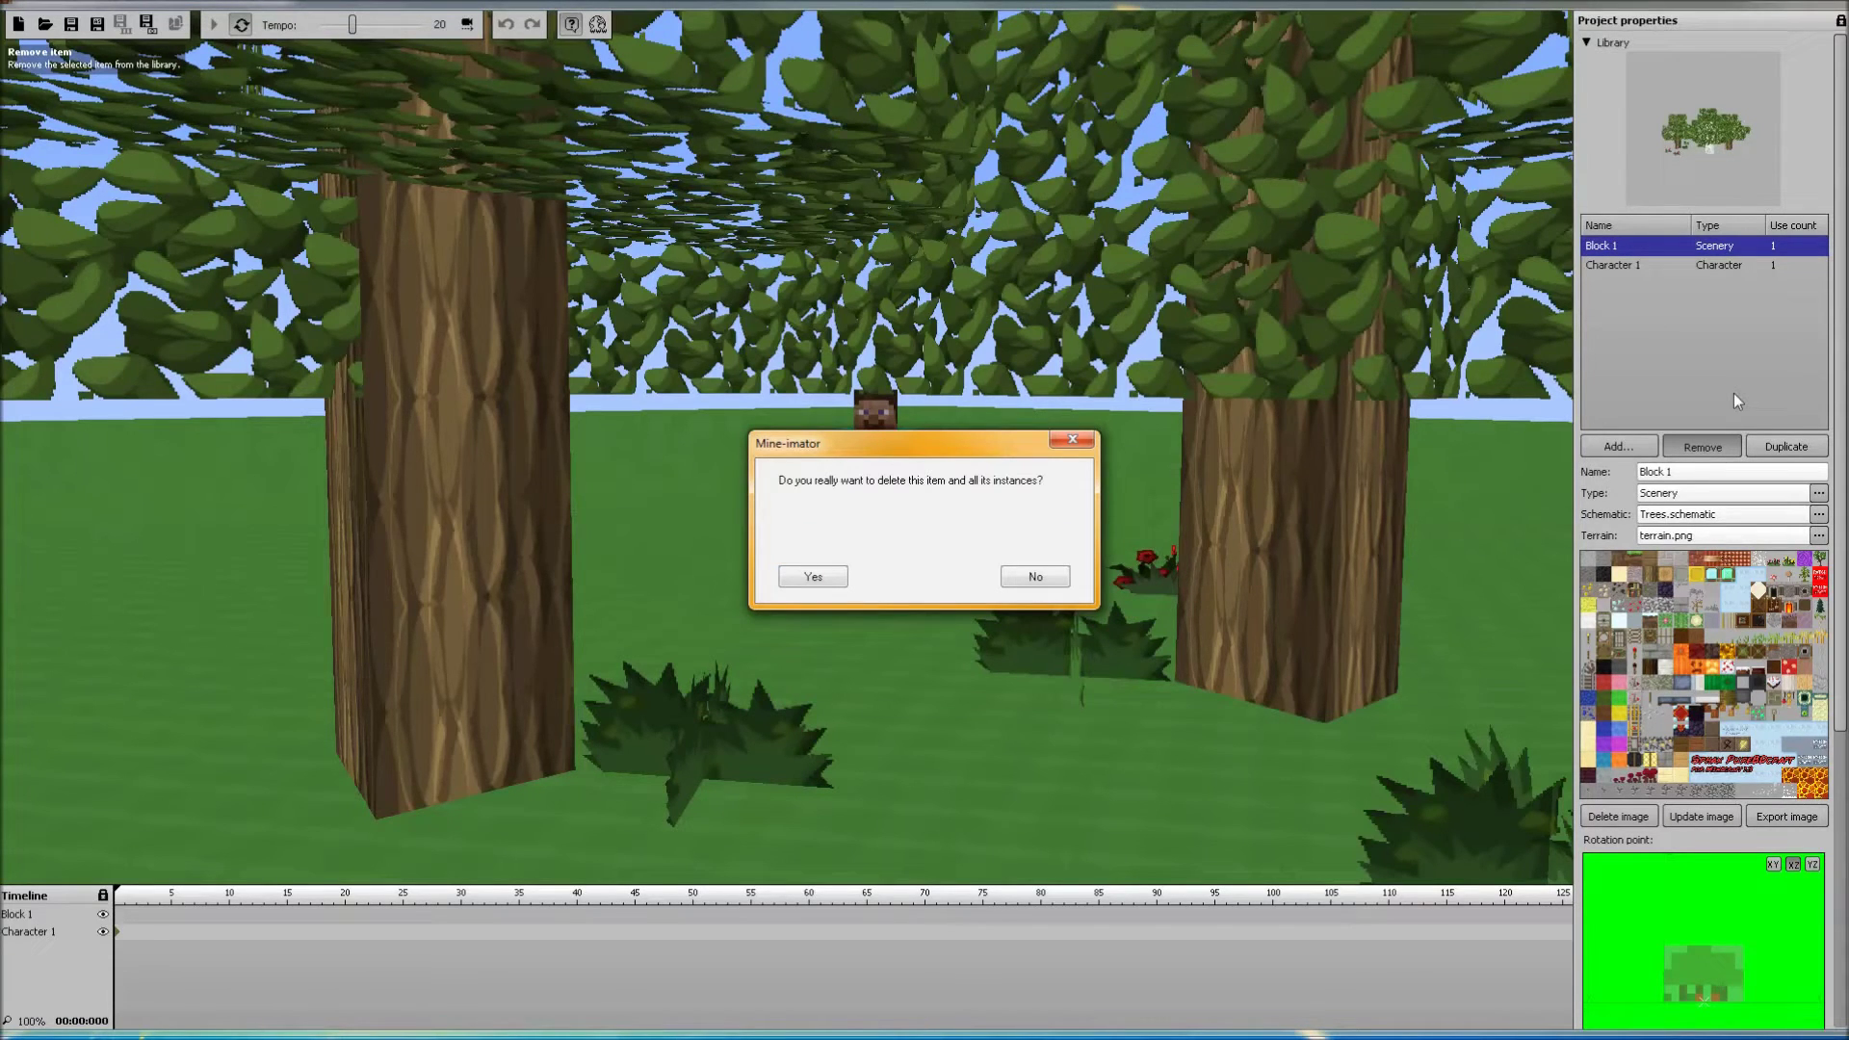
pyautogui.press('Return')
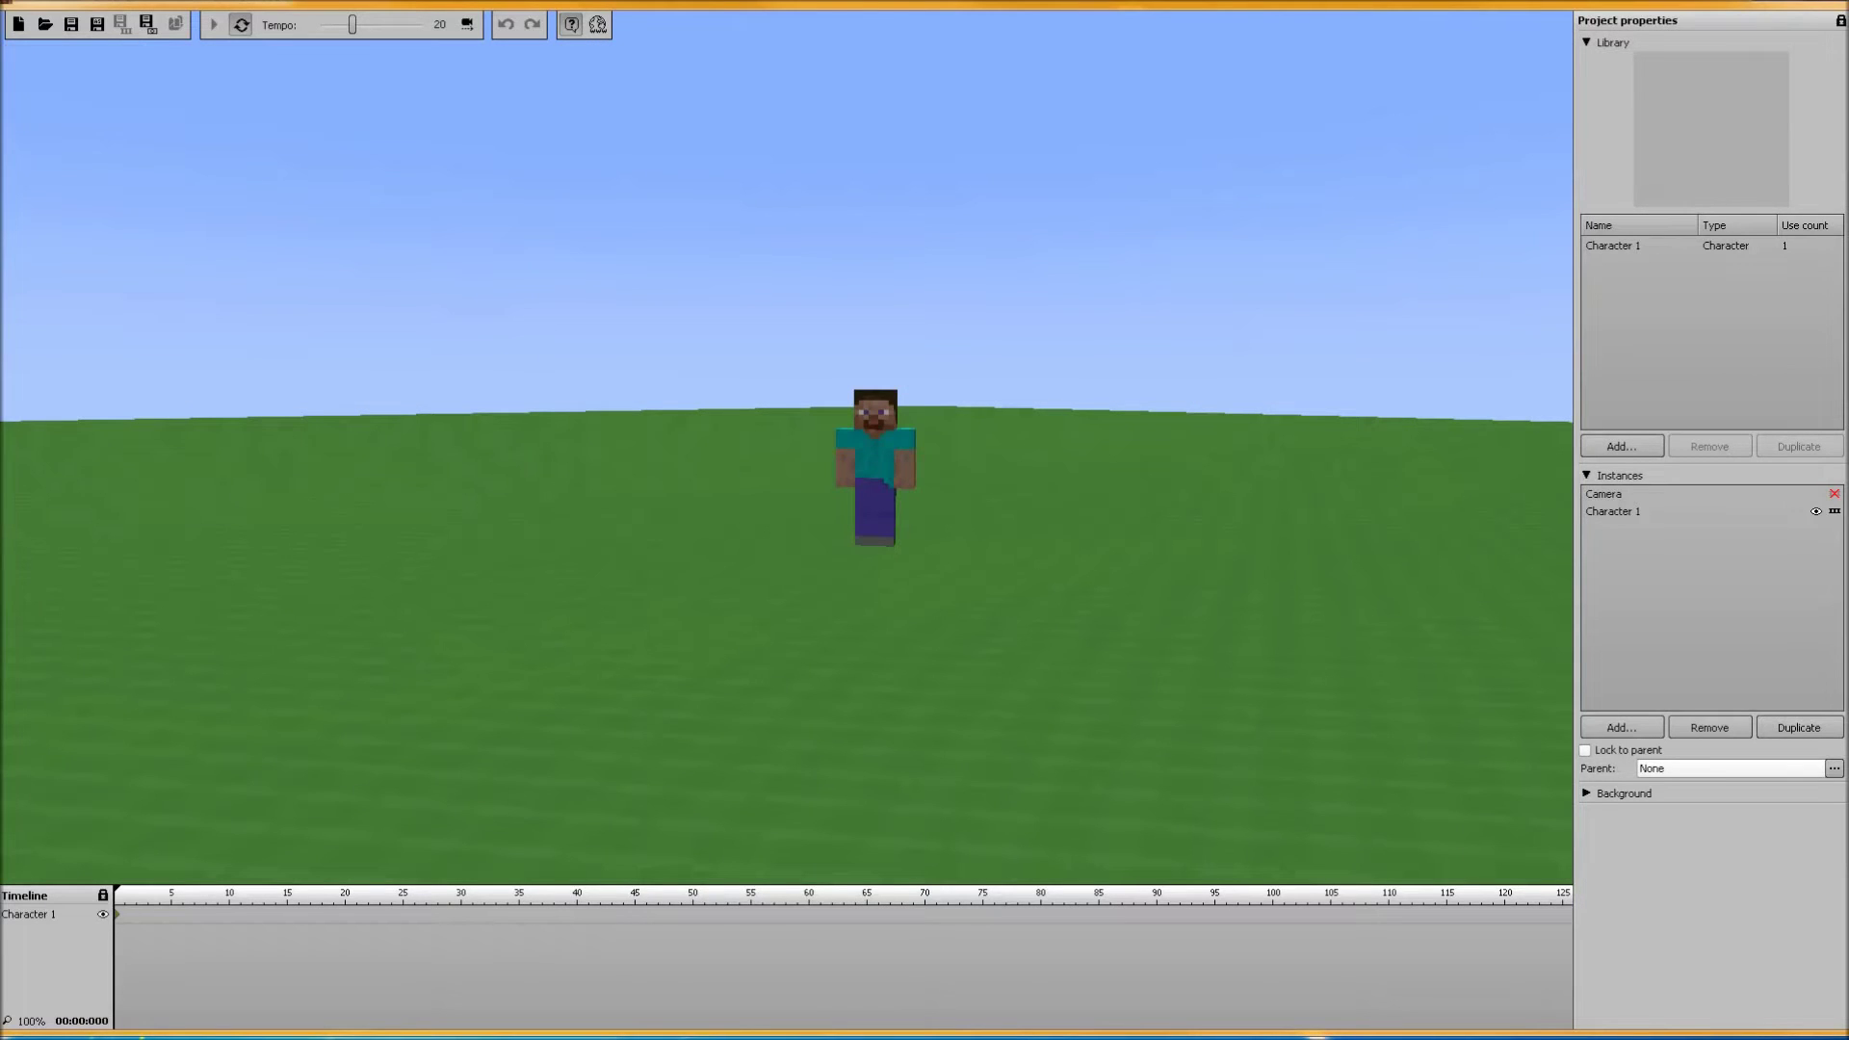
# - Set the background's ground texture to Default terrain and look at the grass around the character
pyautogui.click(1690, 788)
pyautogui.scroll(-1, 1834, 801)
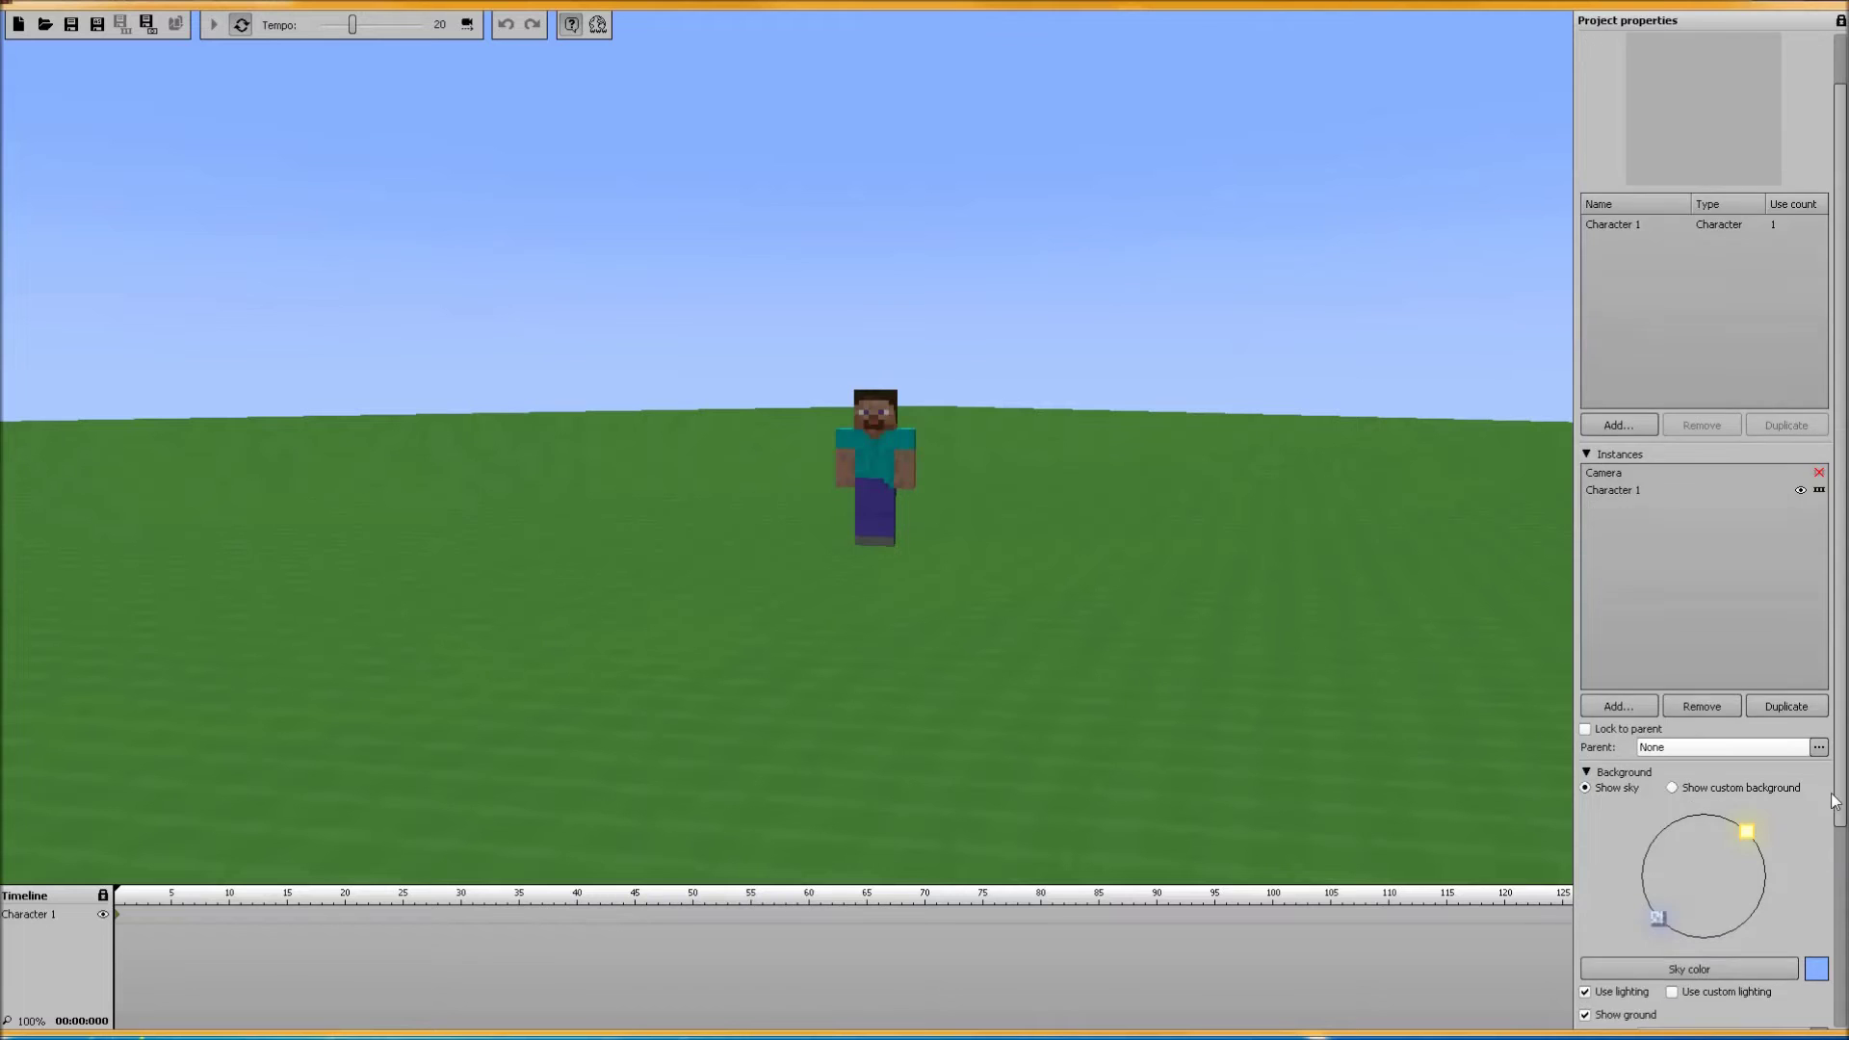
pyautogui.scroll(-5, 1834, 802)
pyautogui.click(1735, 739)
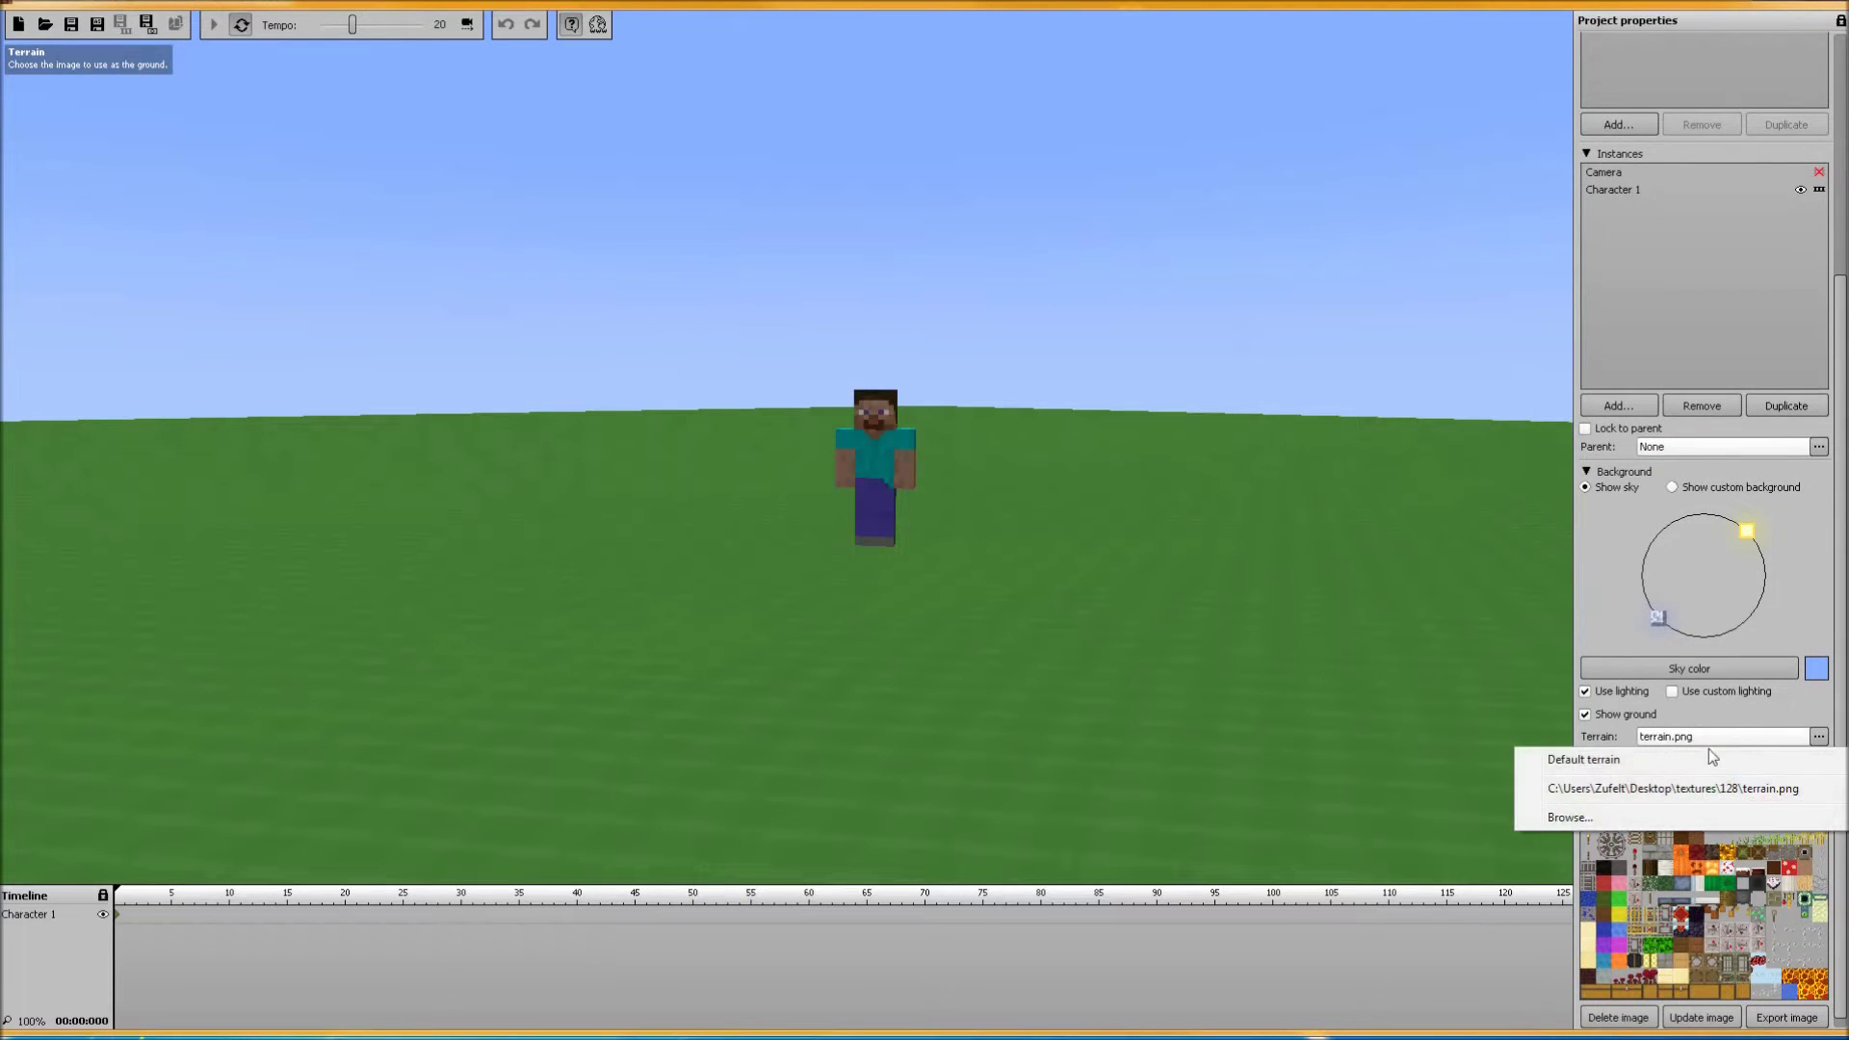
pyautogui.click(1711, 759)
pyautogui.moveTo(1233, 498); pyautogui.dragTo(1181, 504, button='right')
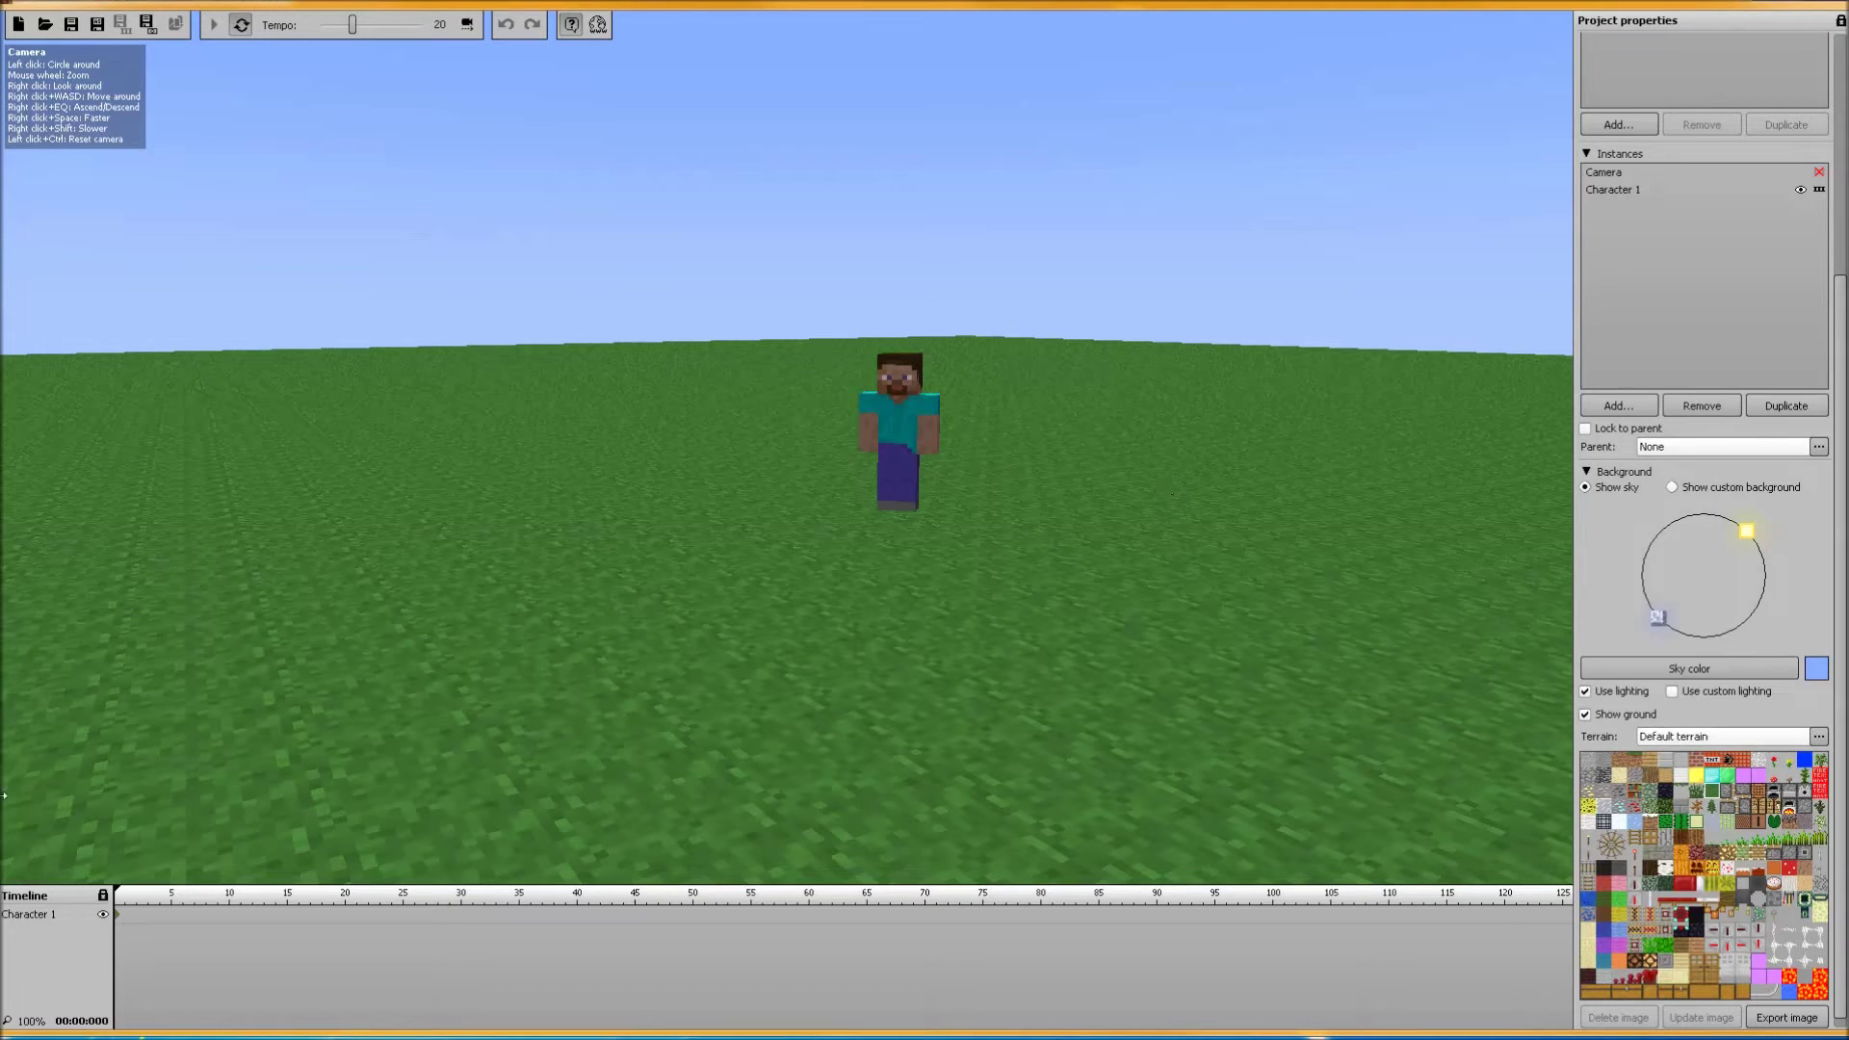
# - Select the keyframe at frame 0 and examine the left arms of the human and skeleton characters from the side
pyautogui.click(117, 919)
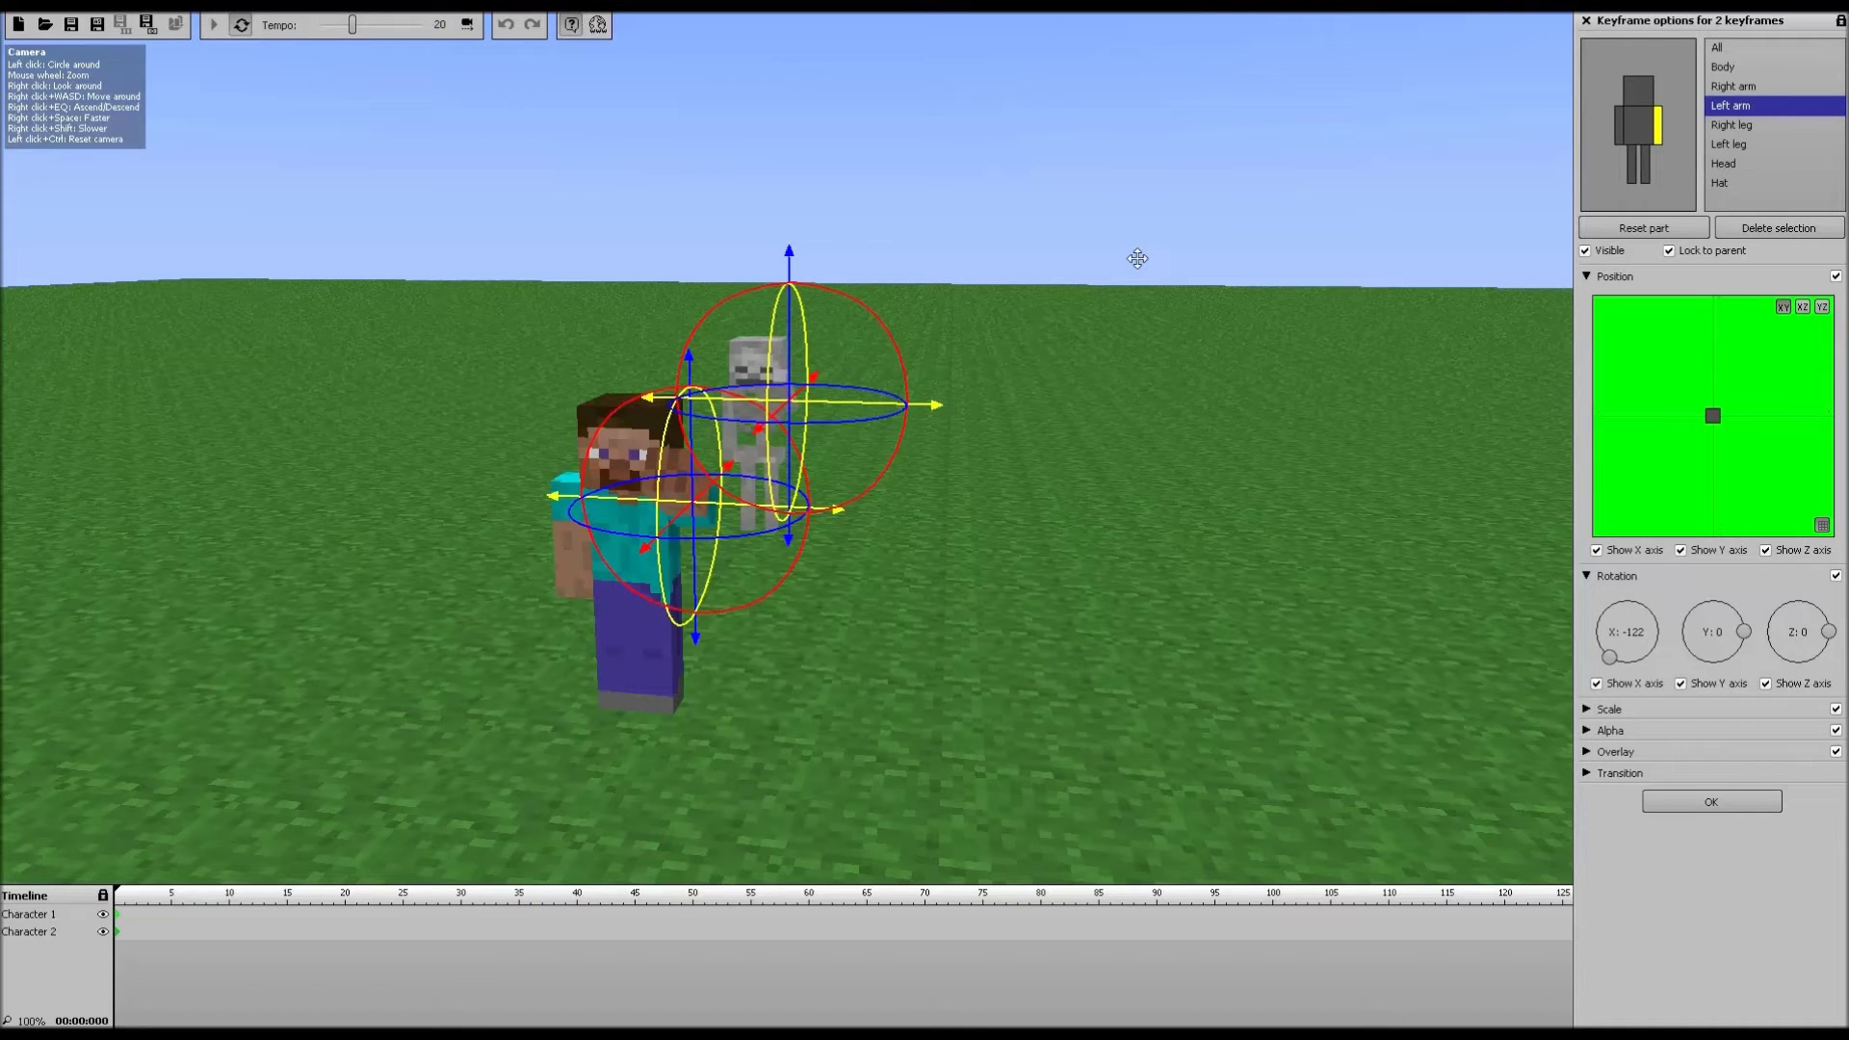
pyautogui.moveTo(1126, 260); pyautogui.dragTo(1000, 267, button='right')
pyautogui.press('d')
pyautogui.press('d')
pyautogui.press('a')
pyautogui.press('a')
pyautogui.press('d')
pyautogui.press('a')
pyautogui.press('d')
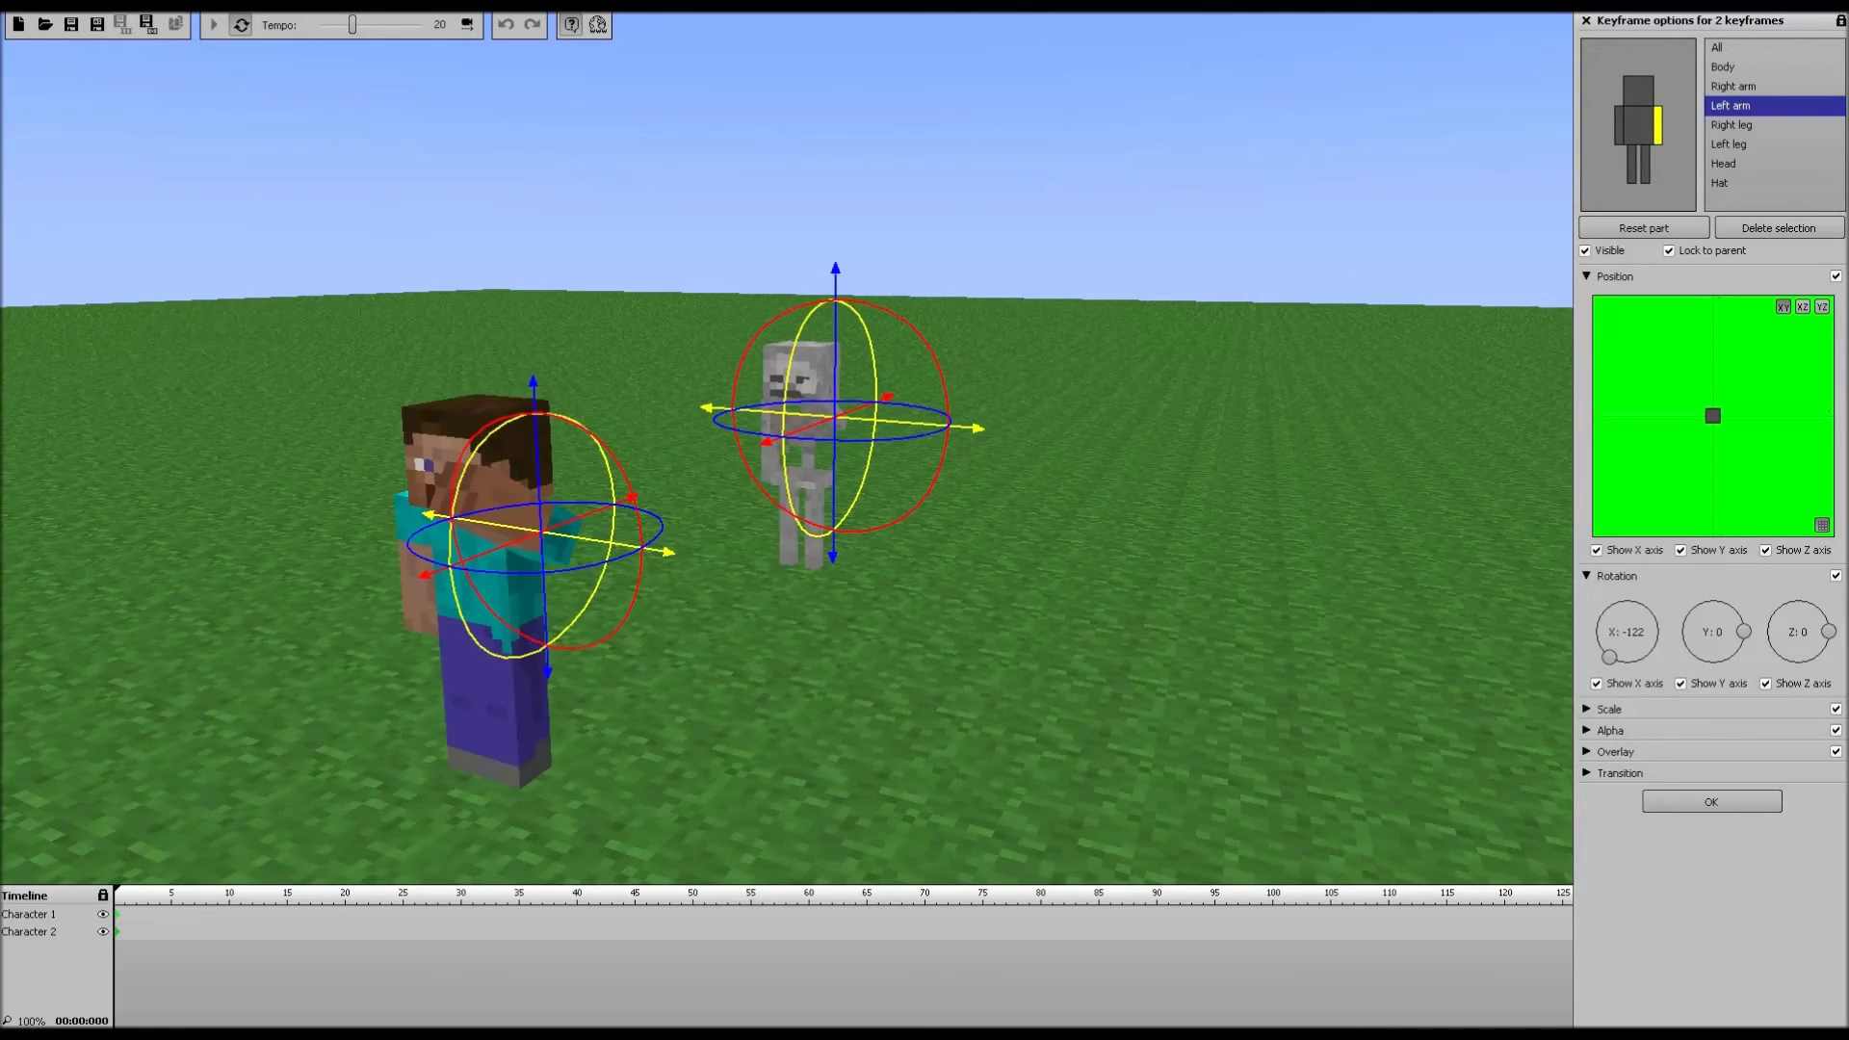
pyautogui.moveTo(1098, 260); pyautogui.dragTo(1126, 261)
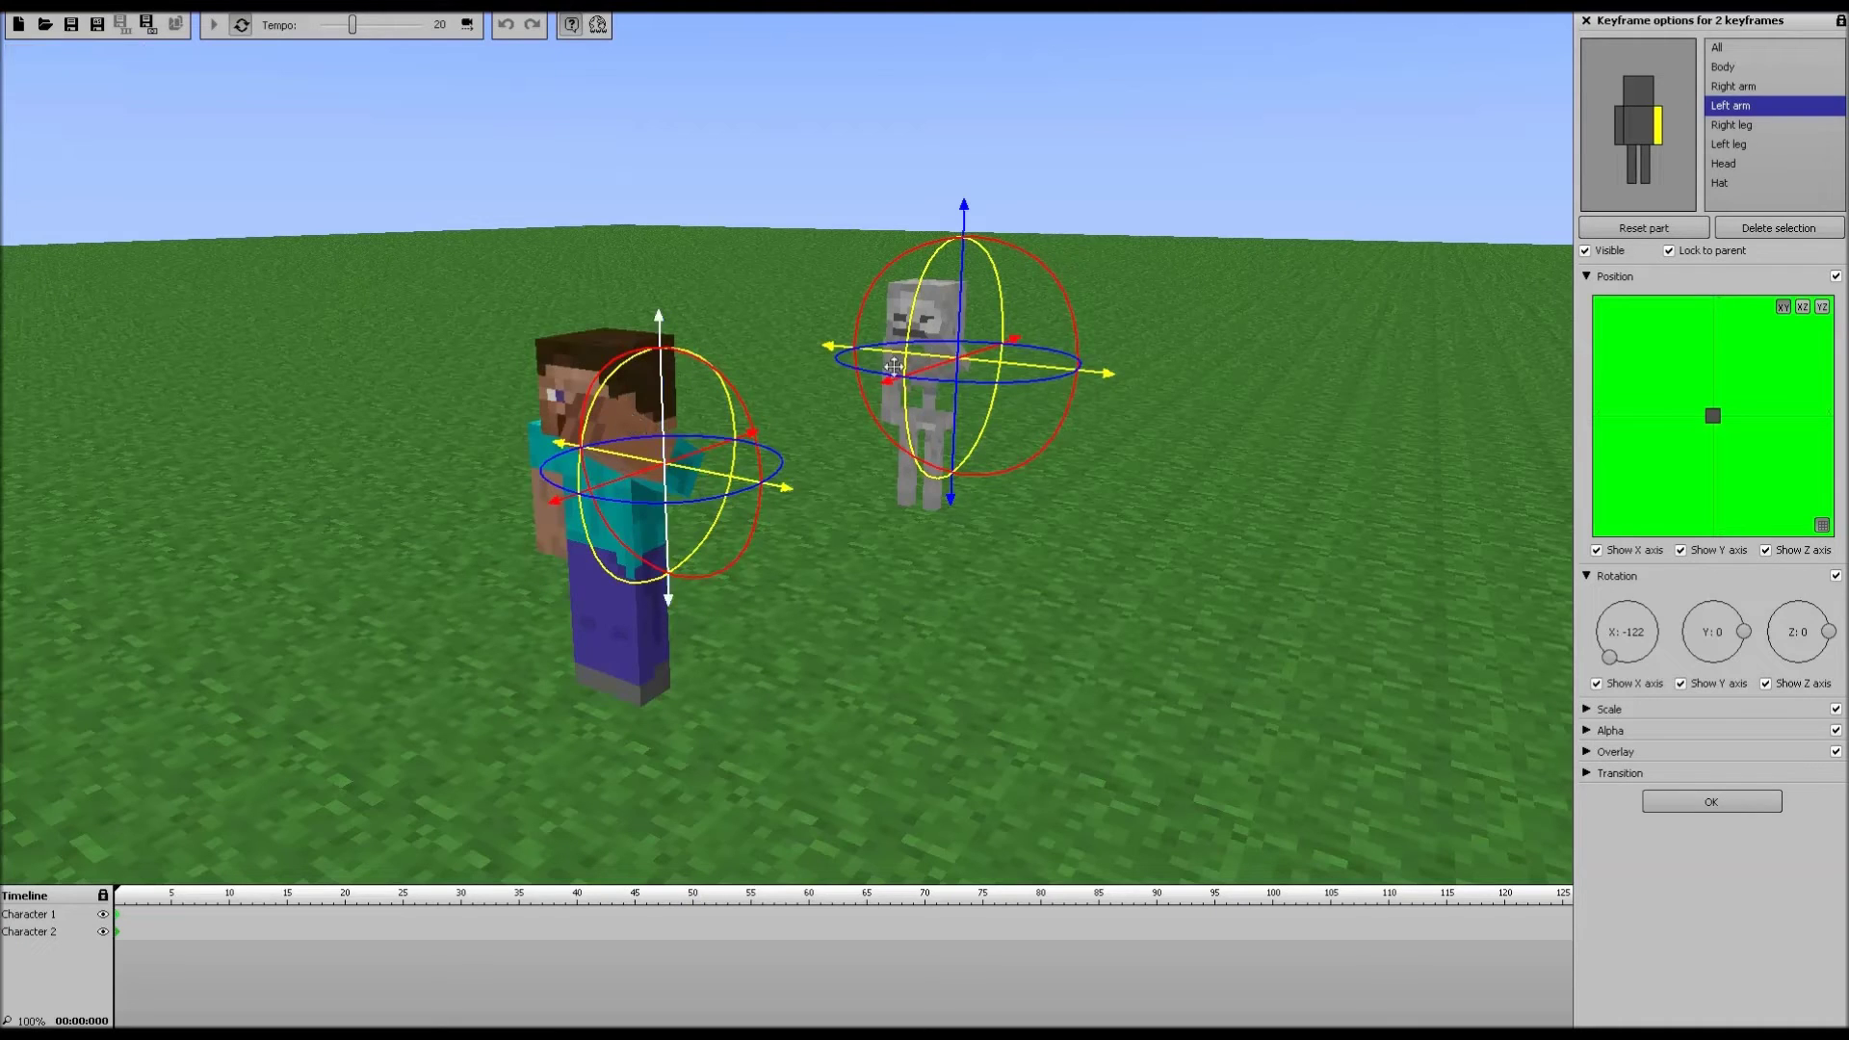
# - Choose the right arm, clear the keyframe selection and select the frame 0 keyframes of Character 1 and Character 2 together
pyautogui.click(1617, 123)
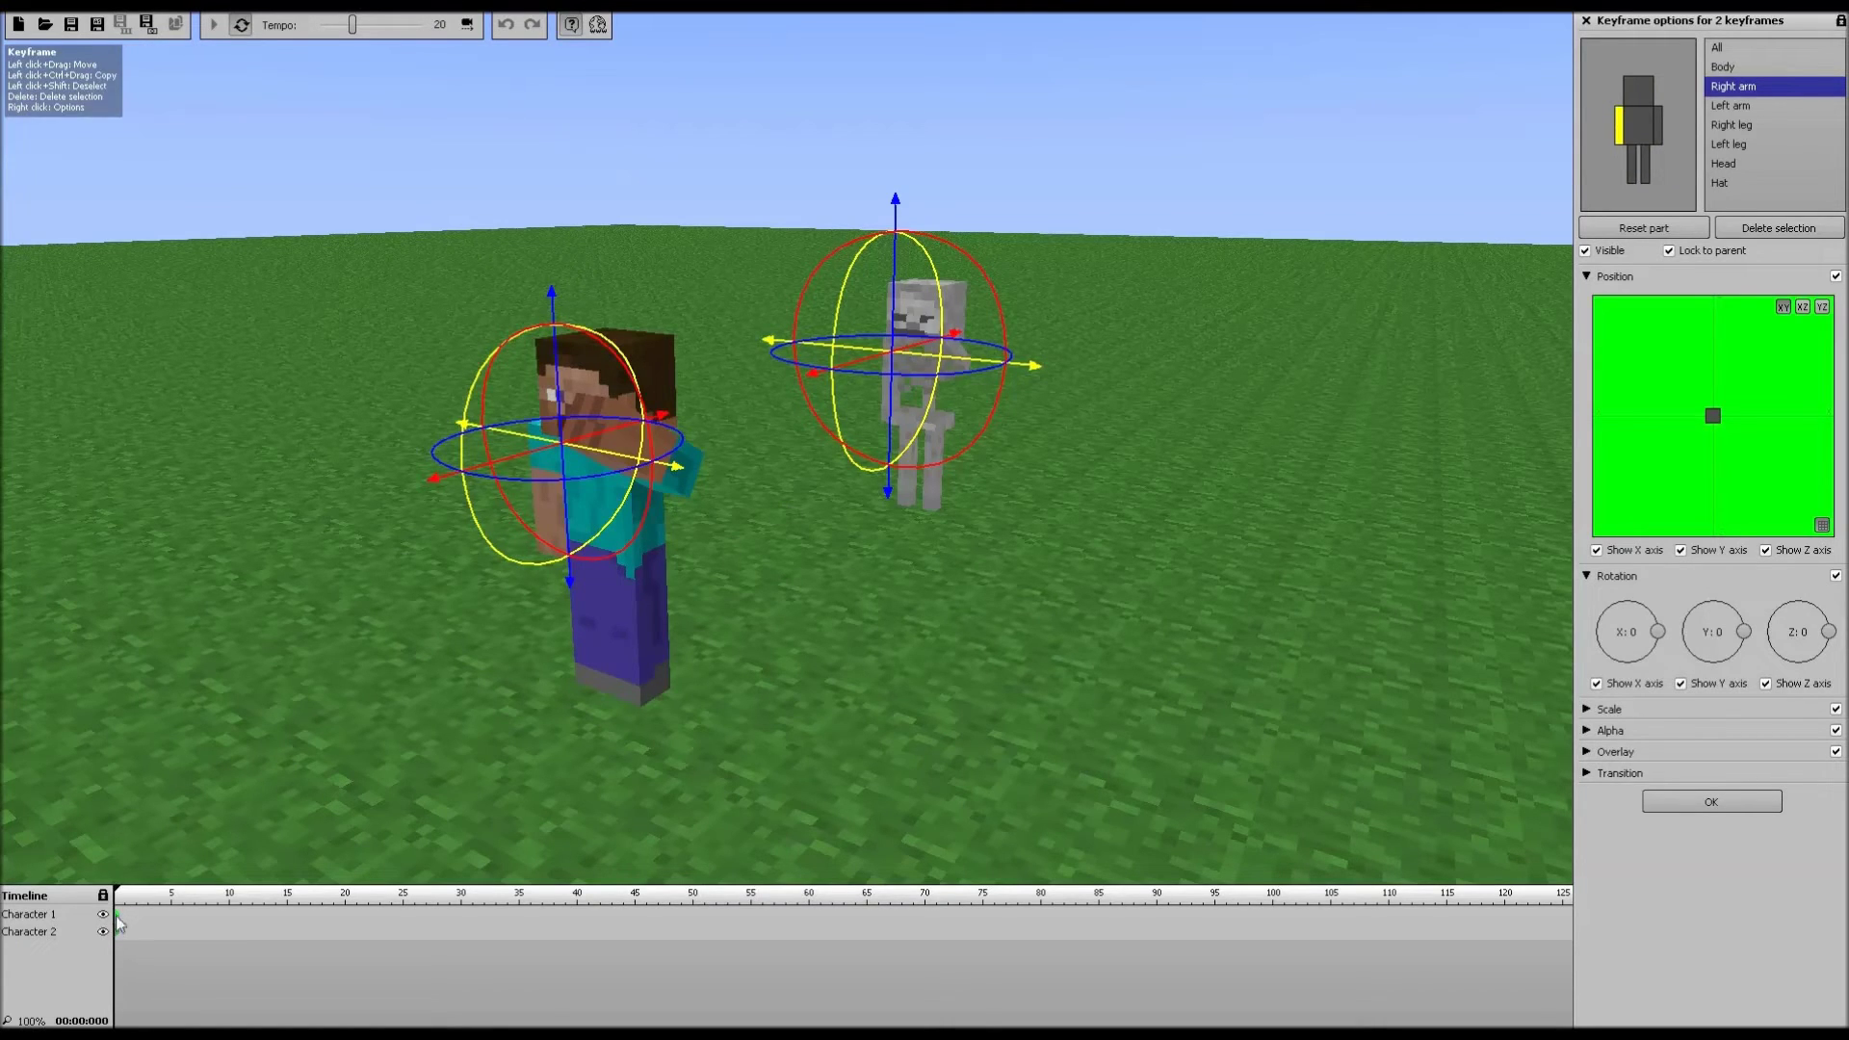
pyautogui.click(217, 972)
pyautogui.moveTo(96, 910); pyautogui.dragTo(98, 915)
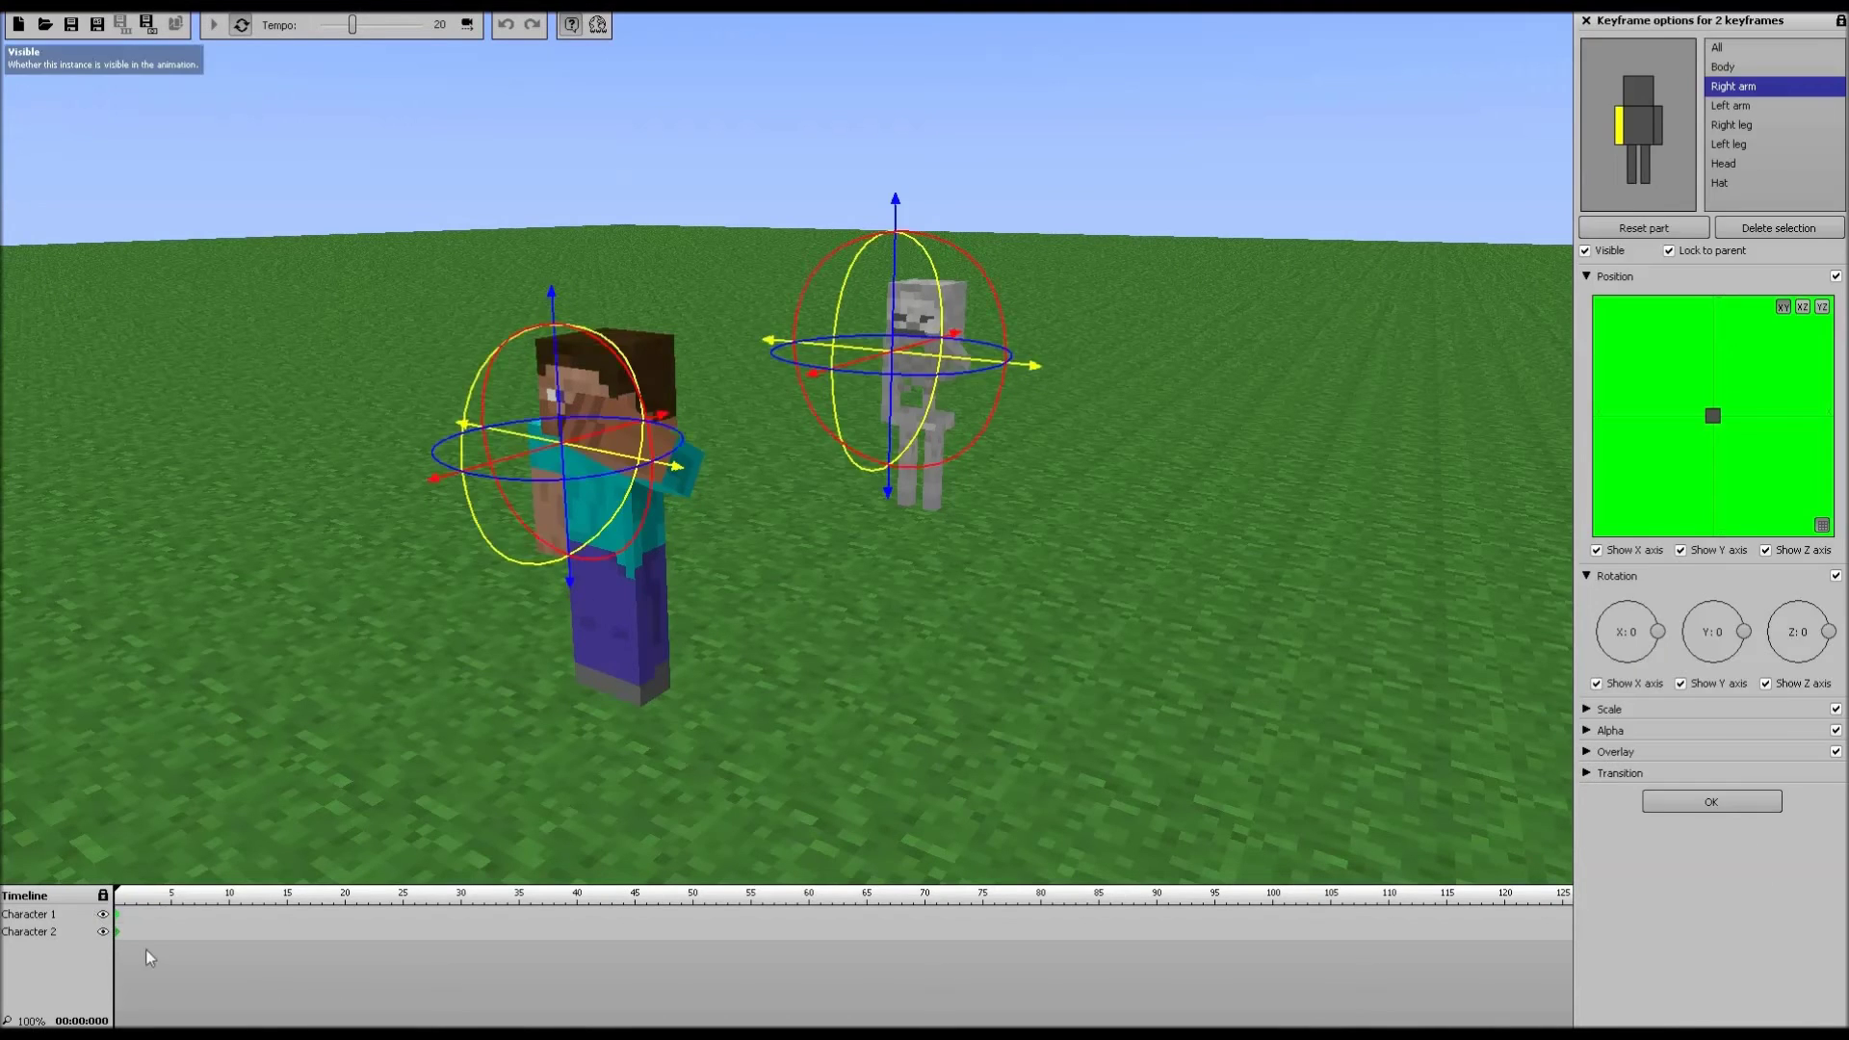
pyautogui.click(147, 951)
pyautogui.click(119, 922)
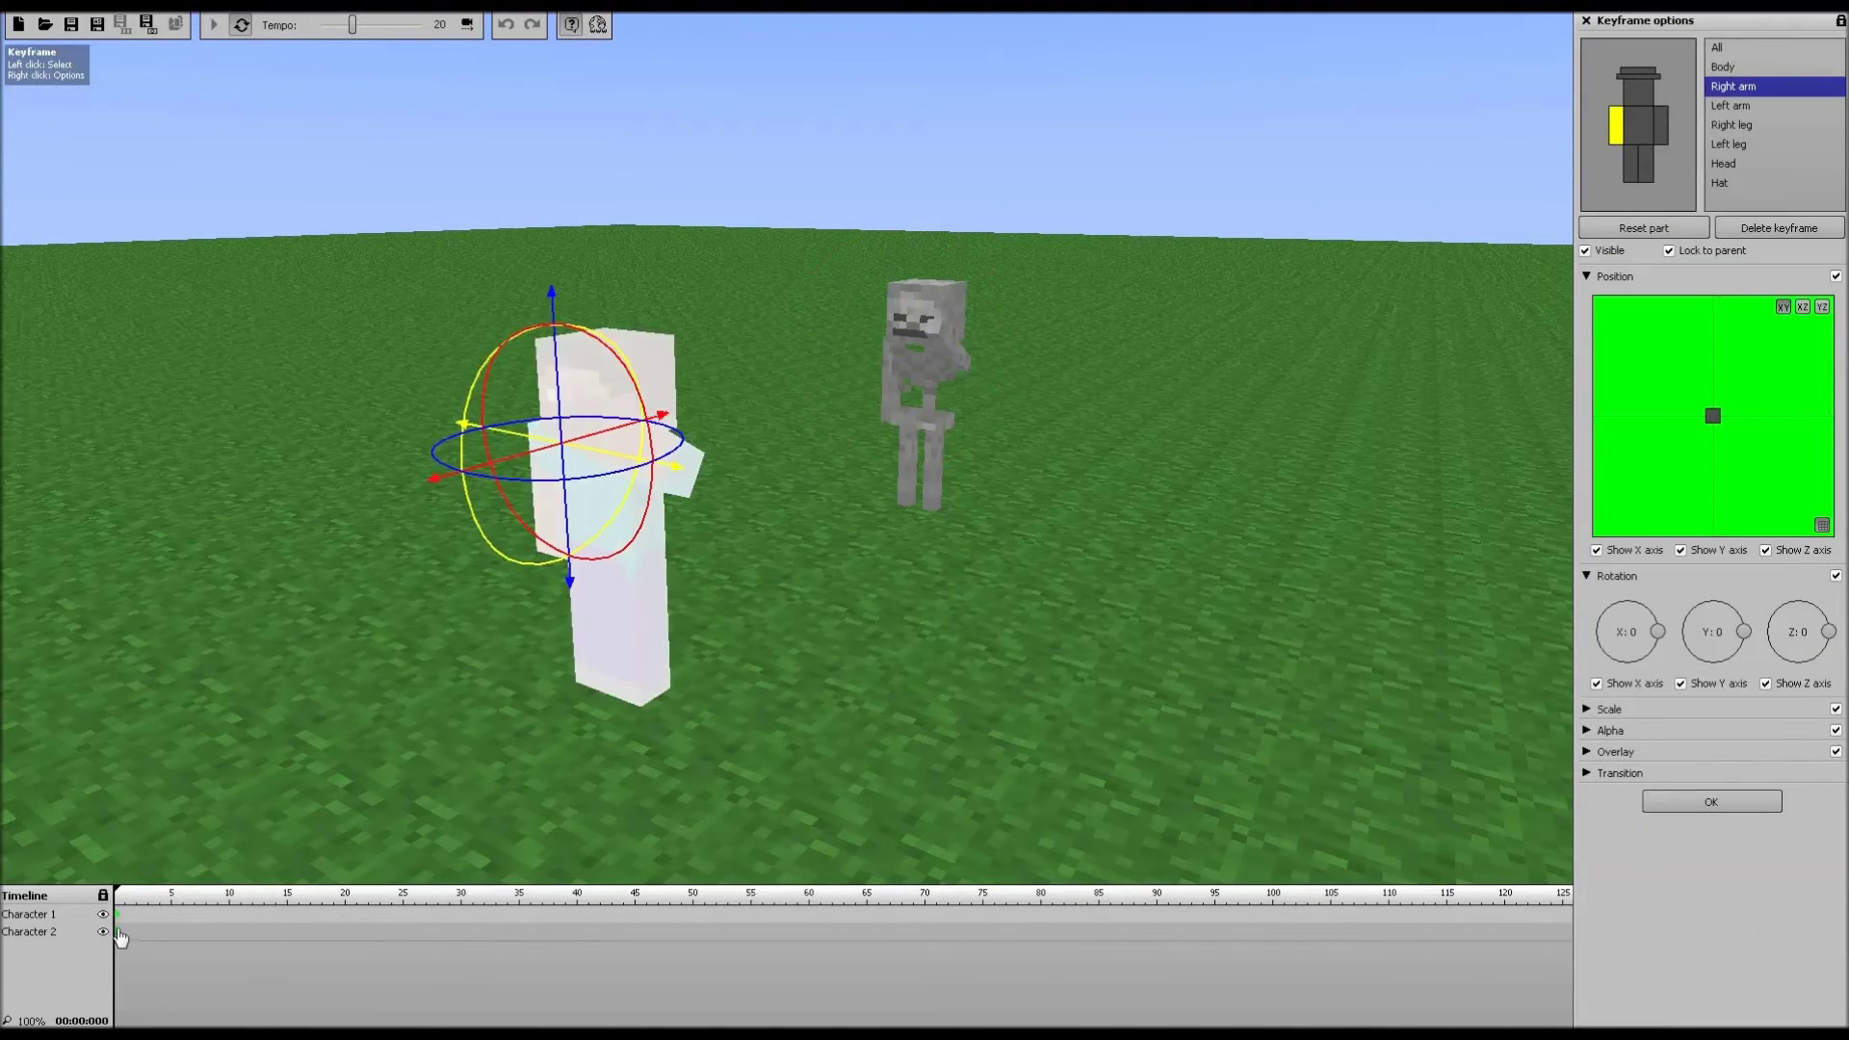
pyautogui.keyDown('shift'); pyautogui.click(119, 933); pyautogui.keyUp('shift')
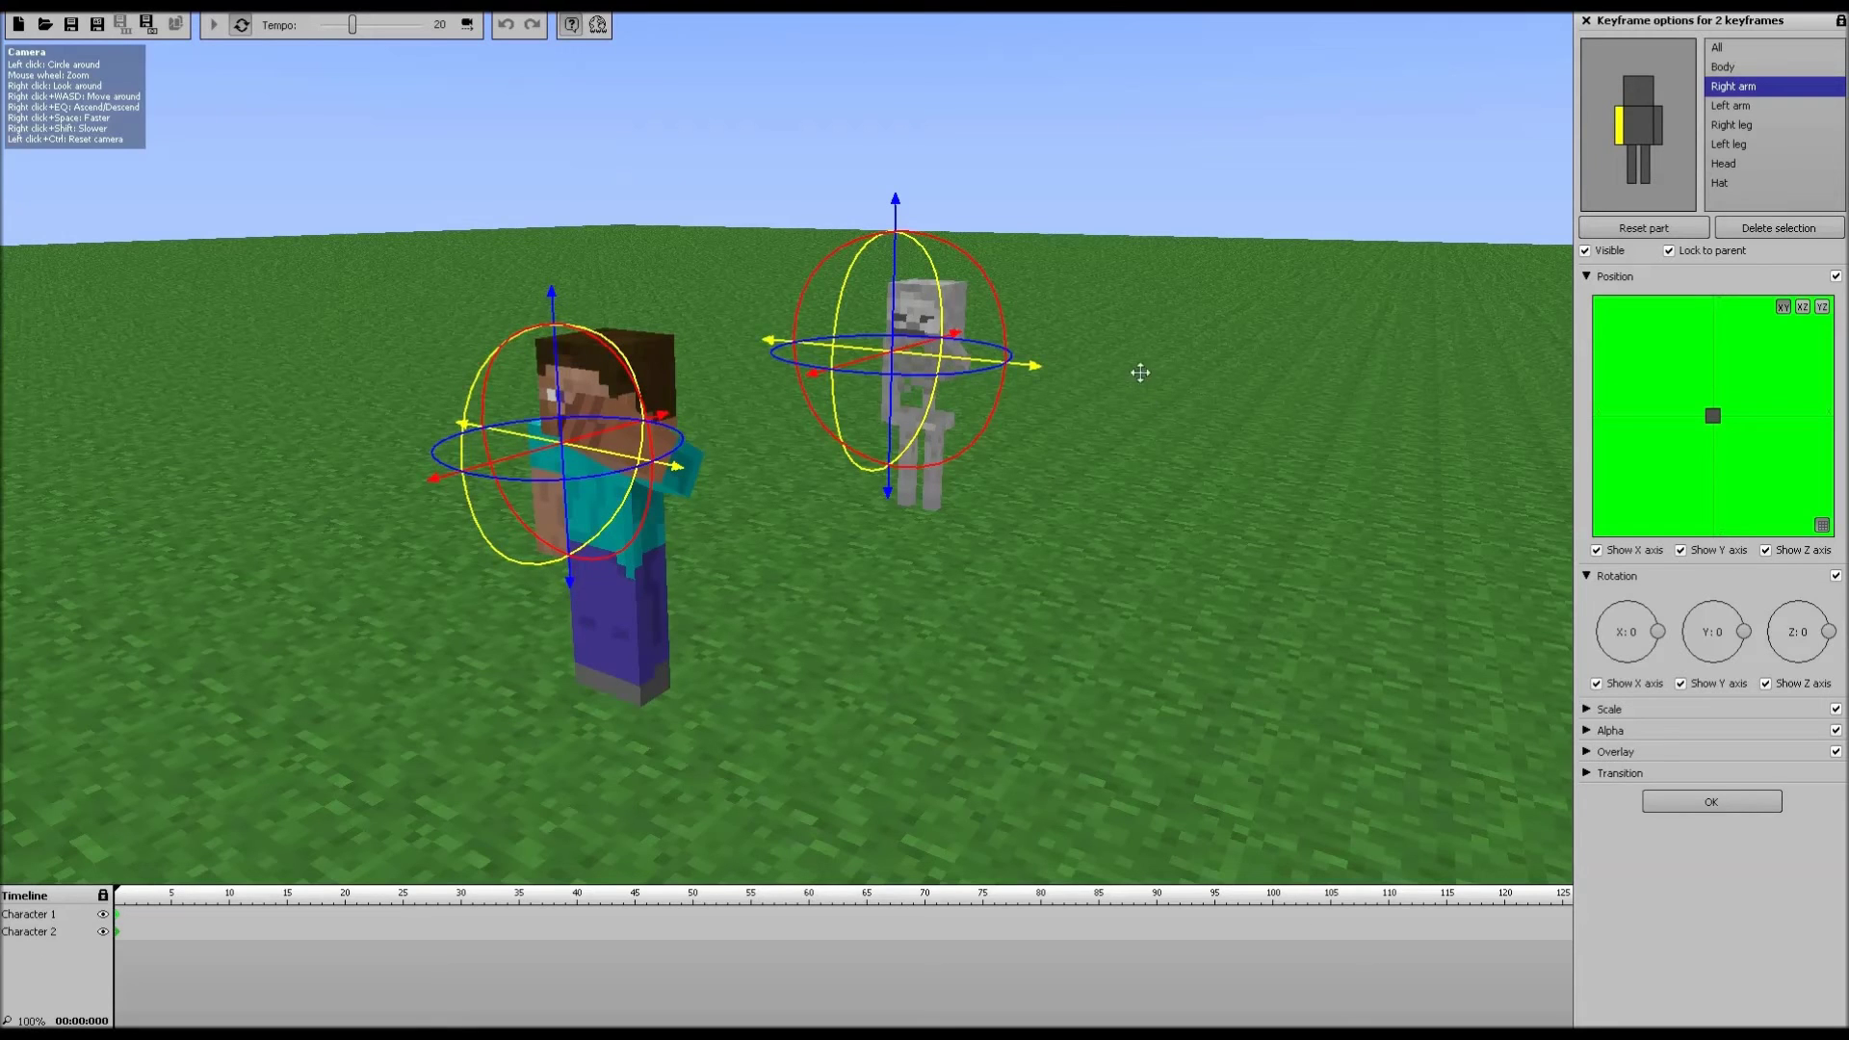
# - Rotate the left arms of both characters to -31 degrees around the Y axis and deselect the keyframes
pyautogui.click(1657, 130)
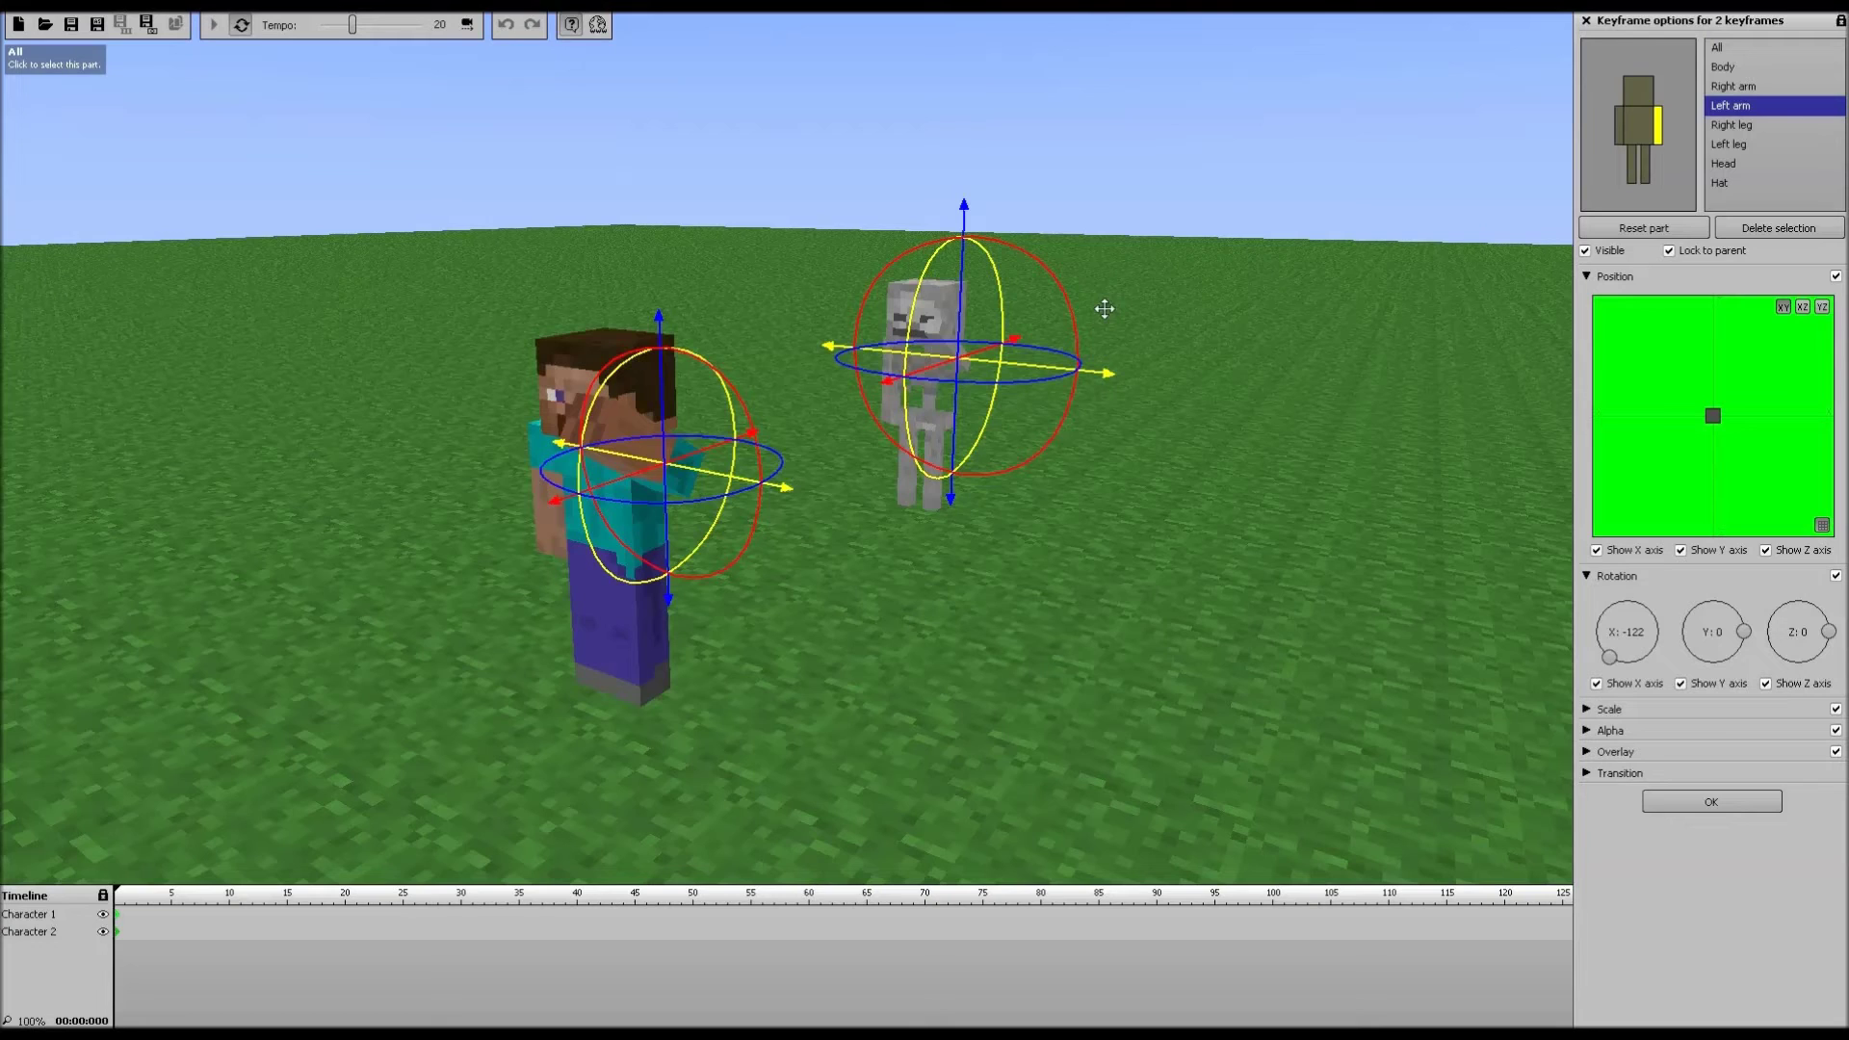
pyautogui.moveTo(1068, 305); pyautogui.dragTo(1174, 369)
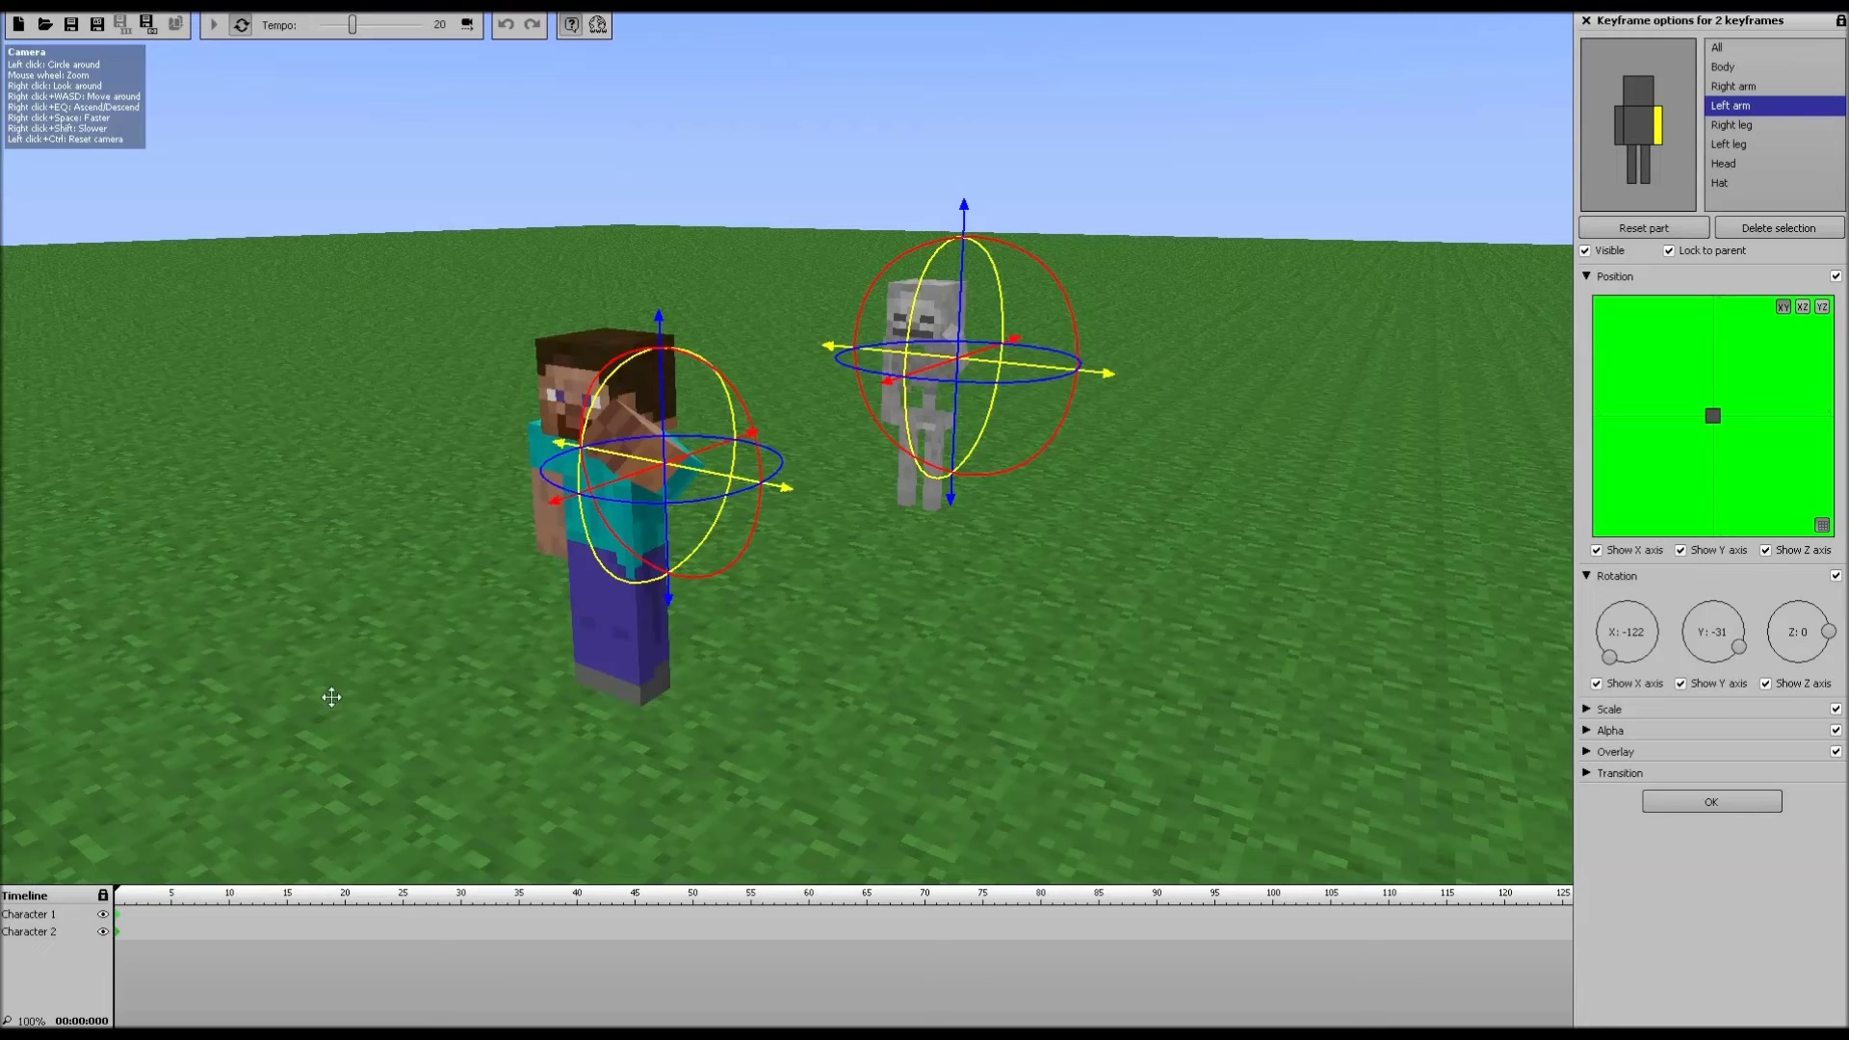
pyautogui.click(210, 961)
# - Try out the timeline zoom between 10%, 75% and 100%, ending at 10%
pyautogui.scroll(-5, 193, 963)
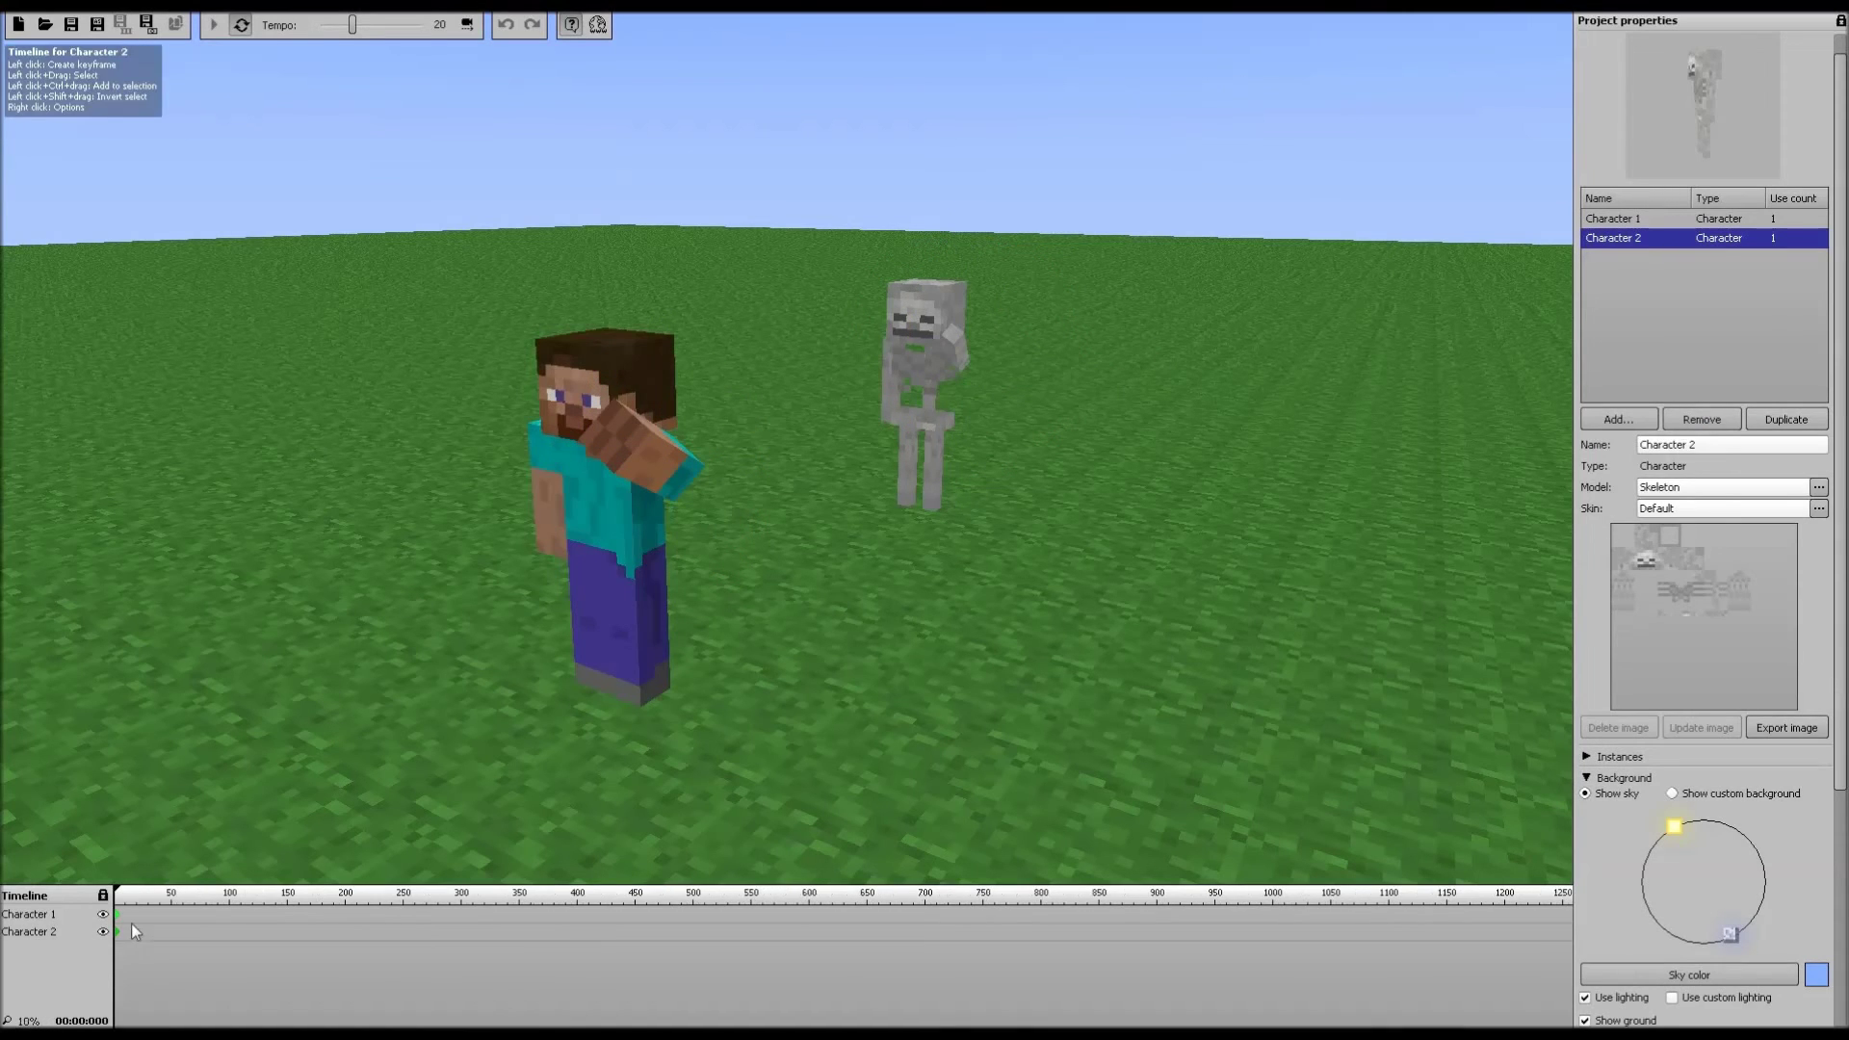
pyautogui.scroll(5, 133, 930)
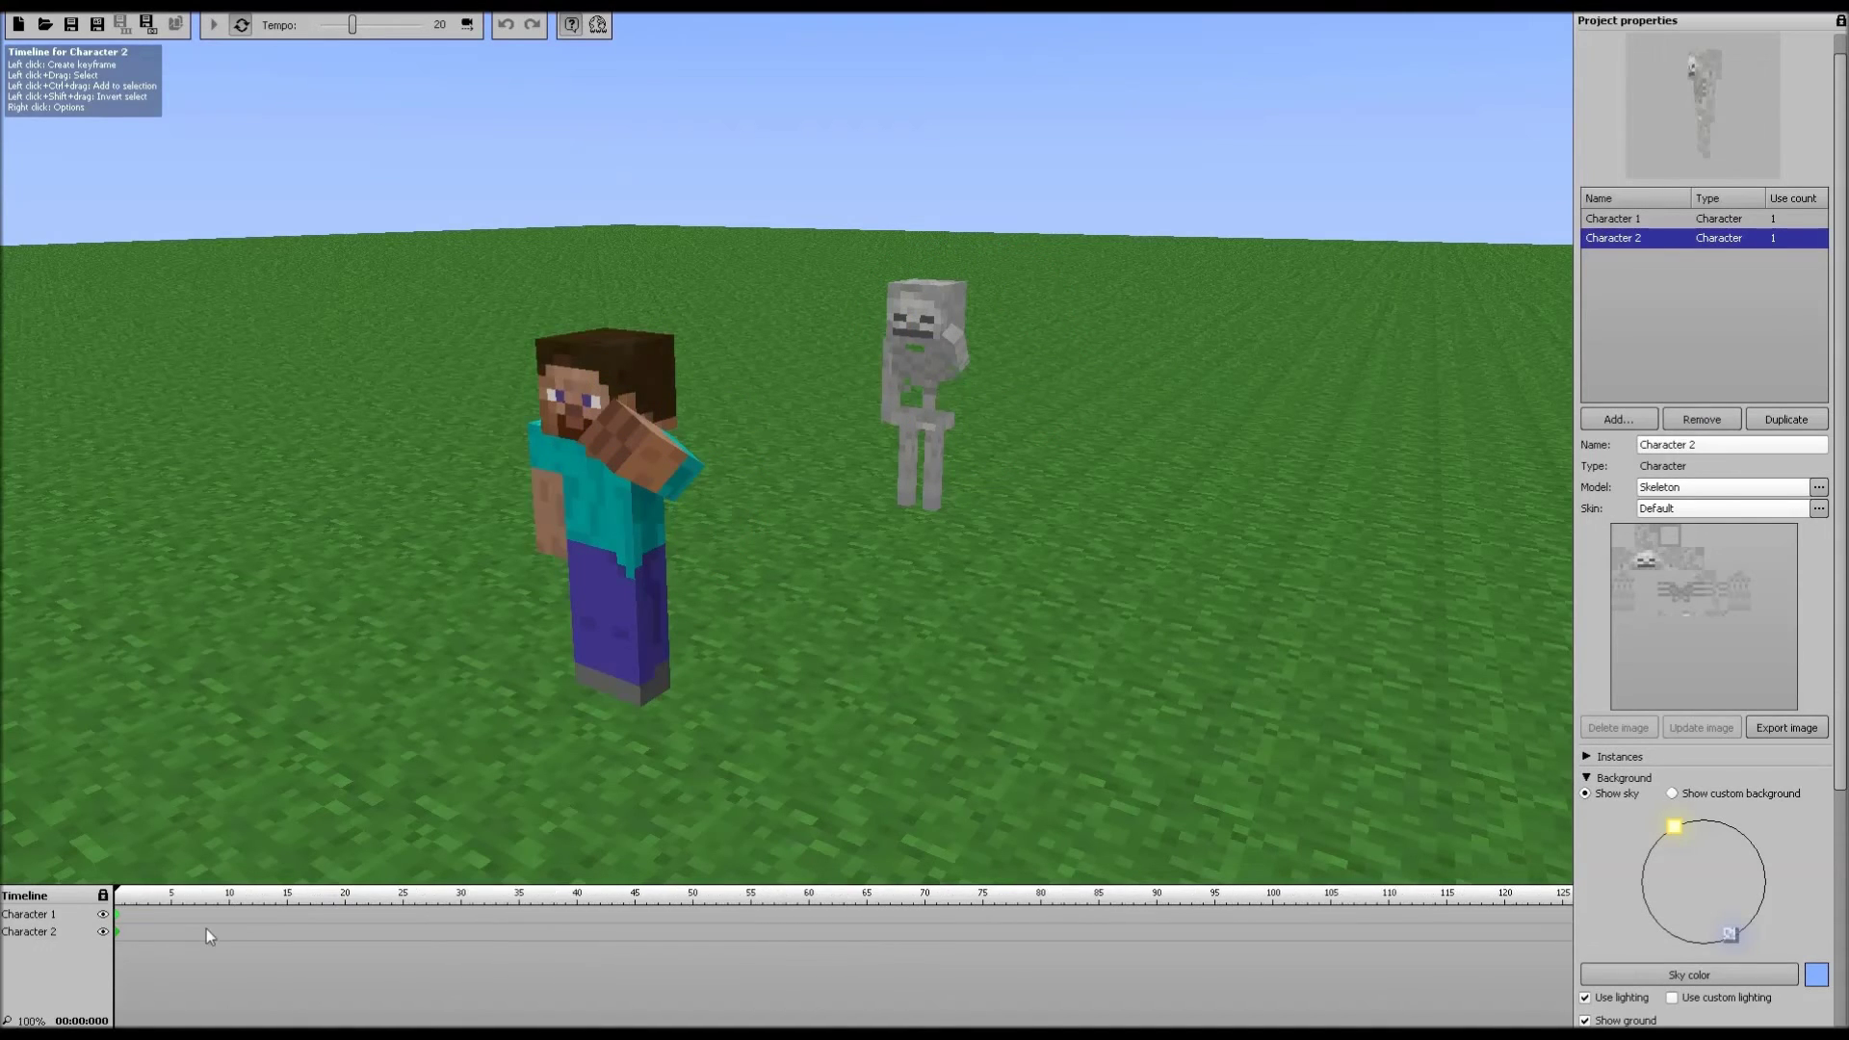
pyautogui.scroll(-5, 206, 930)
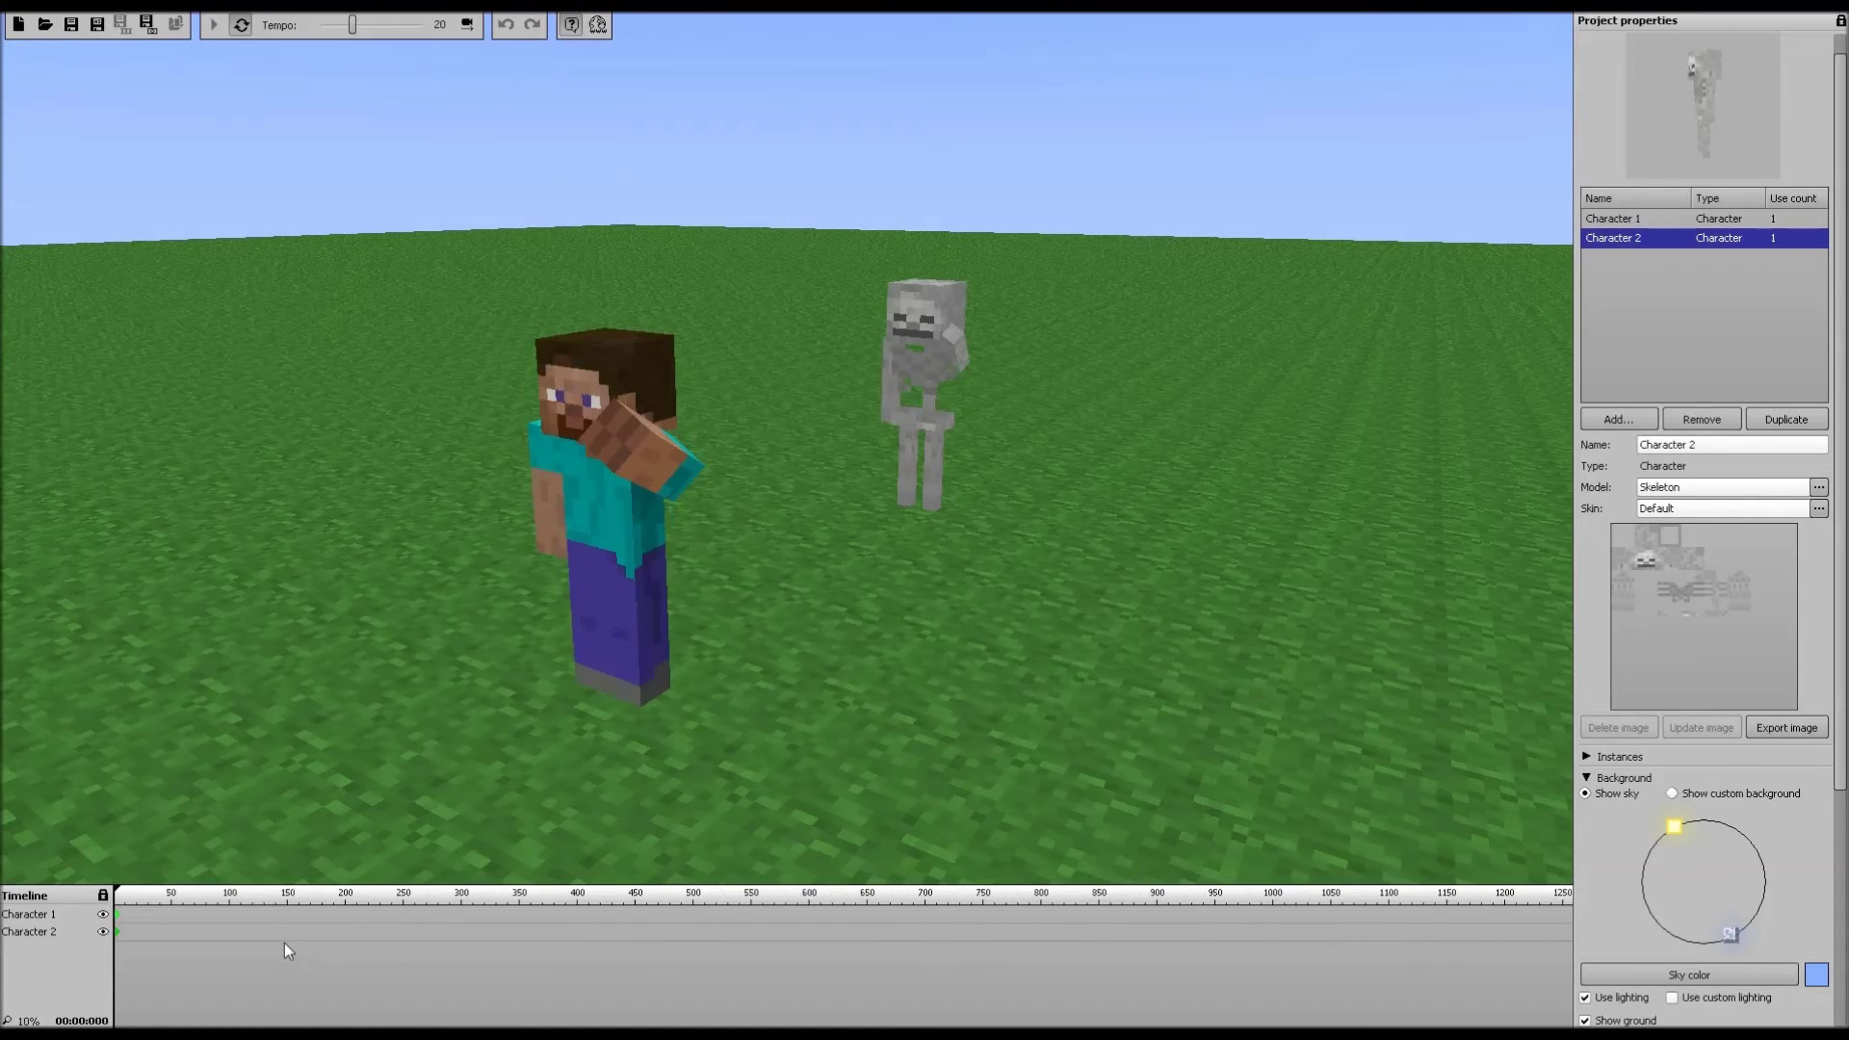
pyautogui.scroll(4, 285, 944)
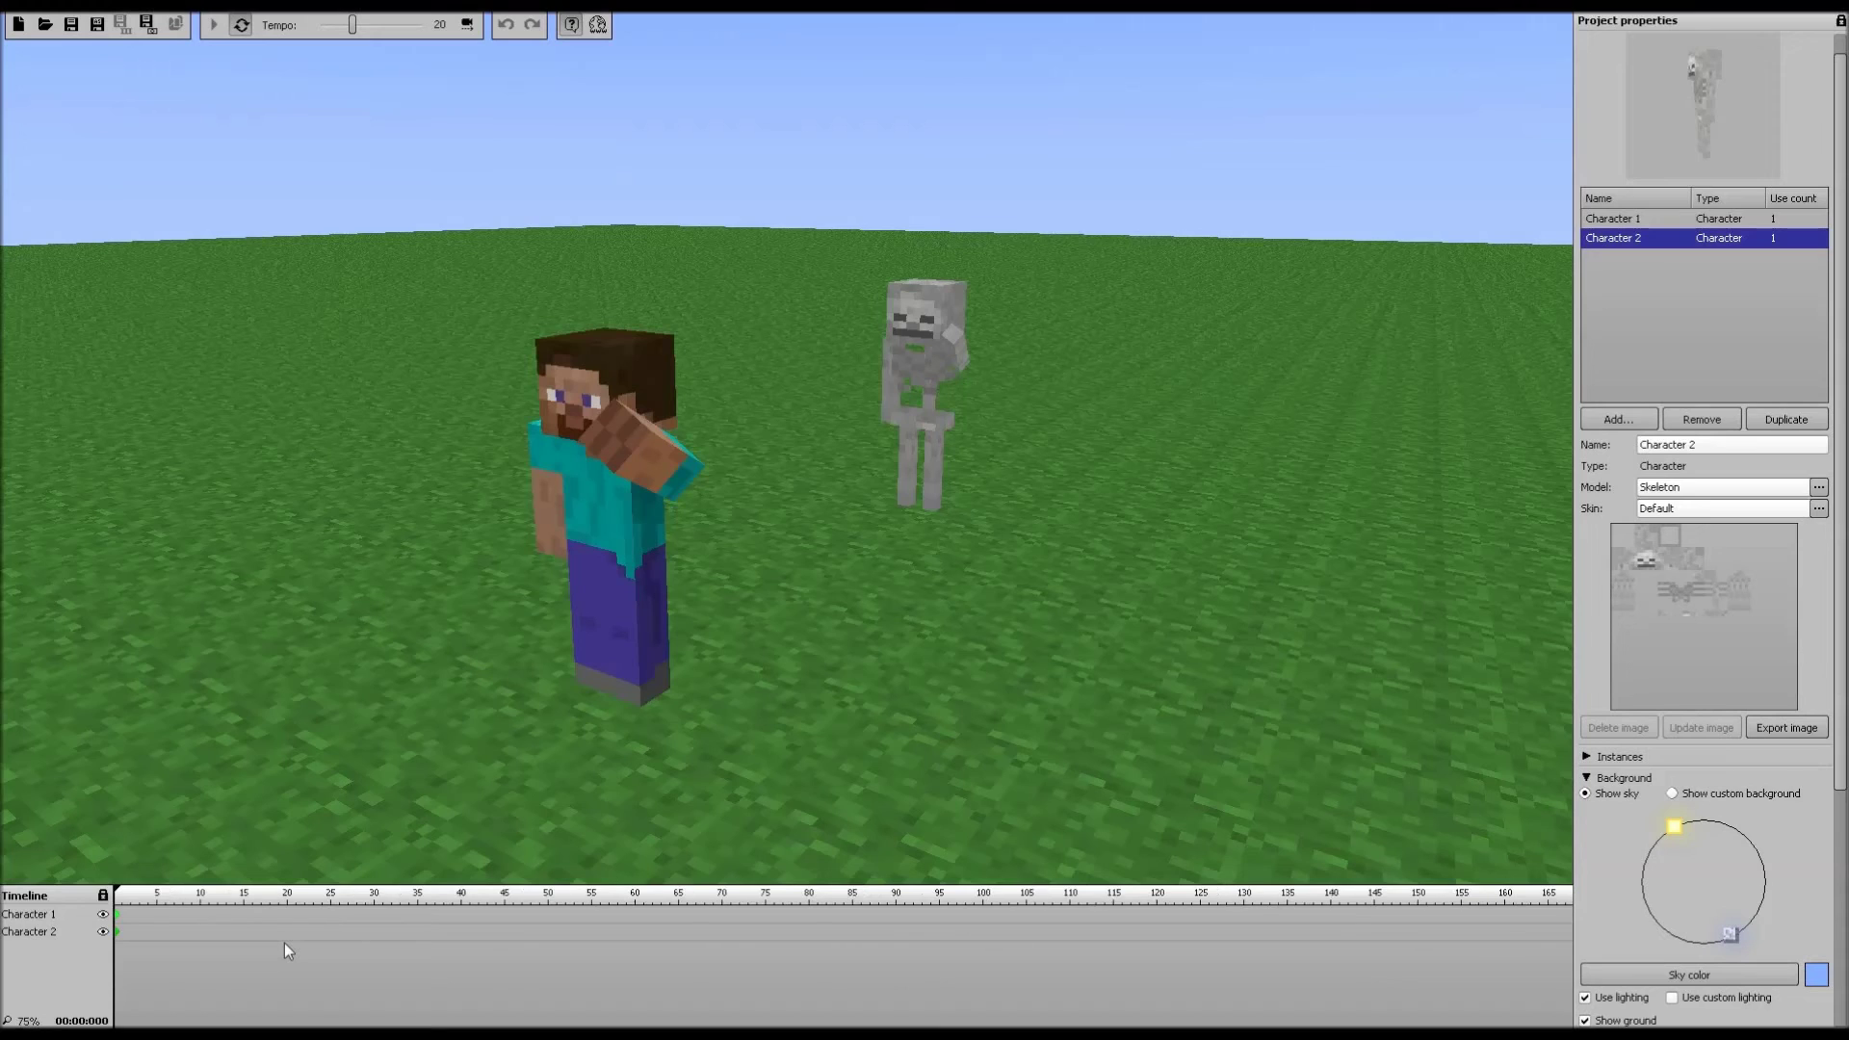
pyautogui.scroll(-4, 285, 943)
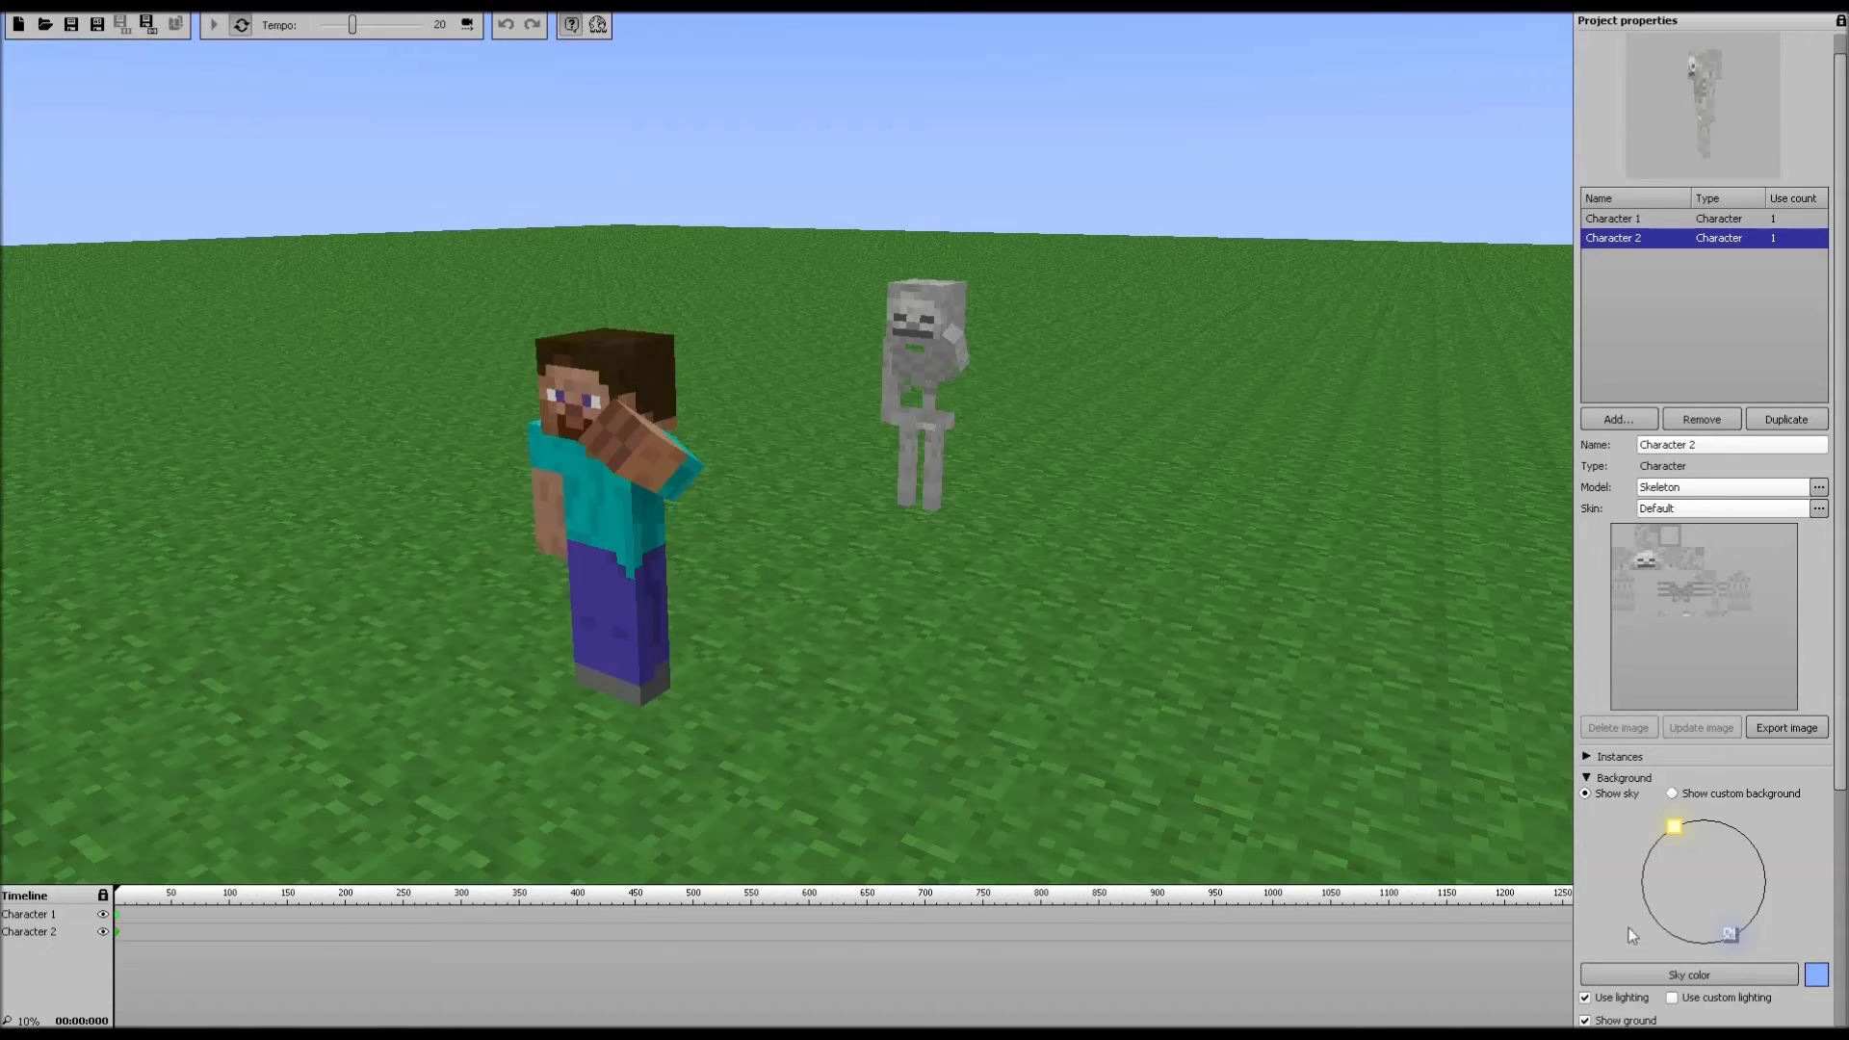